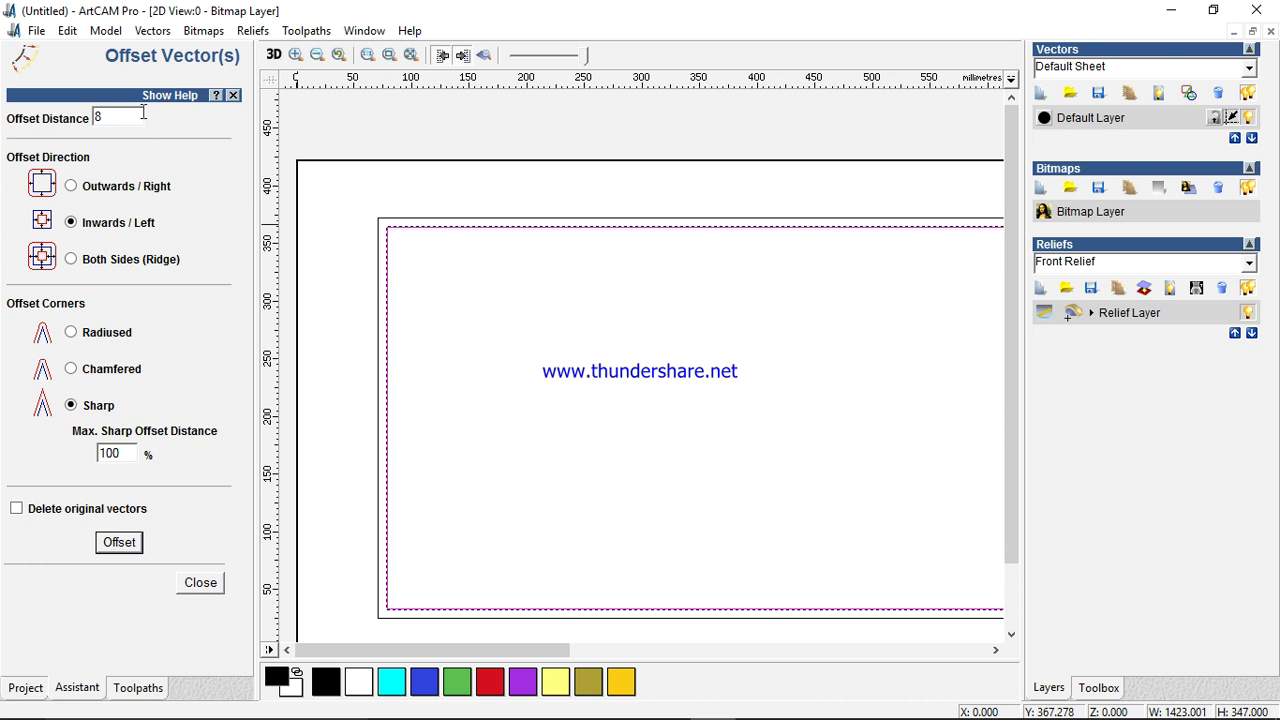
- Offset the selected rectangle inwards by 18 mm with sharp corners, and offset the resulting rectangle inwards by 25 mm
double_click(110, 117)
text(18)
click(130, 542)
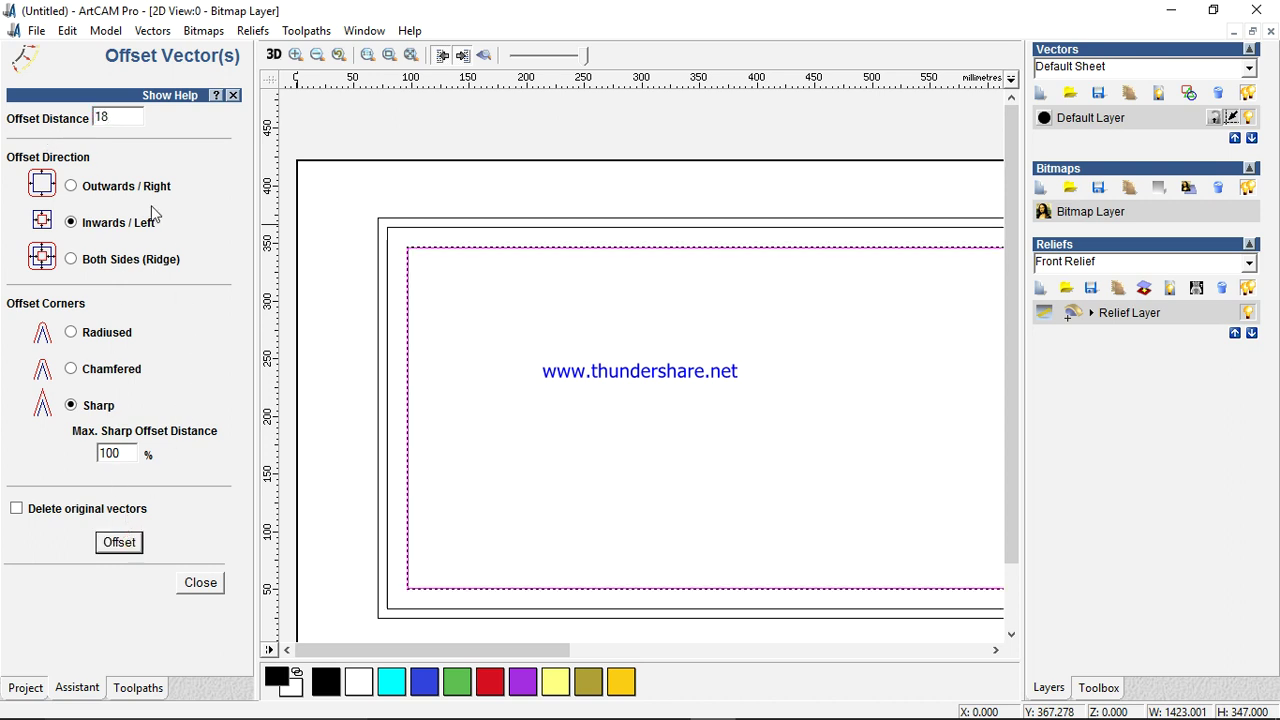
double_click(131, 118)
text(25)
click(125, 542)
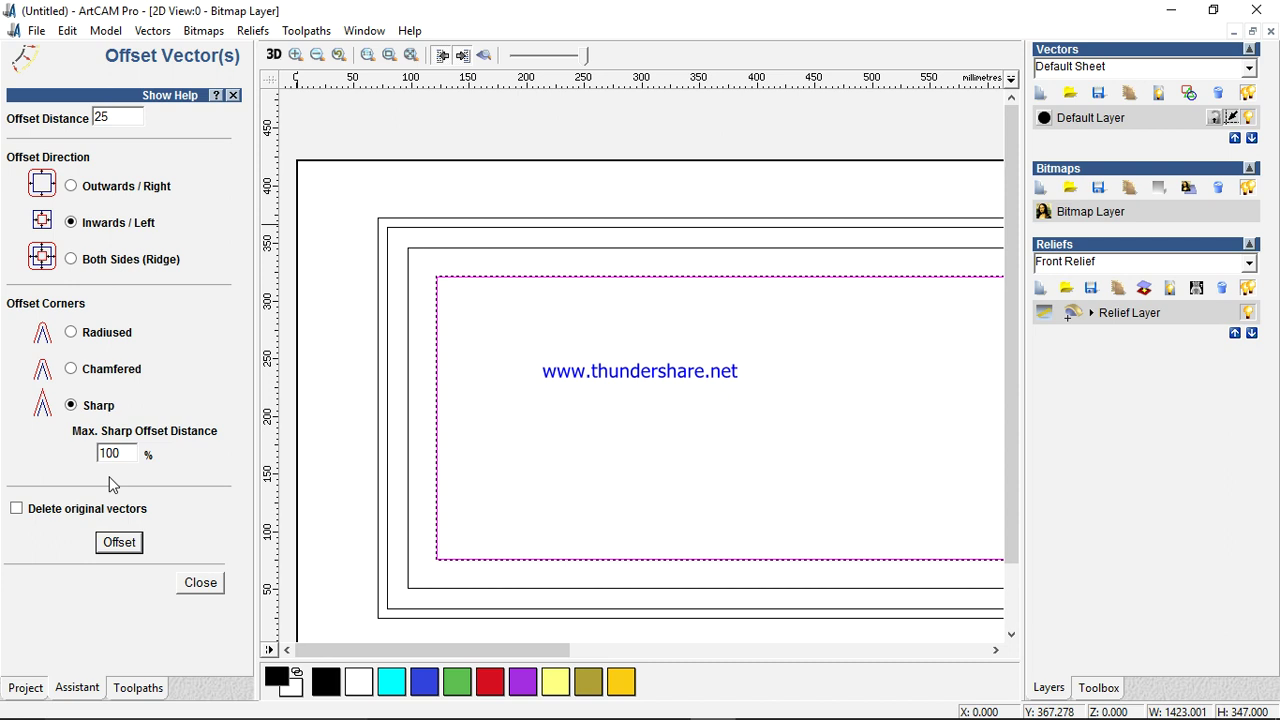
- Add two successive inward offsets of 8 mm each inside the innermost rectangle
double_click(122, 119)
text(8)
click(119, 542)
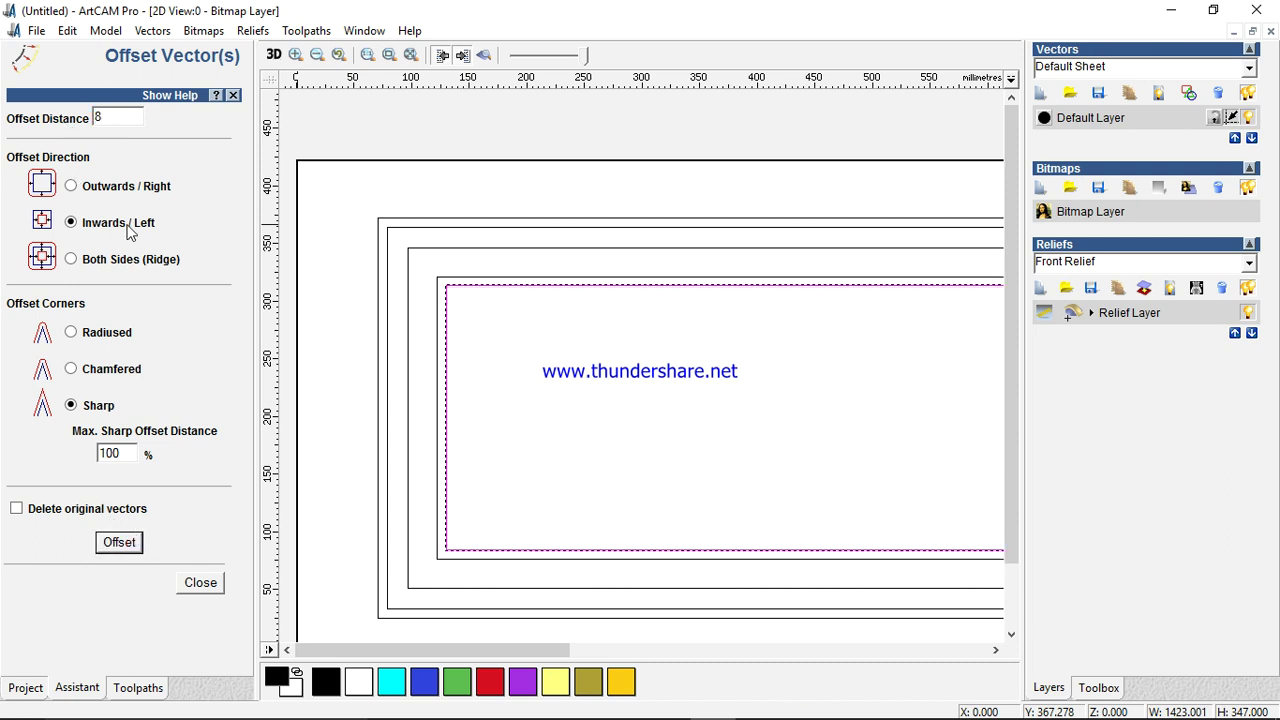
click(121, 542)
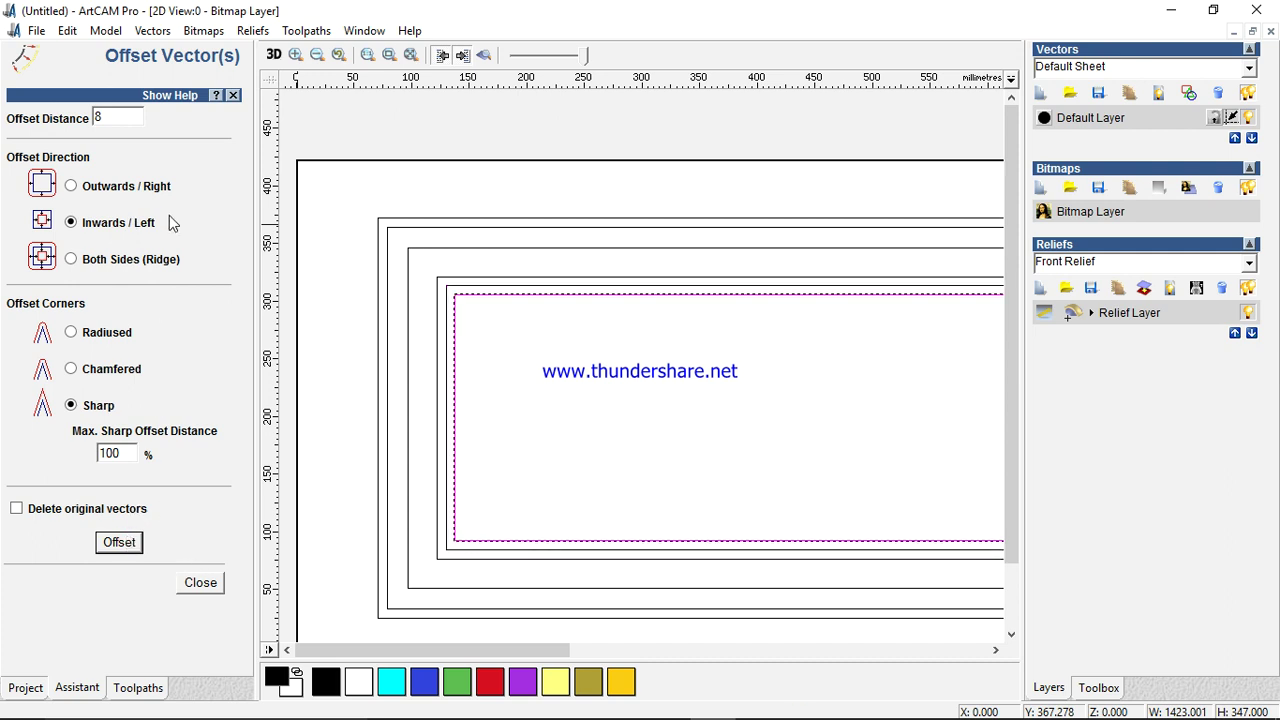
- Offset the innermost rectangle inwards by 10 mm and finish offsetting
double_click(116, 117)
text(10)
click(119, 548)
click(200, 583)
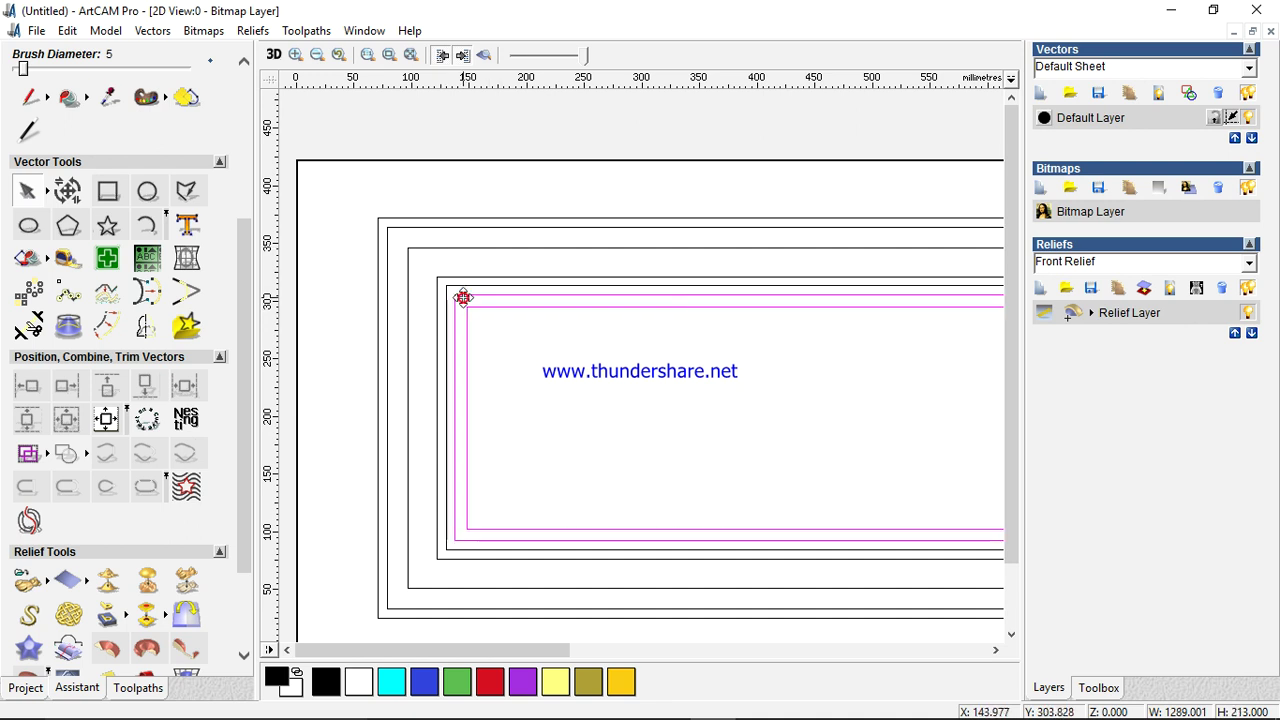
- Create a flat relief between the two innermost rectangles with a start height of 12, using Merge High
shift+click(463, 294)
right_click(517, 337)
click(640, 380)
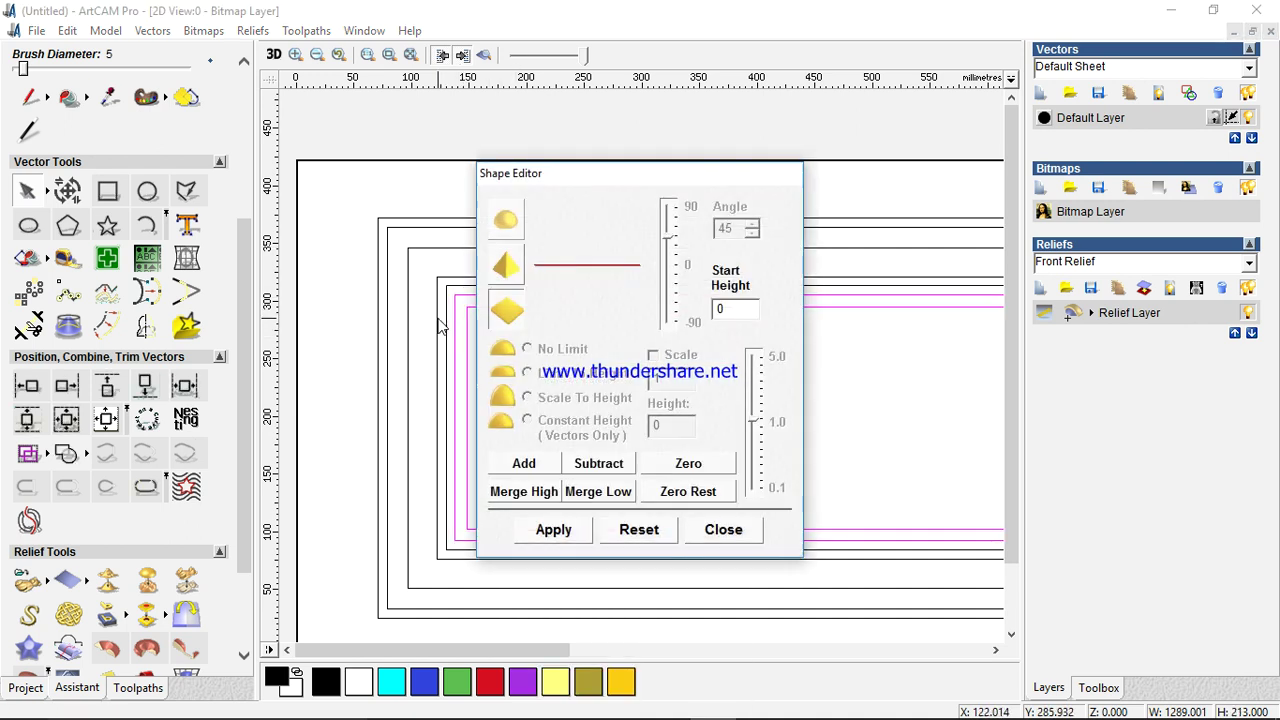
click(508, 306)
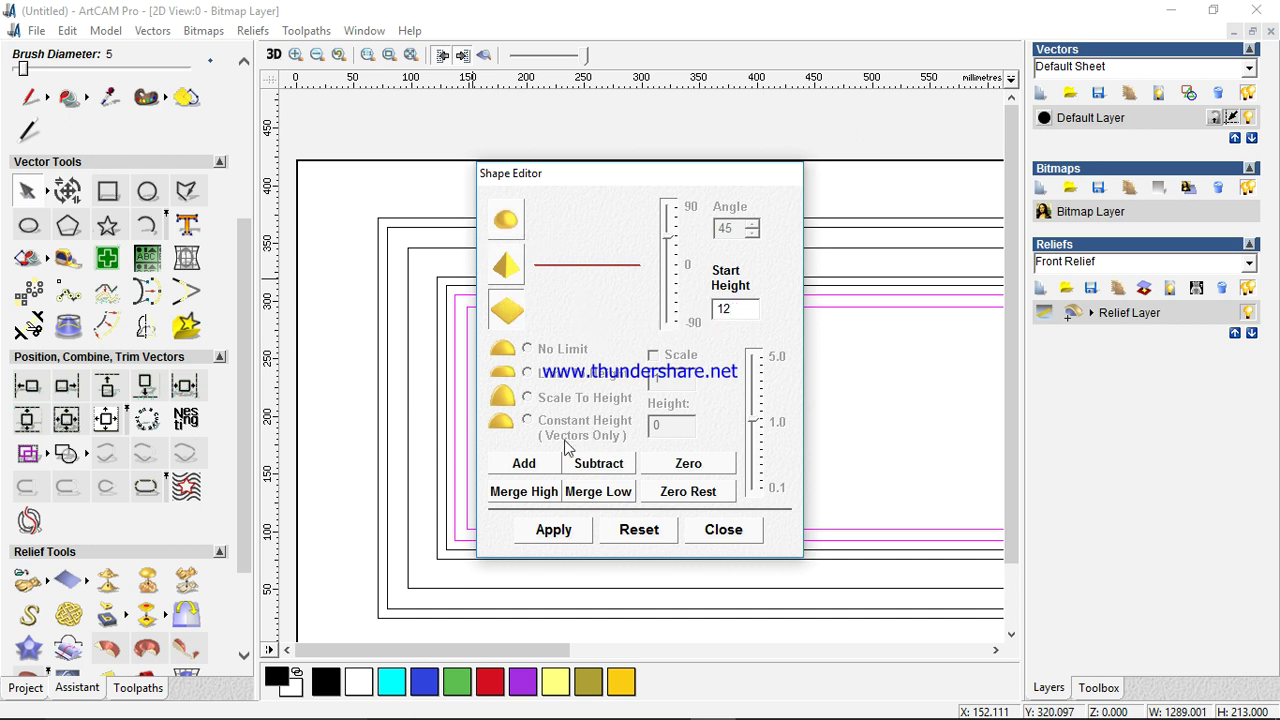
click(524, 491)
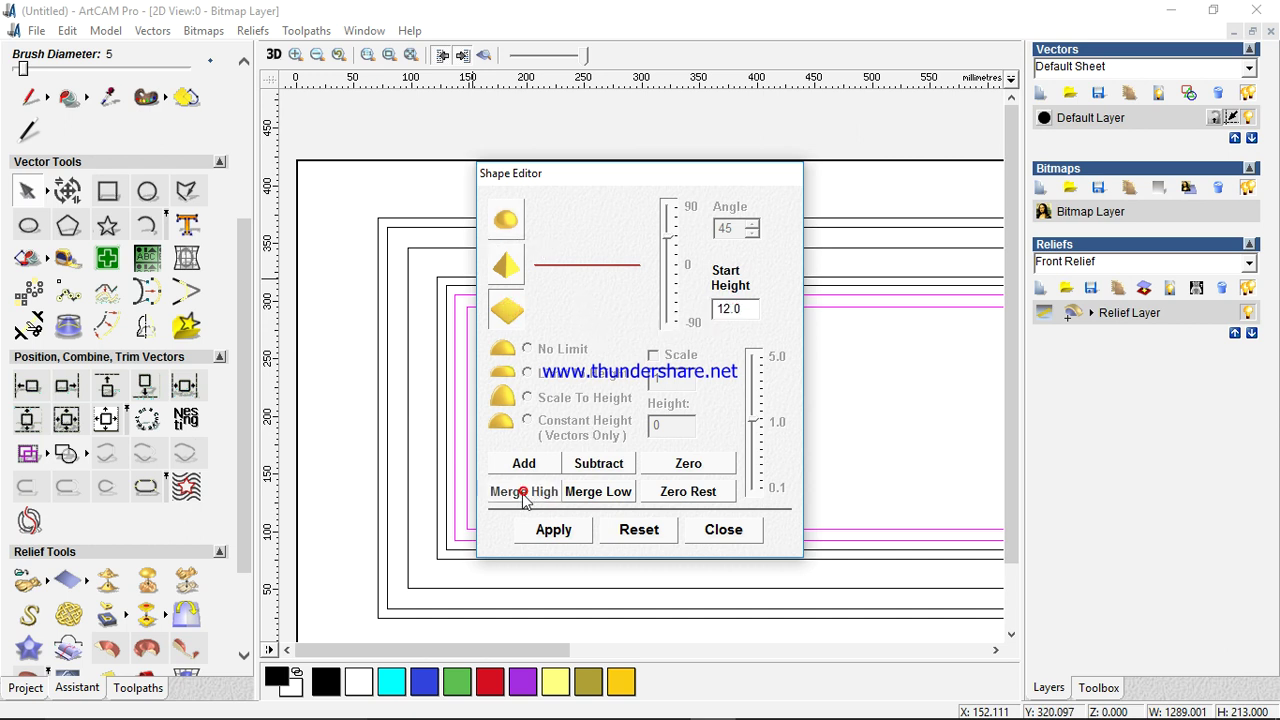
click(723, 533)
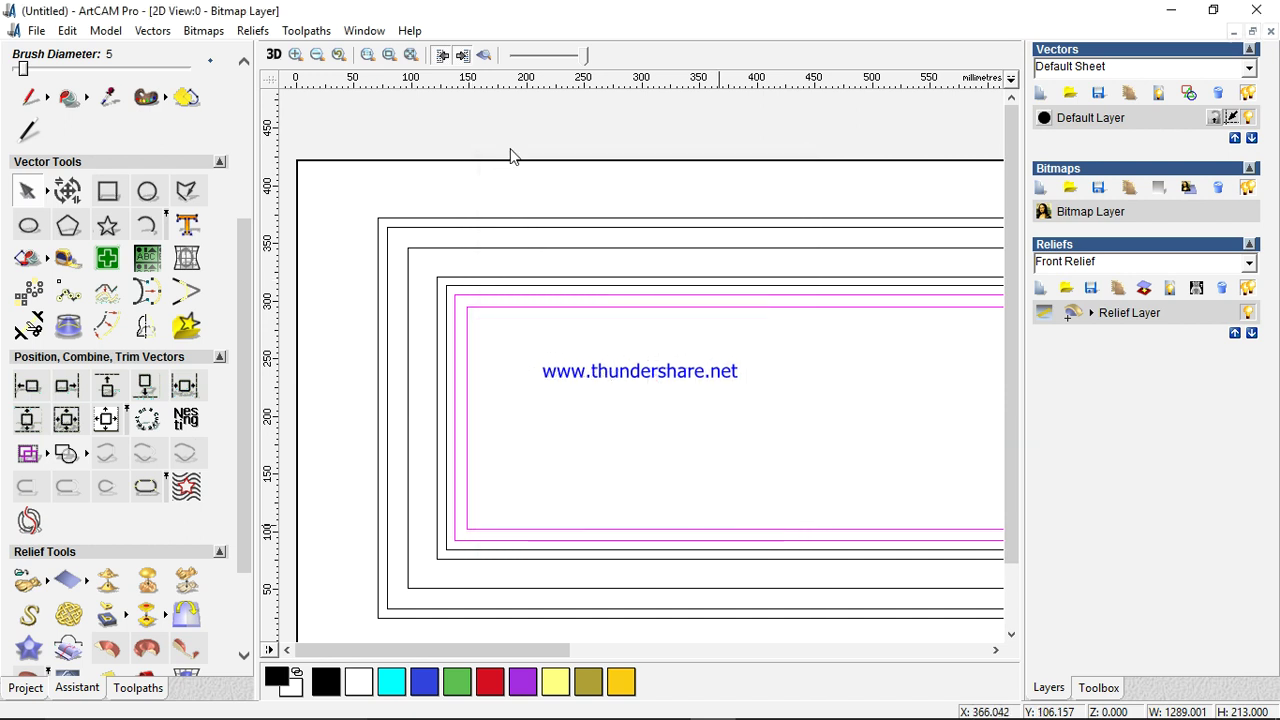
- Show the relief preview in the 2D view around the corner of the raised band
click(486, 56)
click(534, 366)
click(488, 55)
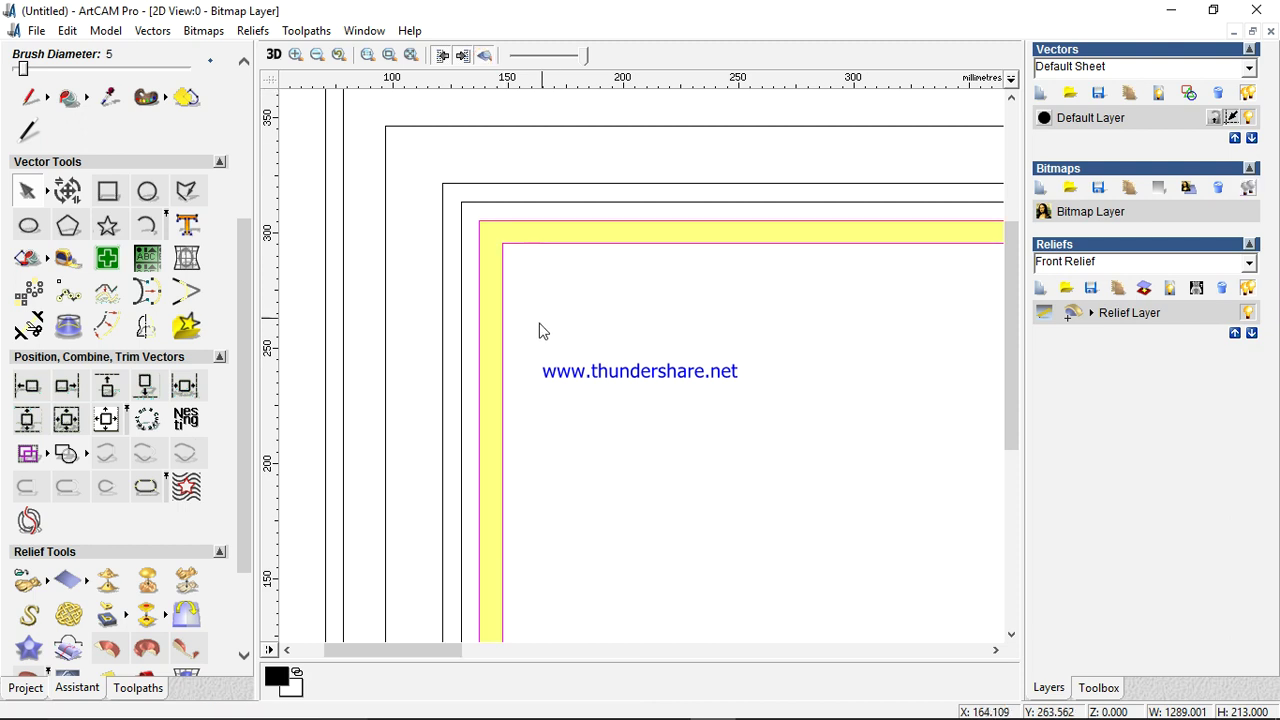
click(548, 310)
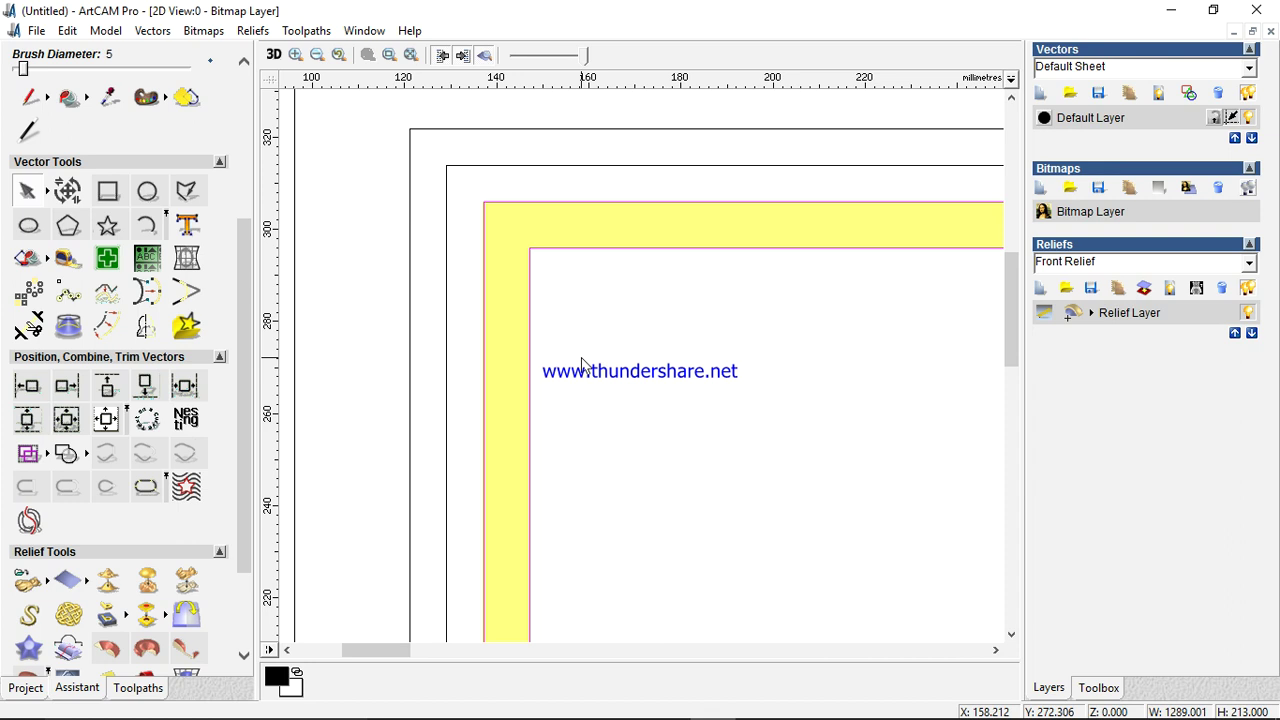
- Draw an open stepped polyline about 15 mm wide and 12.4 mm high, with a sloped middle segment, near the frame's upper-left corner
scroll(417, 237, down, 2)
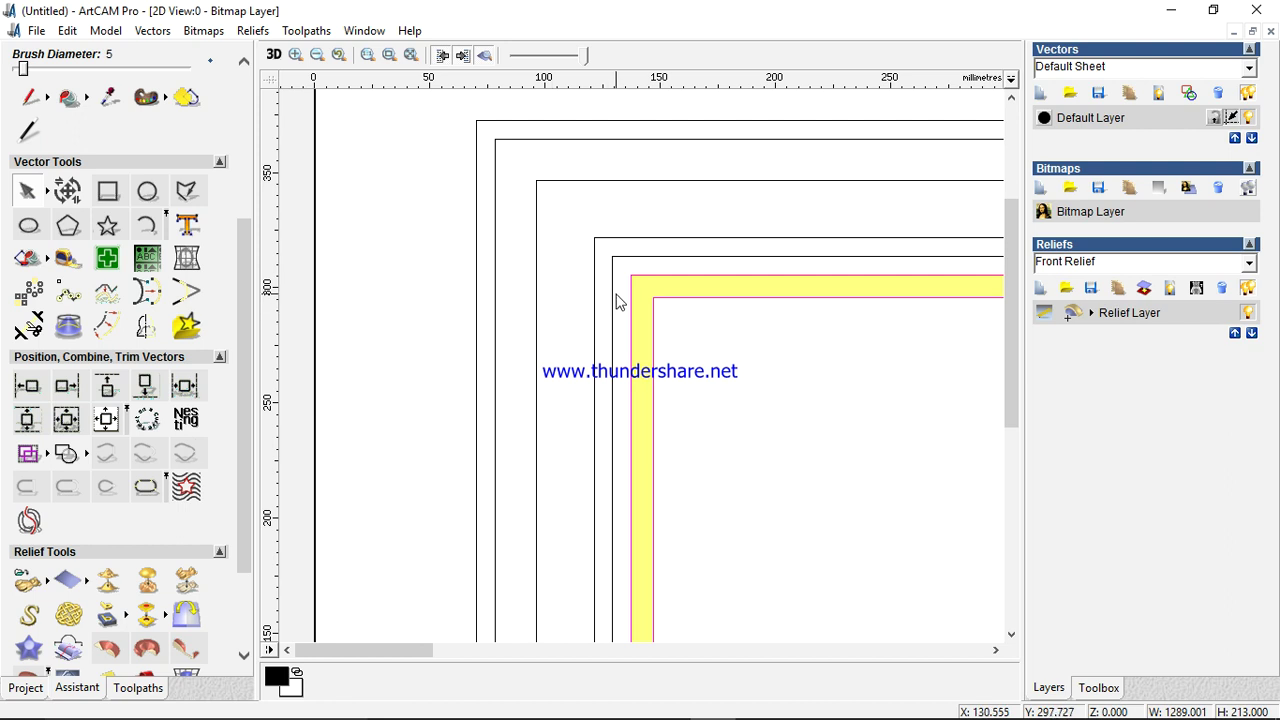
scroll(603, 366, up, 2)
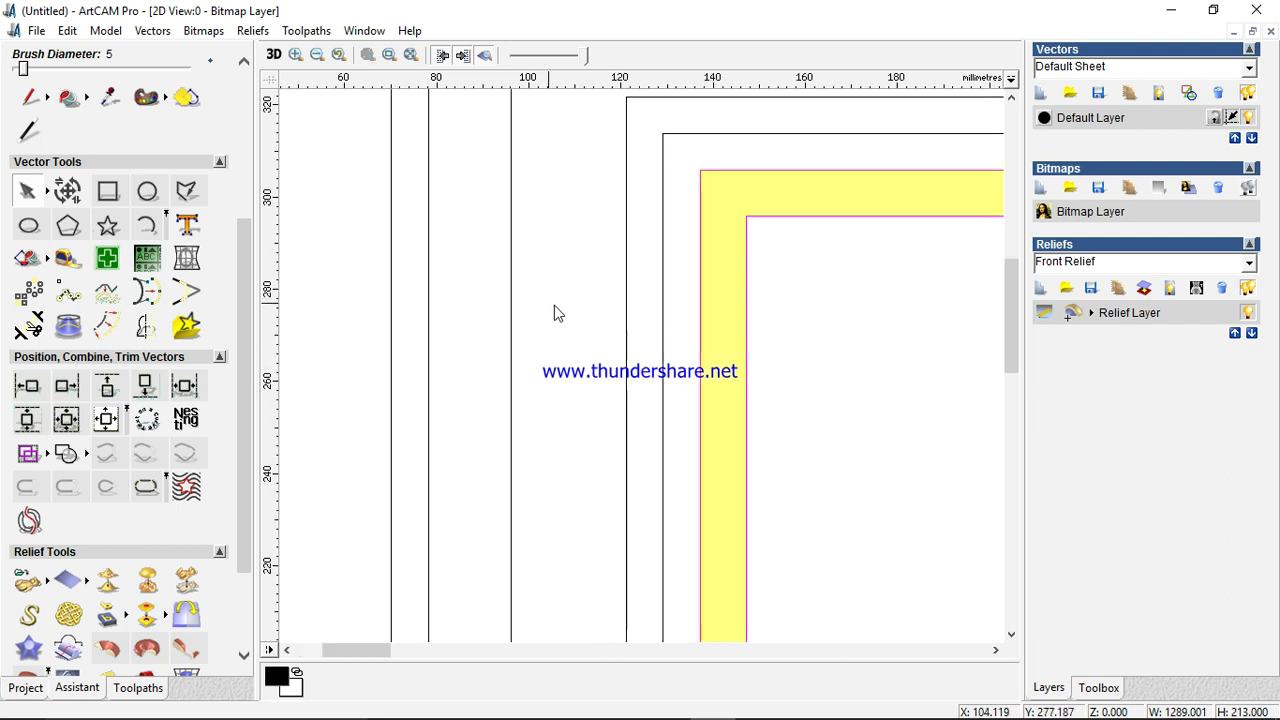
scroll(540, 288, down, 2)
scroll(518, 286, up, 2)
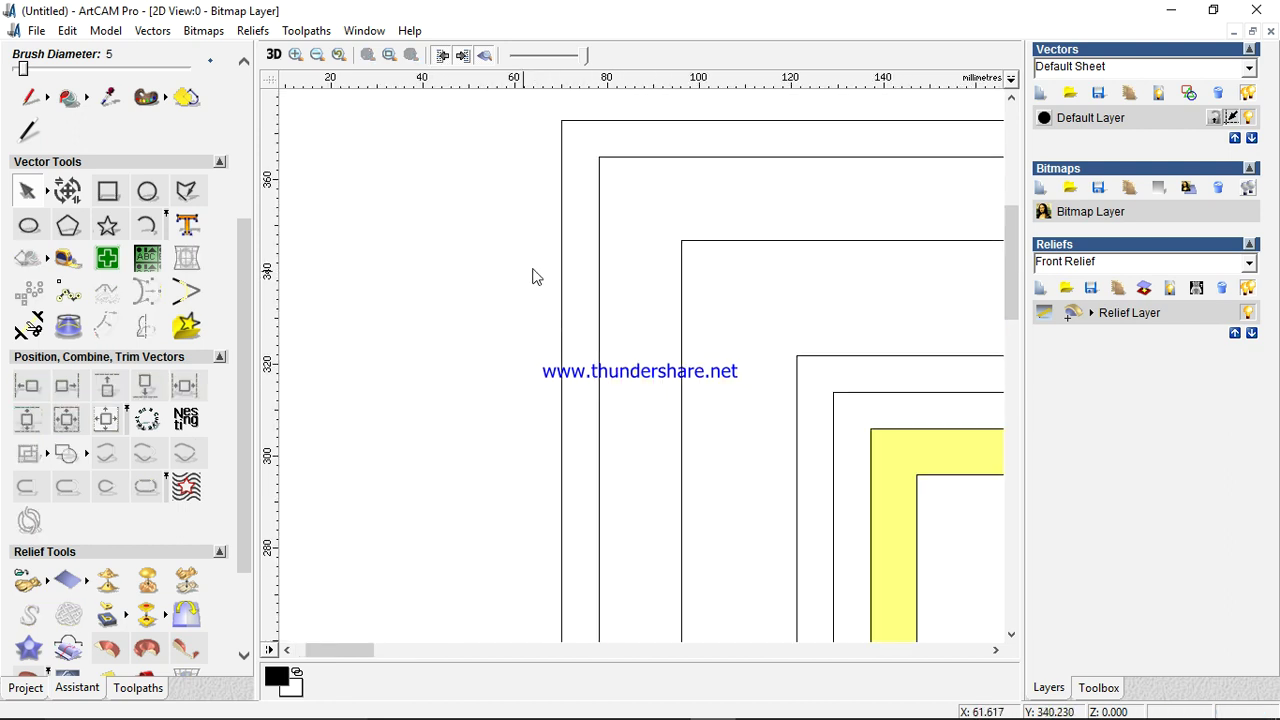
scroll(606, 290, down, 4)
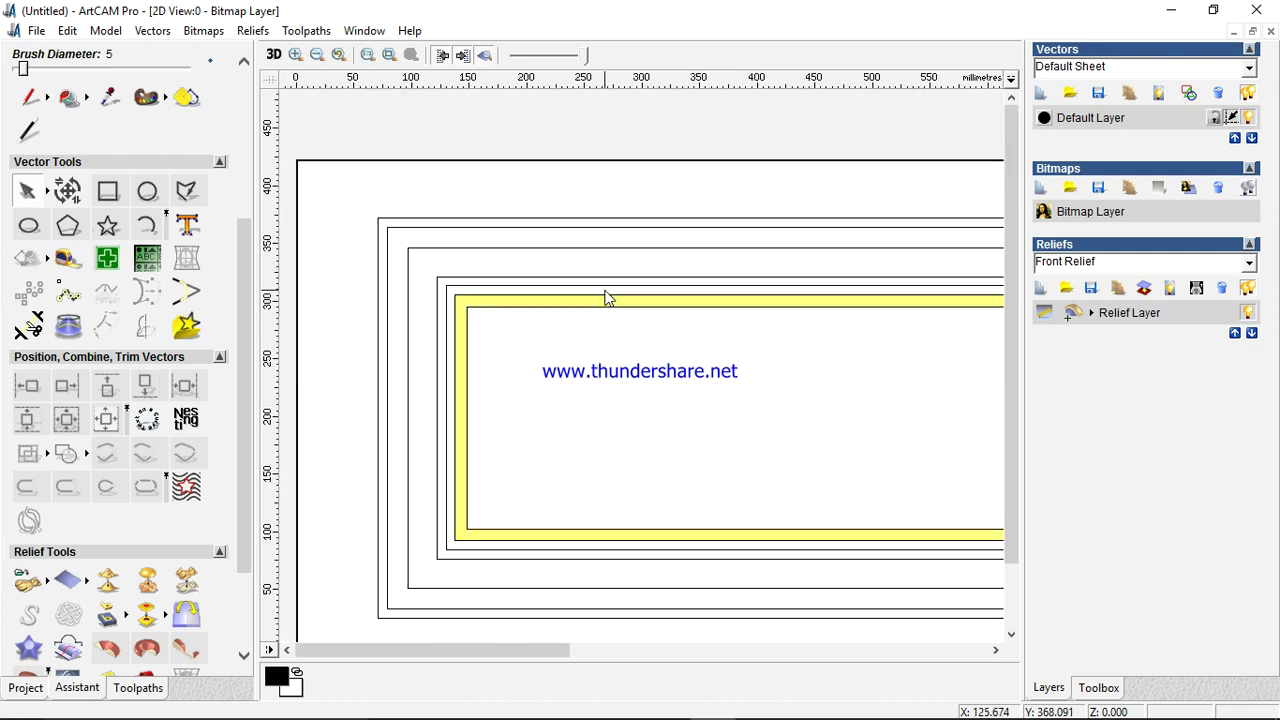
scroll(481, 316, up, 4)
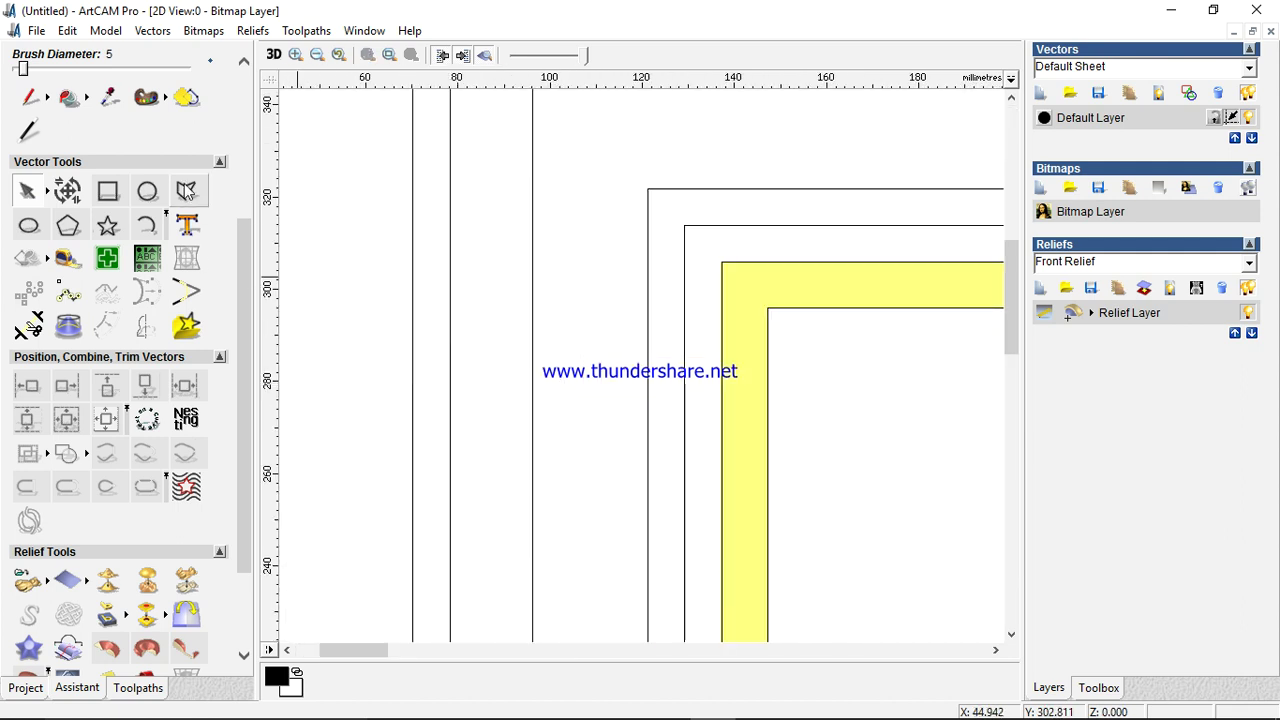
key(n)
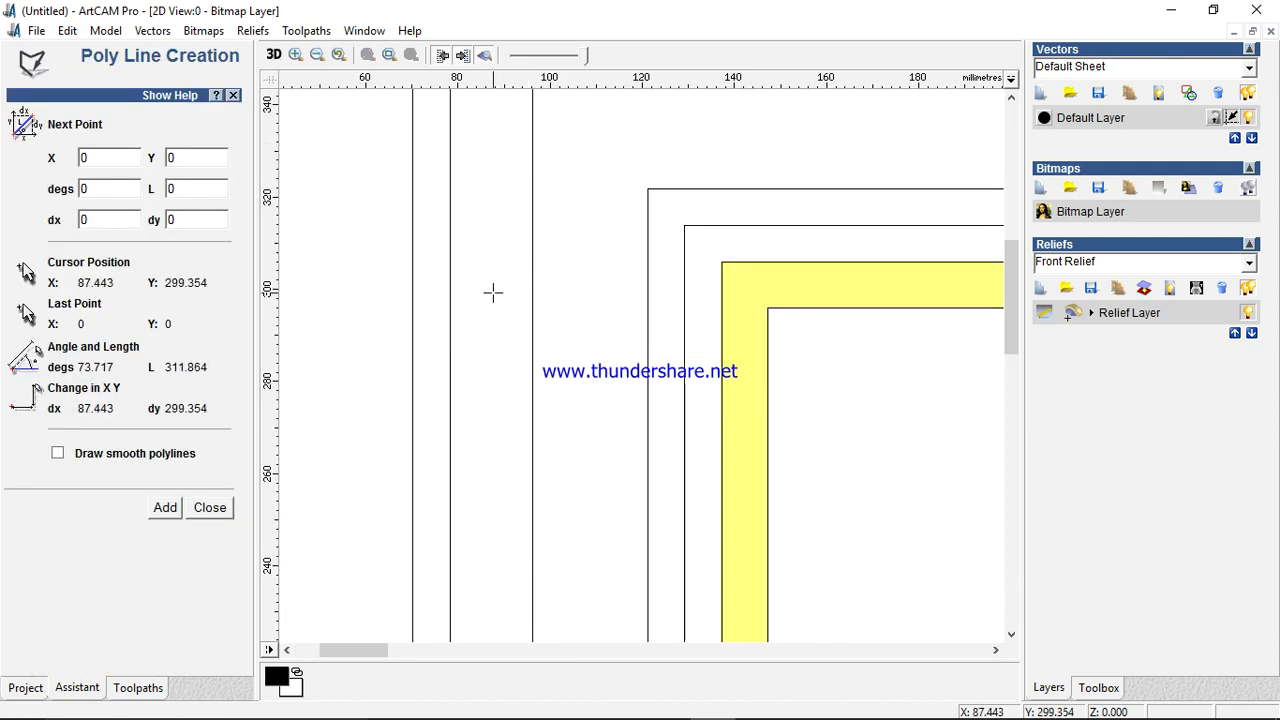
click(546, 331)
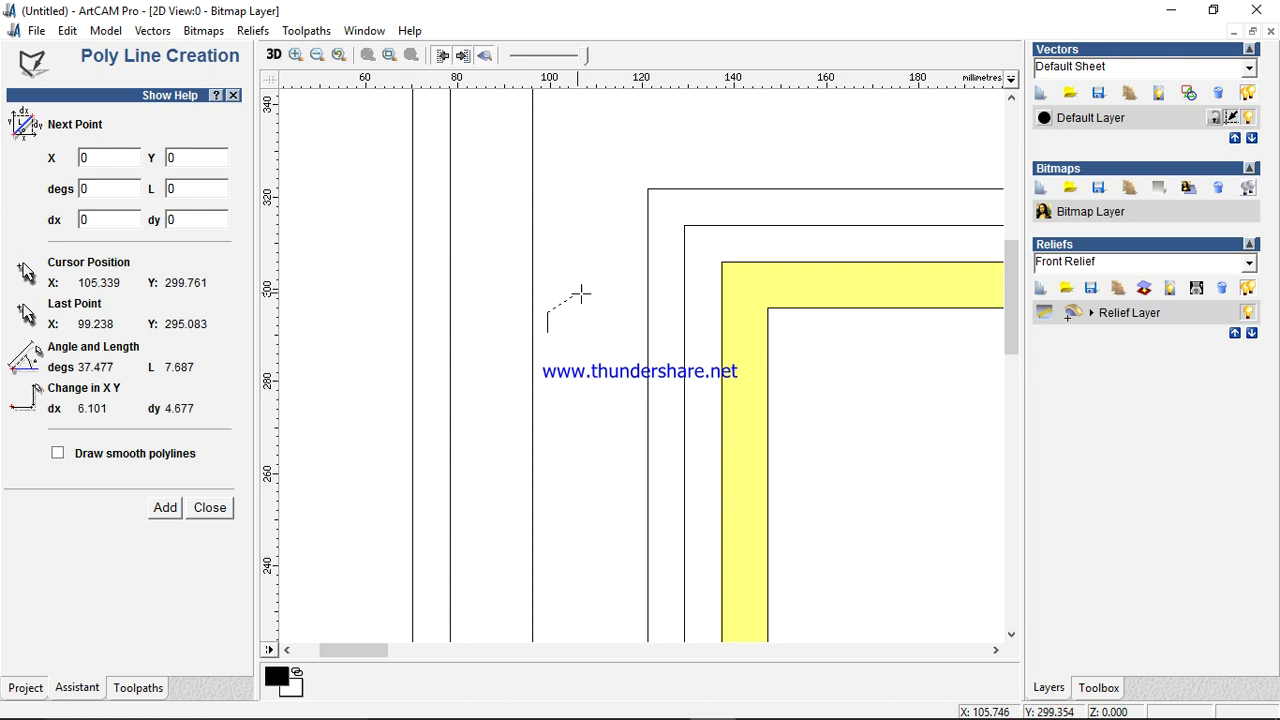
click(587, 290)
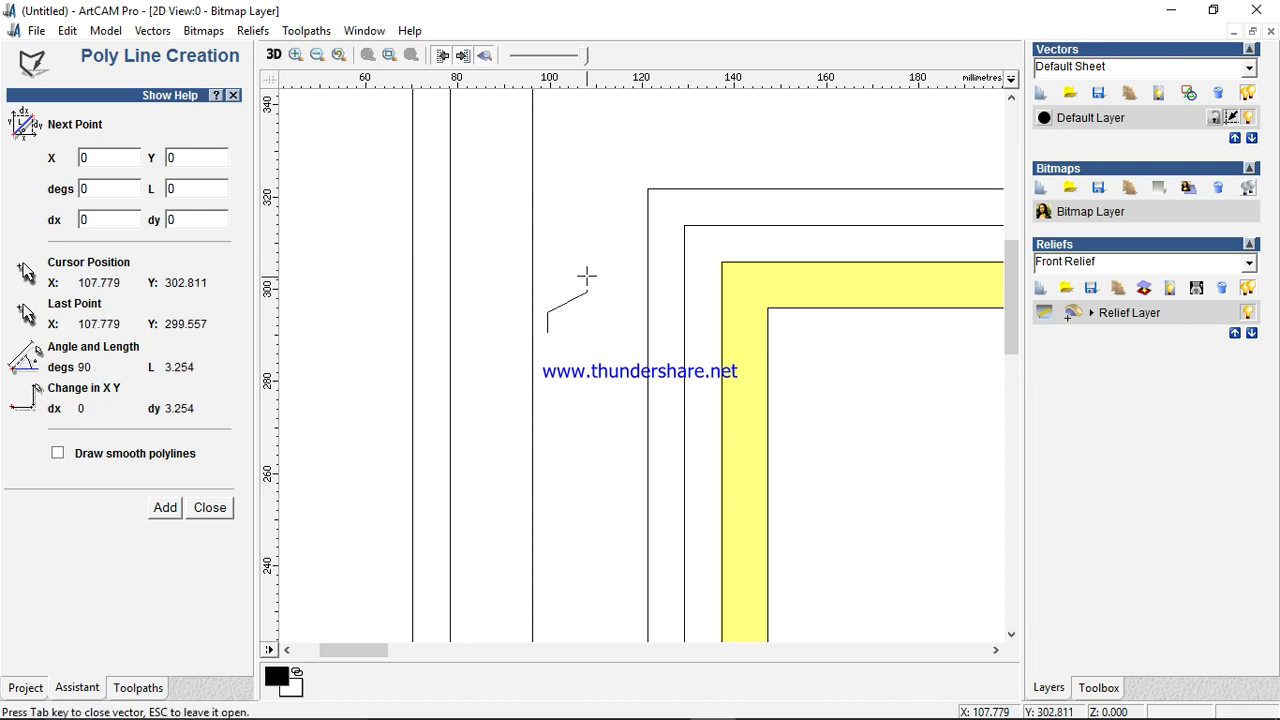
click(587, 274)
click(616, 274)
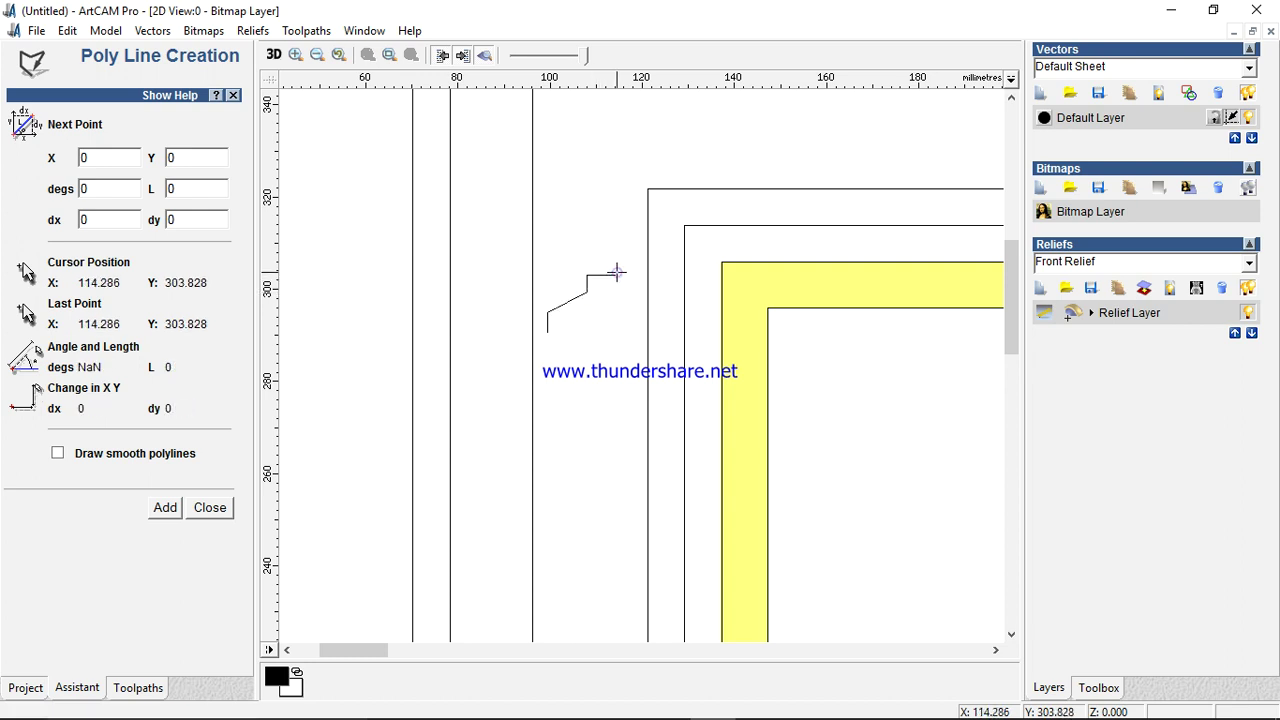
click(210, 507)
- Mirror a copy of the stepped polyline horizontally about its right end to form a symmetrical profile
click(588, 285)
scroll(603, 300, up, 8)
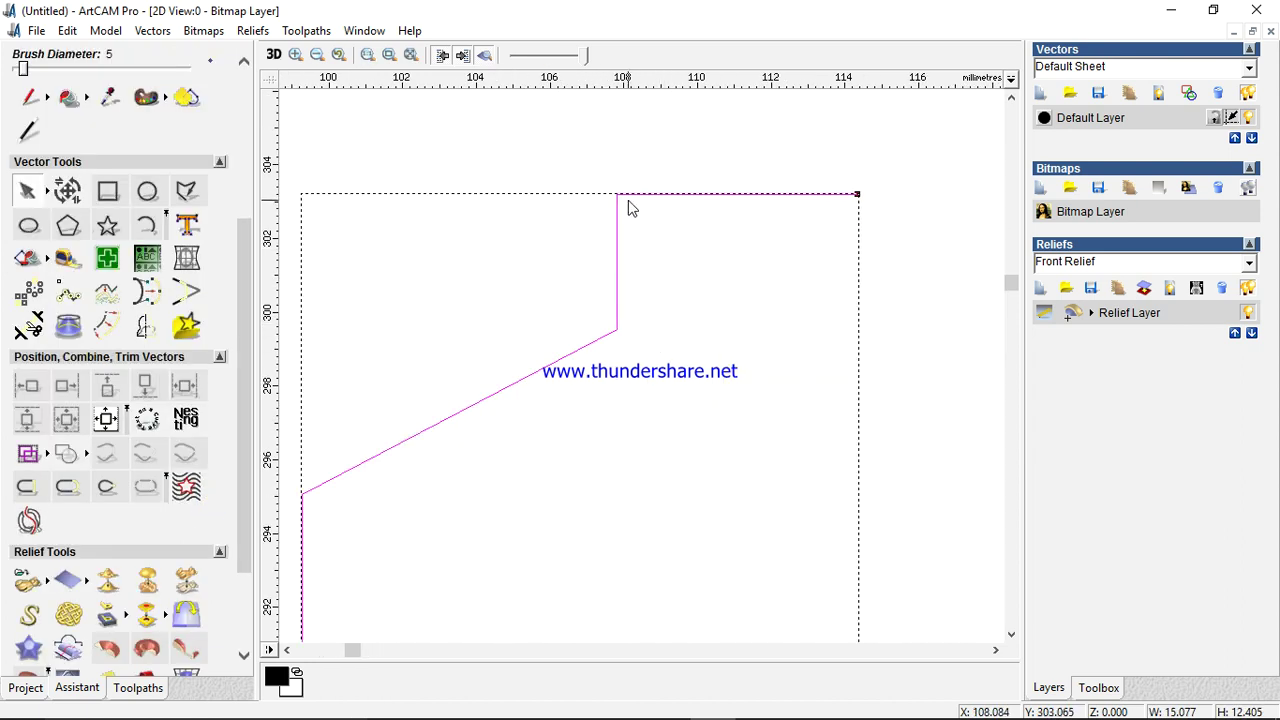
scroll(643, 286, down, 5)
scroll(620, 444, up, 3)
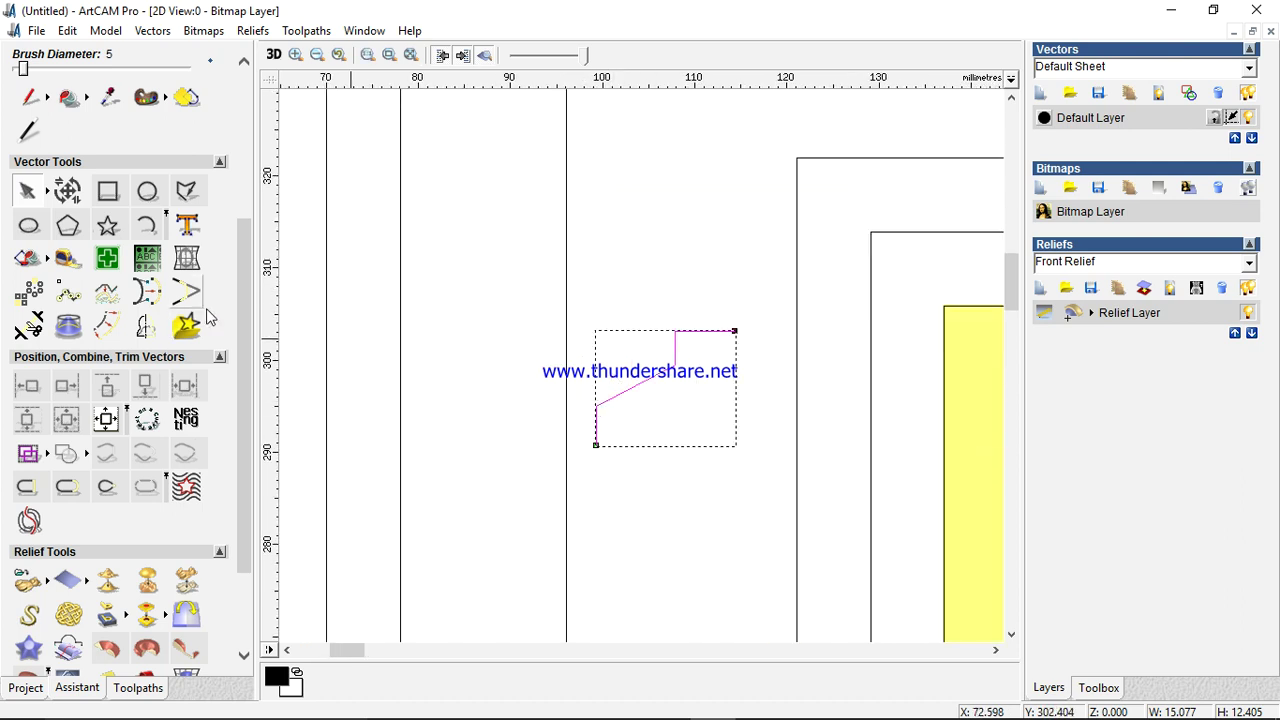
click(147, 220)
click(186, 259)
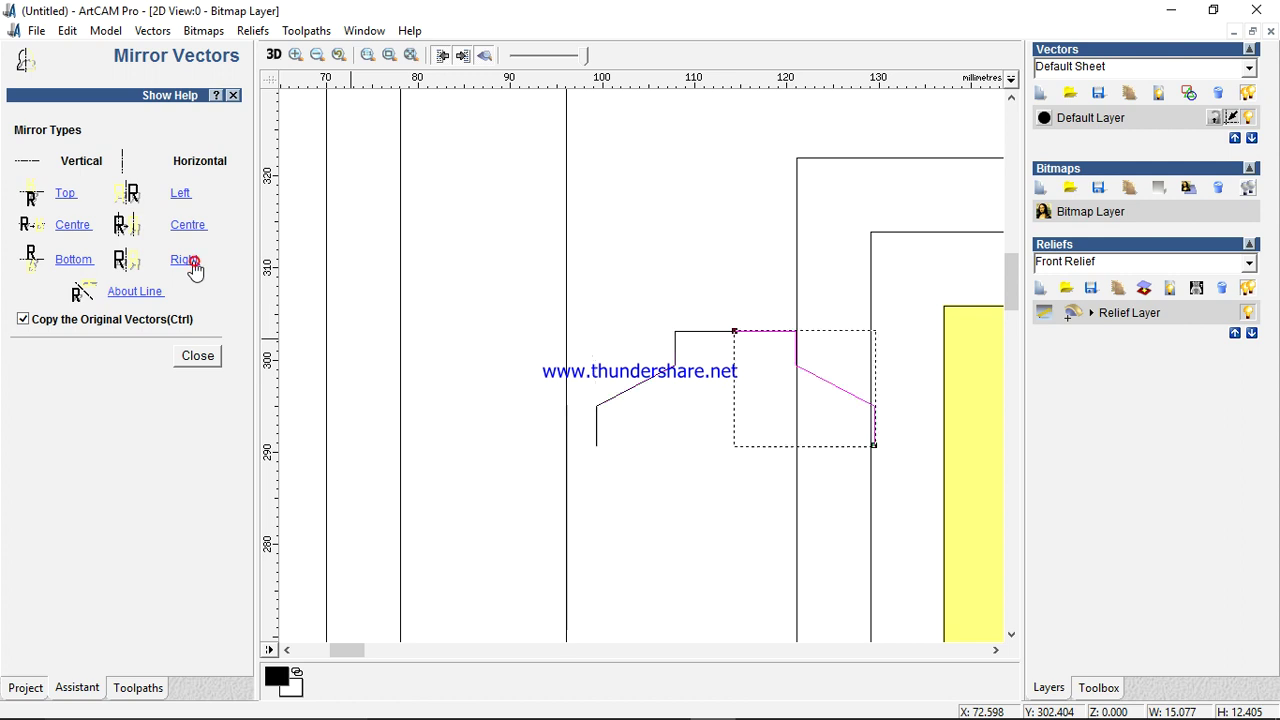
click(200, 357)
- Select both halves of the mirrored profile and open them for transforming
click(474, 317)
drag(523, 251, 886, 529)
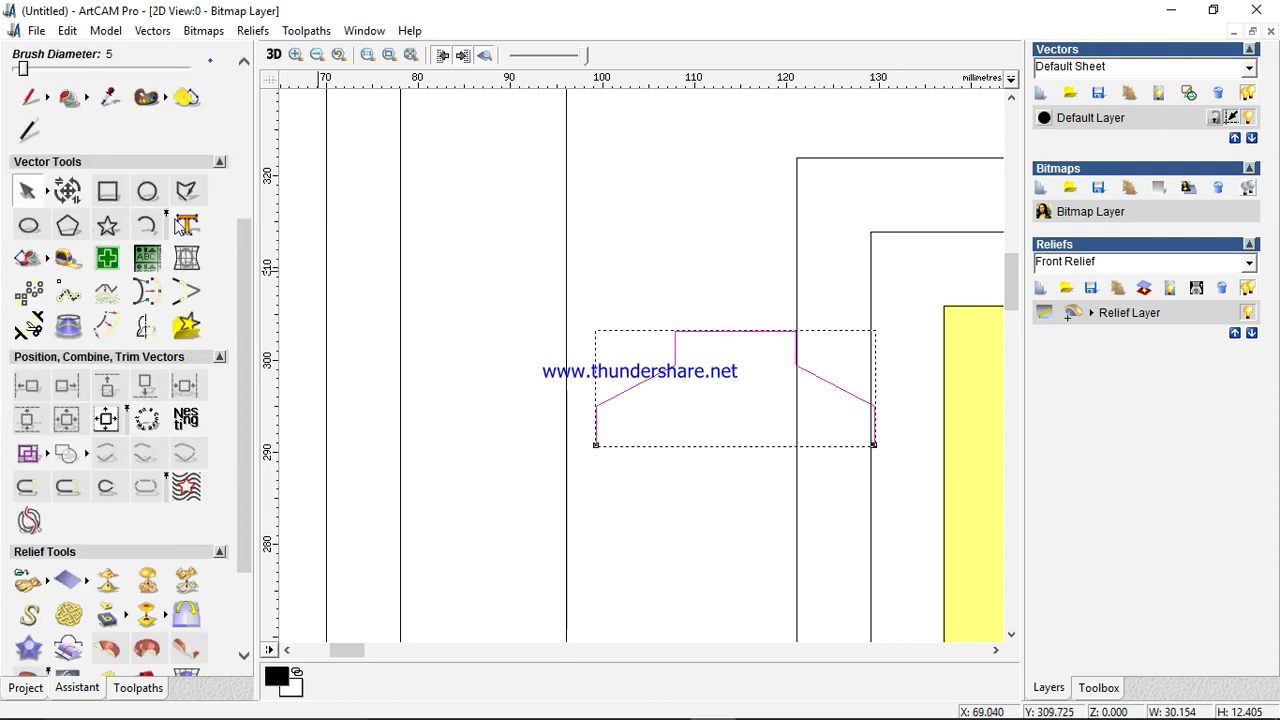
click(67, 190)
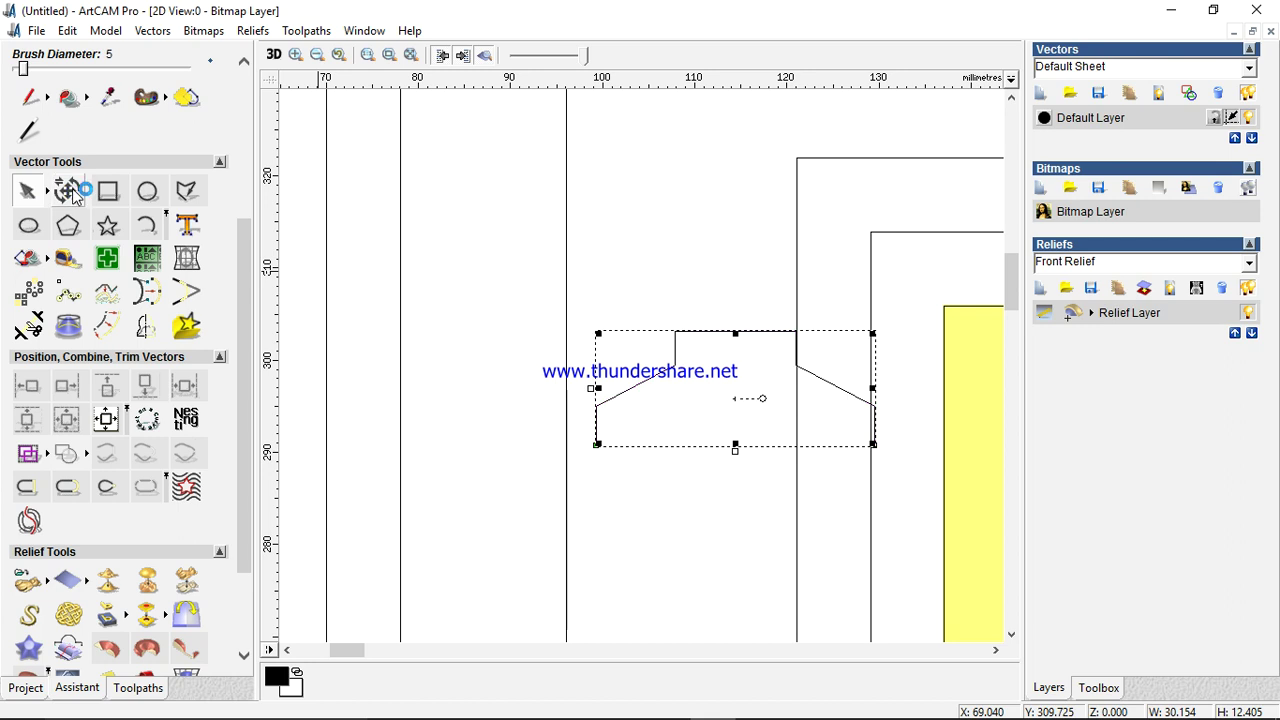
click(159, 300)
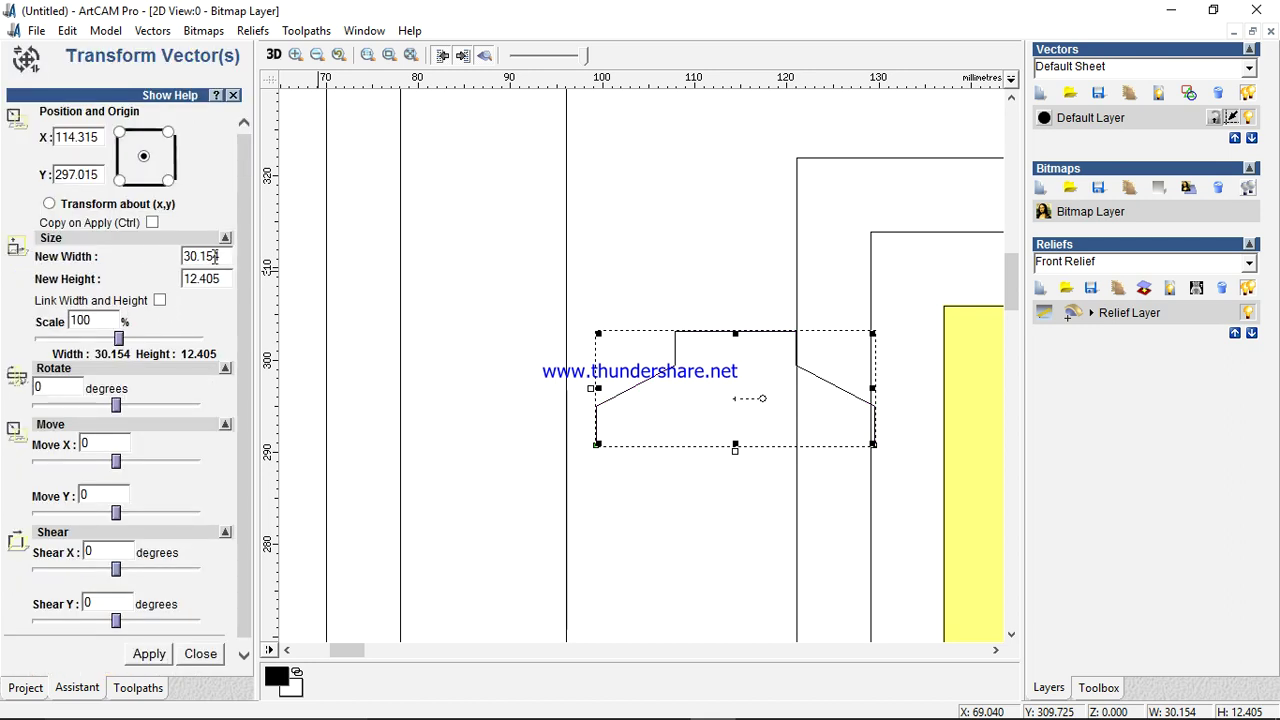
- Try to resize the mirrored profile to 25 mm wide and 12 mm high
double_click(222, 256)
text(25)
double_click(221, 279)
text(2)
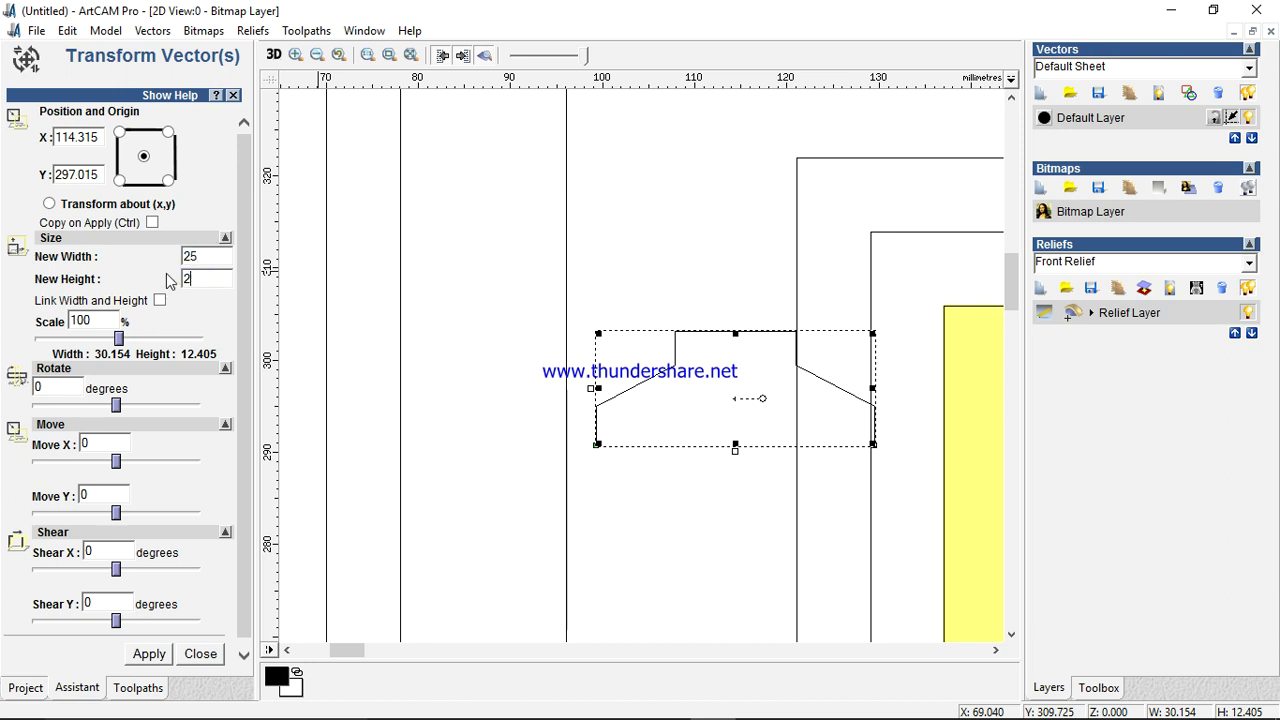
text(12)
scroll(245, 388, down, 1)
click(150, 646)
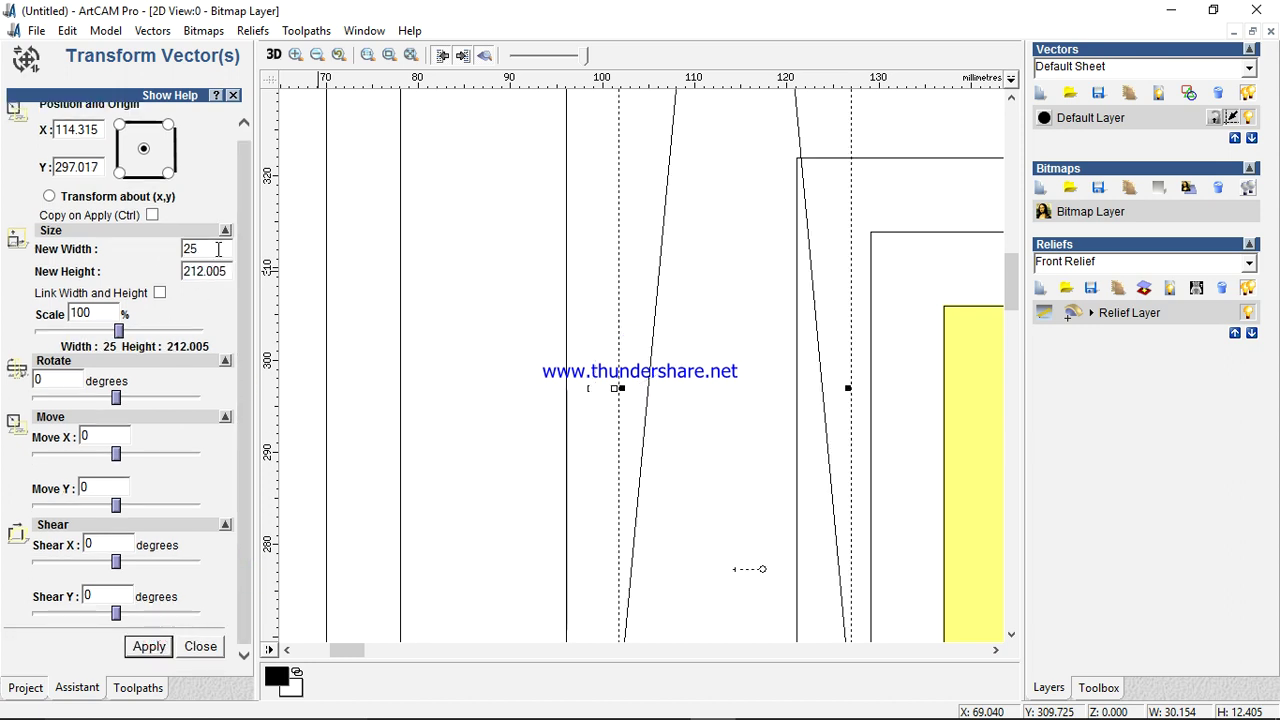
- Resize the stretched profile to 12 mm wide and 25 mm high
scroll(566, 320, down, 4)
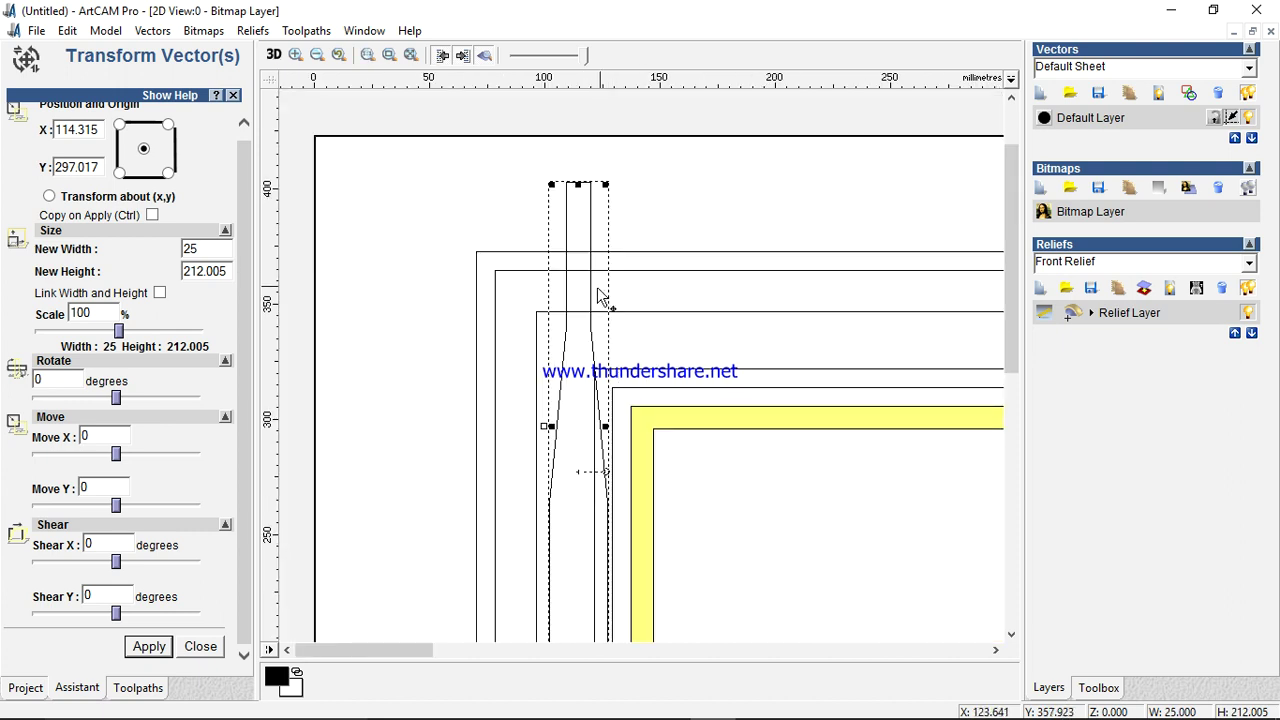
double_click(231, 271)
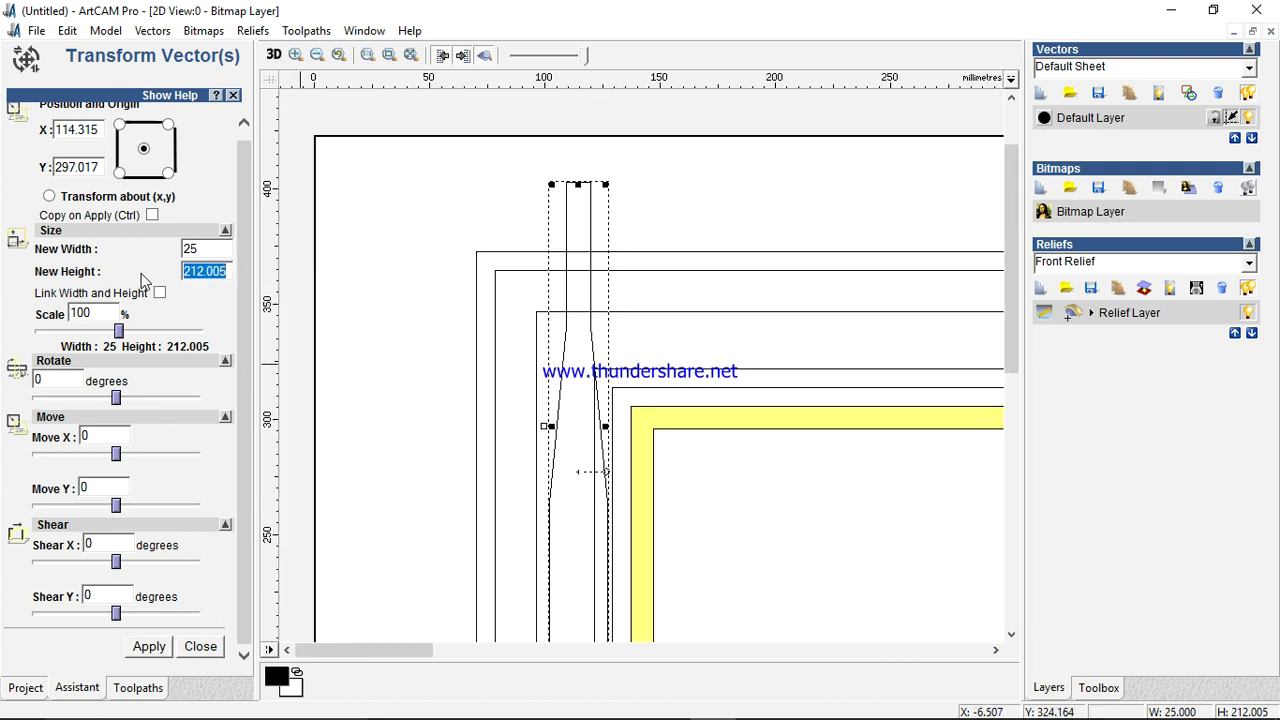
text(25)
key(shift+Tab)
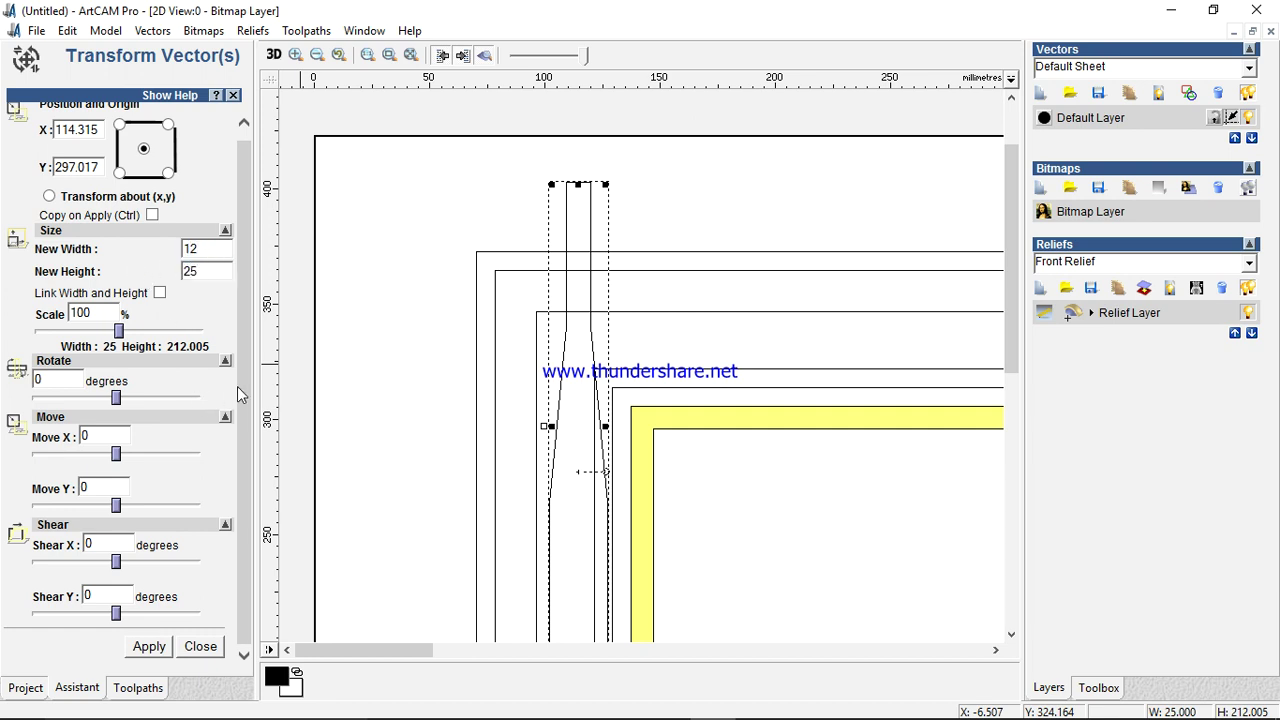
click(148, 646)
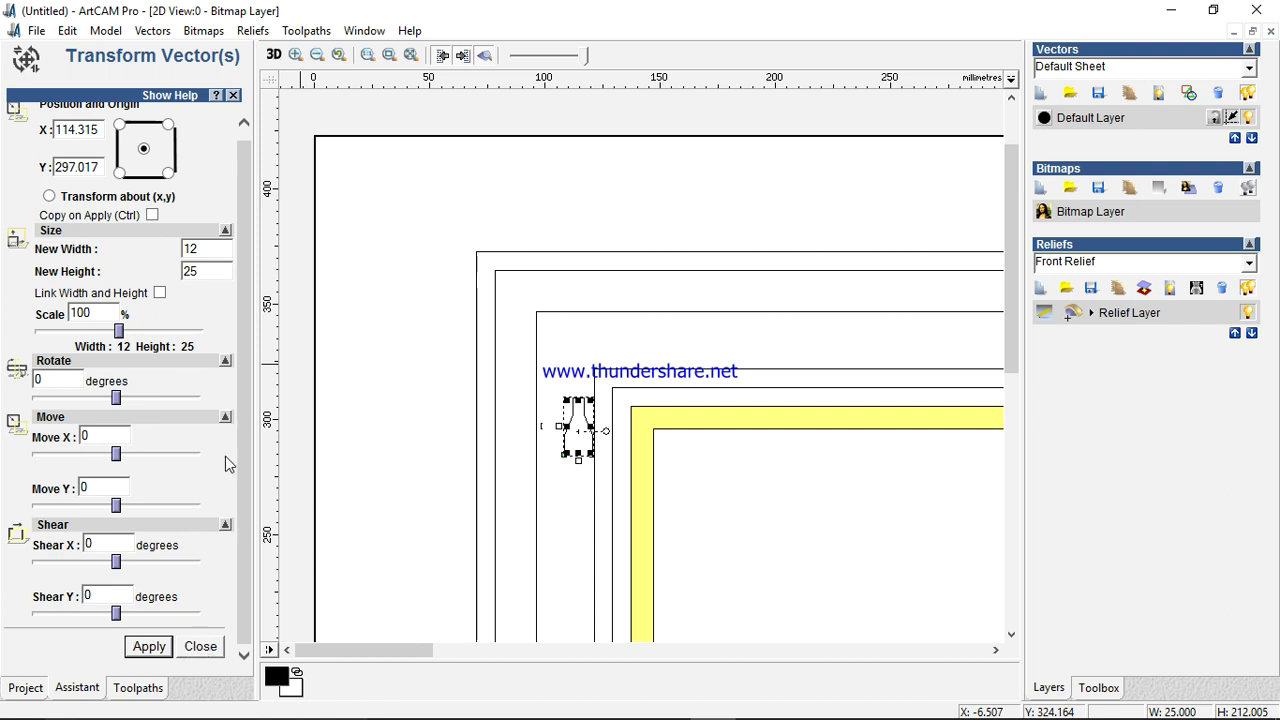
- Set the mirrored profile's width to 25 mm and height to 12 mm, and finish the transformation
double_click(212, 270)
text(12)
double_click(214, 249)
text(25)
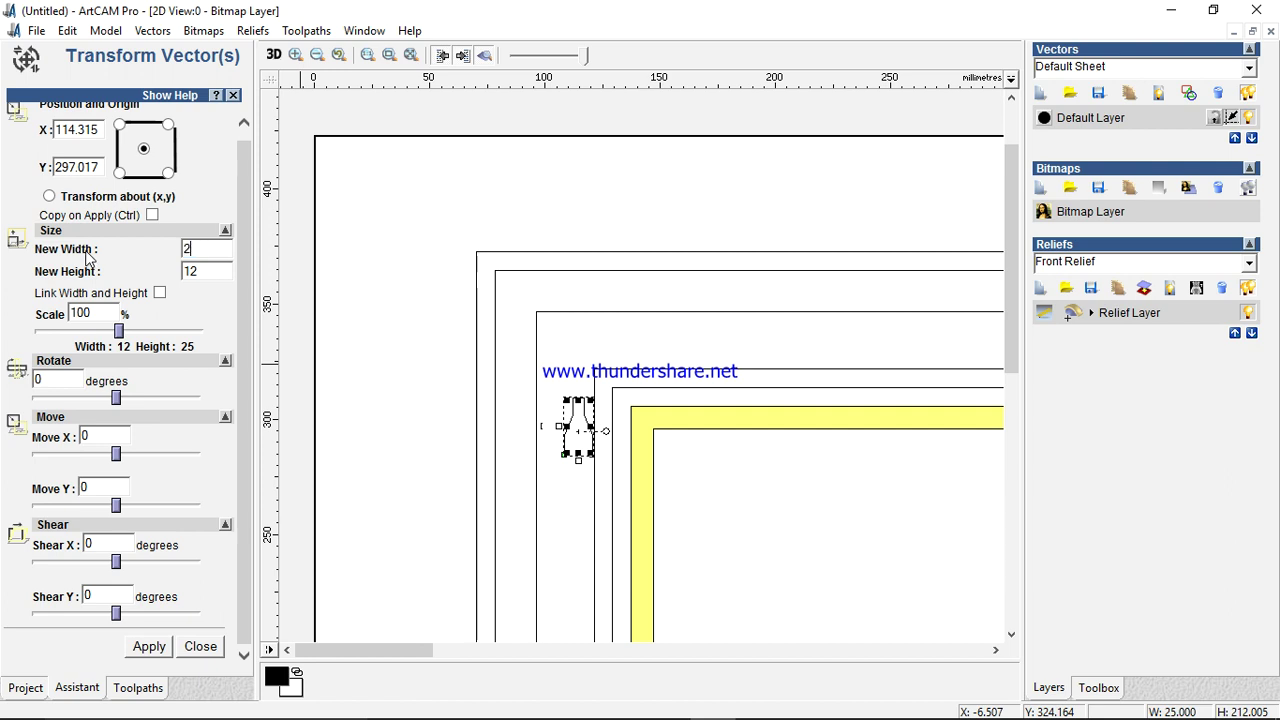
click(163, 646)
click(214, 640)
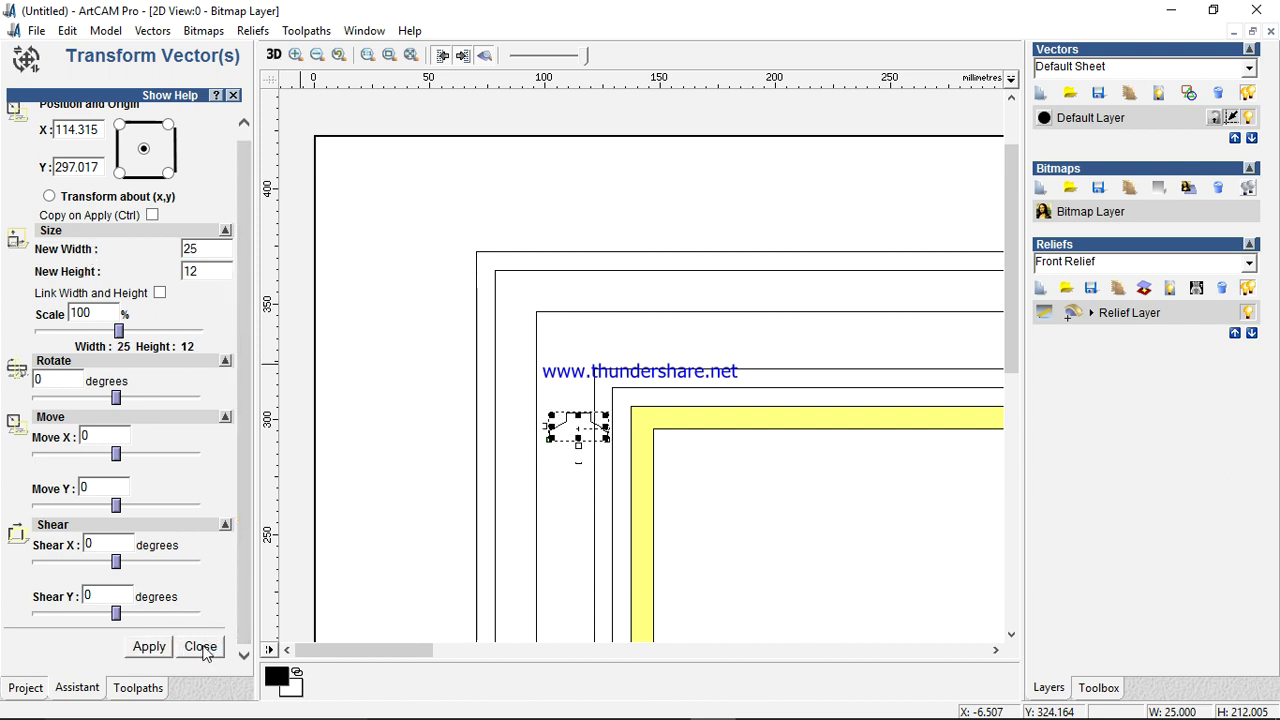
scroll(608, 423, up, 5)
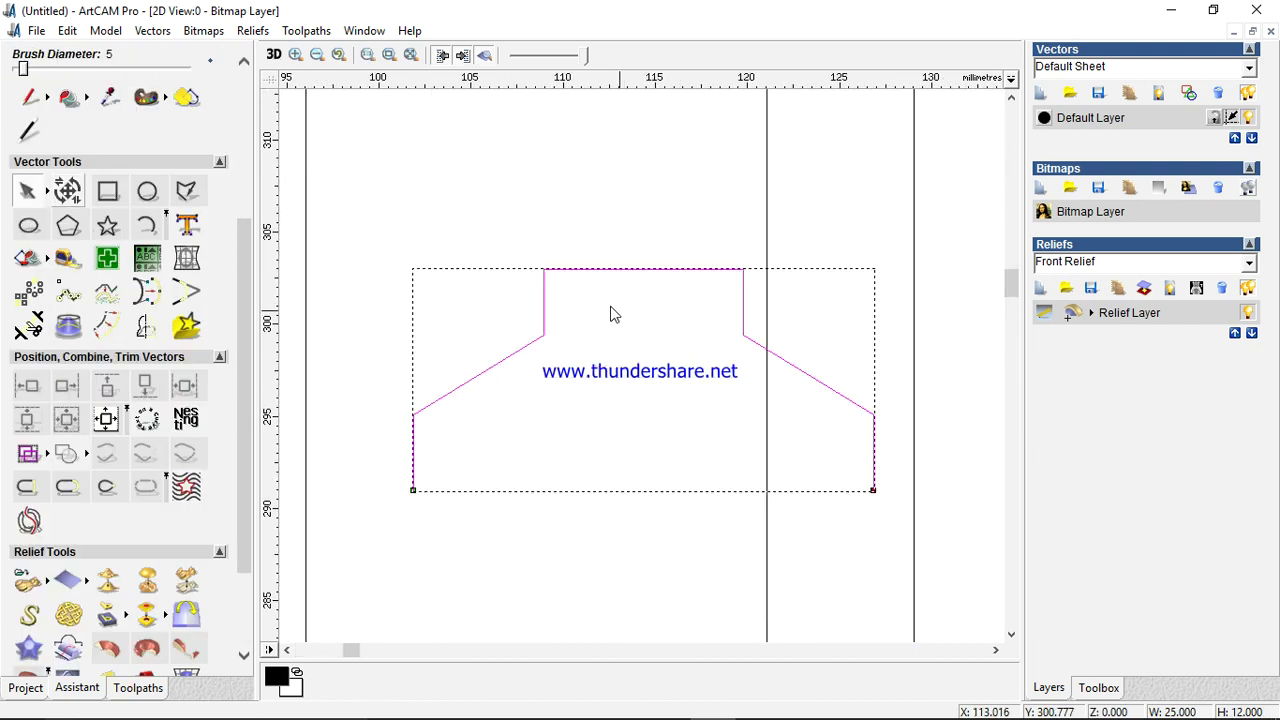
- Nudge the nodes on both sides of the profile's raised centre slightly inward to narrow it
key(n)
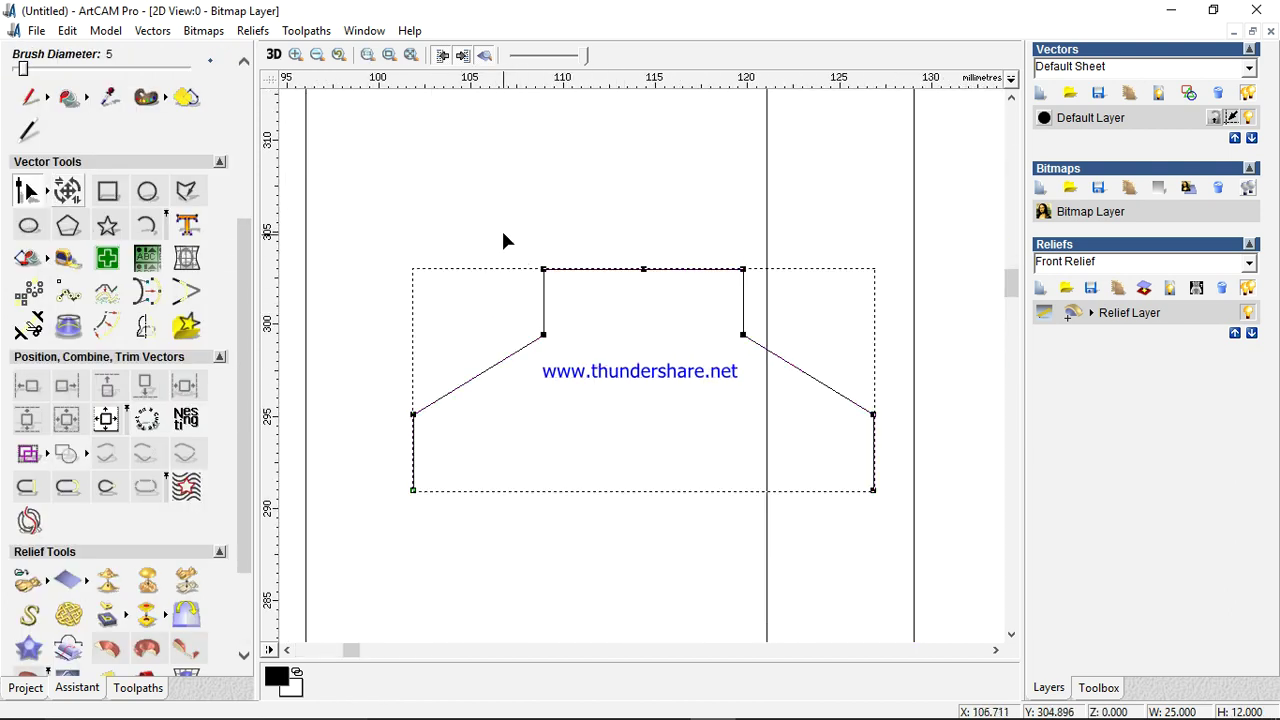
drag(503, 240, 566, 352)
key(Right)
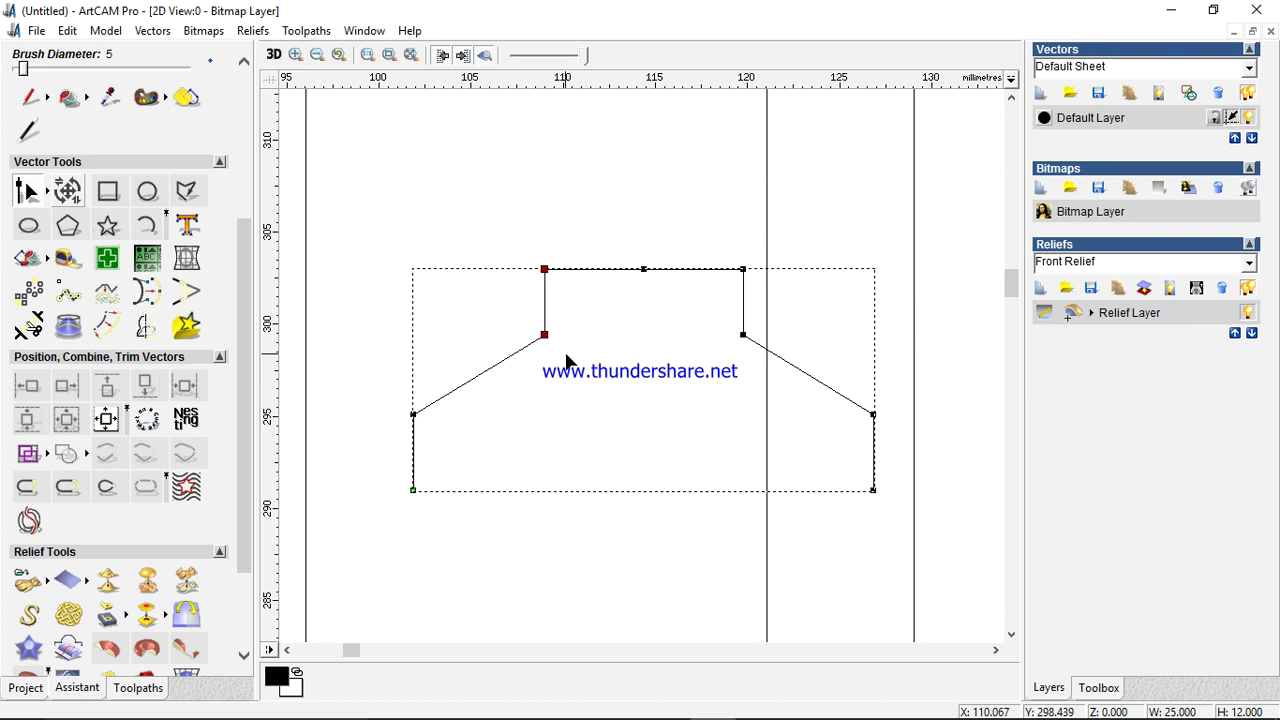
drag(712, 212, 780, 371)
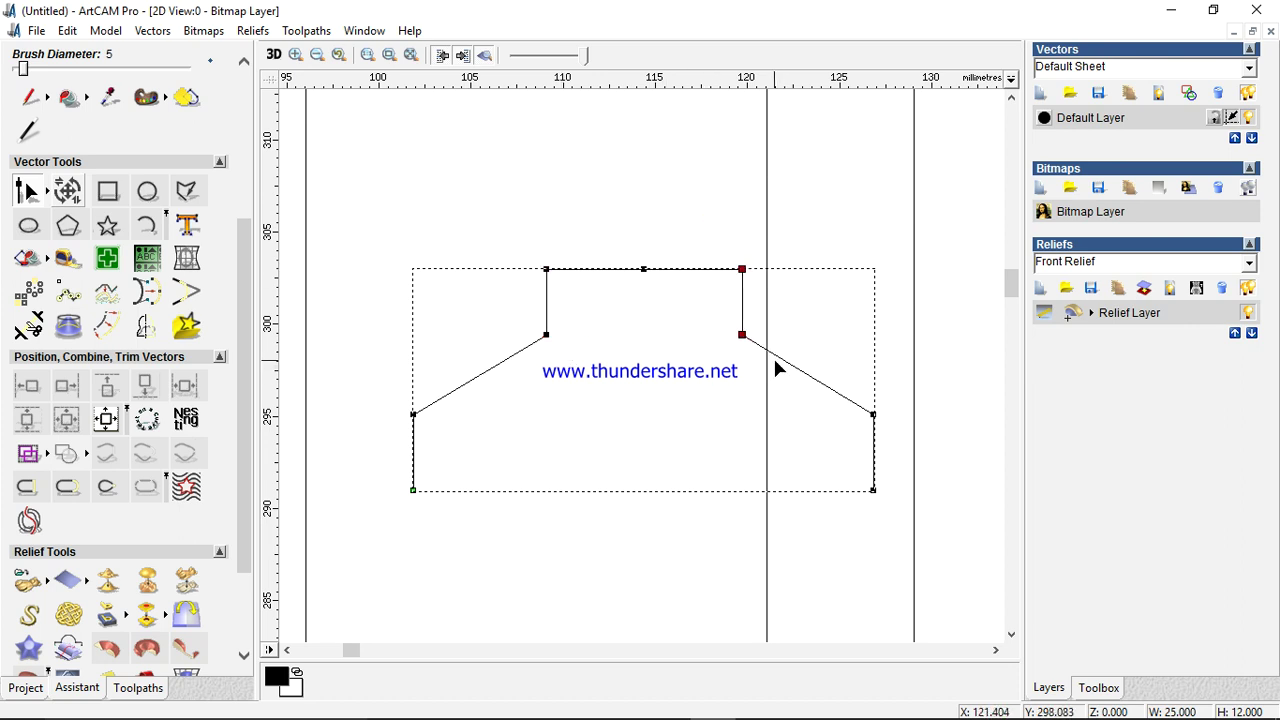
key(Left)
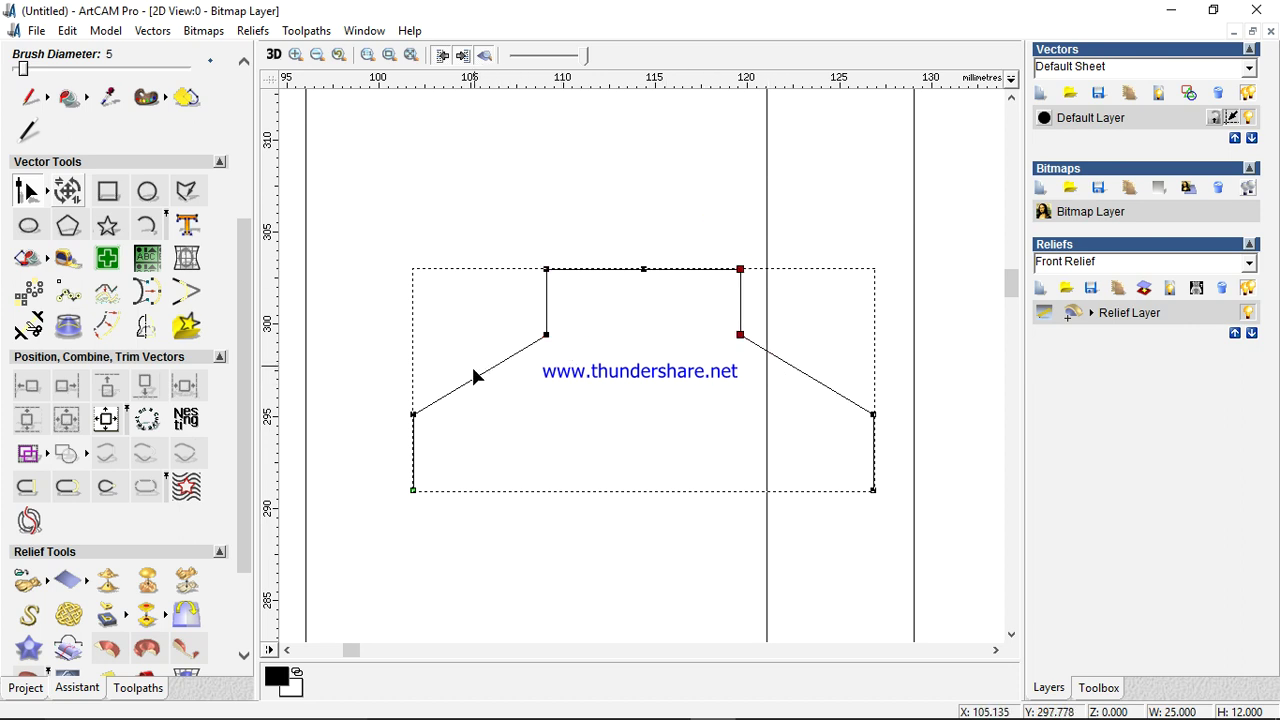
- Convert the profile's left sloping span to an arc and reposition its midpoint and end nodes to form a convex quarter-round
key(a)
key(i)
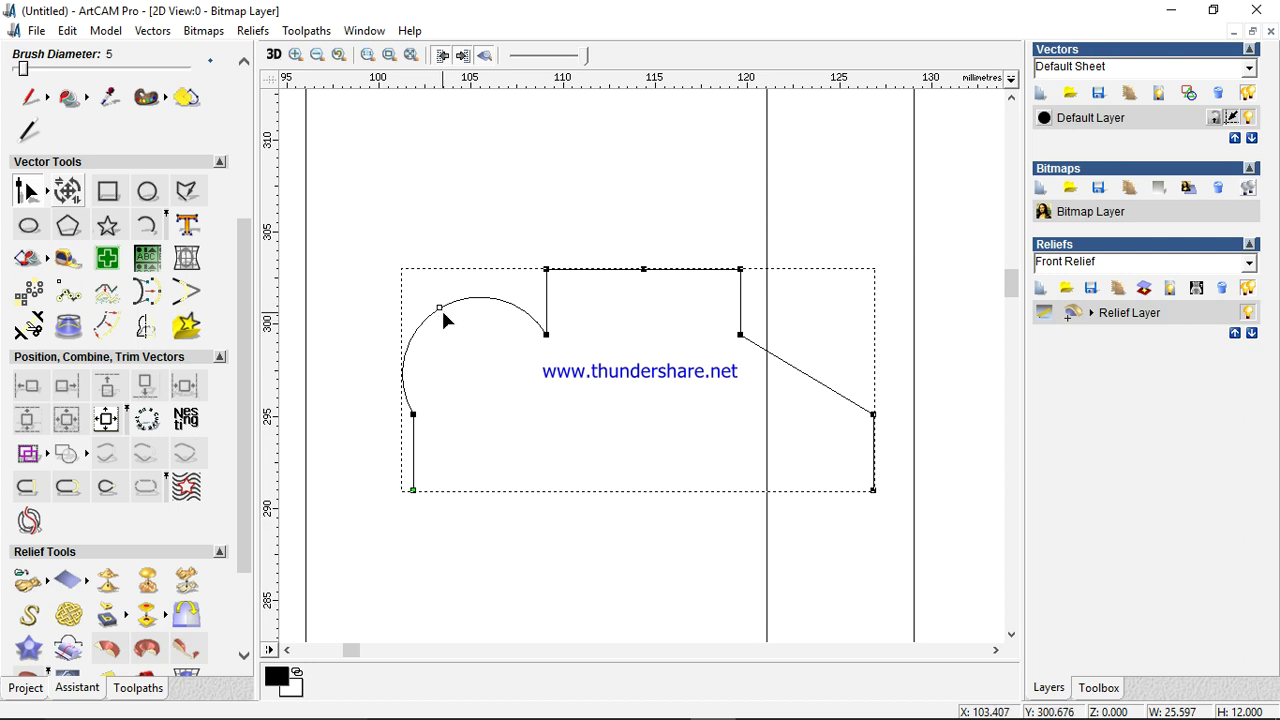
drag(437, 306, 452, 350)
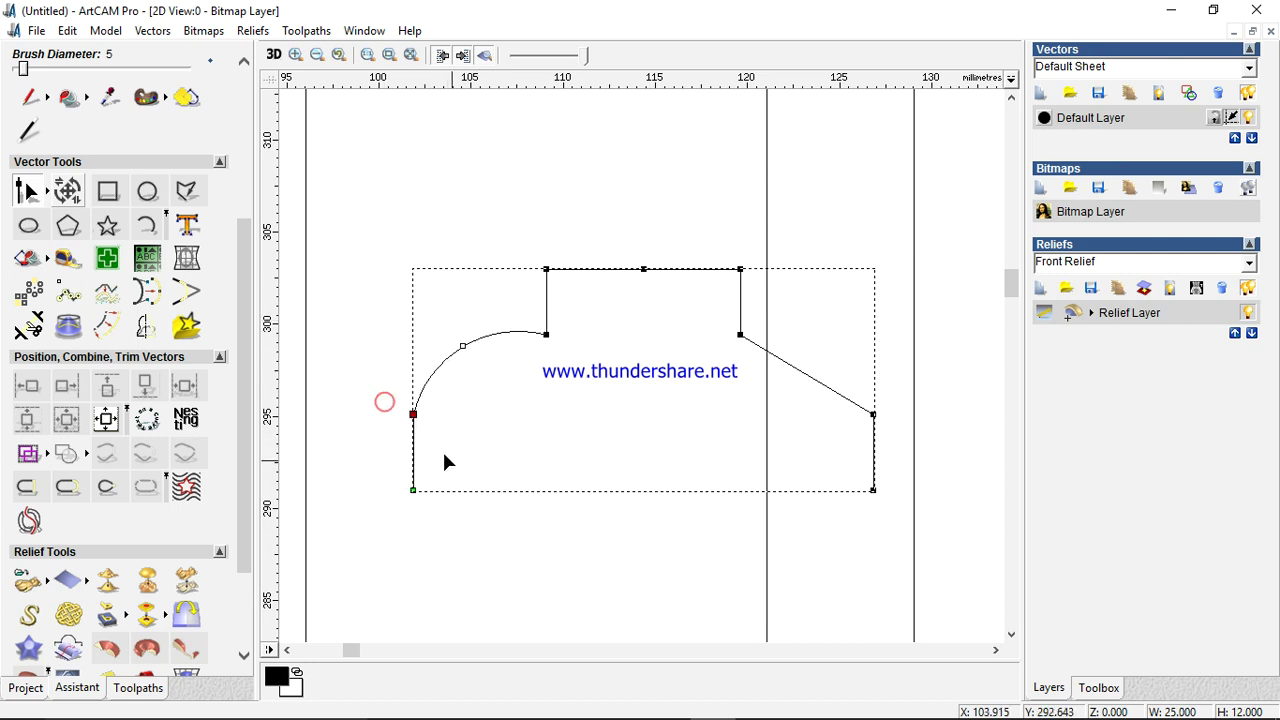
drag(445, 457, 426, 421)
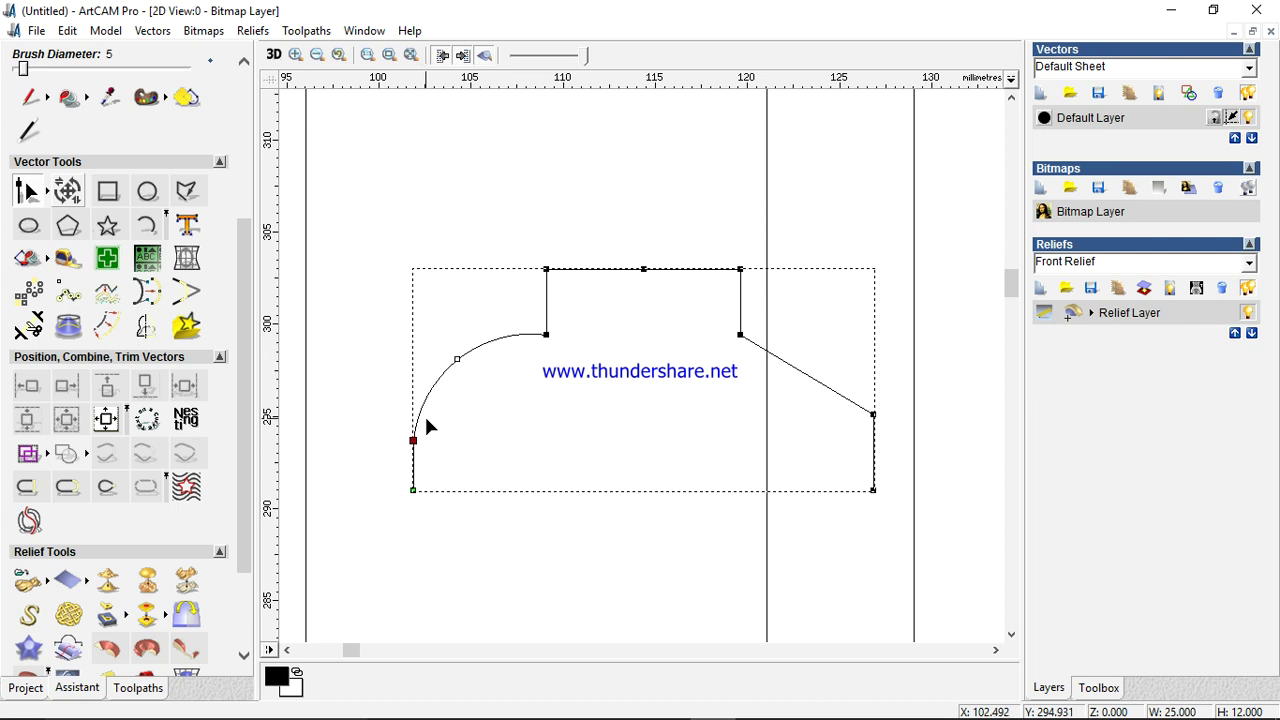
drag(500, 320, 538, 345)
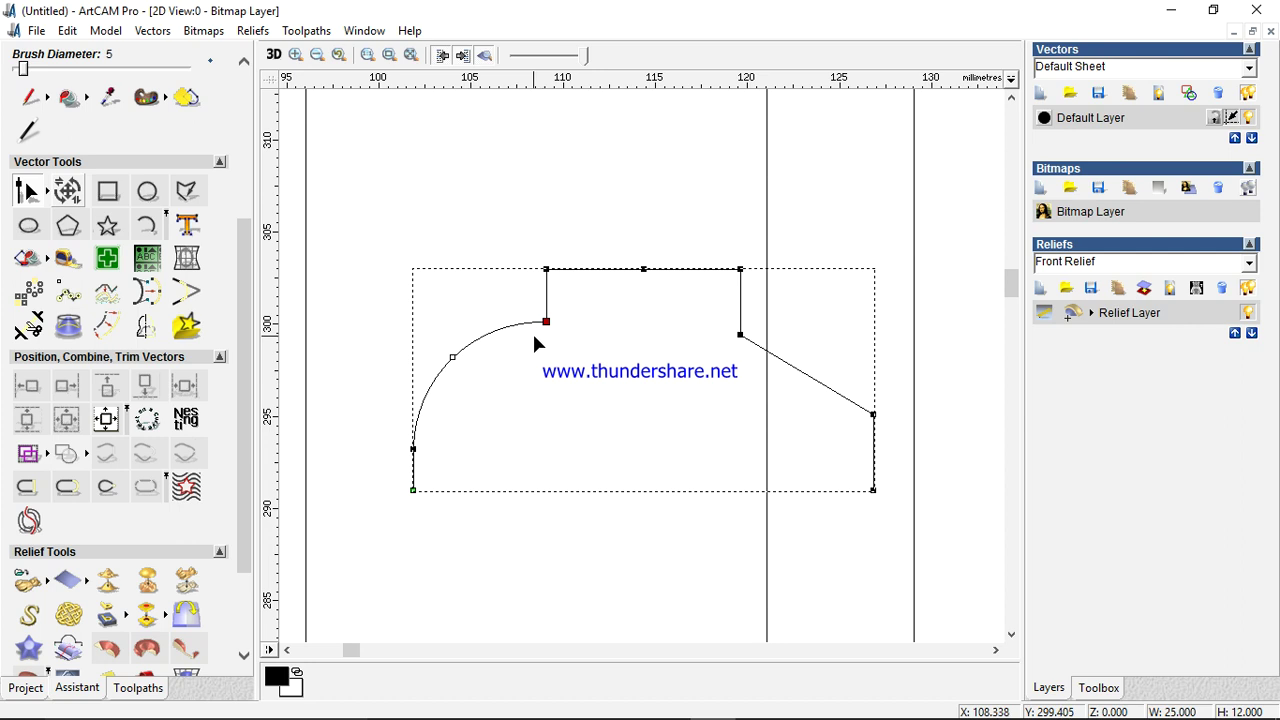
- Cut the profile at the midpoint of its flat top and delete the half that still has the straight slope
click(529, 335)
key(c)
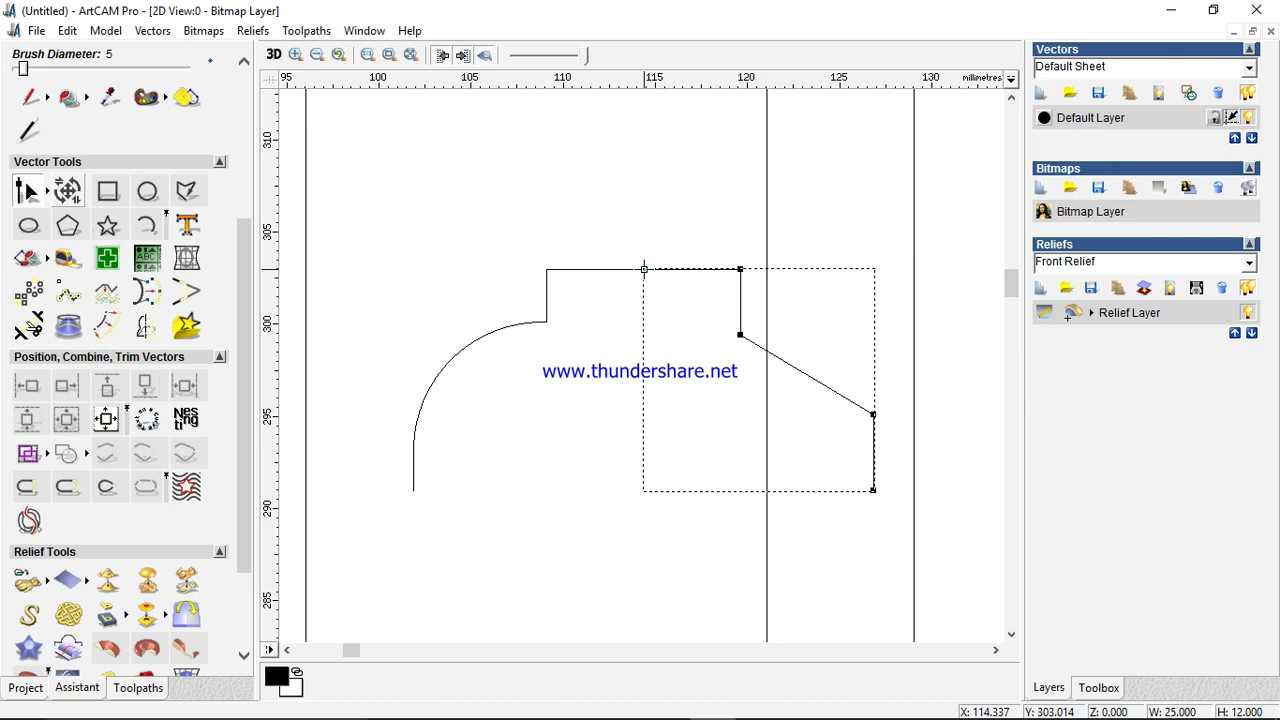
key(Delete)
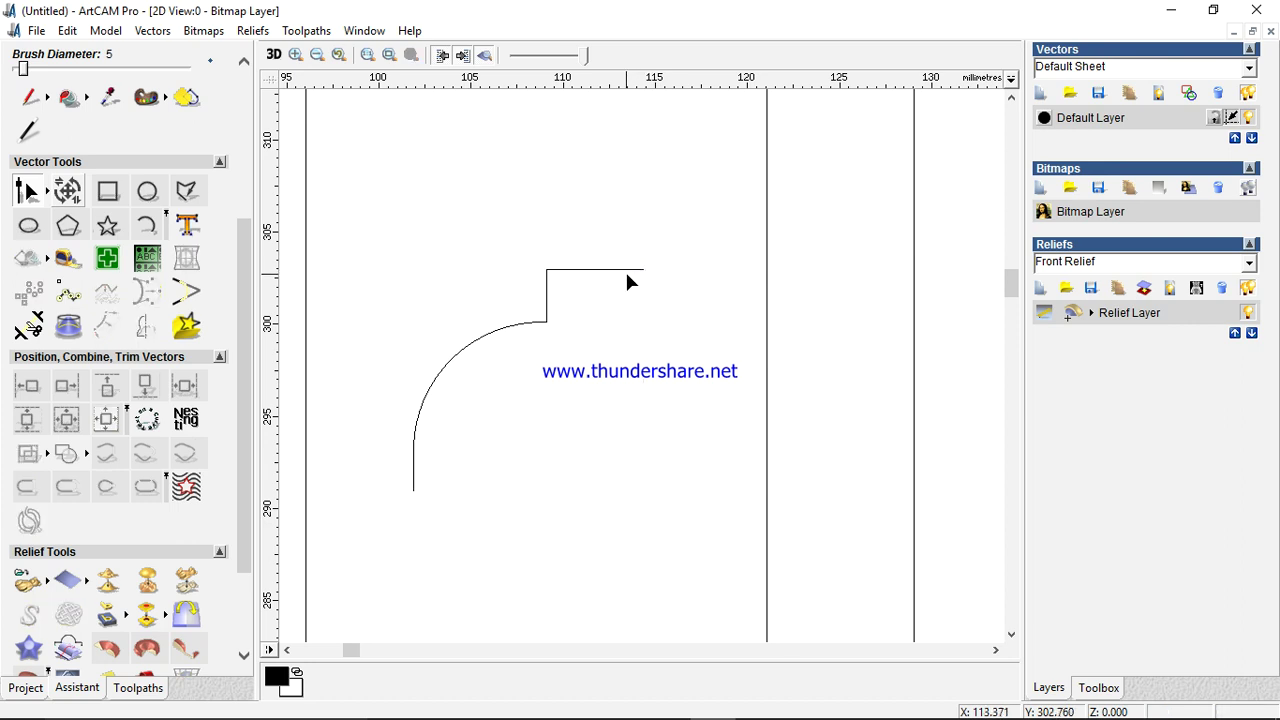
- Mirror a copy of the rounded half-profile horizontally about its right side and select both halves together
click(629, 269)
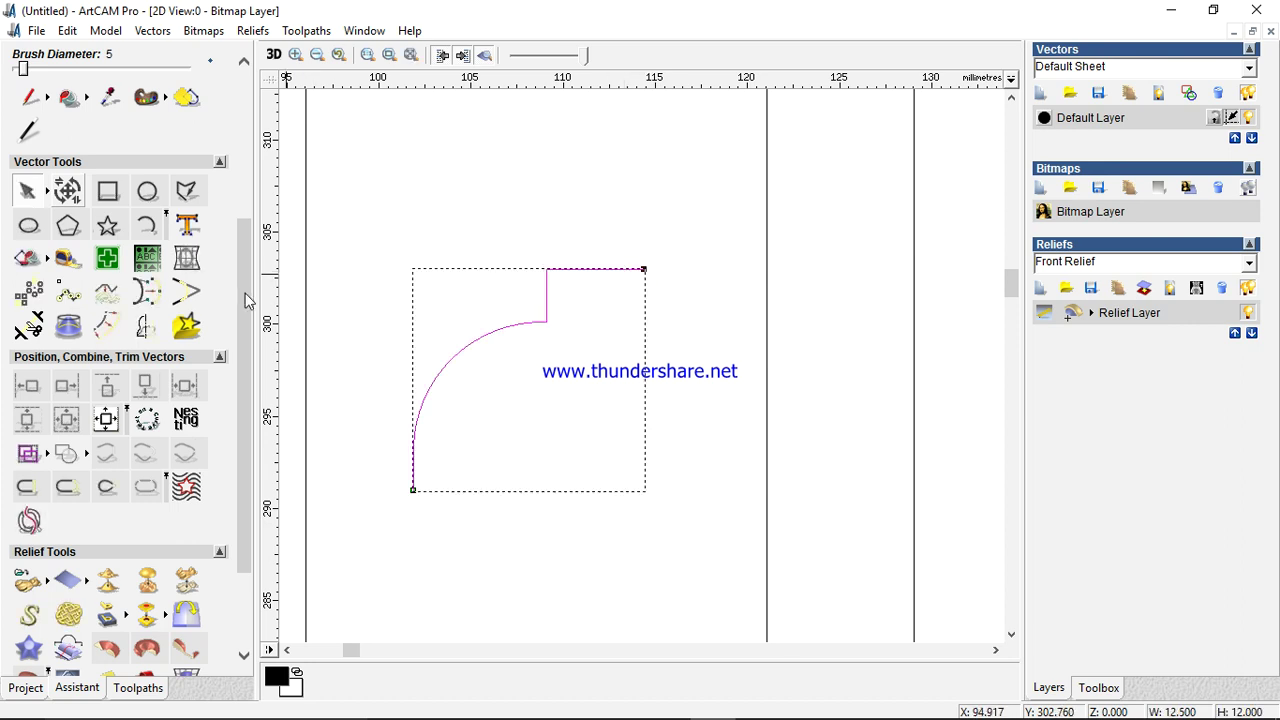
click(145, 325)
click(188, 262)
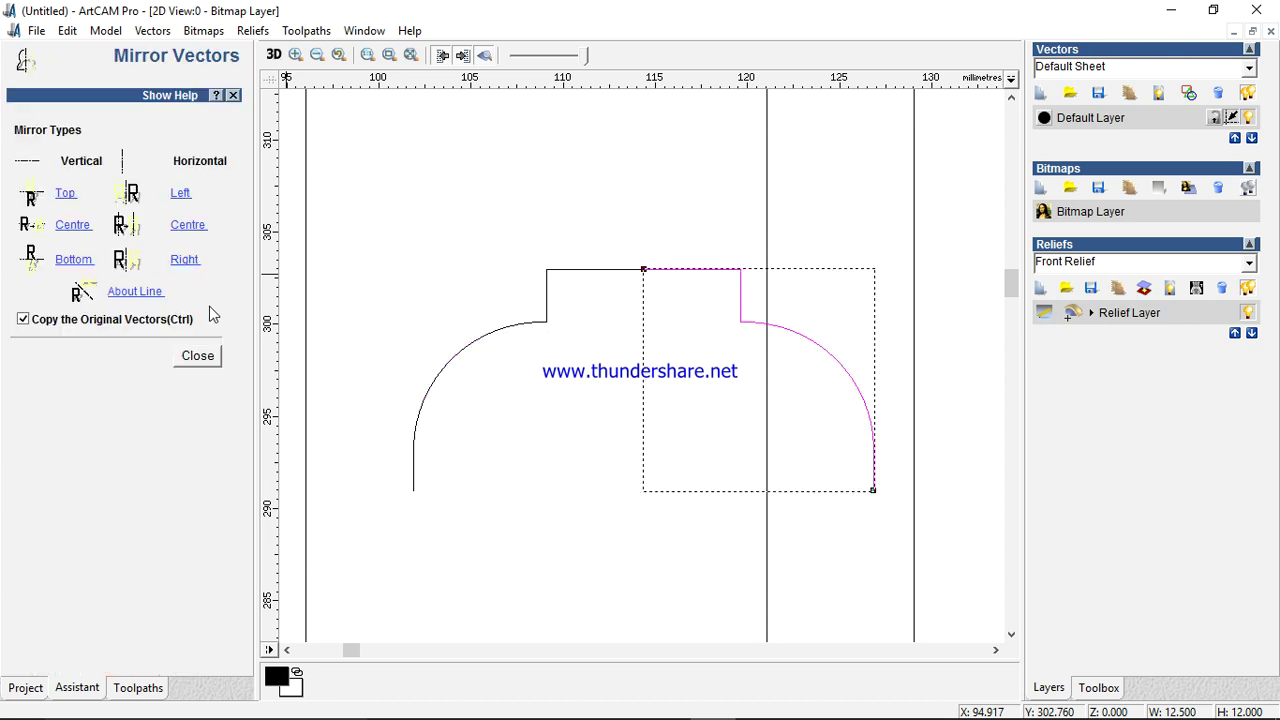
click(198, 356)
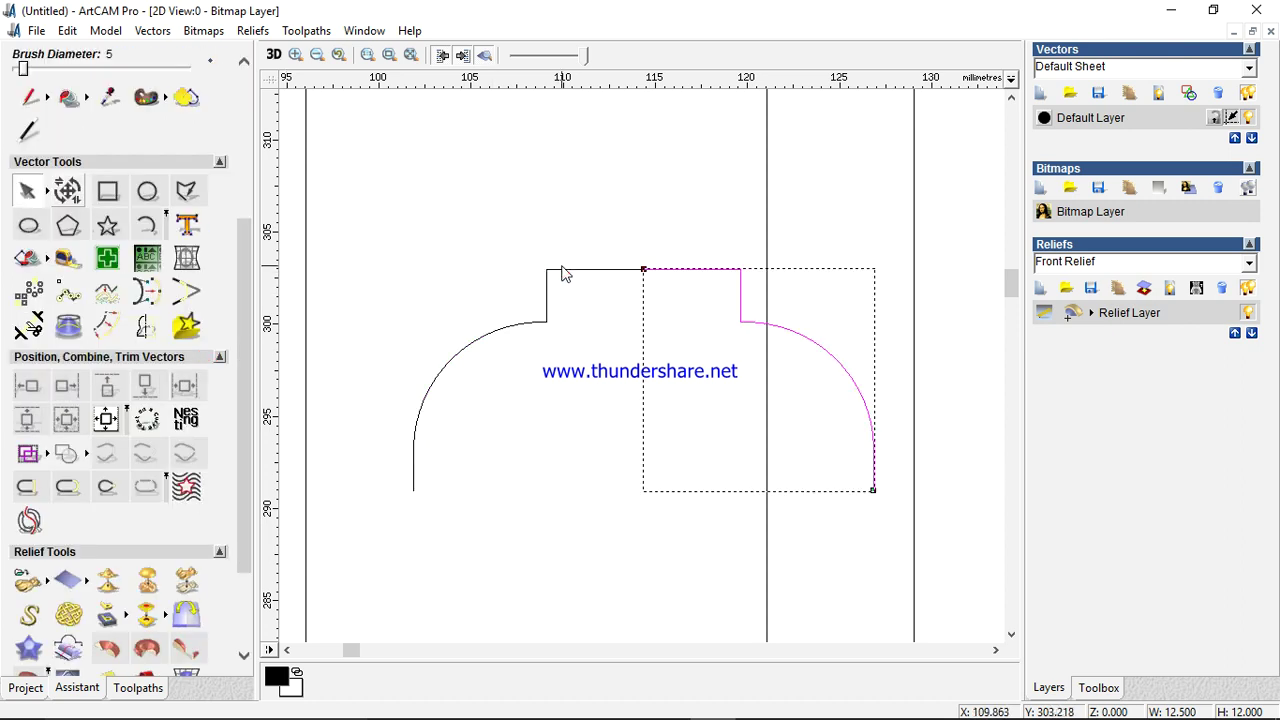
shift+click(561, 271)
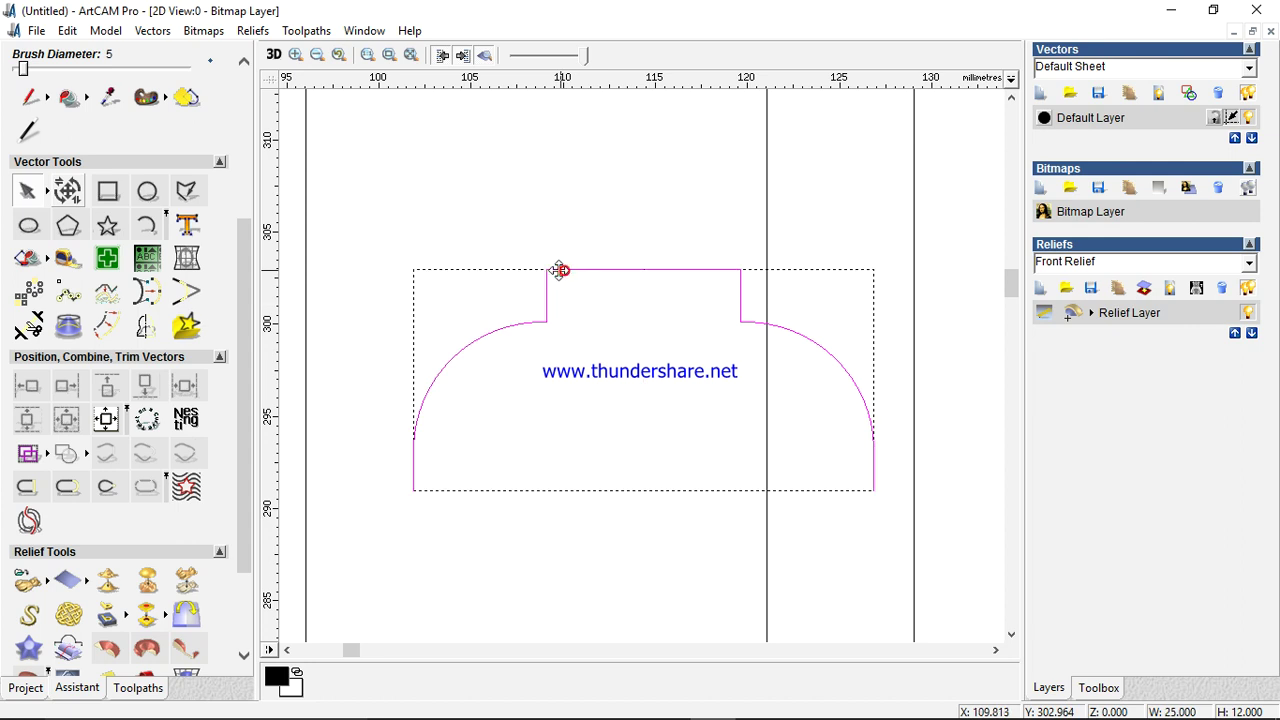
- Cut the two rectangles bounding the wide 25 mm band at their upper-left and lower-left corners
scroll(566, 466, down, 5)
click(563, 357)
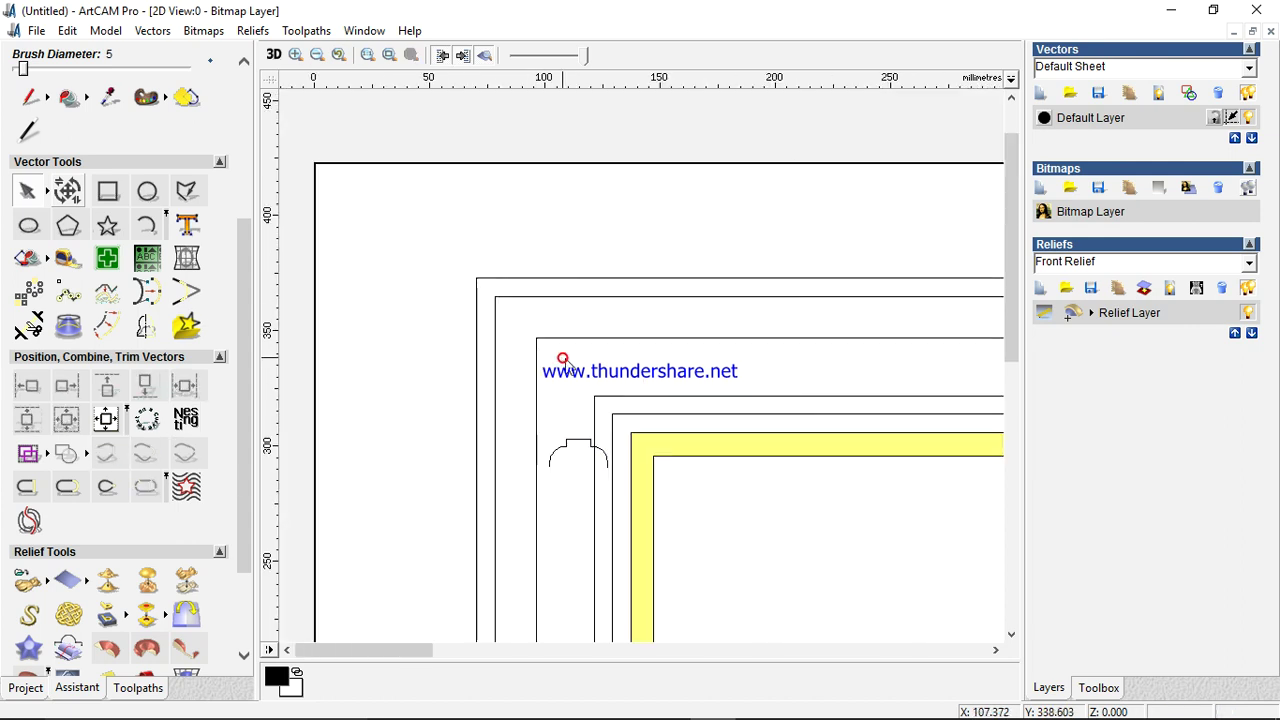
click(538, 345)
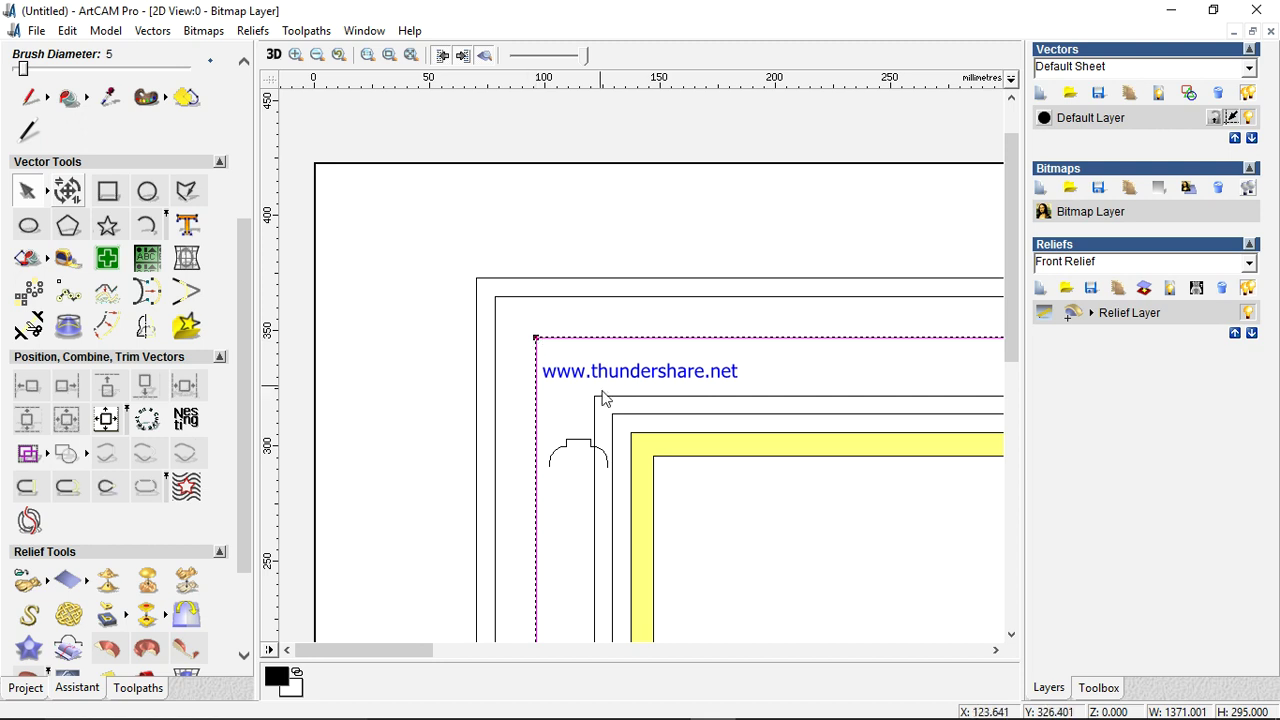
click(595, 403)
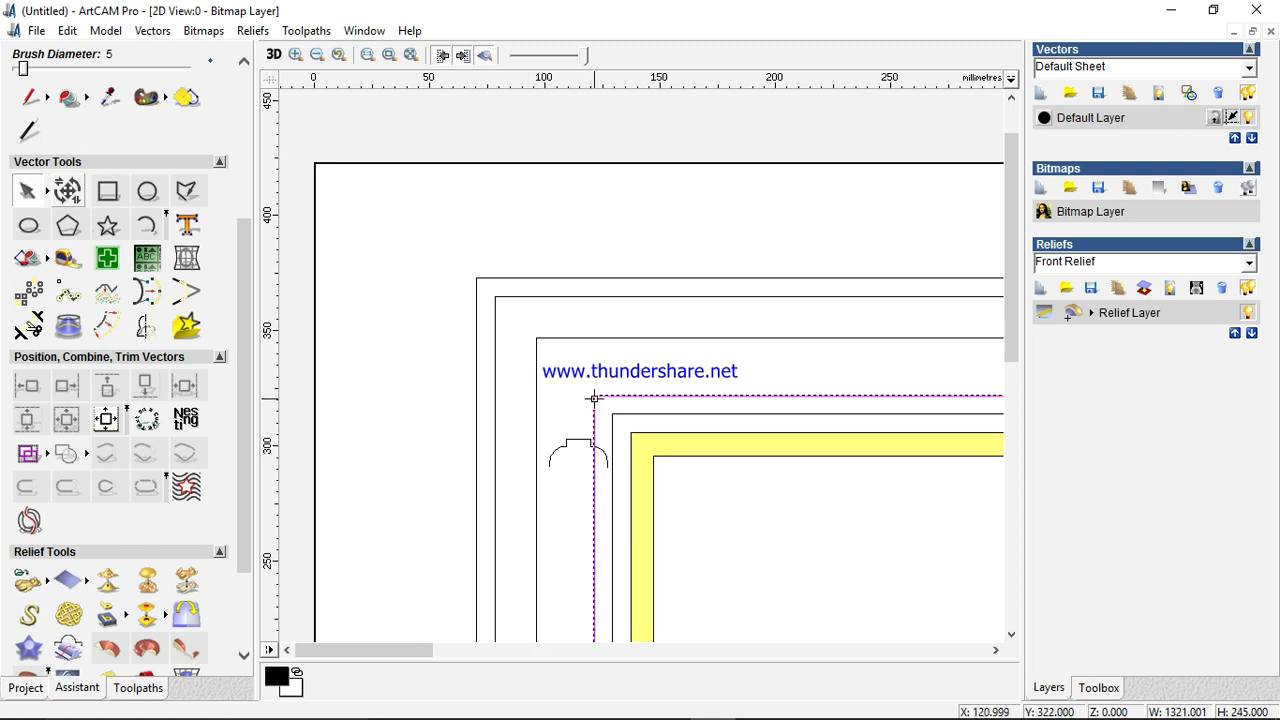
scroll(609, 457, down, 2)
scroll(526, 343, up, 3)
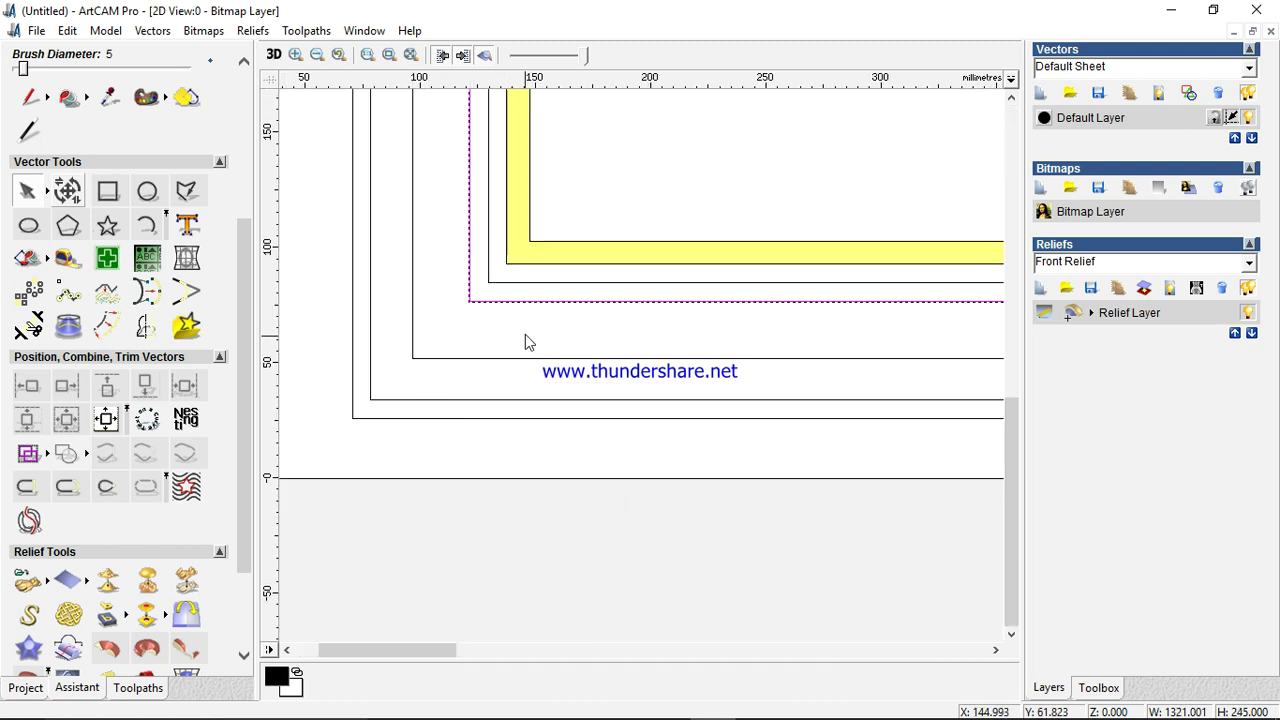
scroll(713, 302, up, 2)
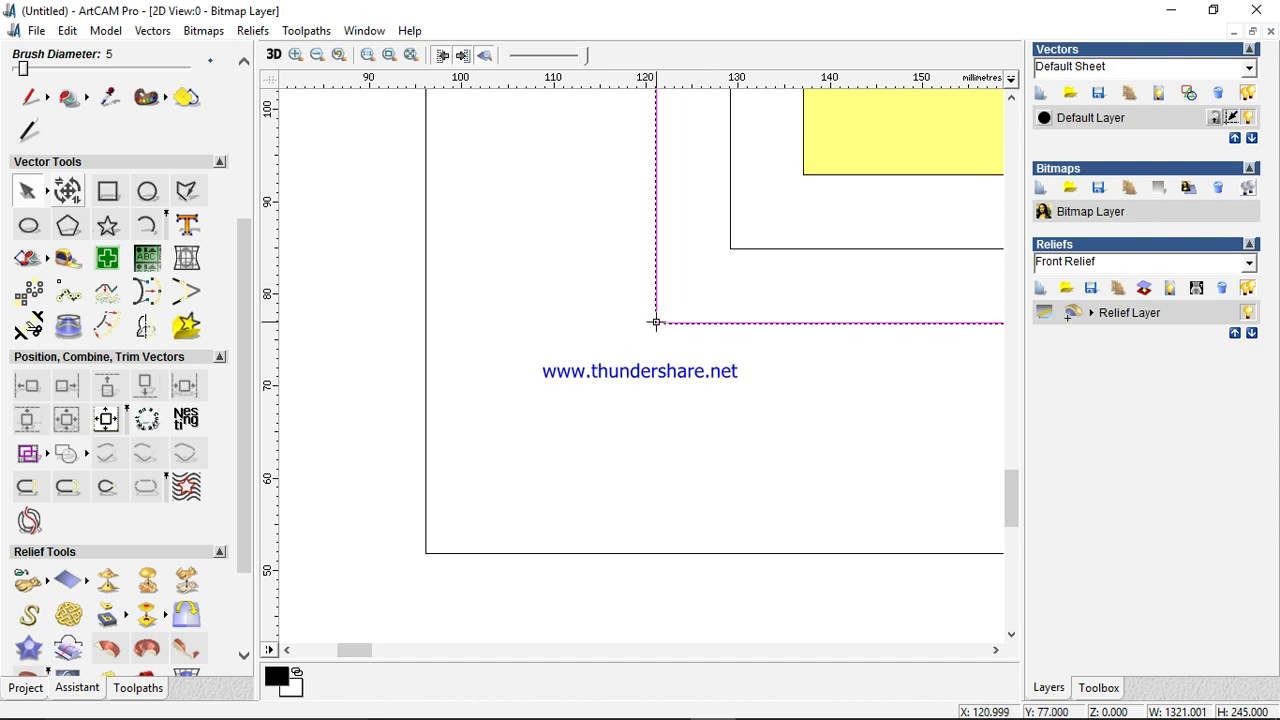
click(427, 553)
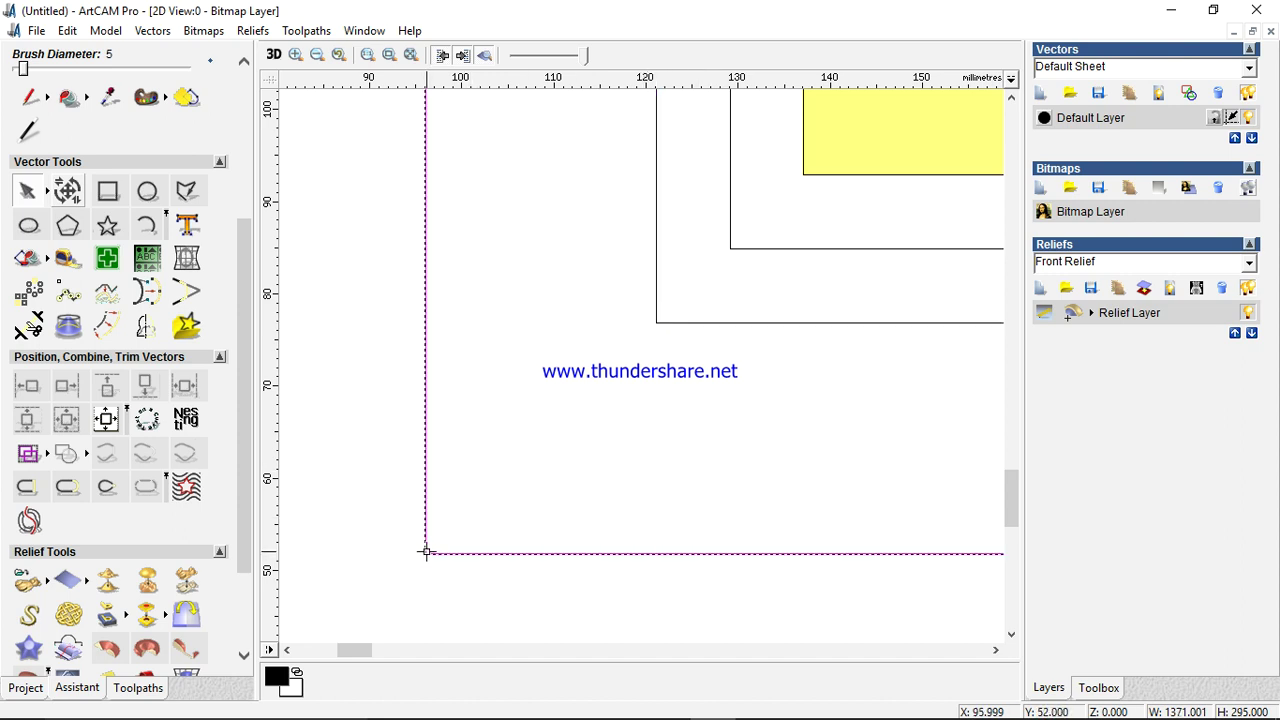
- Cut the same two band rectangles at their right-hand corners so that their sides become separate vectors
scroll(543, 380, down, 3)
scroll(590, 228, up, 2)
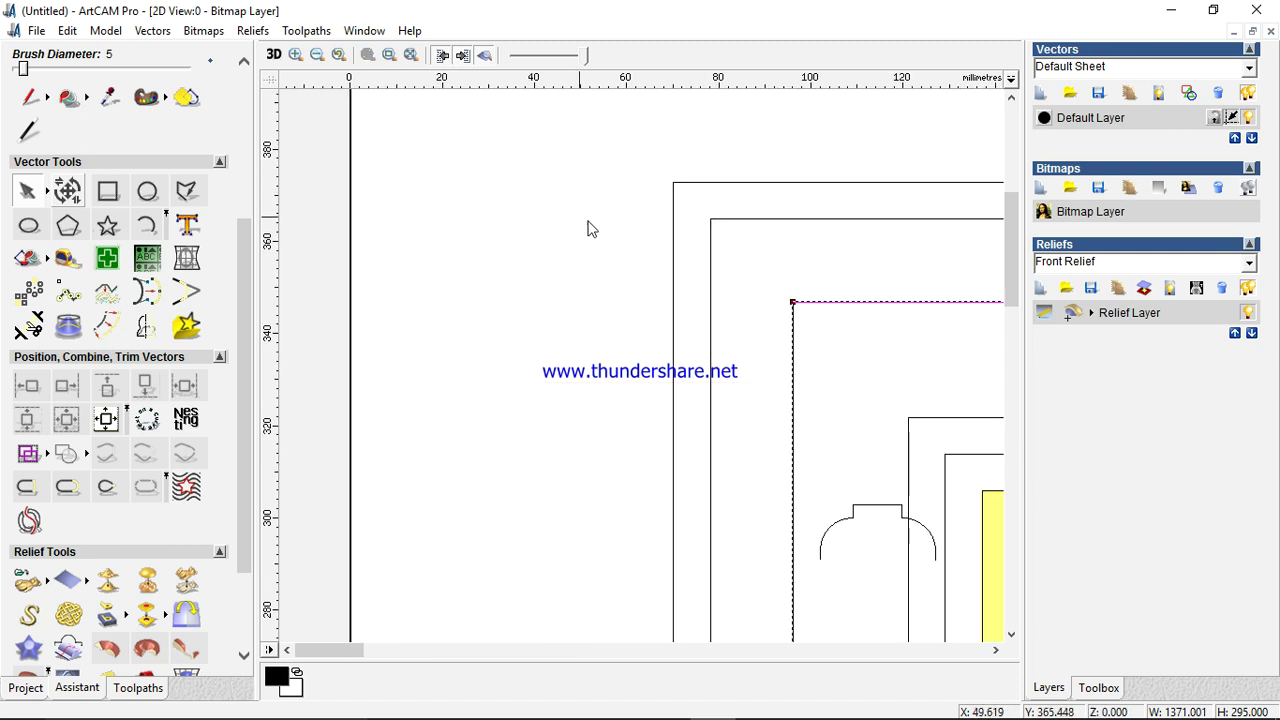
scroll(683, 280, down, 3)
scroll(806, 283, up, 2)
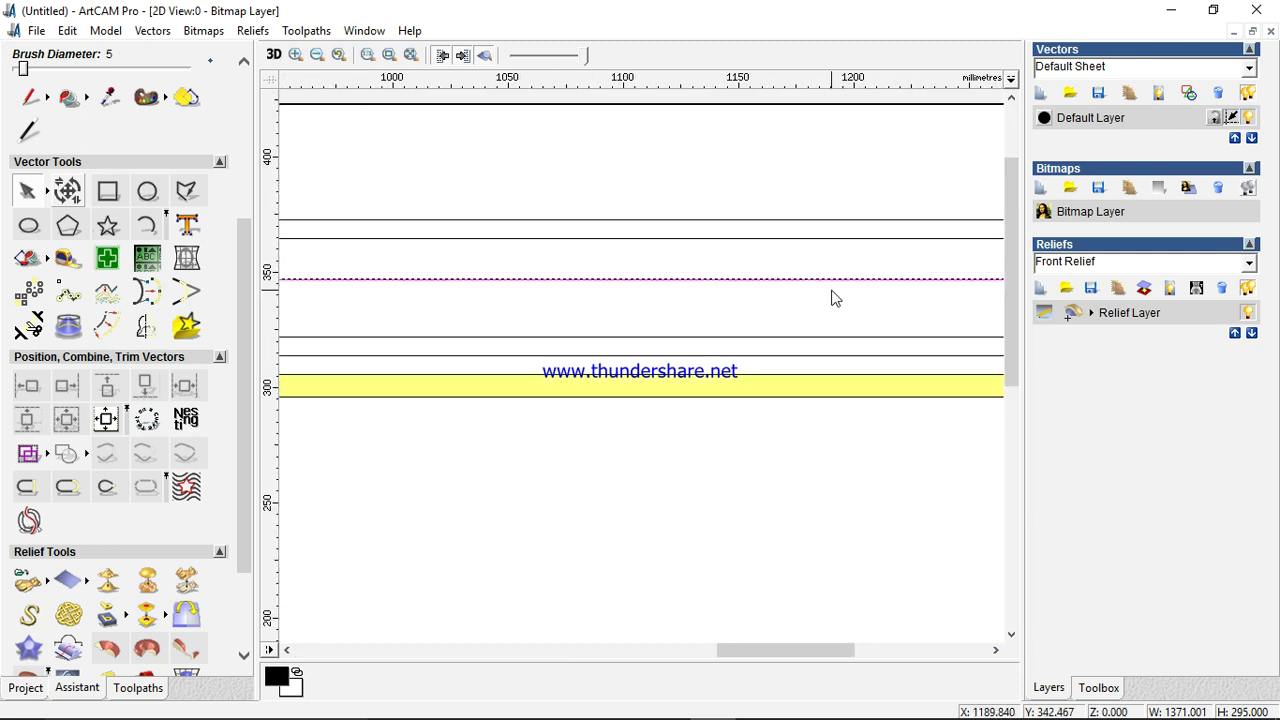
scroll(830, 293, down, 2)
scroll(823, 289, up, 2)
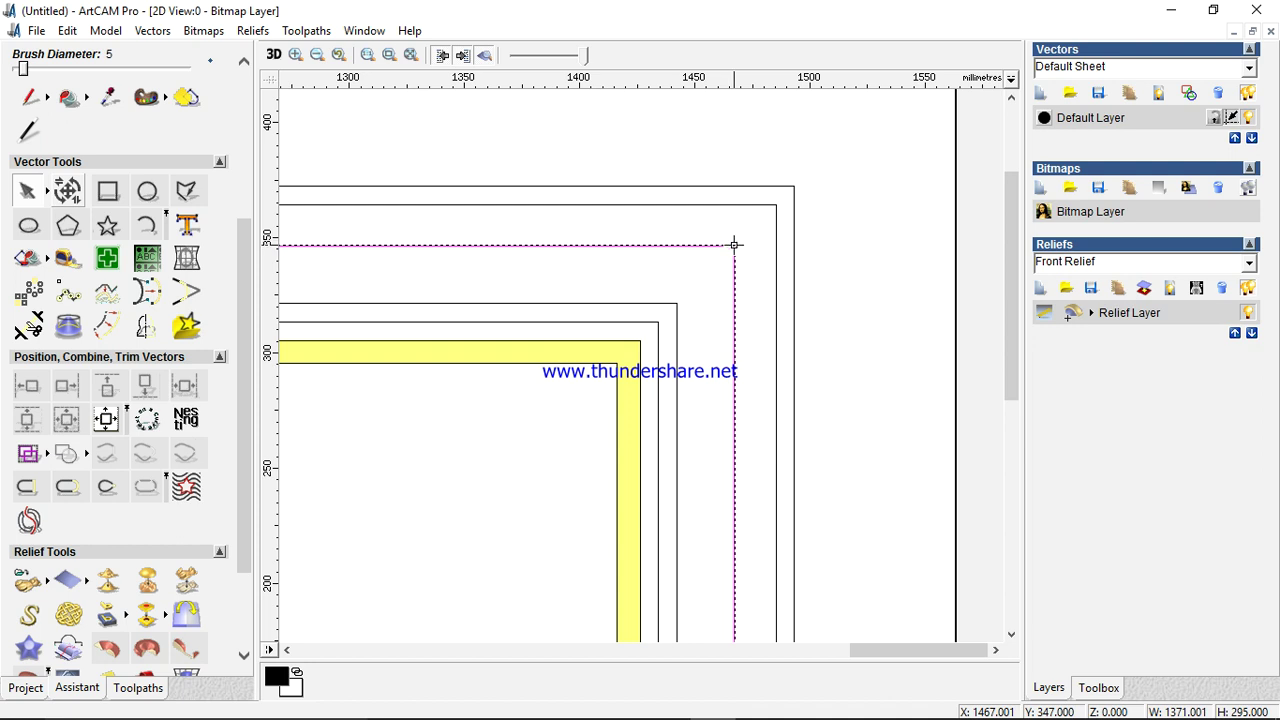
click(734, 244)
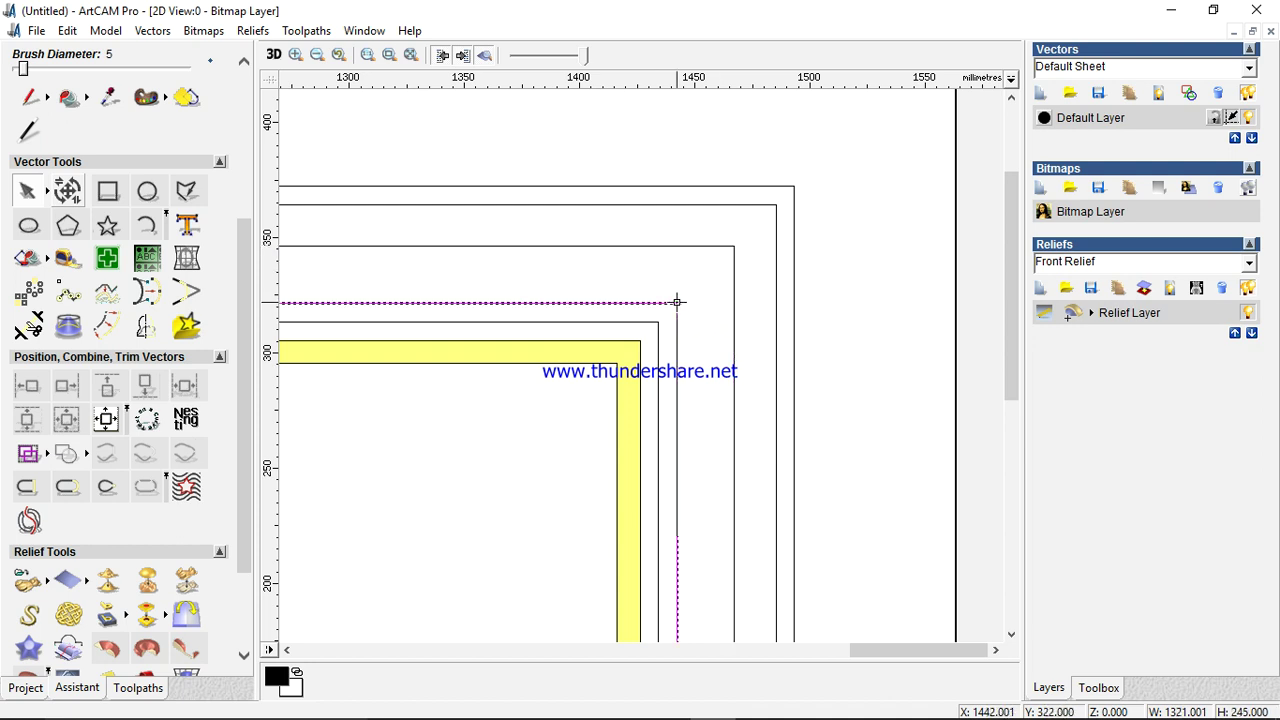
scroll(645, 337, down, 4)
scroll(766, 386, up, 4)
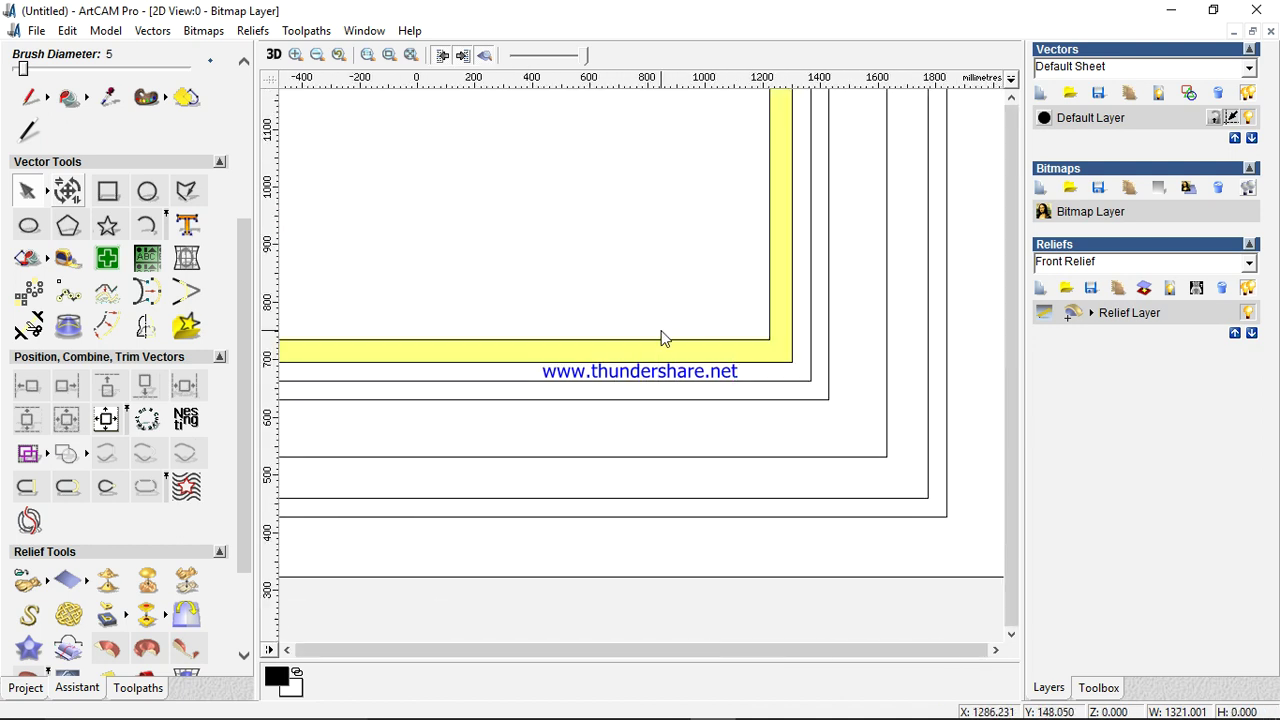
scroll(563, 346, down, 4)
scroll(503, 349, up, 4)
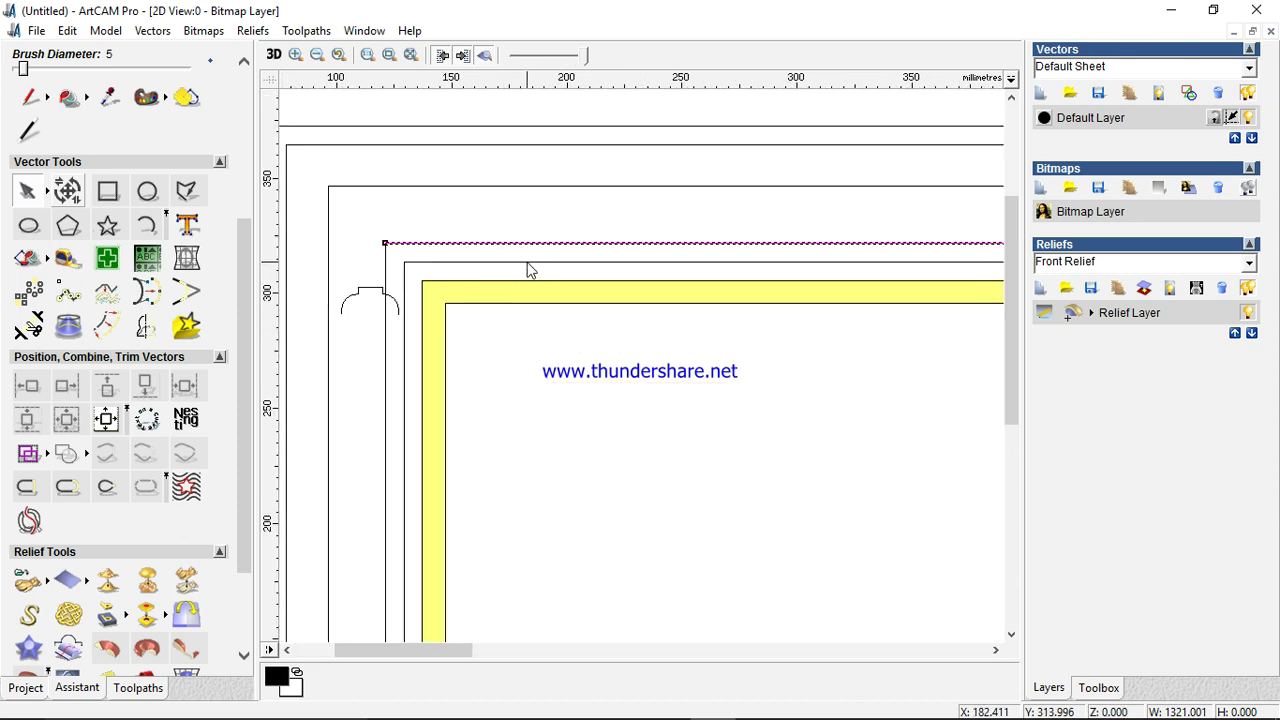
drag(243, 336, 243, 411)
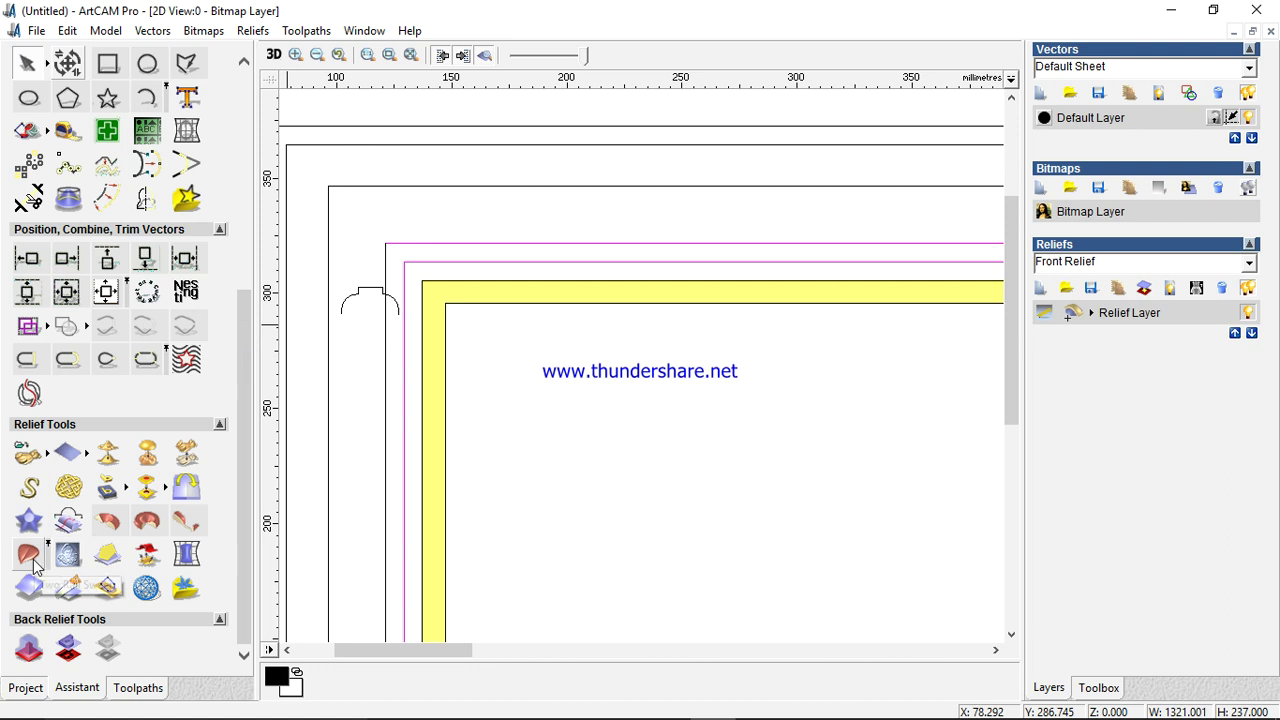
click(112, 450)
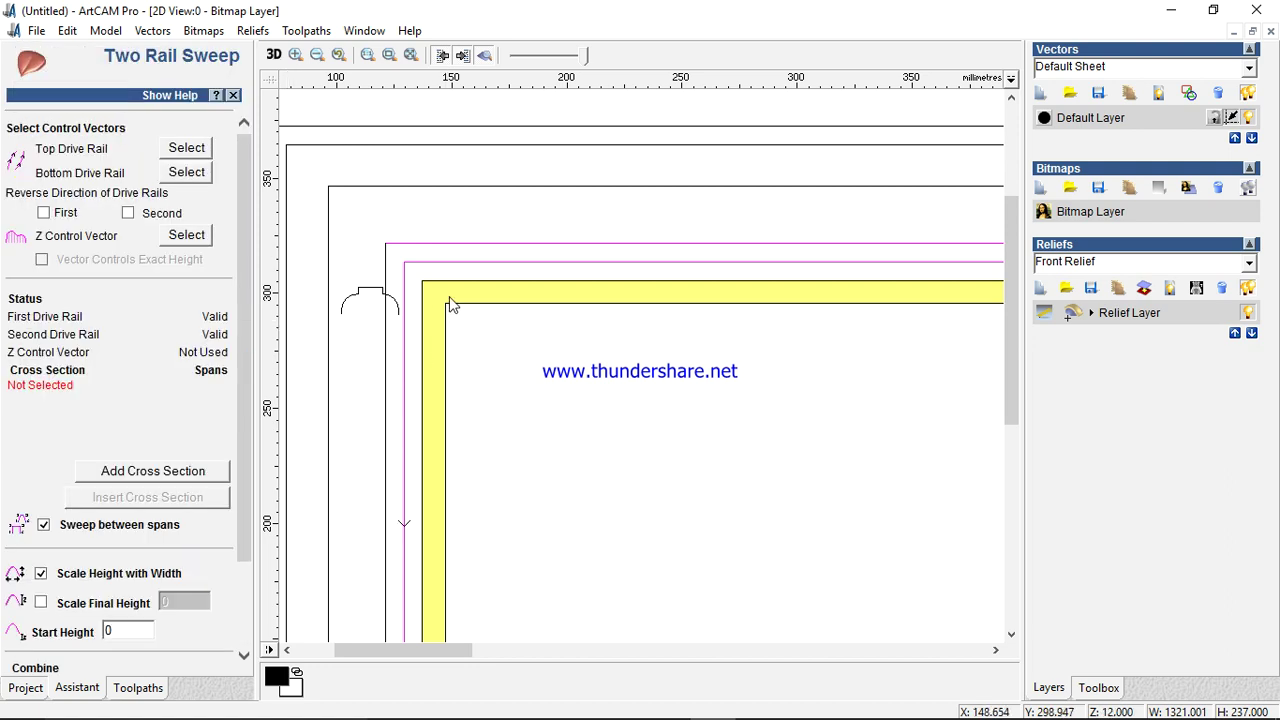
click(403, 263)
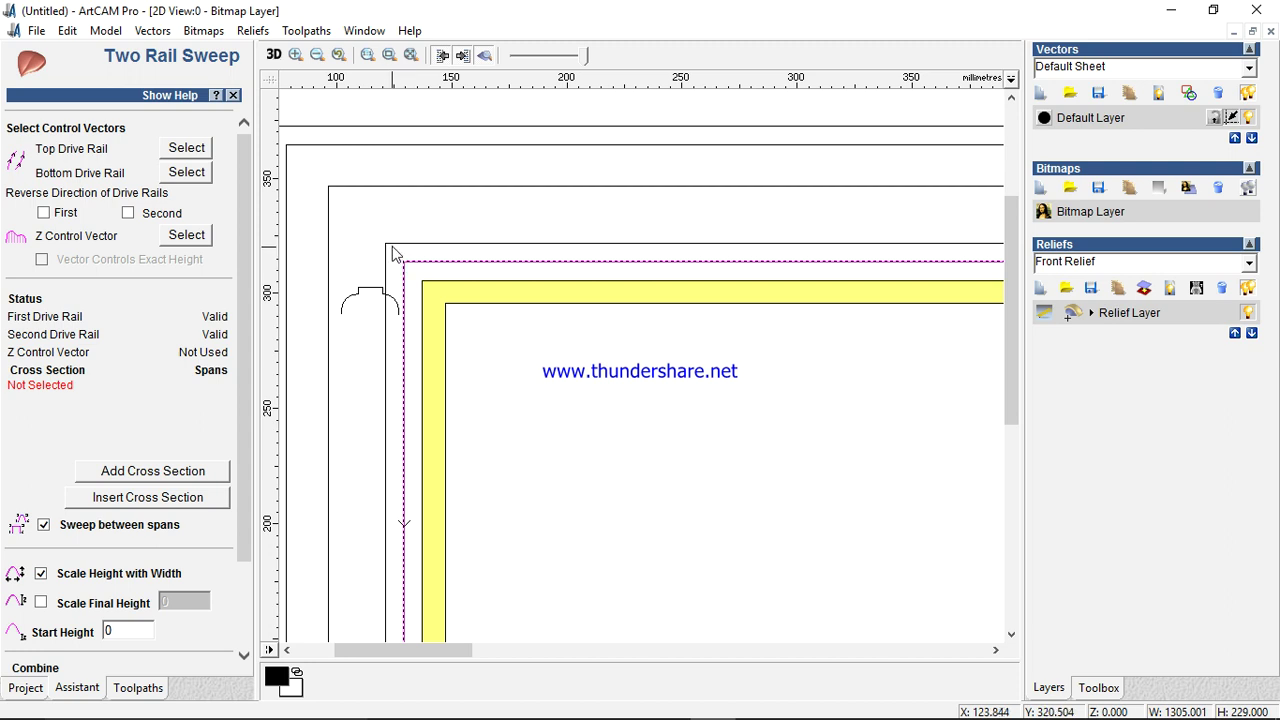
click(233, 94)
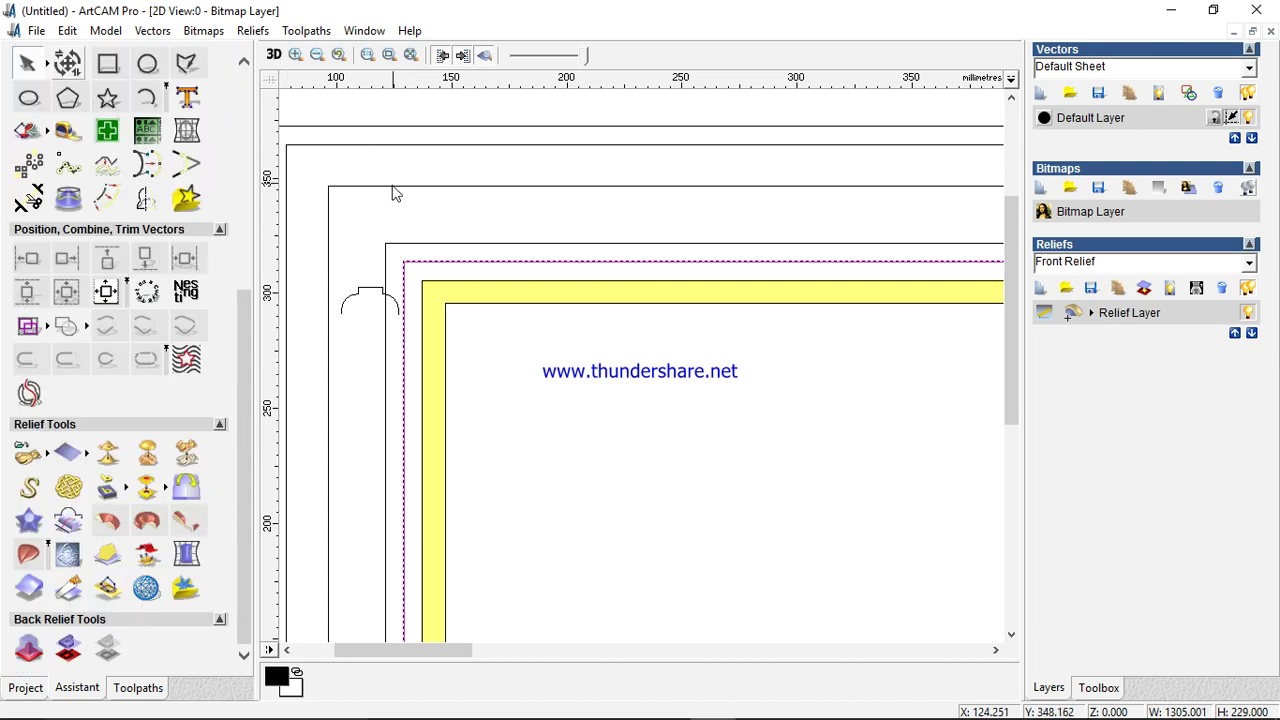
- Start a Two Rail Sweep with the upper edges of the two cut rectangles as its drive rails
click(392, 185)
shift+click(474, 243)
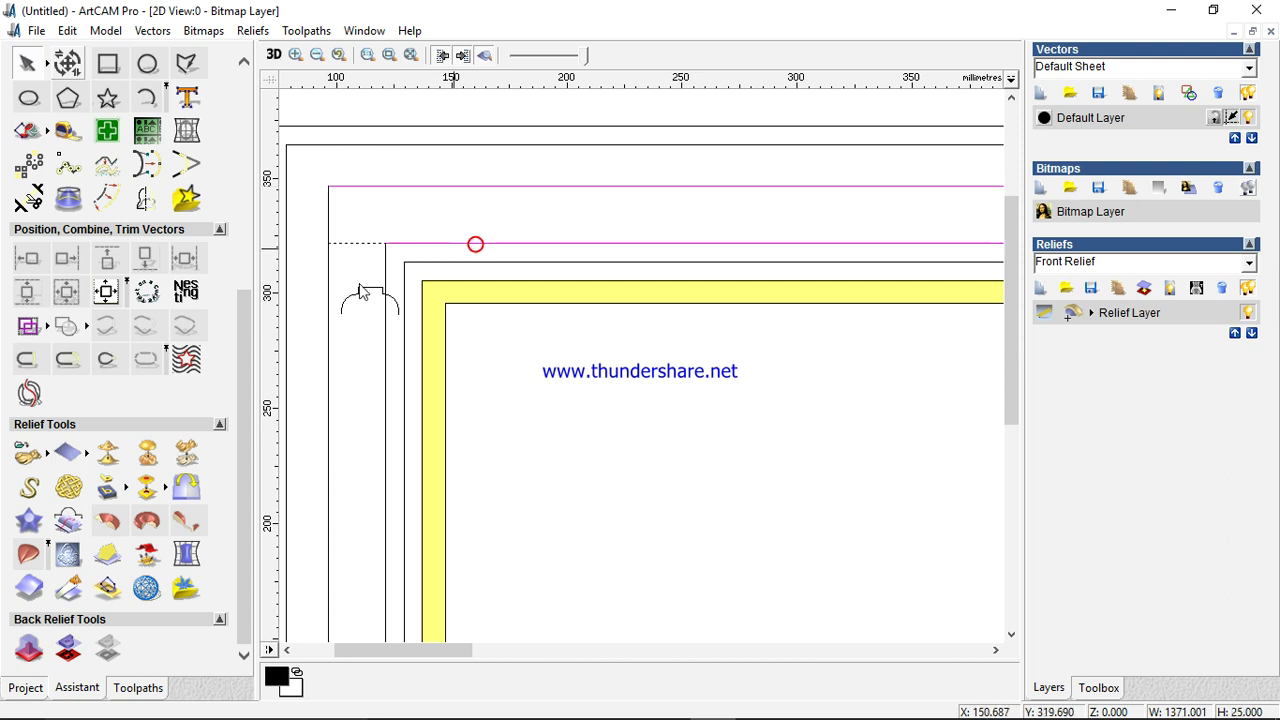
click(30, 553)
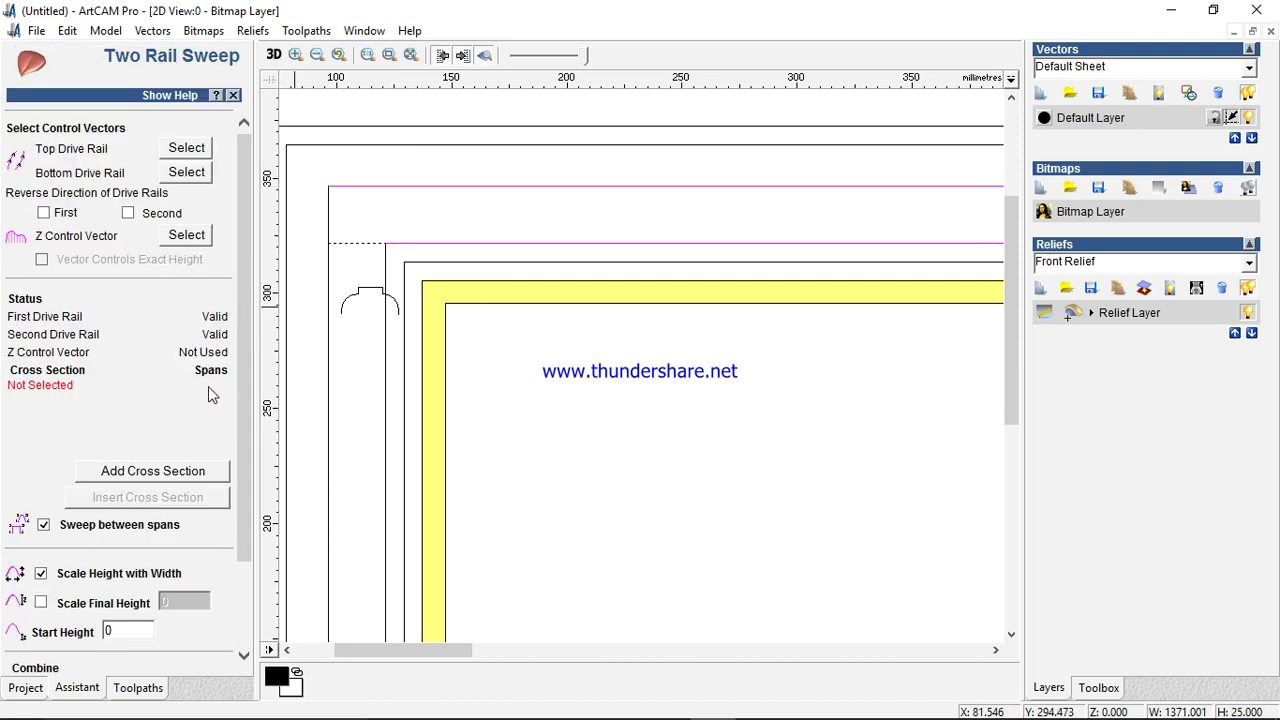
- Add the rounded moulding profile as the cross section of the two rail sweep
scroll(691, 306, down, 3)
scroll(697, 303, up, 3)
scroll(680, 300, down, 1)
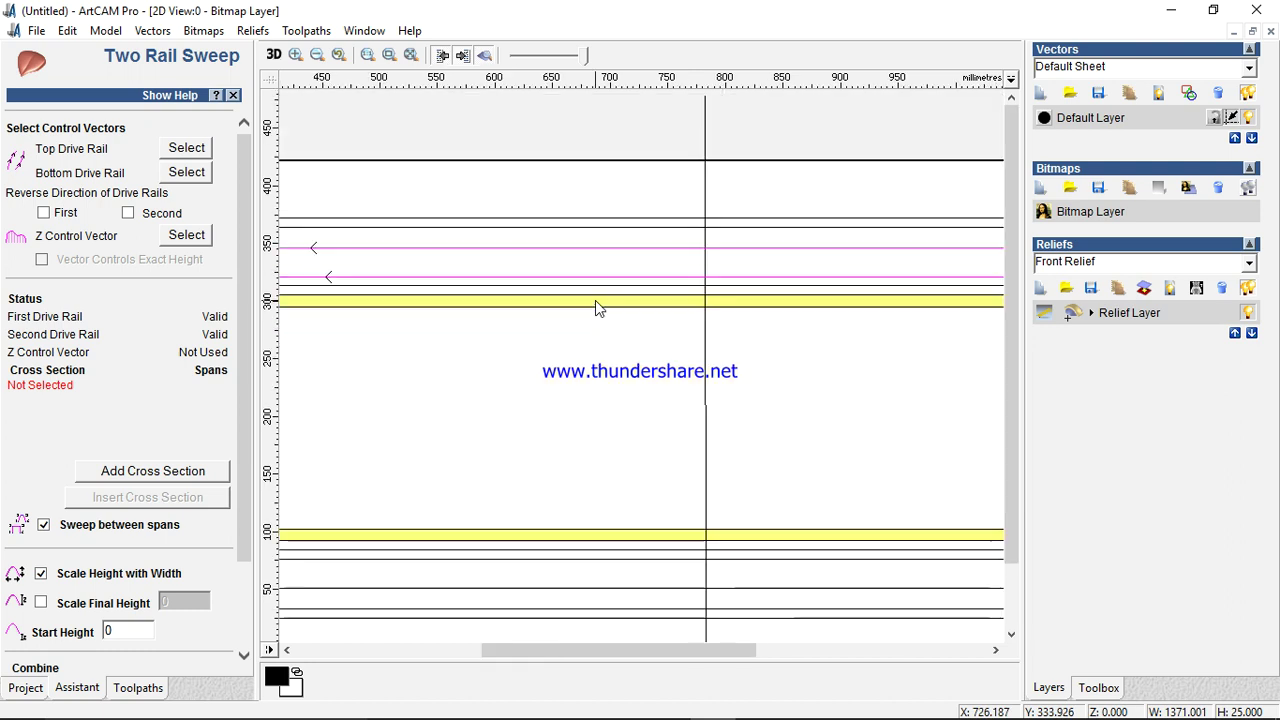
scroll(420, 350, down, 2)
scroll(500, 315, up, 3)
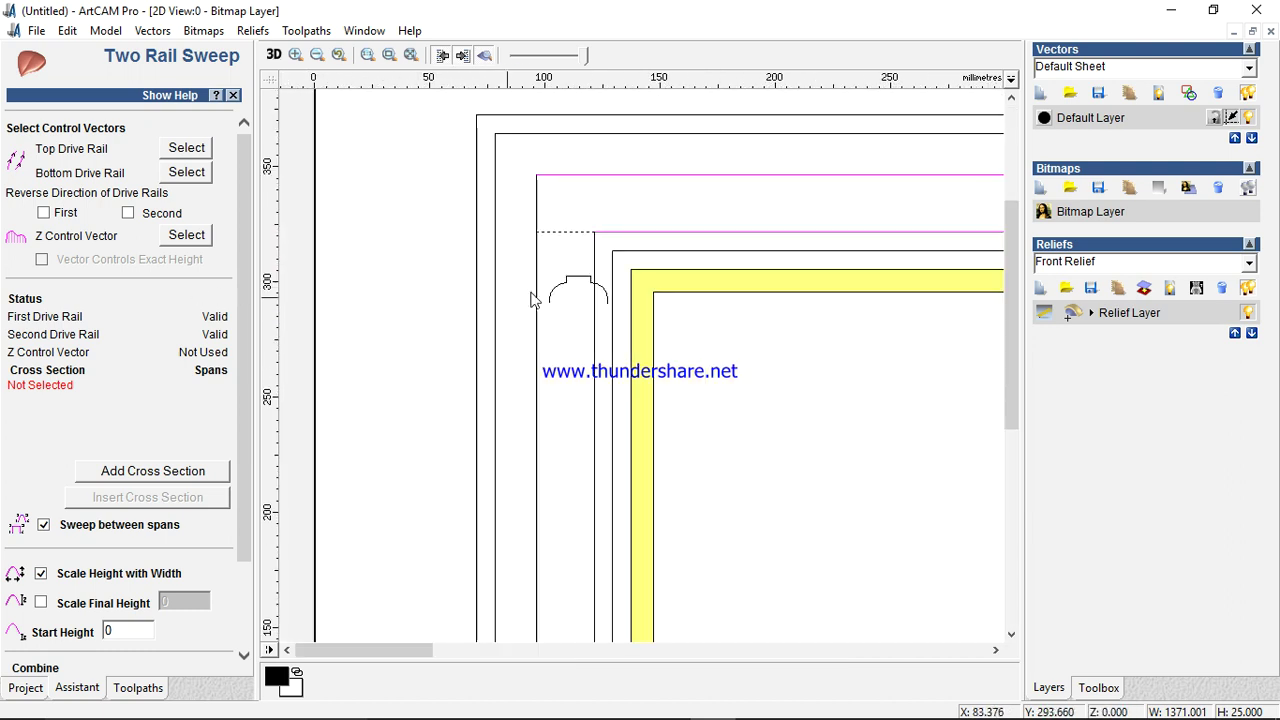
click(552, 290)
click(221, 472)
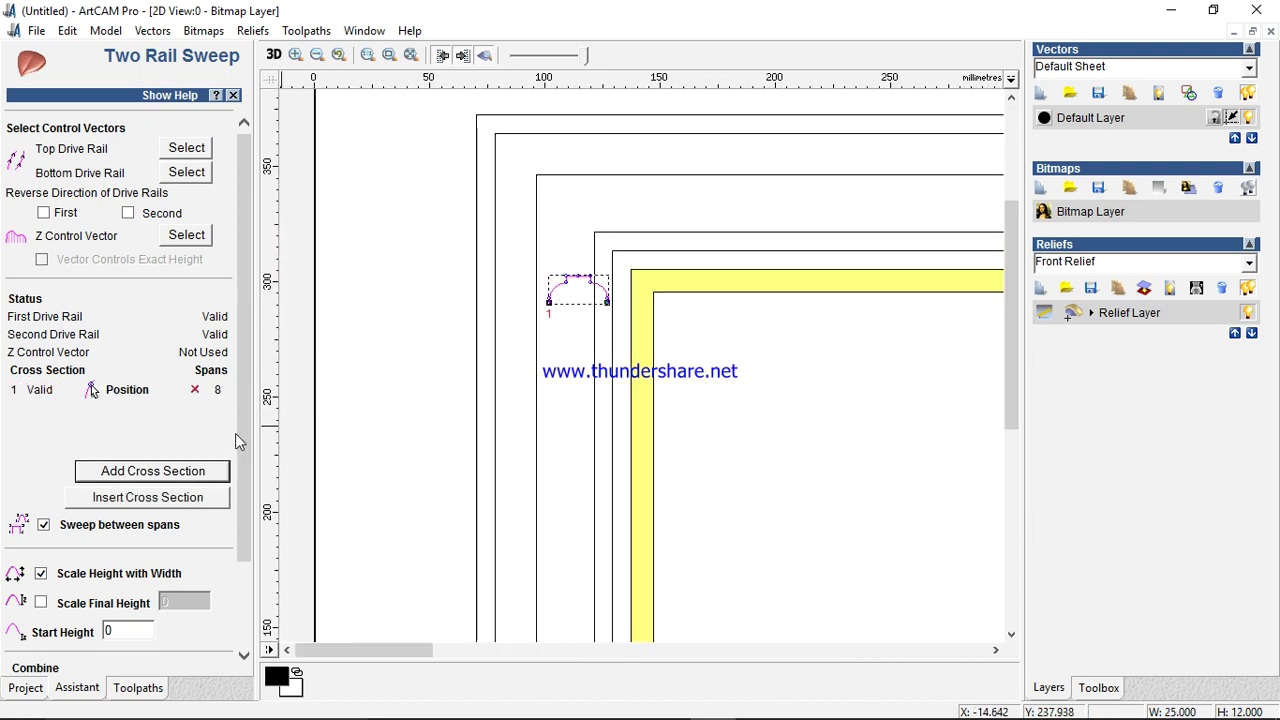
- Turn off scaling height with width, set the final height to 12 and the combine mode to Highest, and calculate the upper band's sweep
scroll(91, 352, down, 3)
click(41, 465)
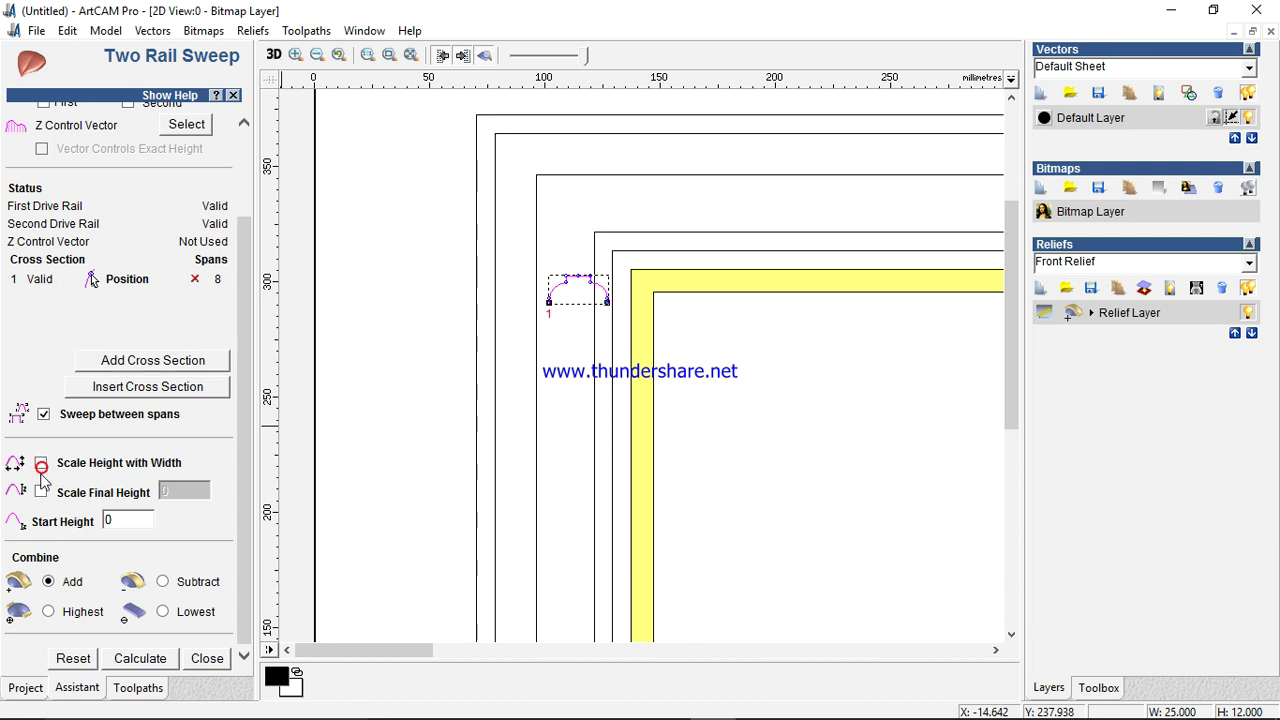
click(41, 492)
double_click(183, 490)
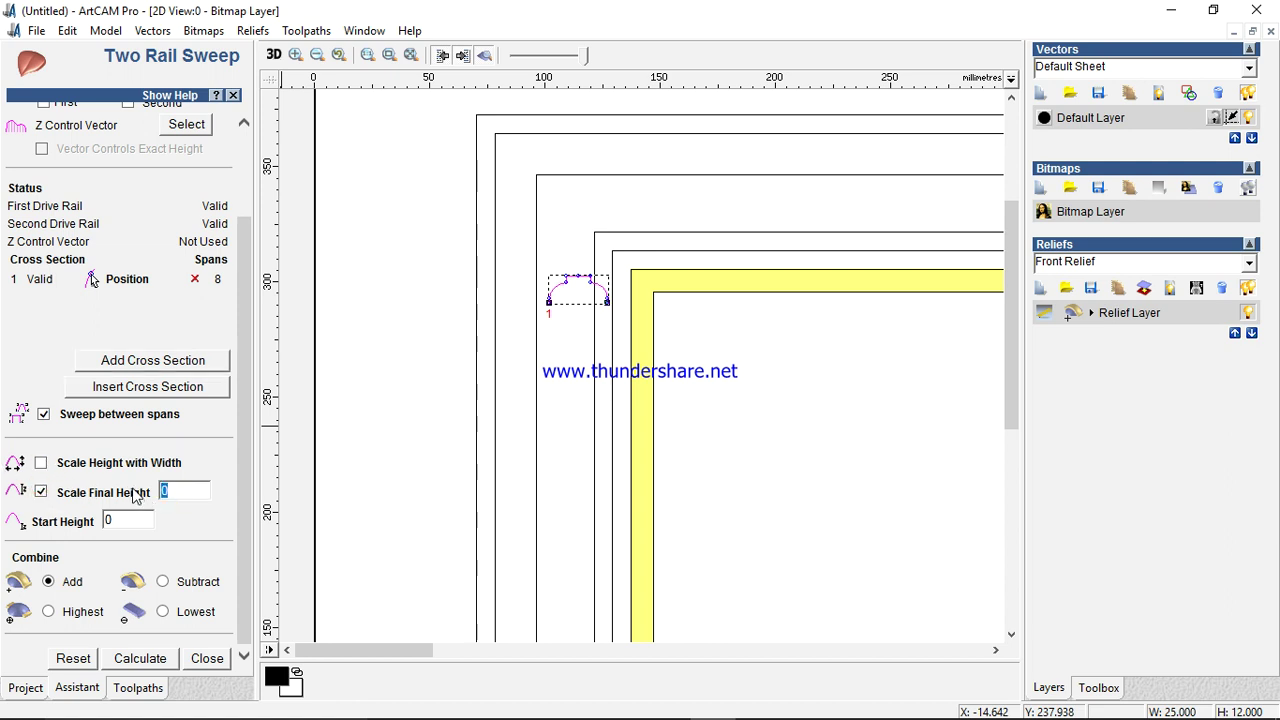
click(47, 611)
click(141, 656)
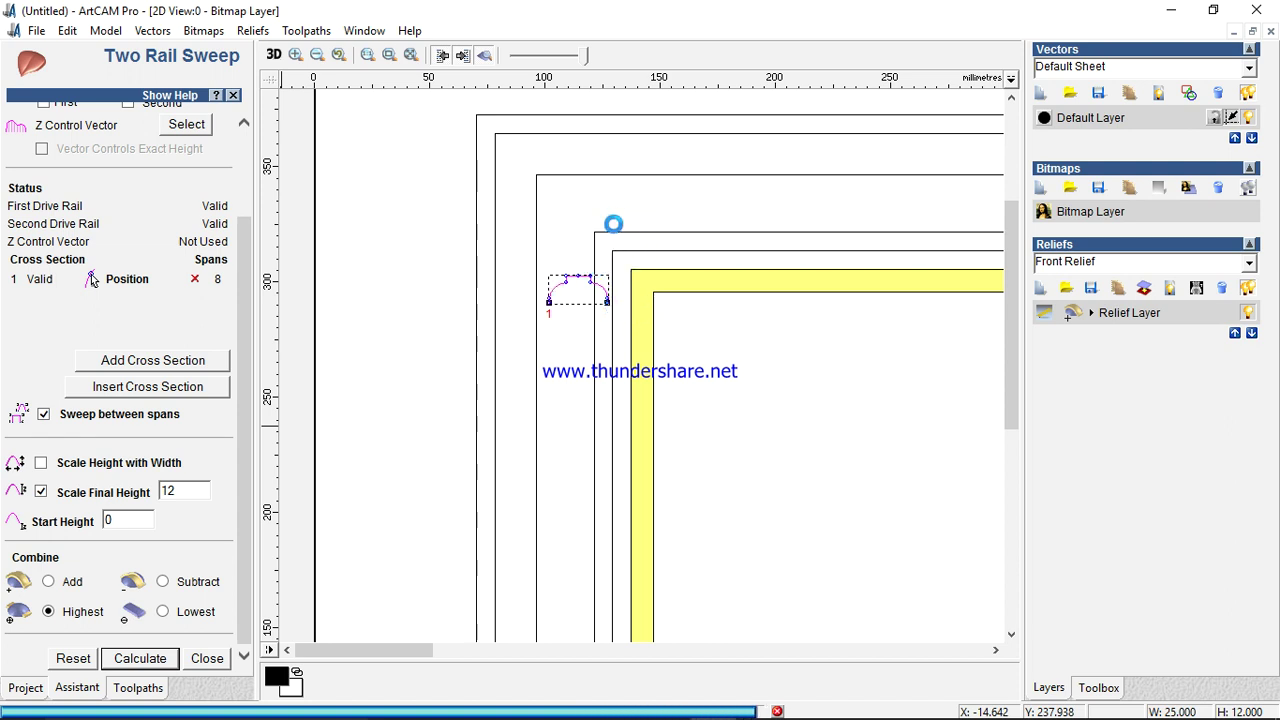
scroll(583, 82, up, 2)
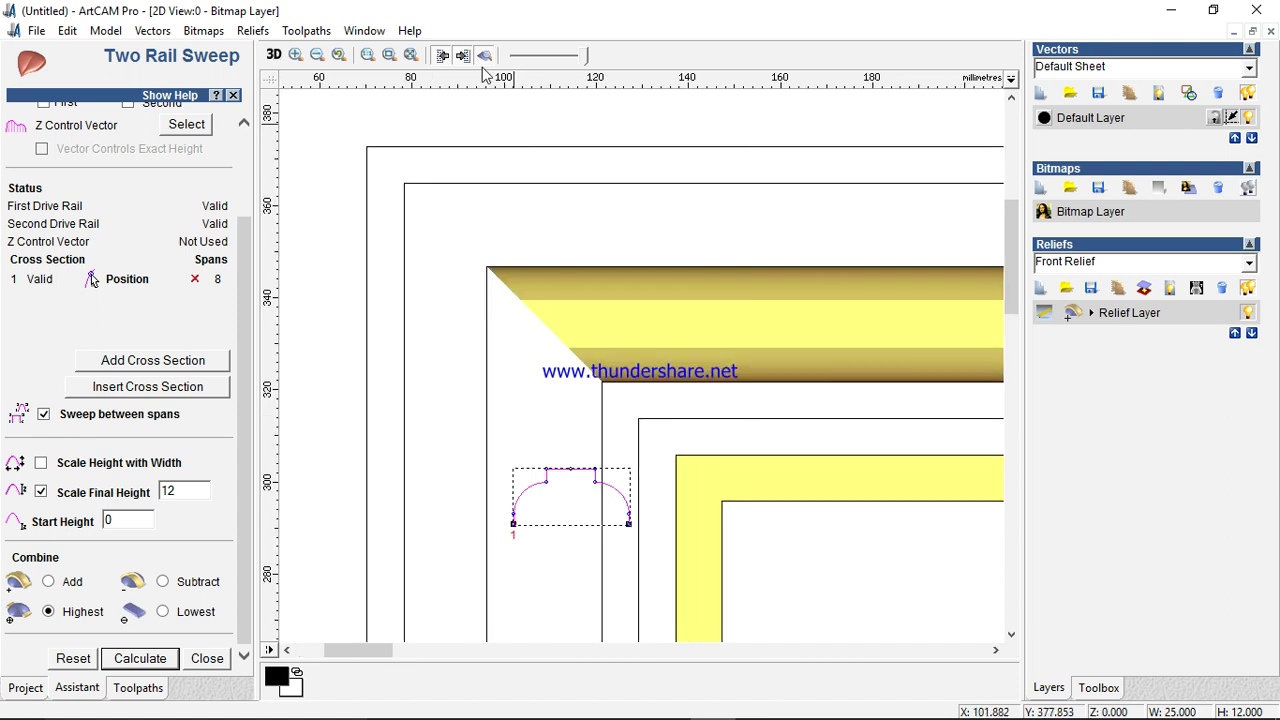
- Sweep the same profile down the band's left side, using its outer and inner left edges as the drive rails
click(487, 385)
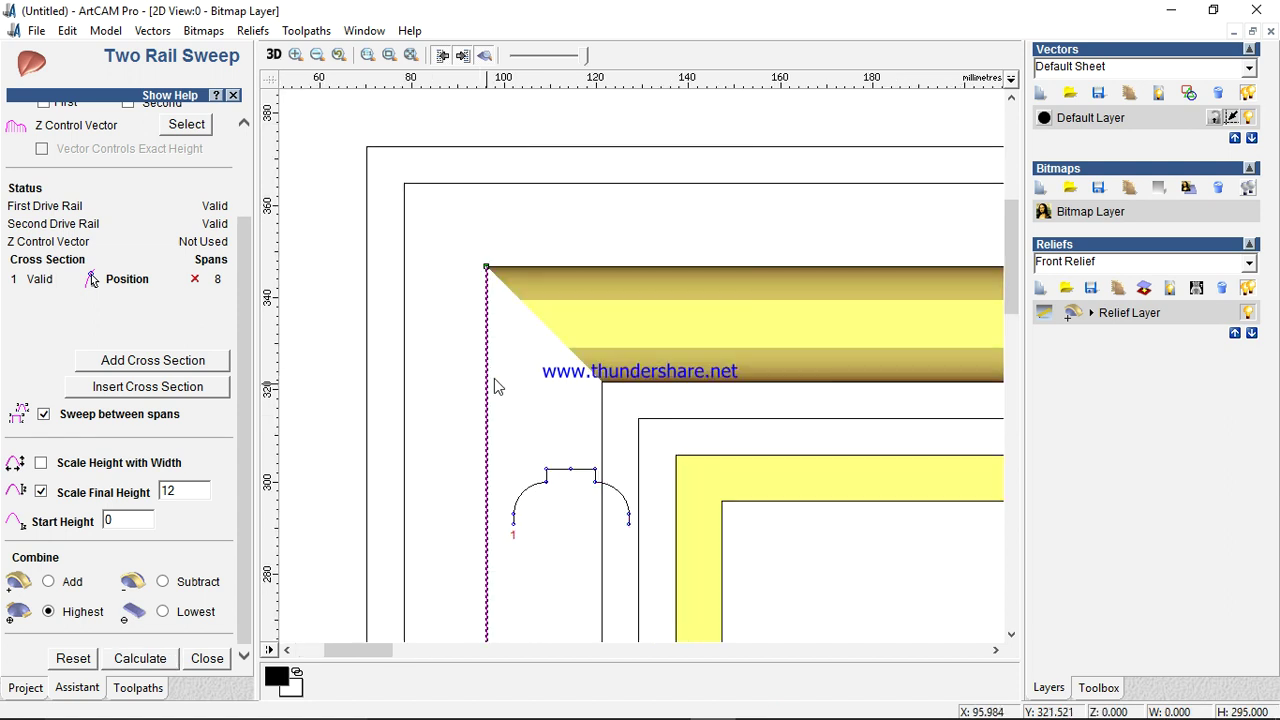
click(601, 405)
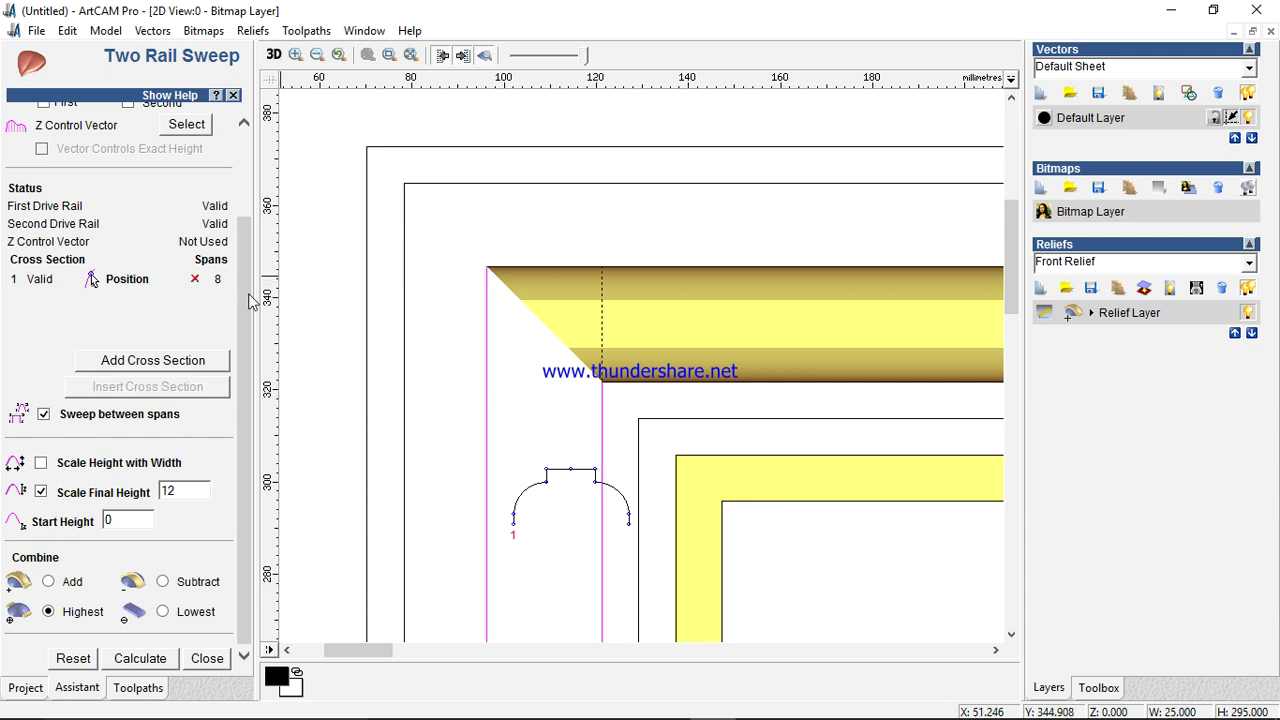
scroll(208, 152, up, 2)
click(187, 148)
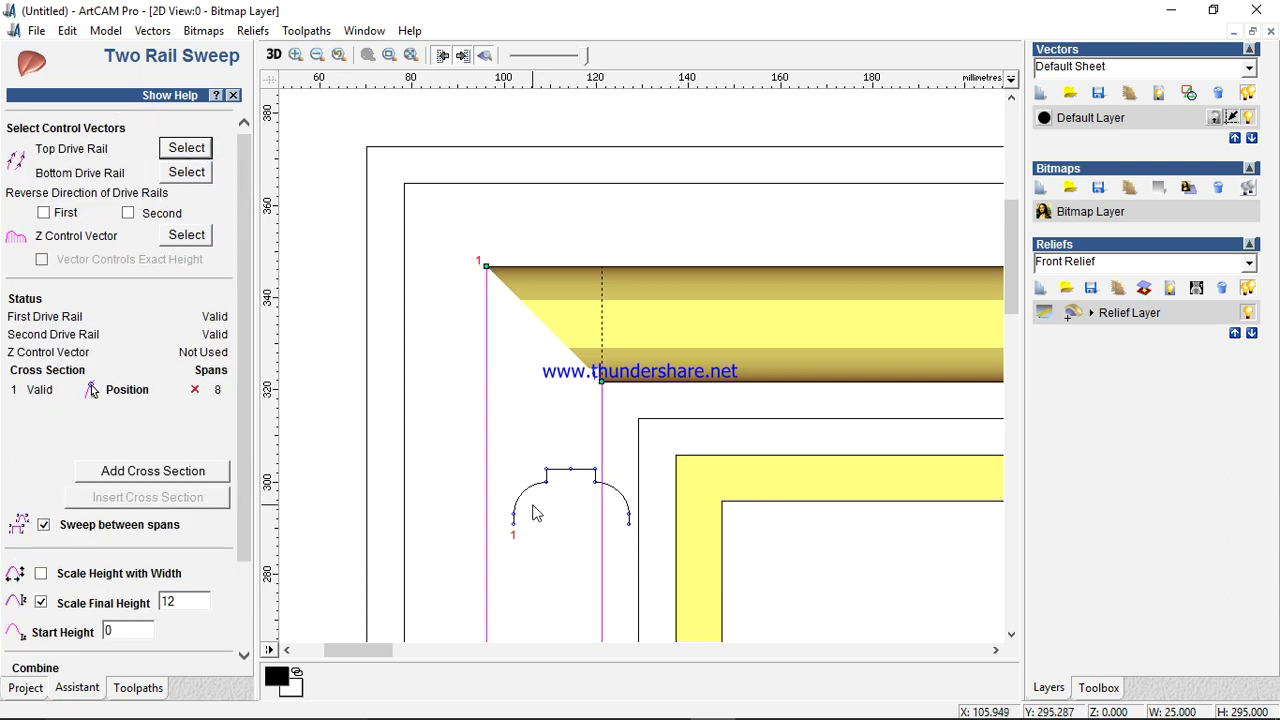
scroll(337, 411, down, 2)
drag(248, 367, 237, 575)
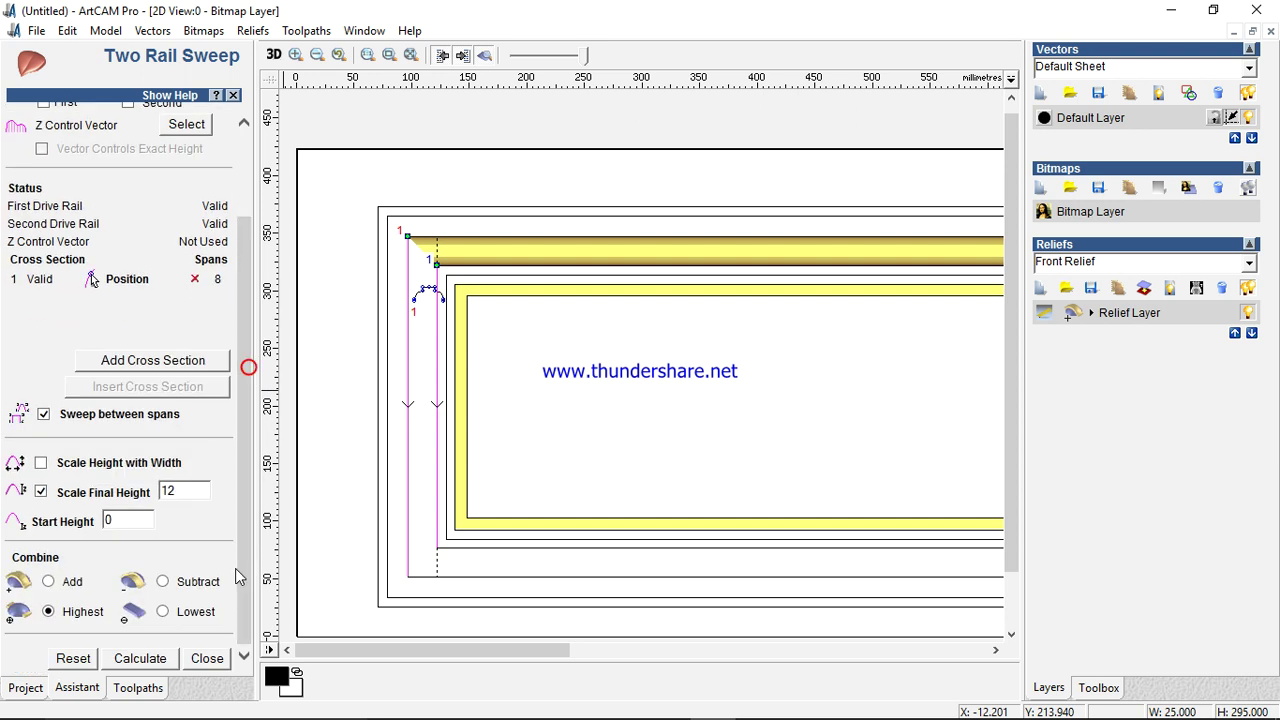
click(134, 660)
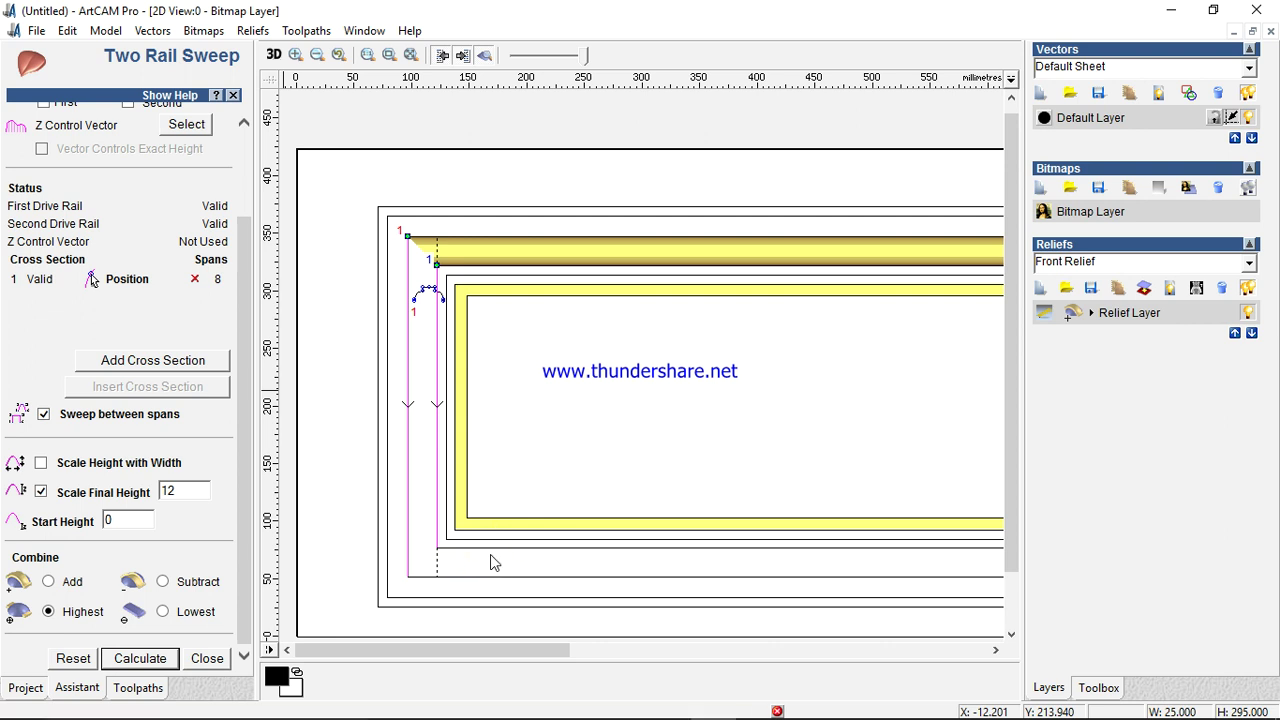
- Sweep the same profile along the band's lower side, using its outer and inner lower edges as the drive rails
scroll(490, 560, up, 3)
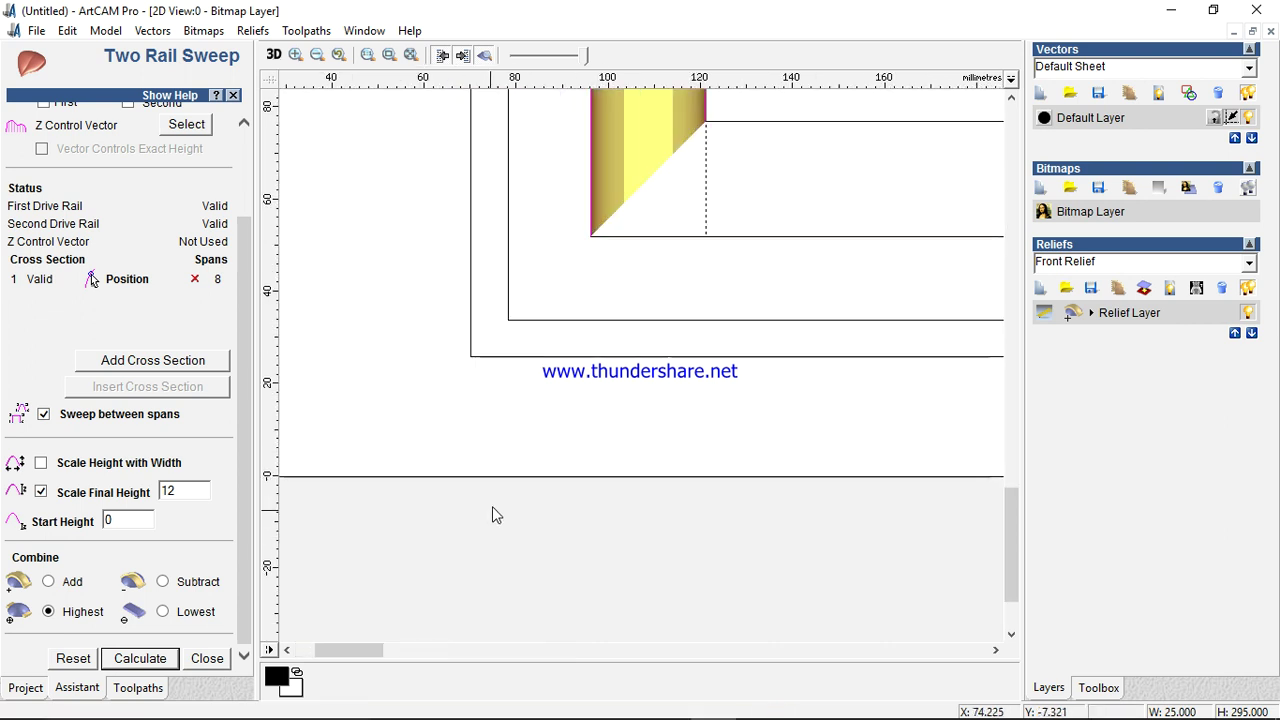
click(800, 236)
shift+click(808, 121)
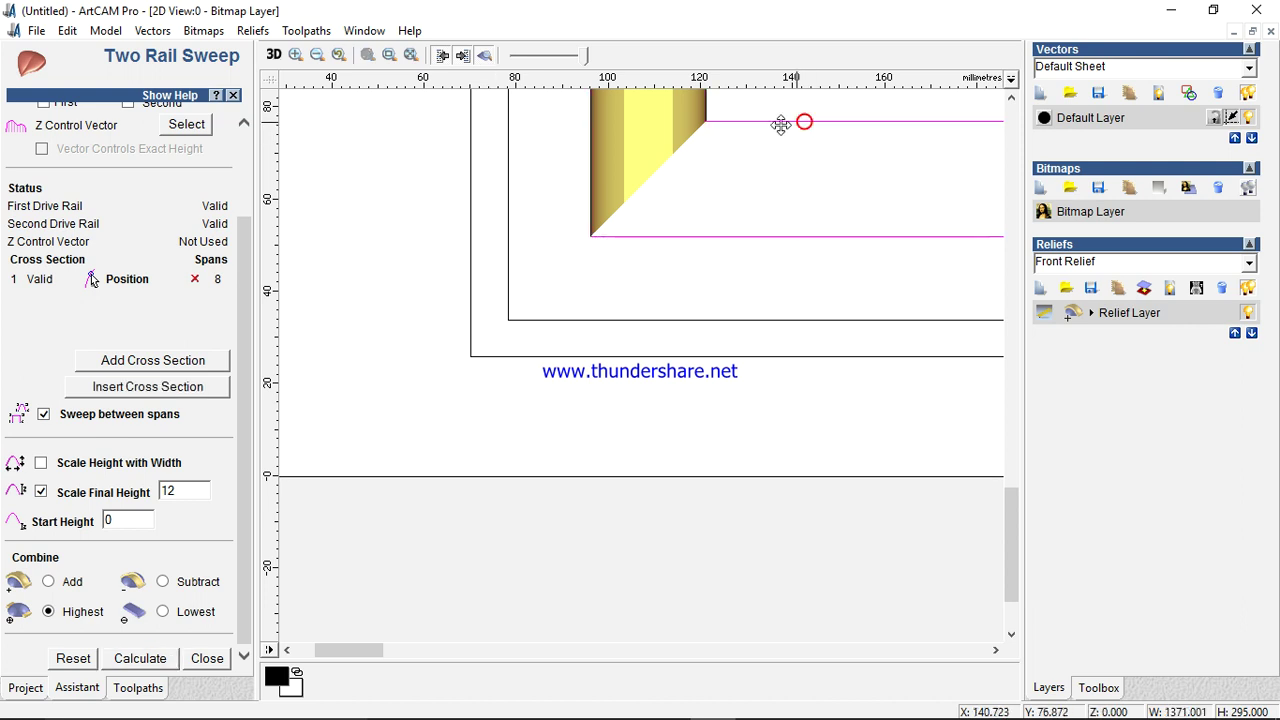
scroll(179, 160, up, 3)
click(186, 147)
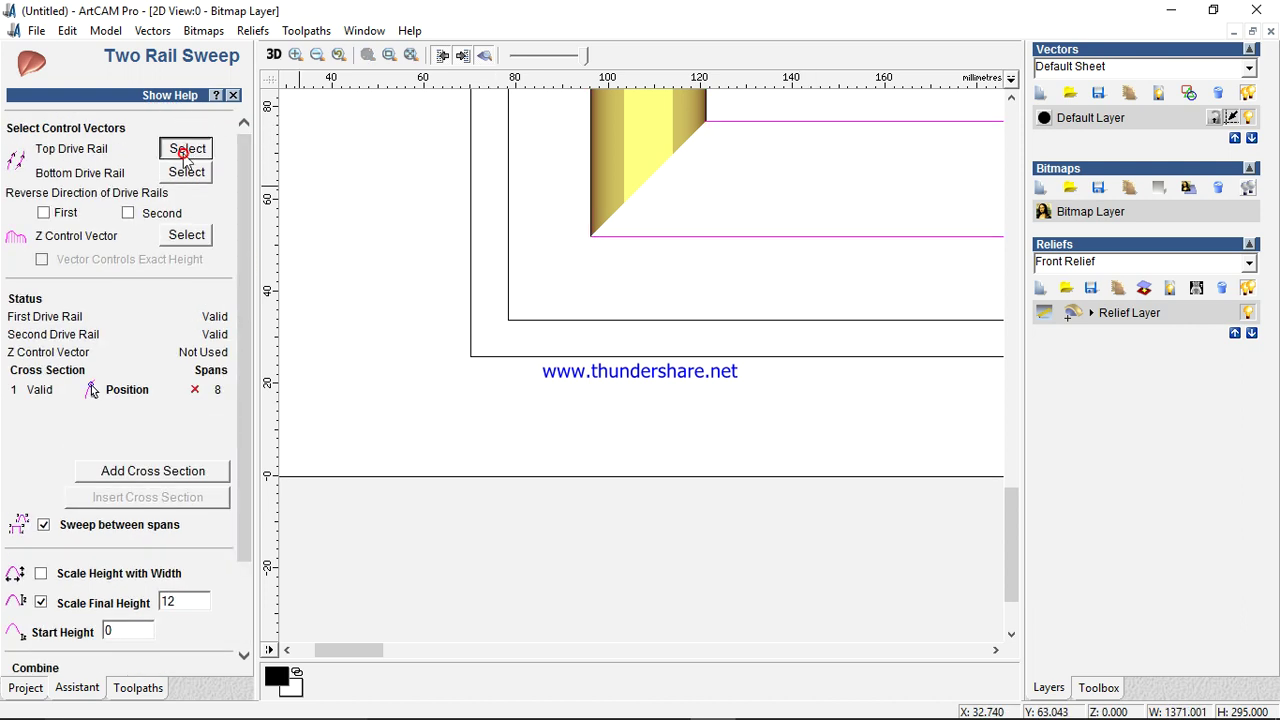
scroll(815, 345, down, 5)
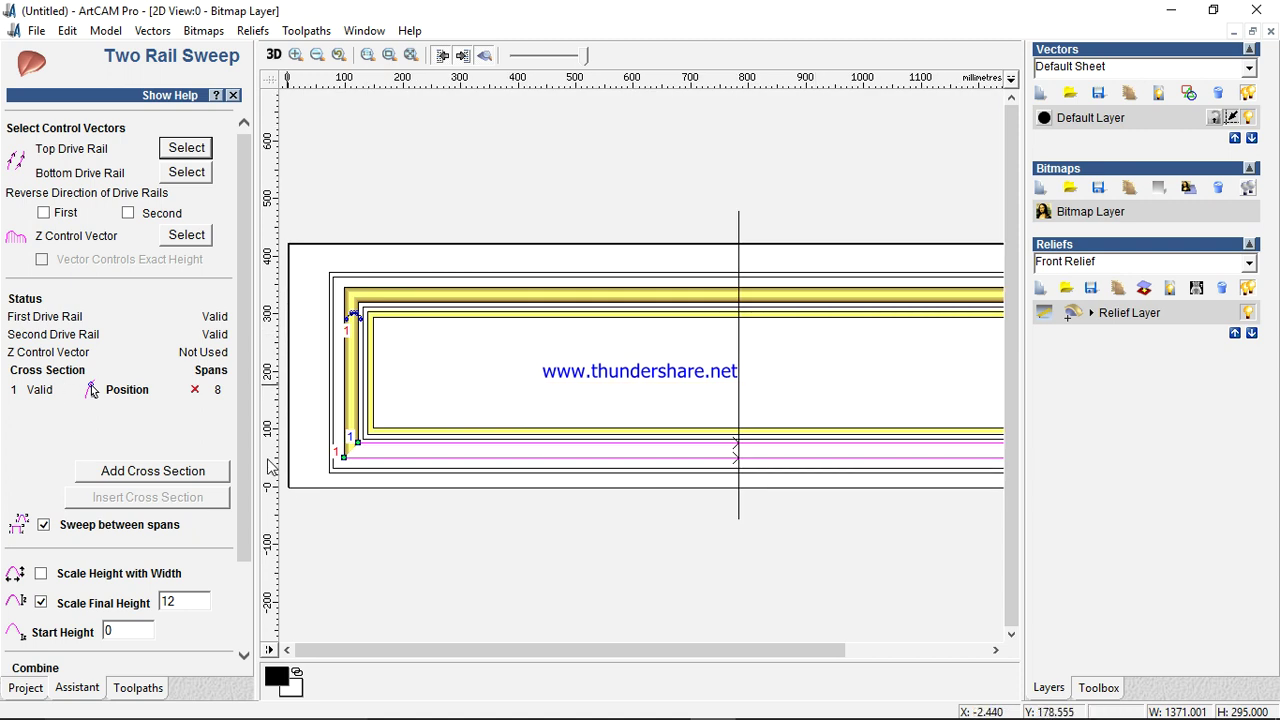
scroll(236, 422, down, 2)
click(140, 658)
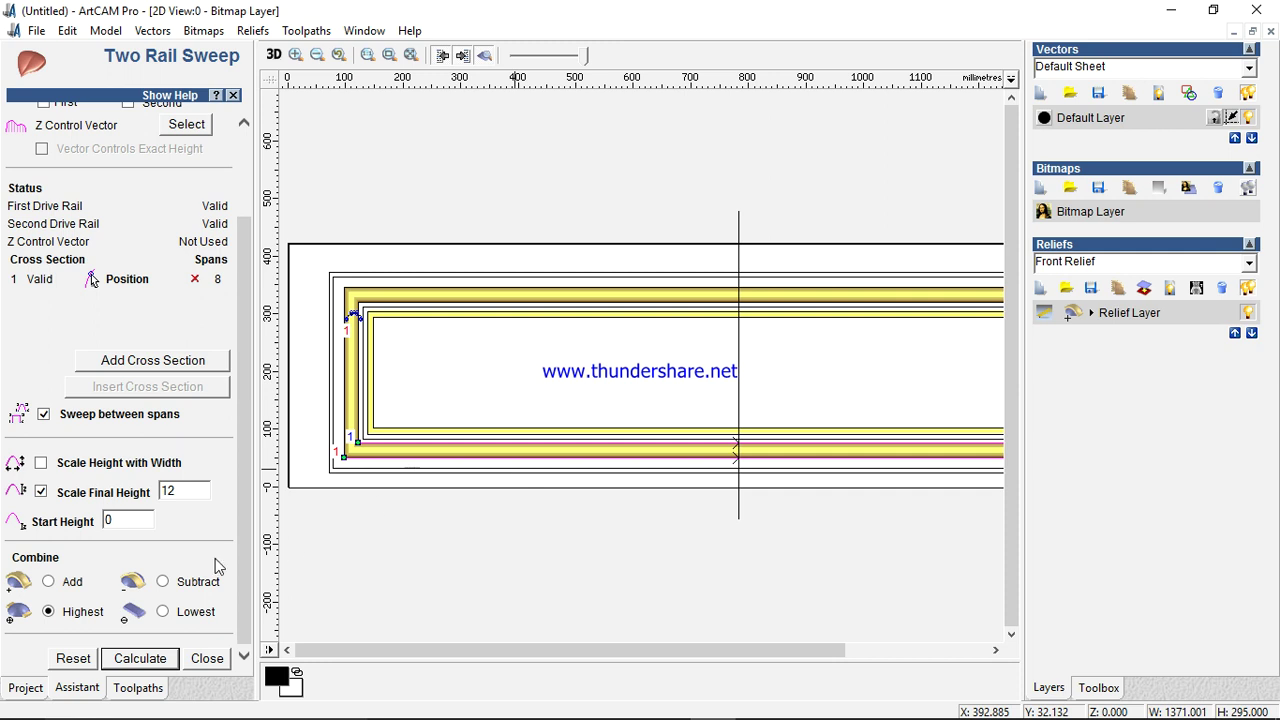
- Close the sweep and mirror merge the relief left over right so that the right-hand side of the frame matches
scroll(208, 660, up, 1)
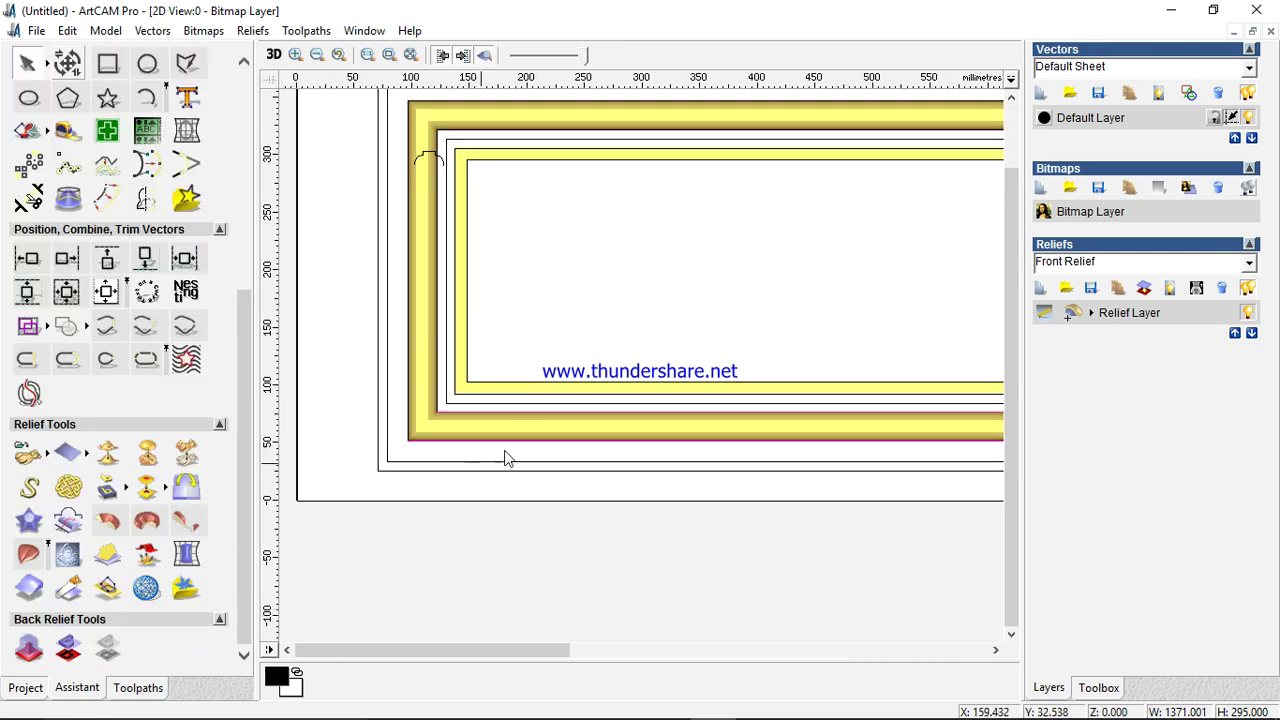
scroll(569, 426, down, 2)
scroll(854, 426, up, 1)
scroll(953, 458, up, 1)
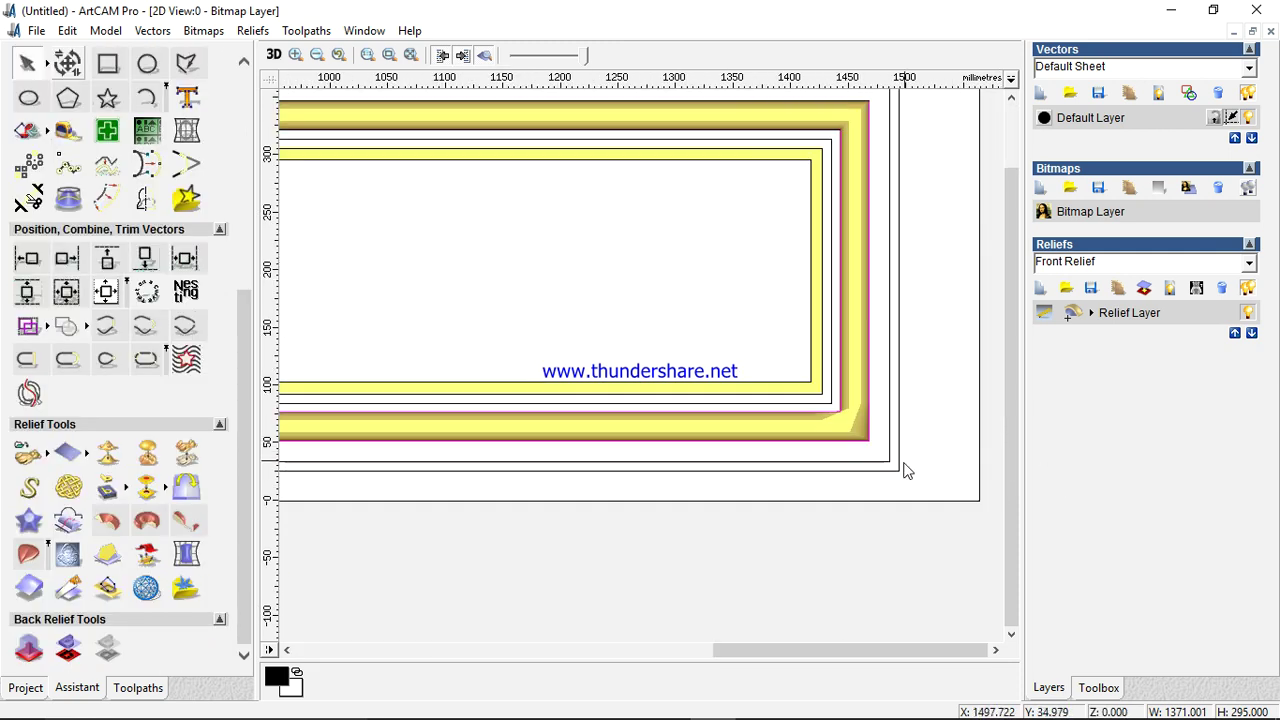
click(187, 489)
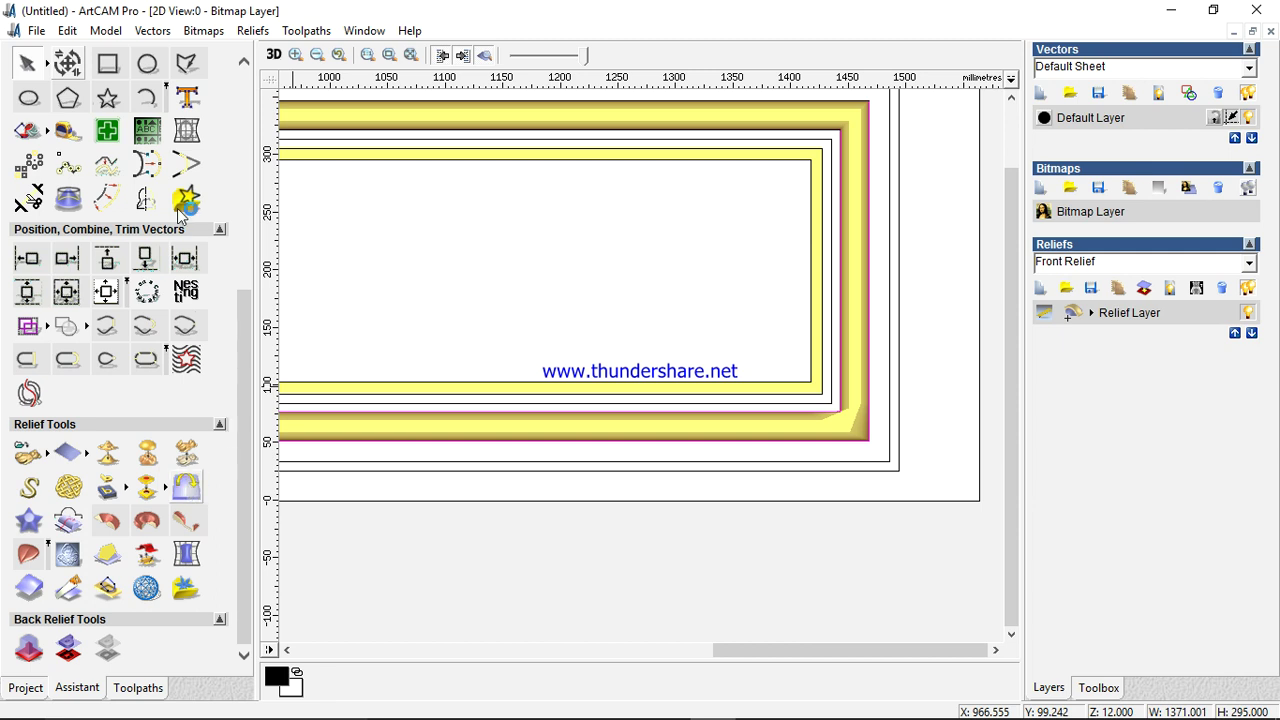
click(156, 272)
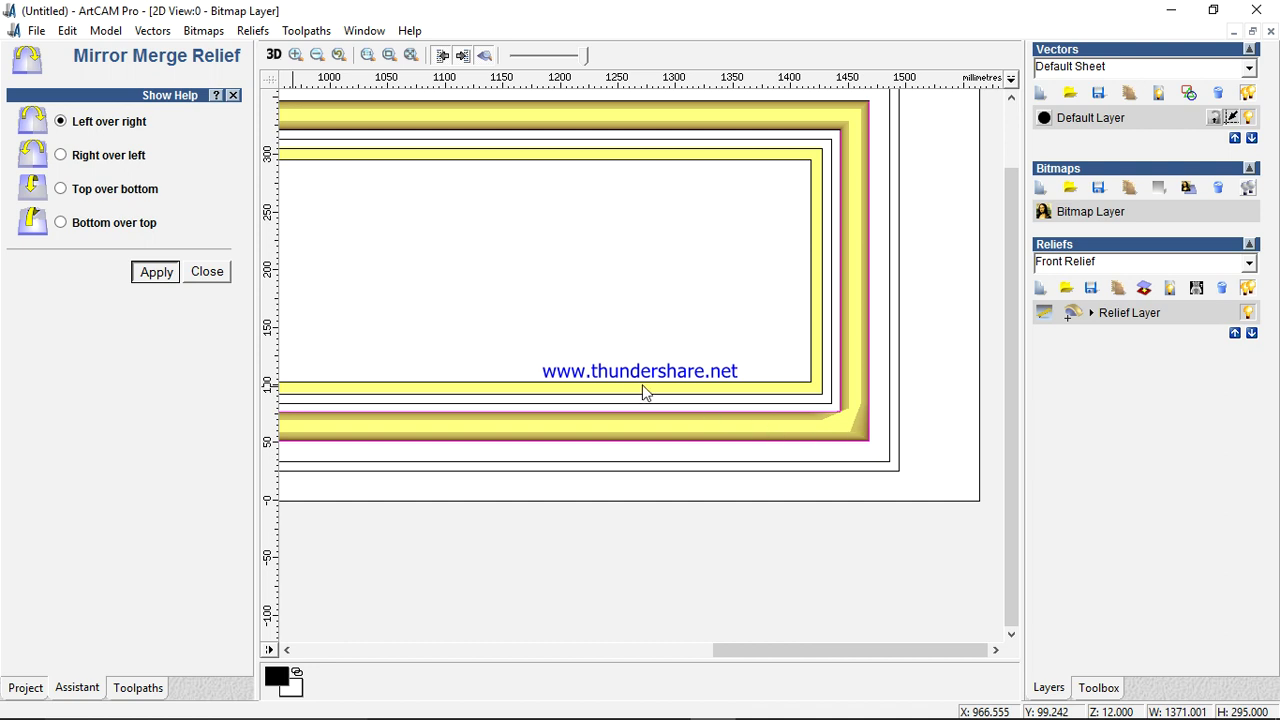
scroll(436, 353, up, 1)
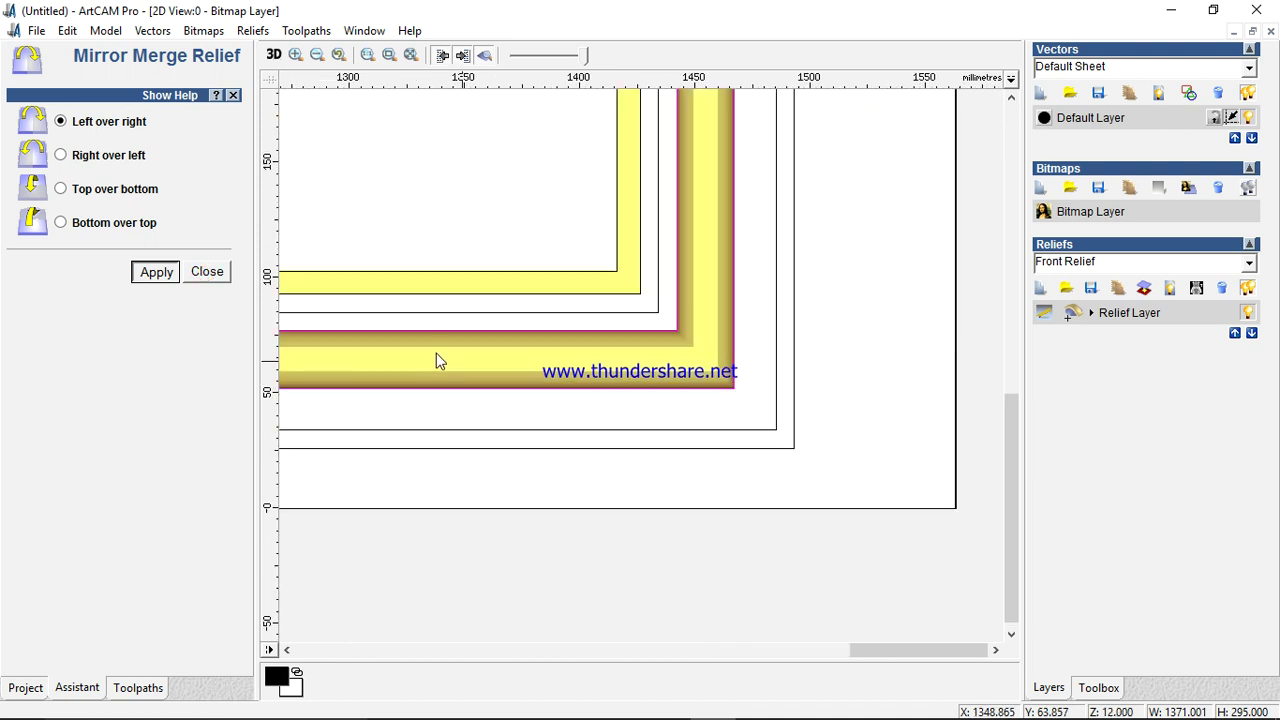
click(208, 273)
- Draw an open polyline about 6.2 by 5.2 mm outside the frame's upper-left area, with a tall left side, sloping top and short right side
scroll(466, 318, down, 3)
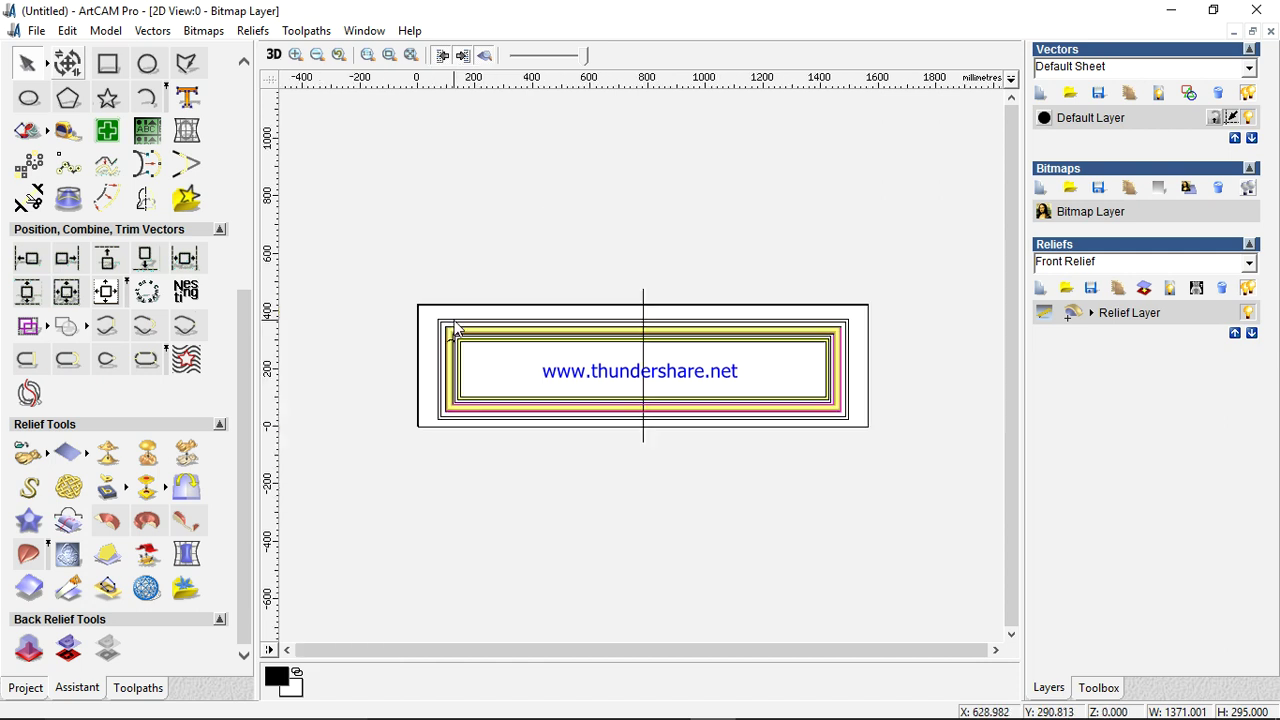
scroll(462, 342, up, 3)
scroll(462, 342, up, 1)
click(606, 286)
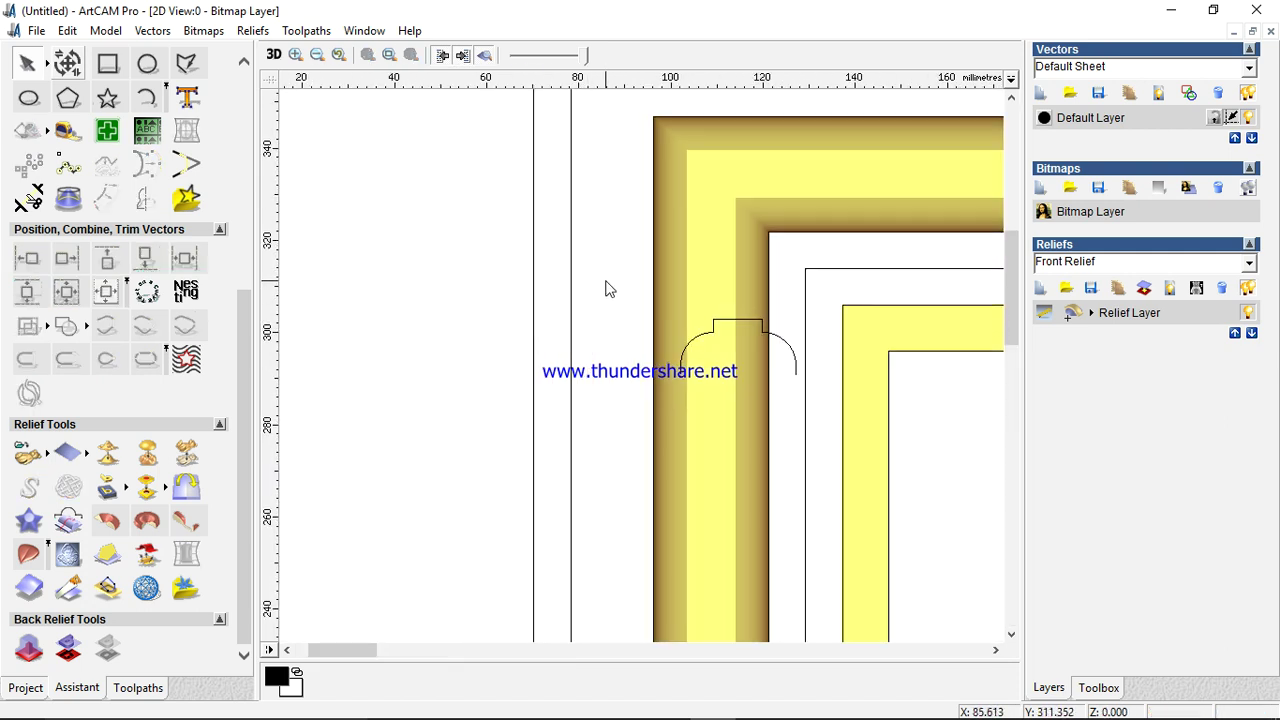
scroll(410, 345, down, 2)
scroll(410, 345, up, 1)
scroll(640, 257, up, 1)
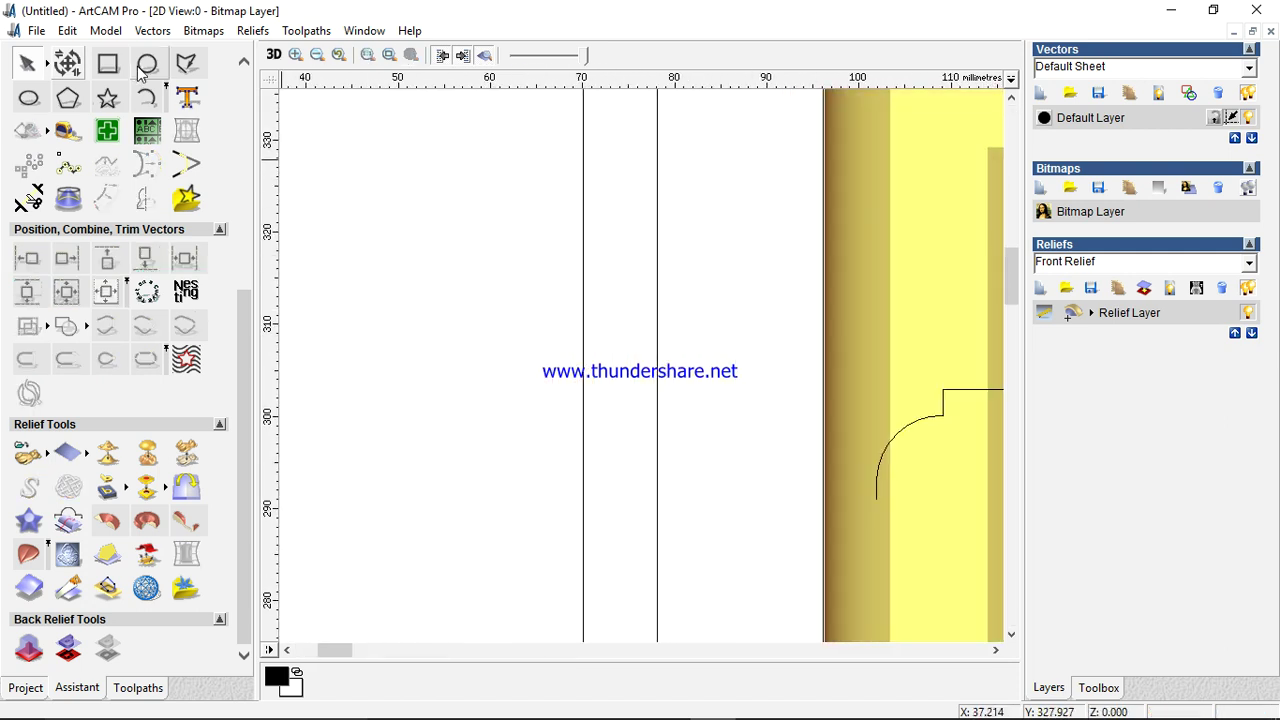
click(186, 66)
click(466, 247)
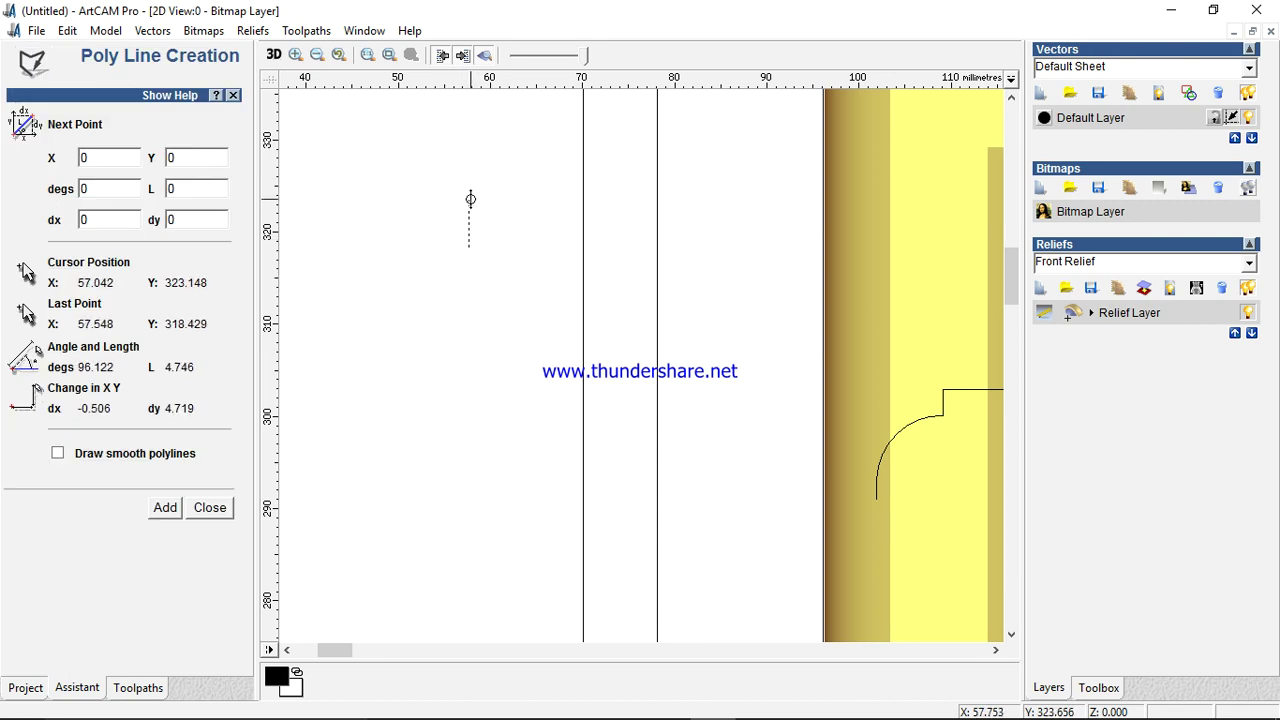
click(470, 200)
click(526, 235)
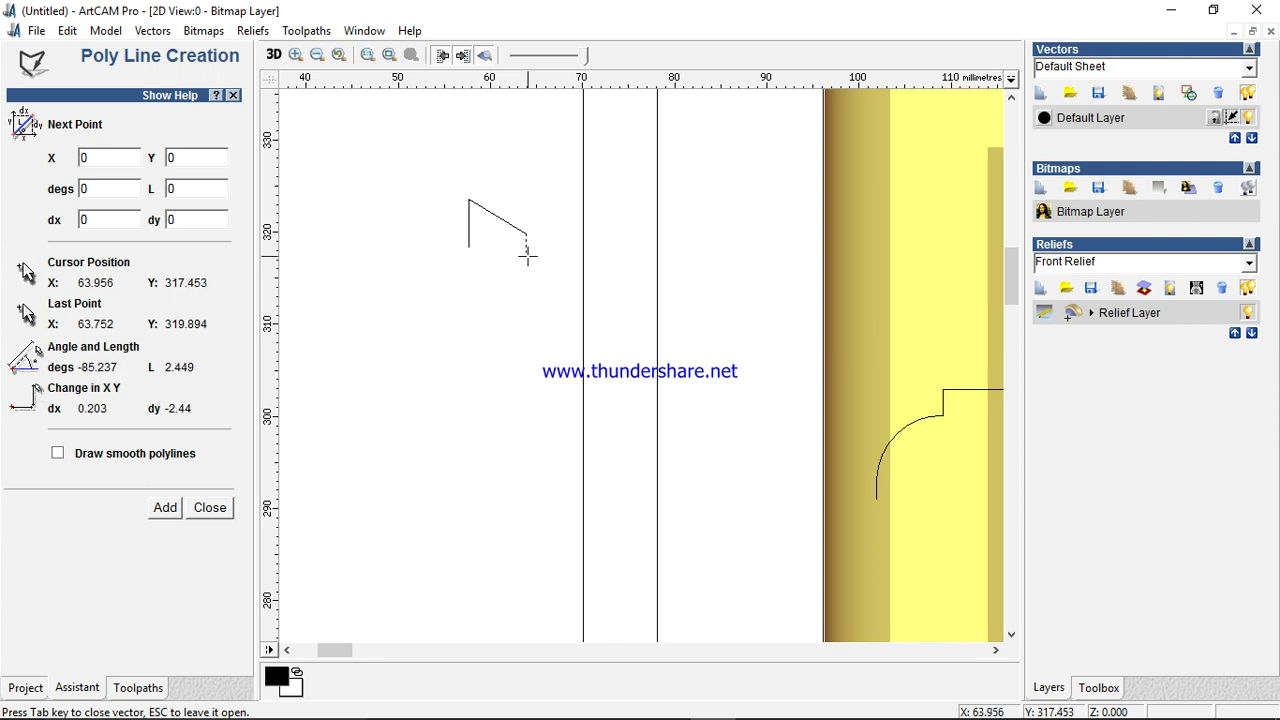
click(526, 246)
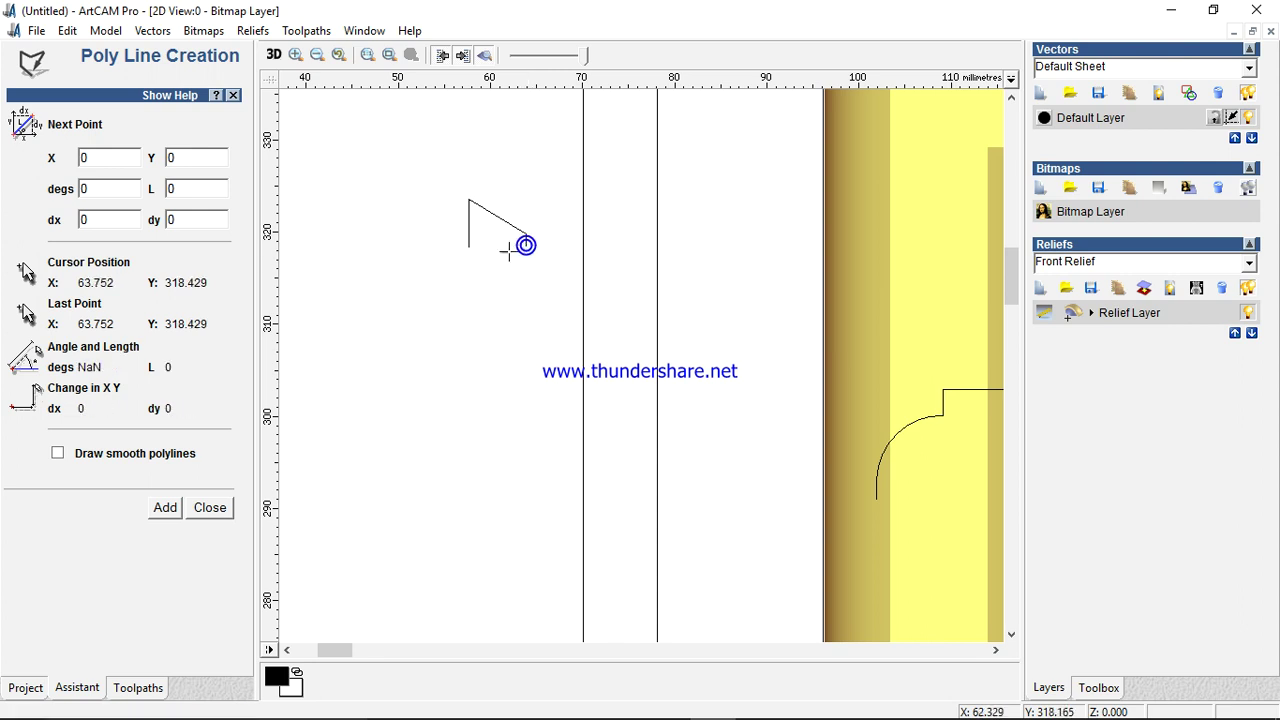
click(210, 507)
- Convert the sloping top span of the small profile into an arc
click(497, 218)
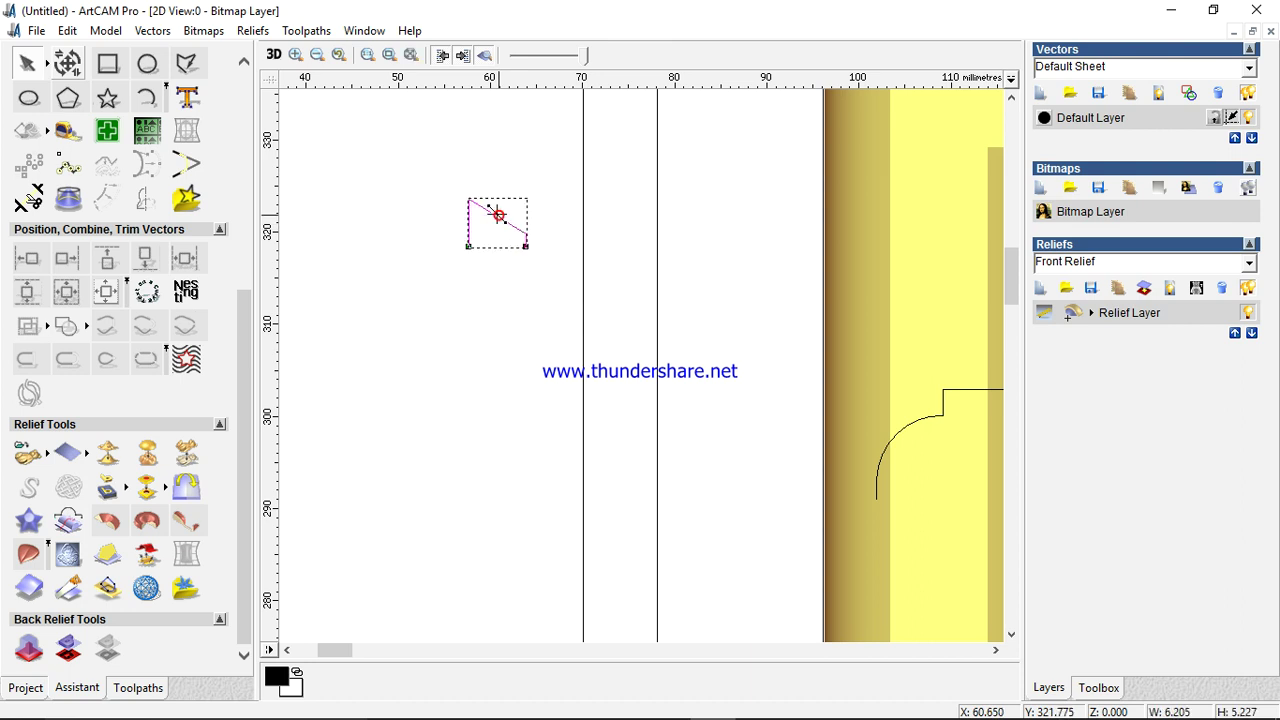
scroll(520, 245, up, 2)
scroll(538, 272, up, 2)
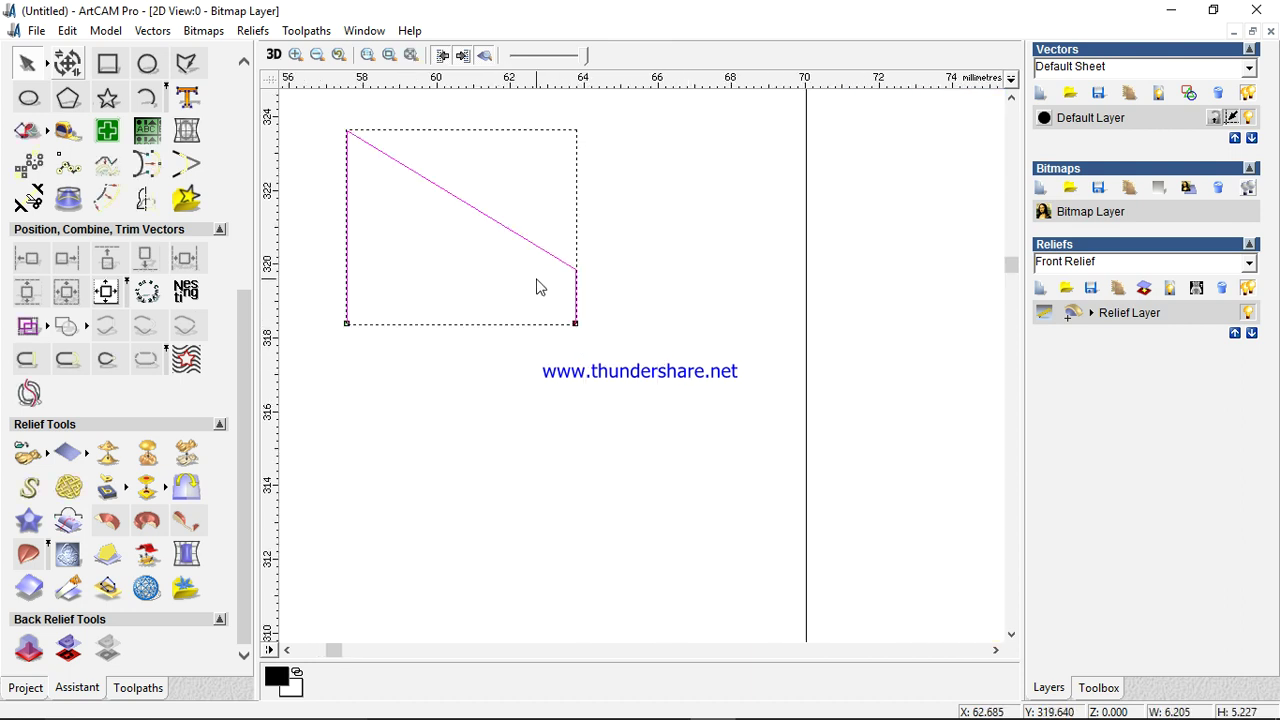
double_click(490, 222)
key(a)
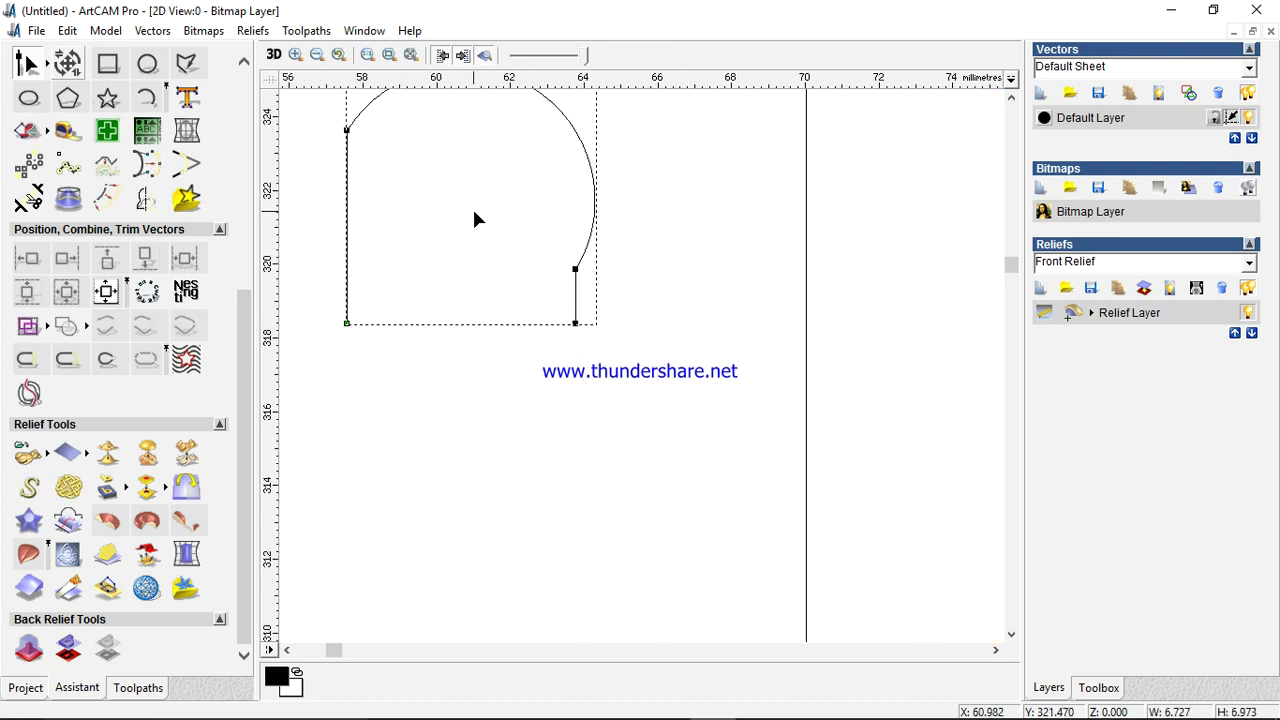
- Flatten the arc into a quarter-round curve by adjusting its shape and lowering its right end, and finish node editing
scroll(525, 160, down, 2)
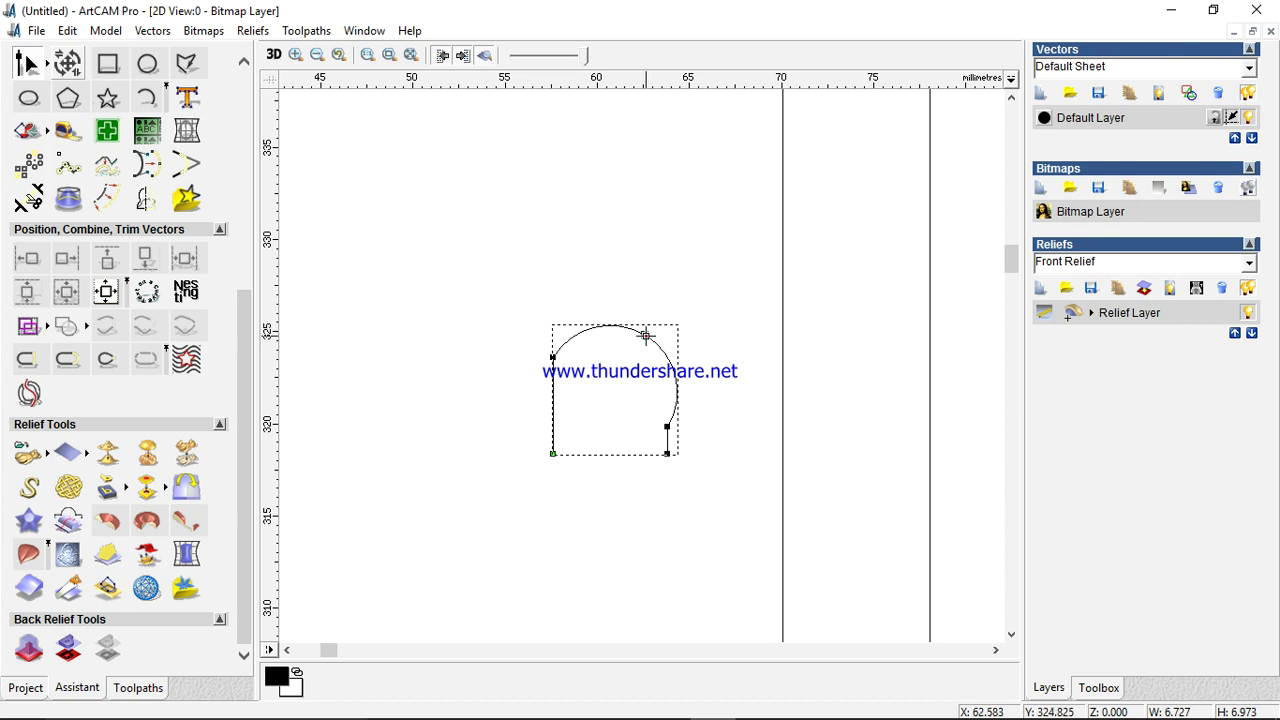
mouse_move(638, 400)
mouse_down()
mouse_move(646, 384)
mouse_move(634, 382)
mouse_up()
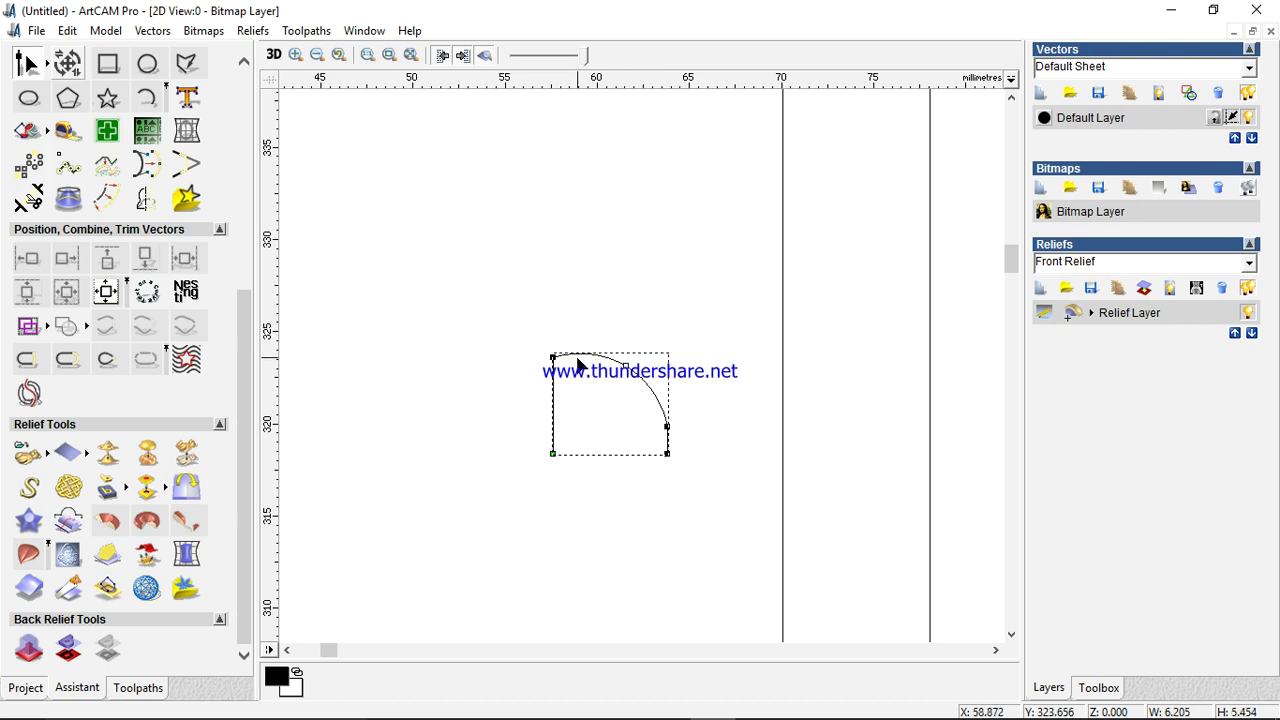
scroll(578, 365, up, 1)
click(852, 509)
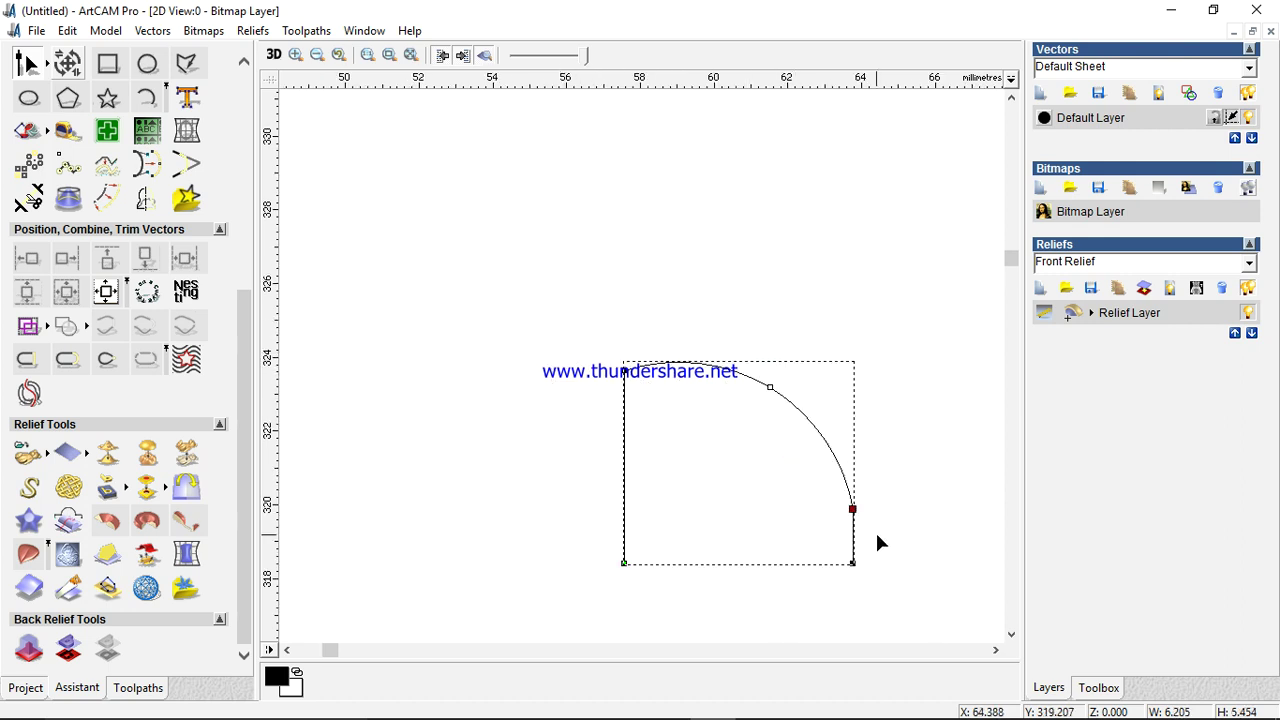
click(733, 373)
drag(792, 429, 787, 423)
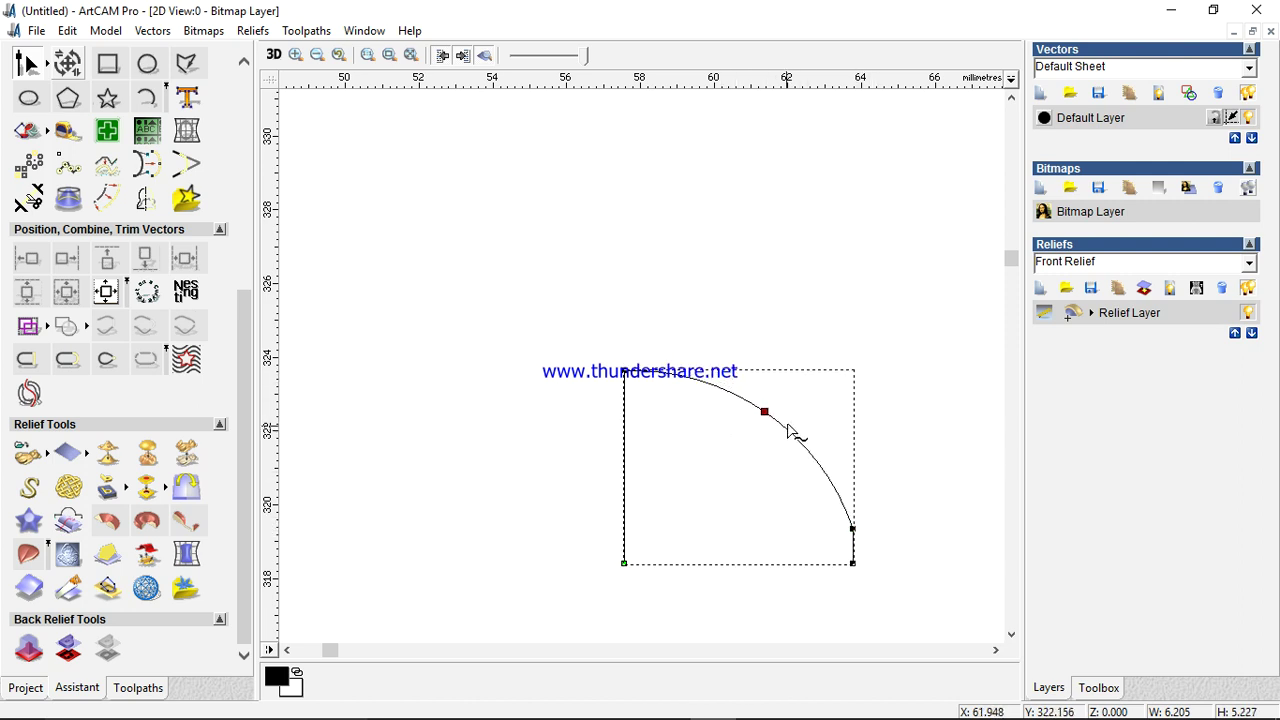
key(n)
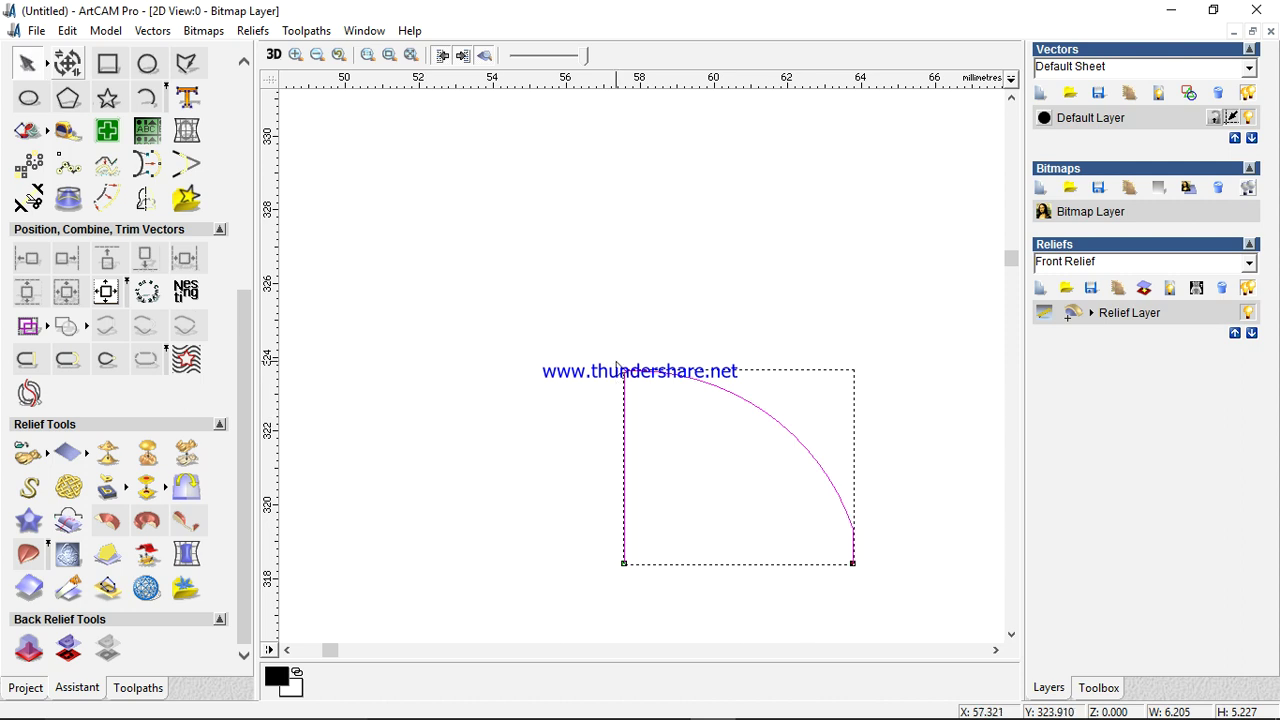
- Cut the two outermost rectangles and the two rectangles bounding the inner narrow band at their upper-left corner nodes
scroll(612, 406, down, 5)
click(674, 174)
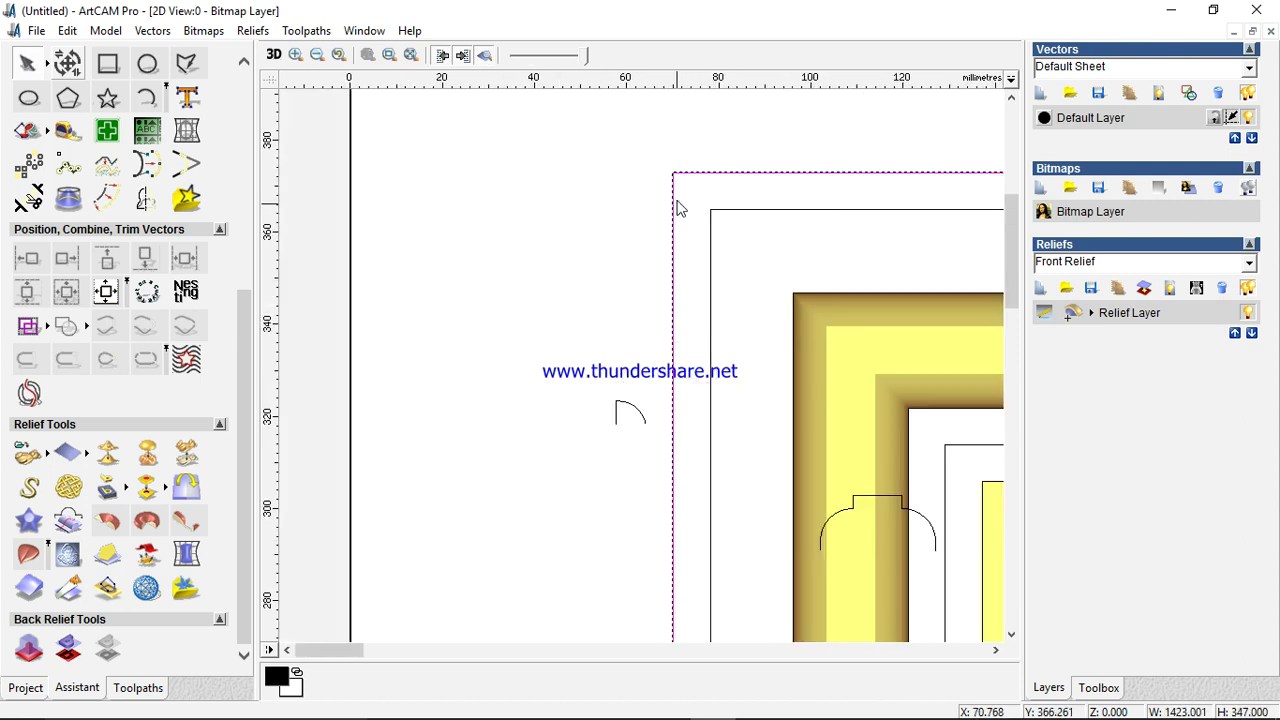
click(710, 210)
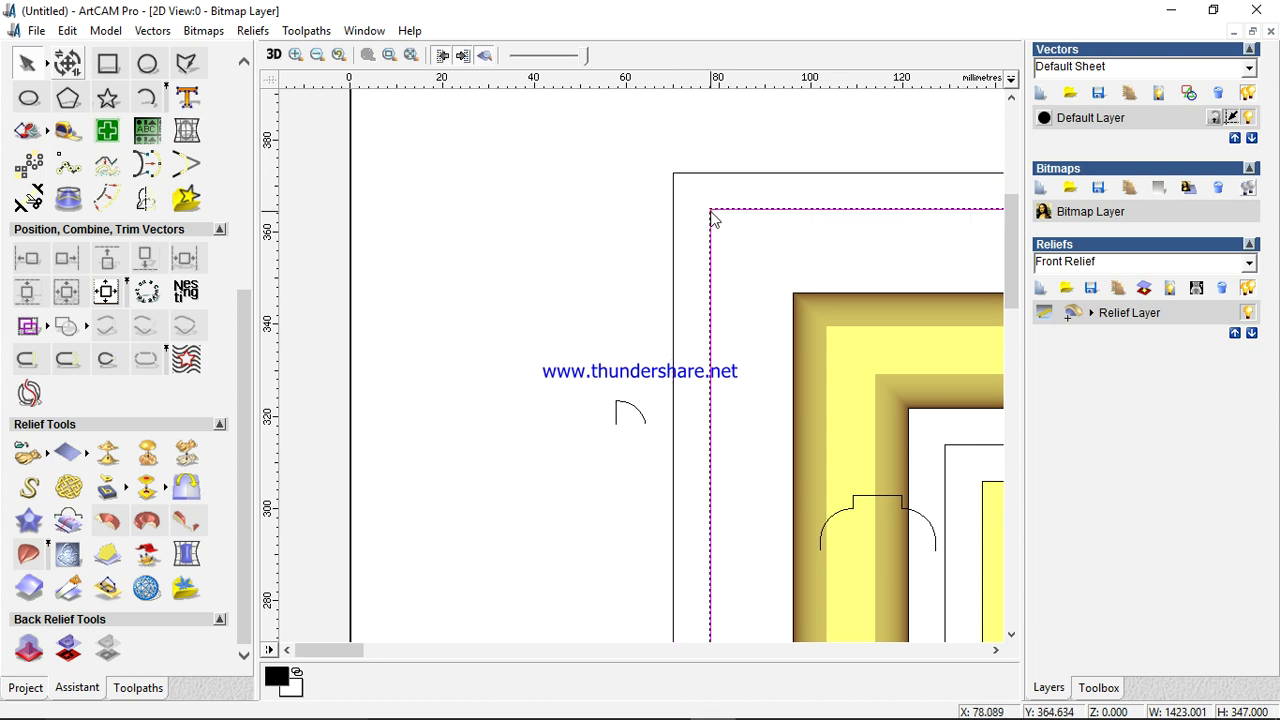
scroll(714, 208, down, 2)
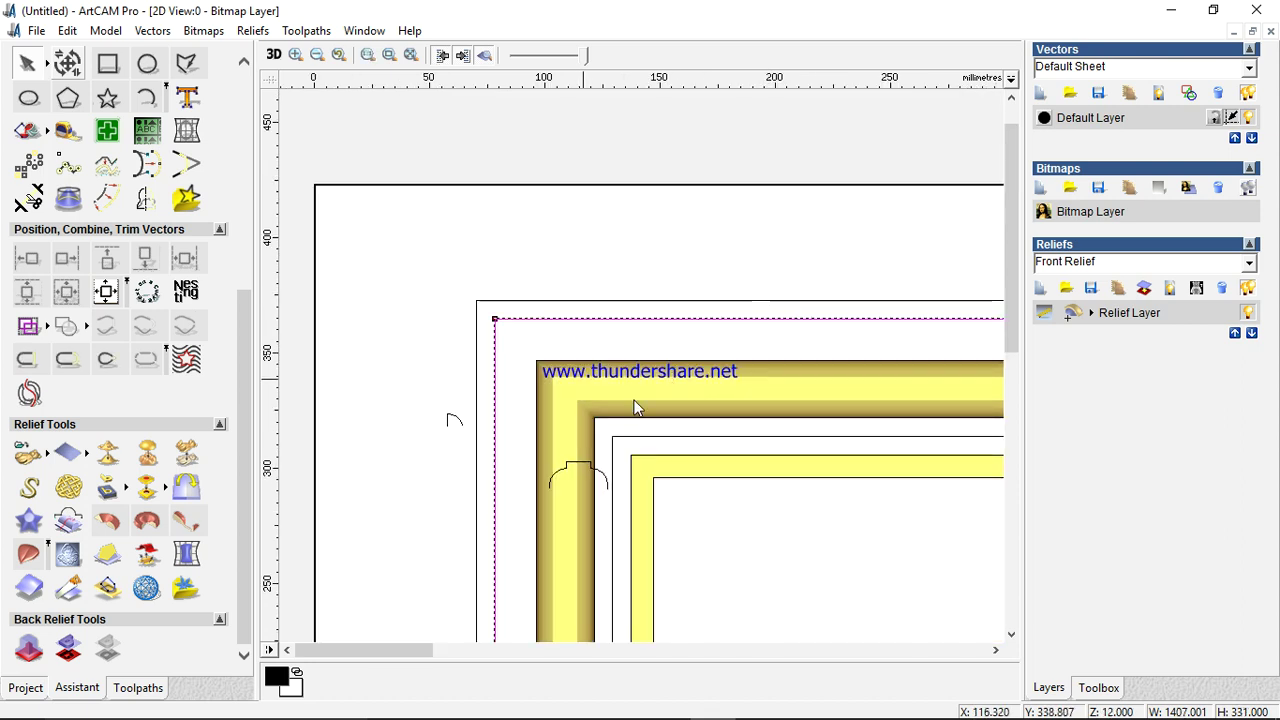
click(614, 440)
click(617, 447)
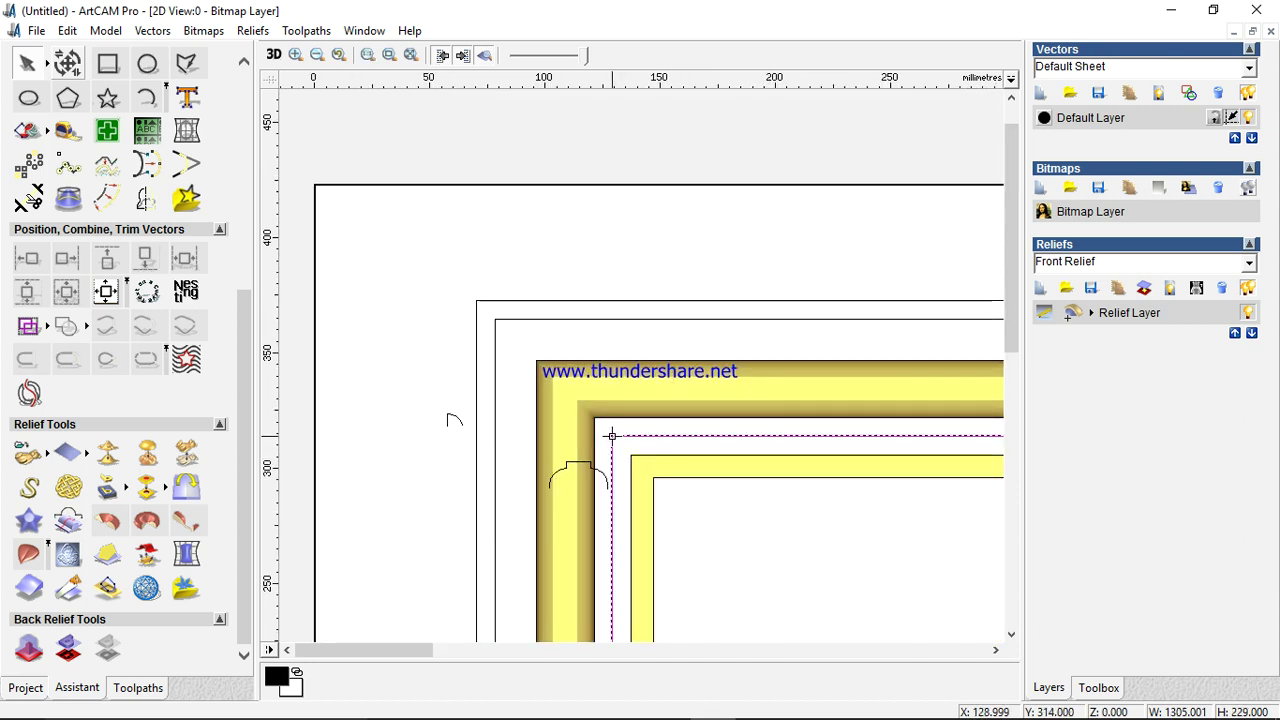
click(630, 453)
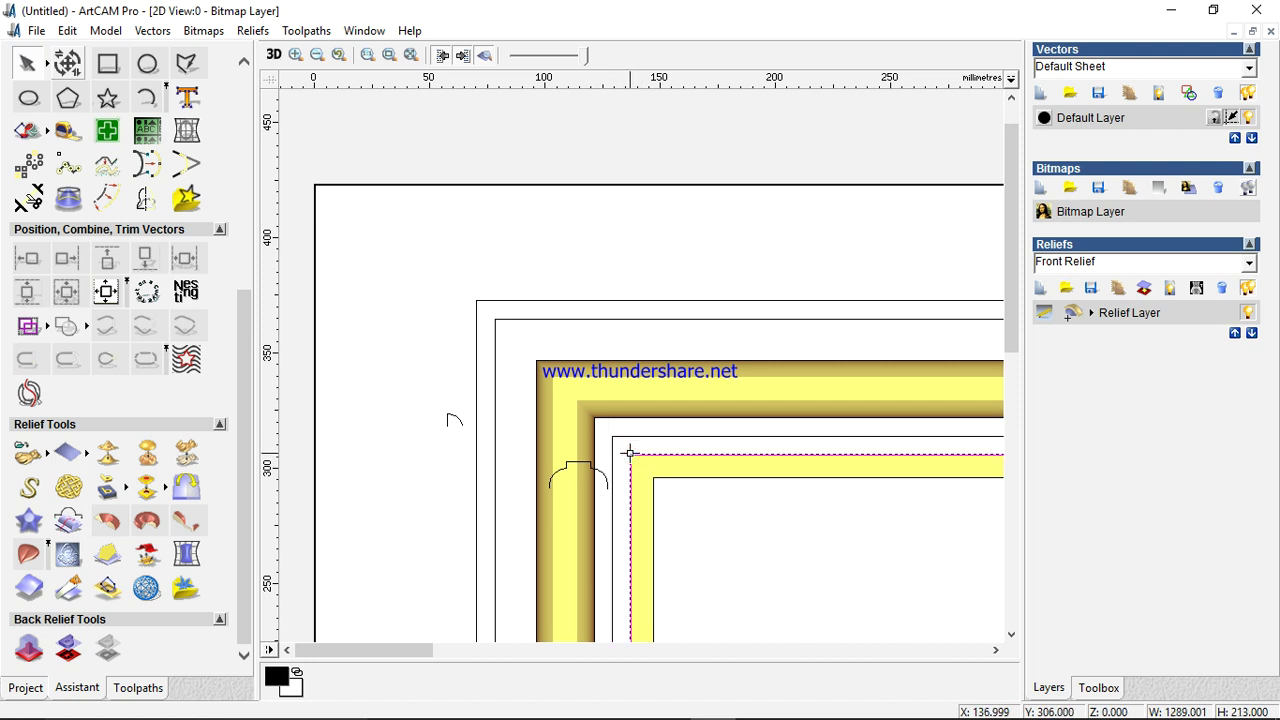
- Cut the same four rectangles at their lower-left corner nodes so that their left sides become separate vectors
scroll(450, 432, down, 3)
scroll(495, 363, up, 3)
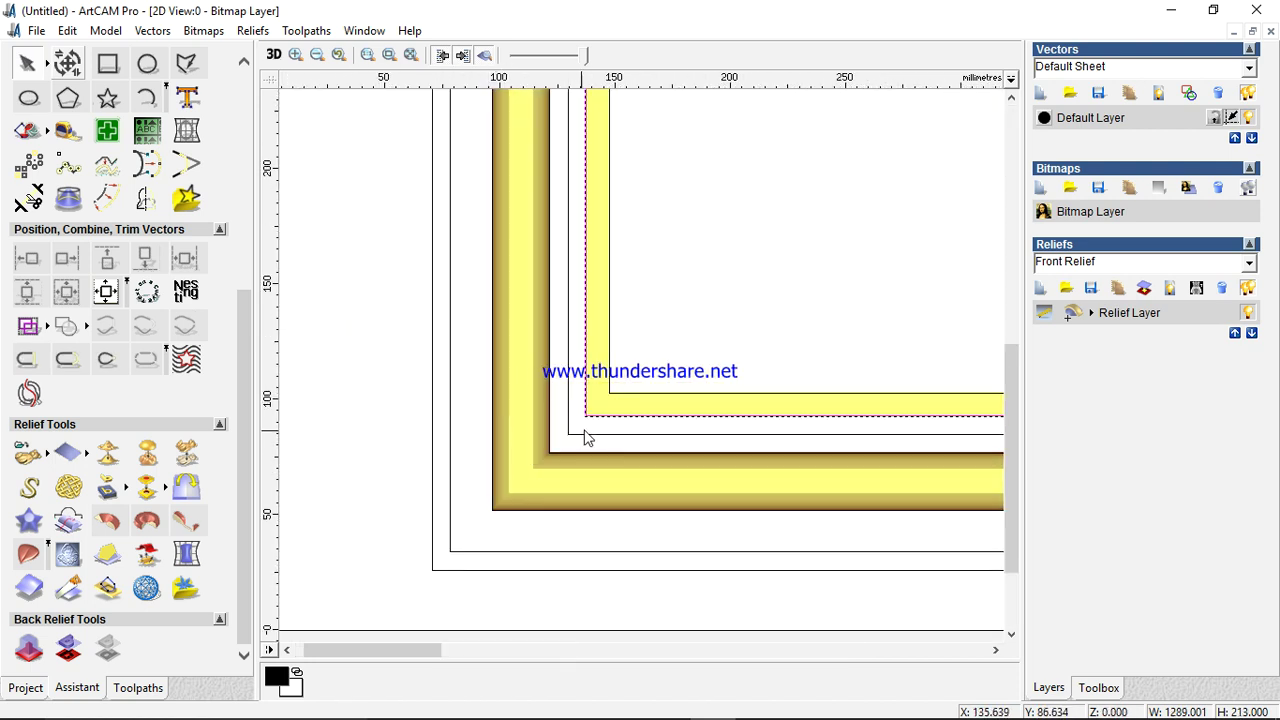
click(564, 435)
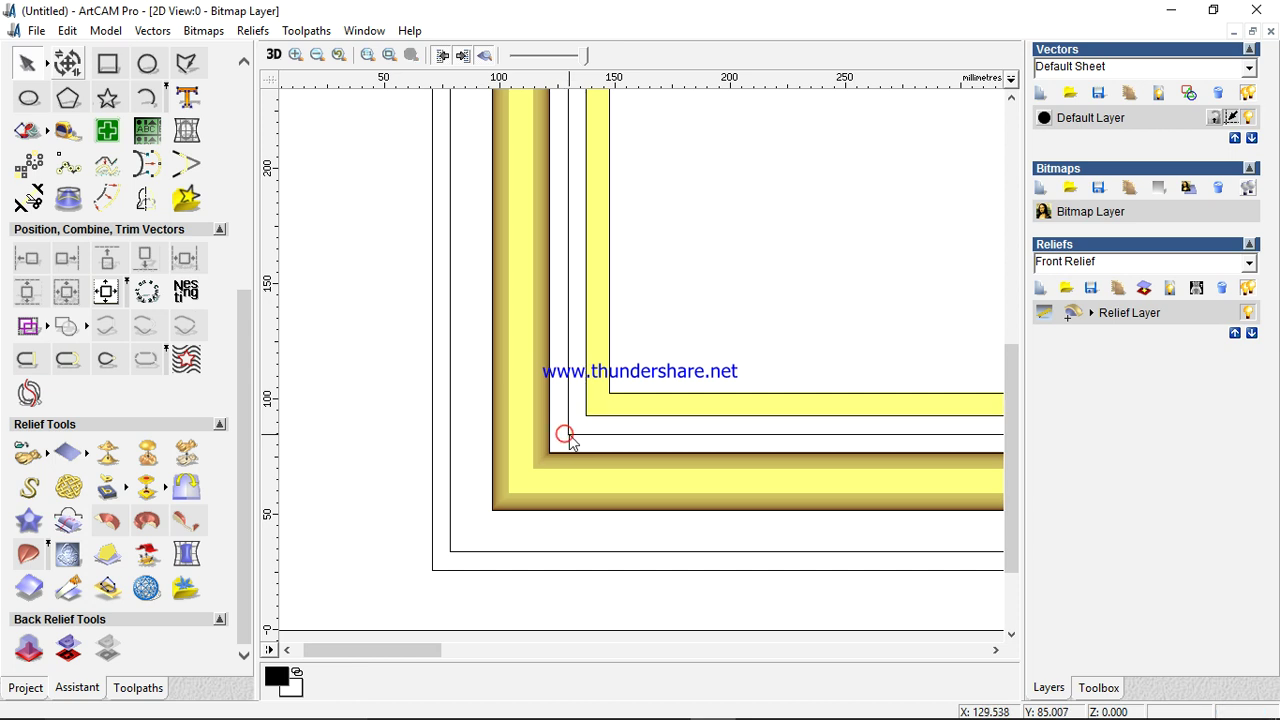
click(451, 552)
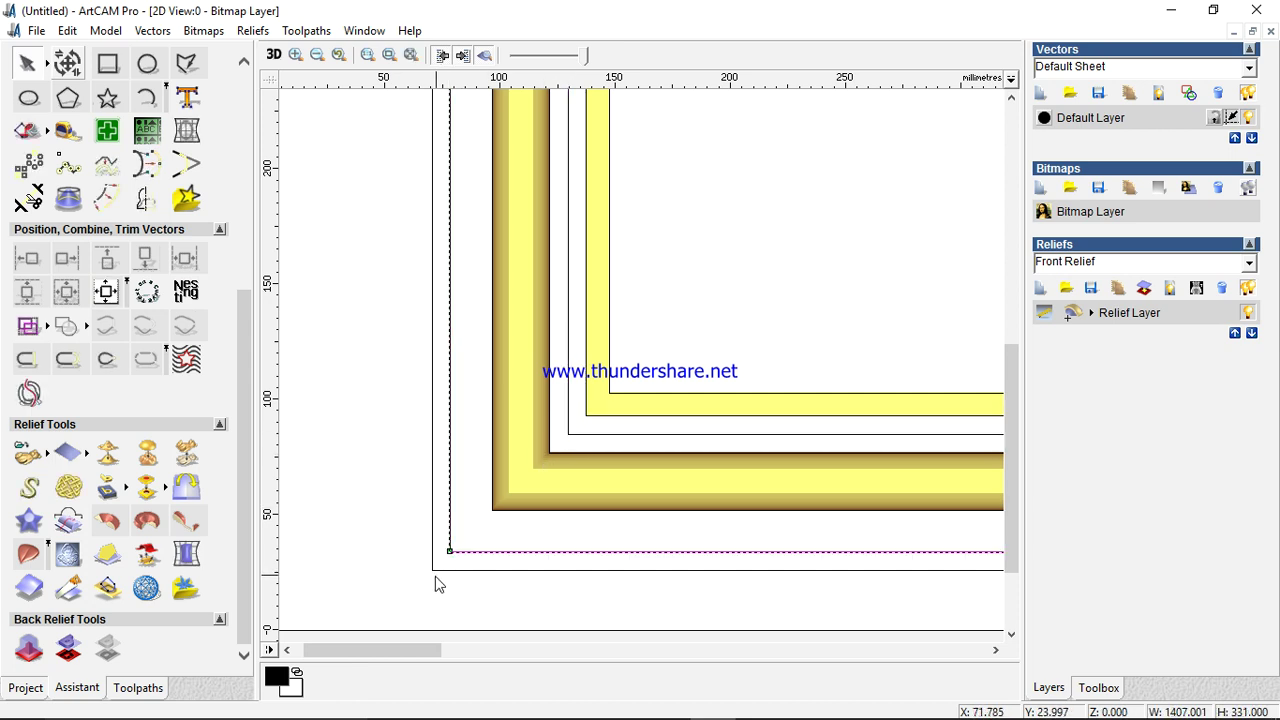
click(431, 570)
- Set up a Two Rail Sweep on the outer narrow band's left sides, reversing the second rail and adding the quarter-round profile as cross section
scroll(430, 570, down, 3)
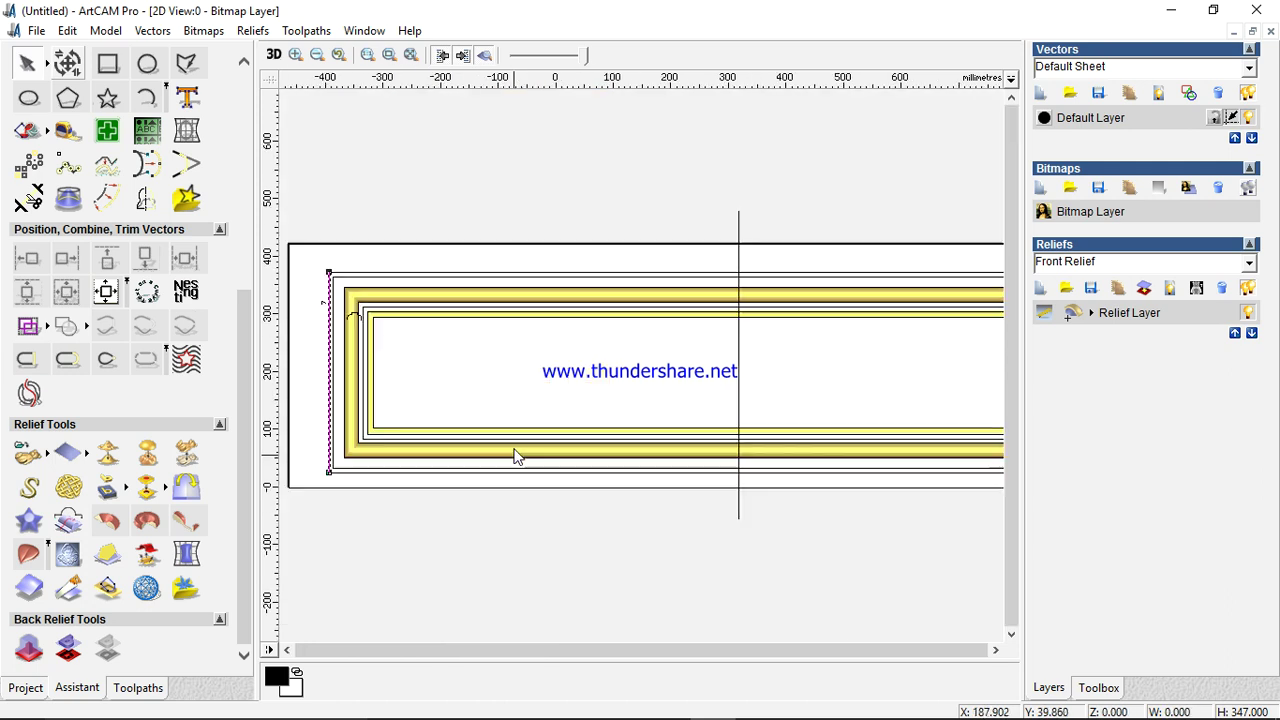
scroll(423, 337, up, 3)
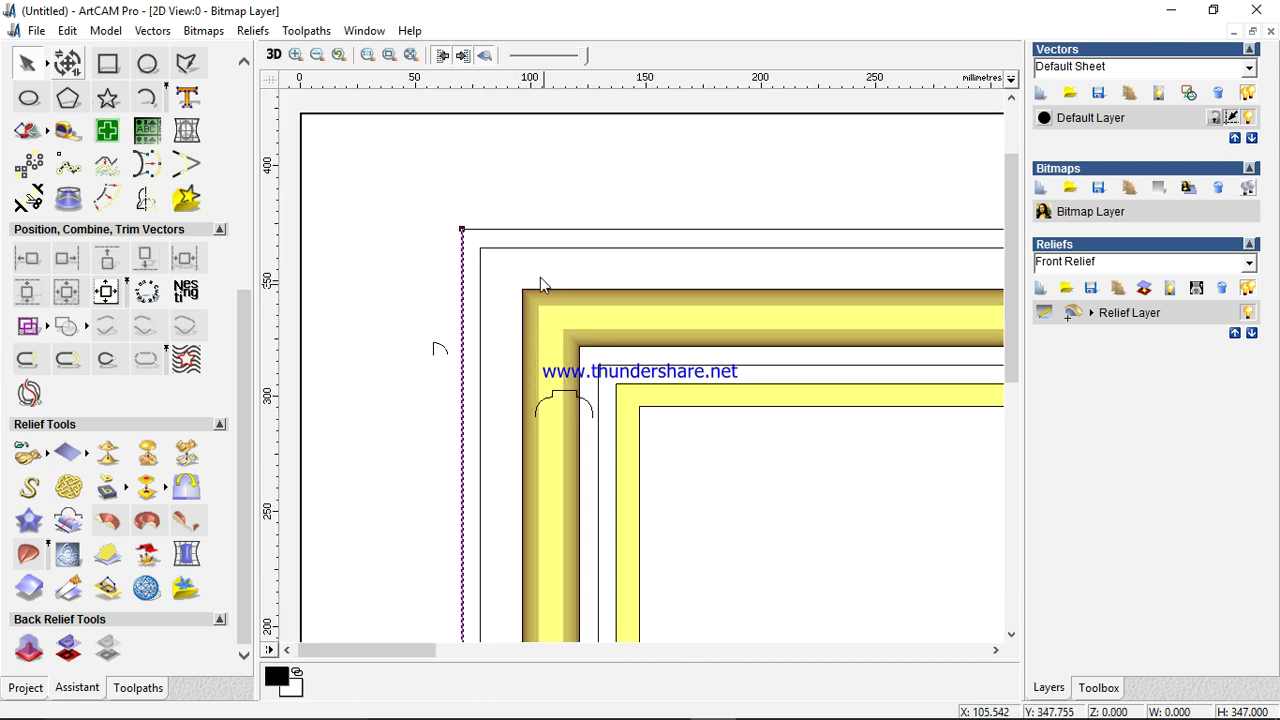
shift+click(480, 345)
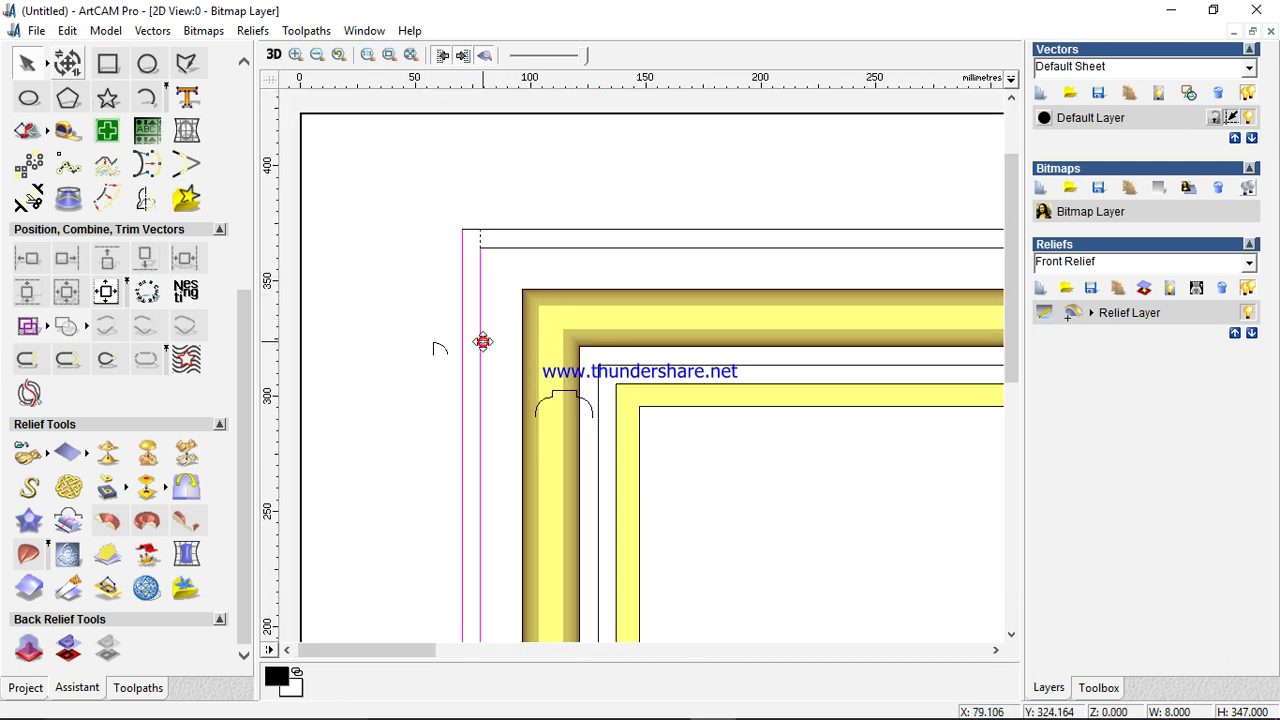
click(27, 555)
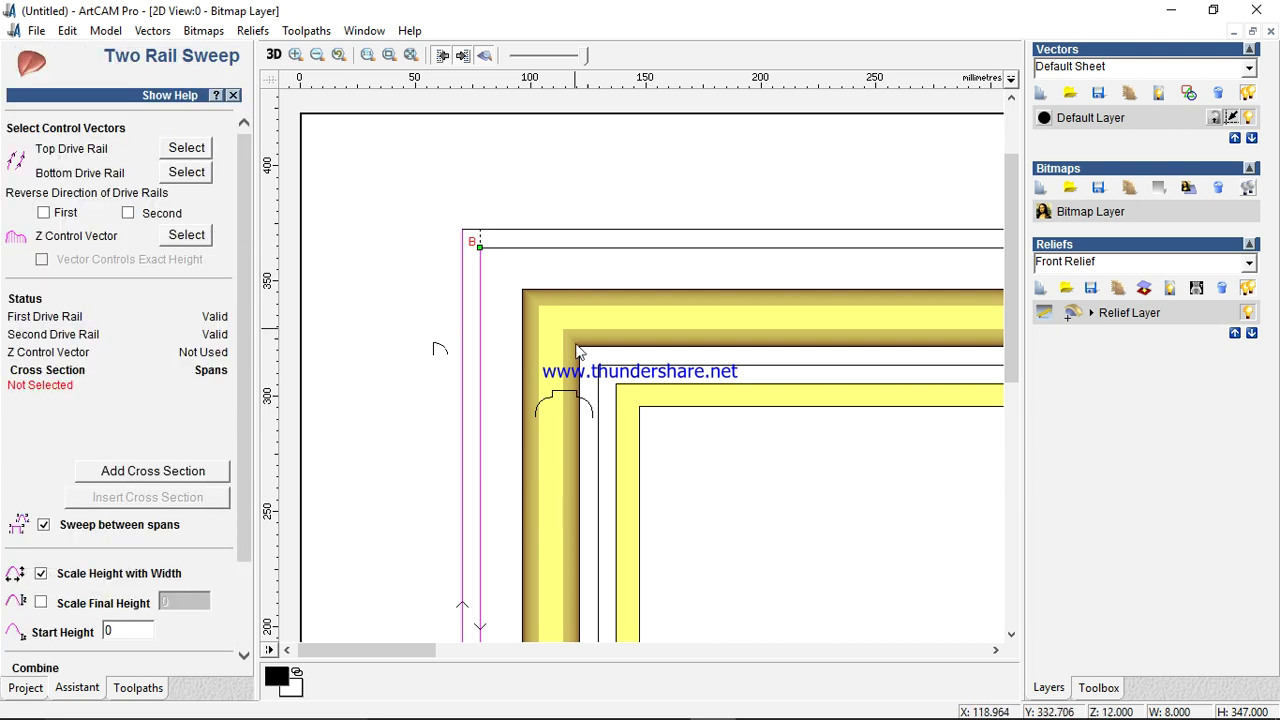
scroll(426, 456, down, 2)
scroll(426, 456, up, 2)
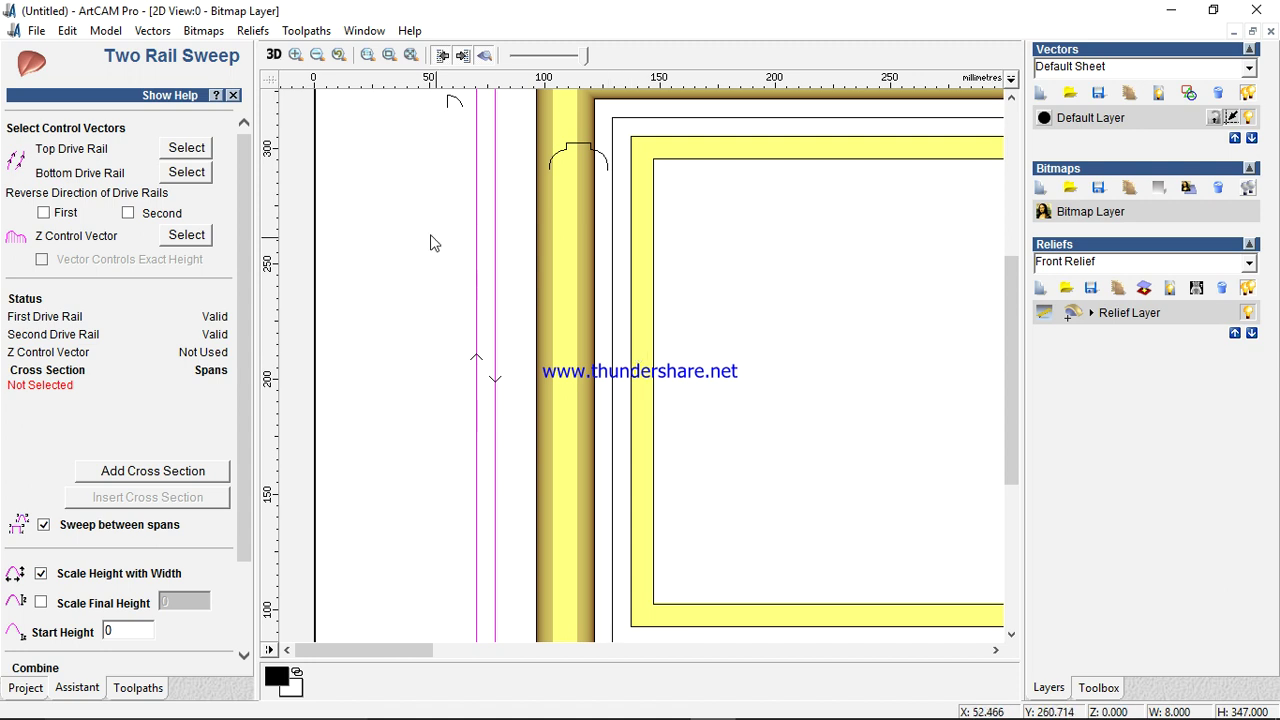
click(128, 214)
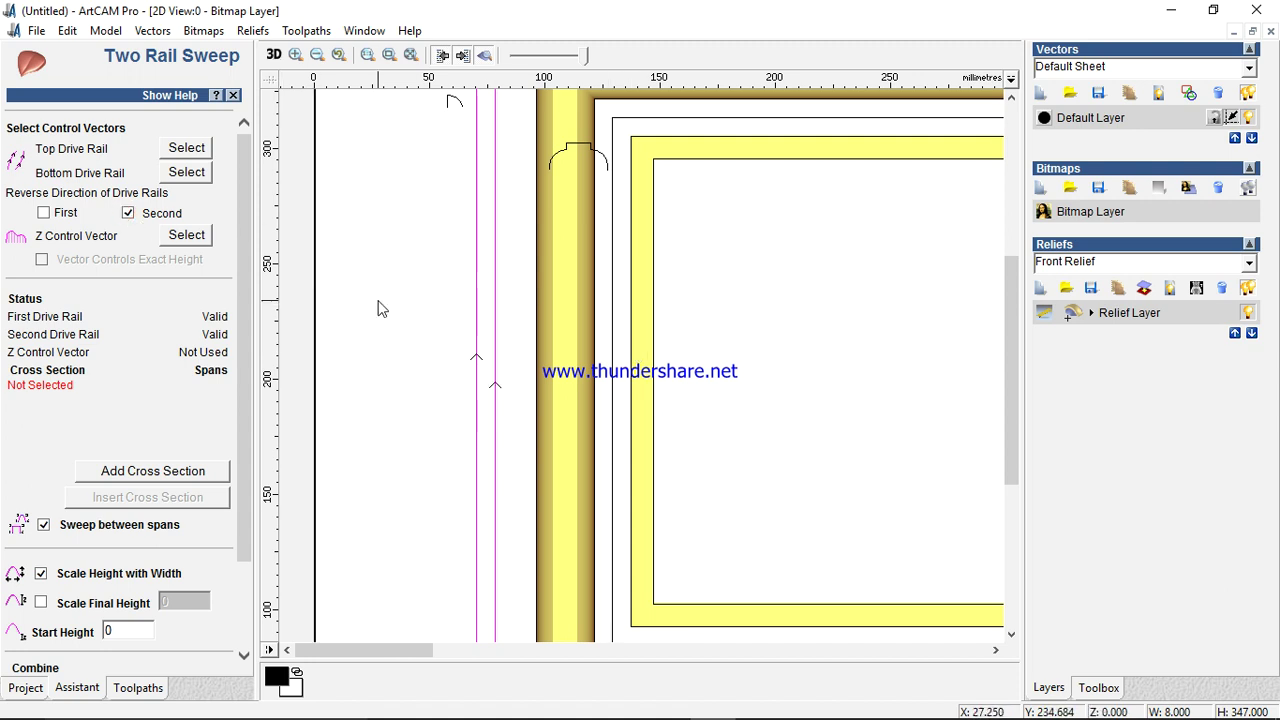
click(455, 101)
click(153, 471)
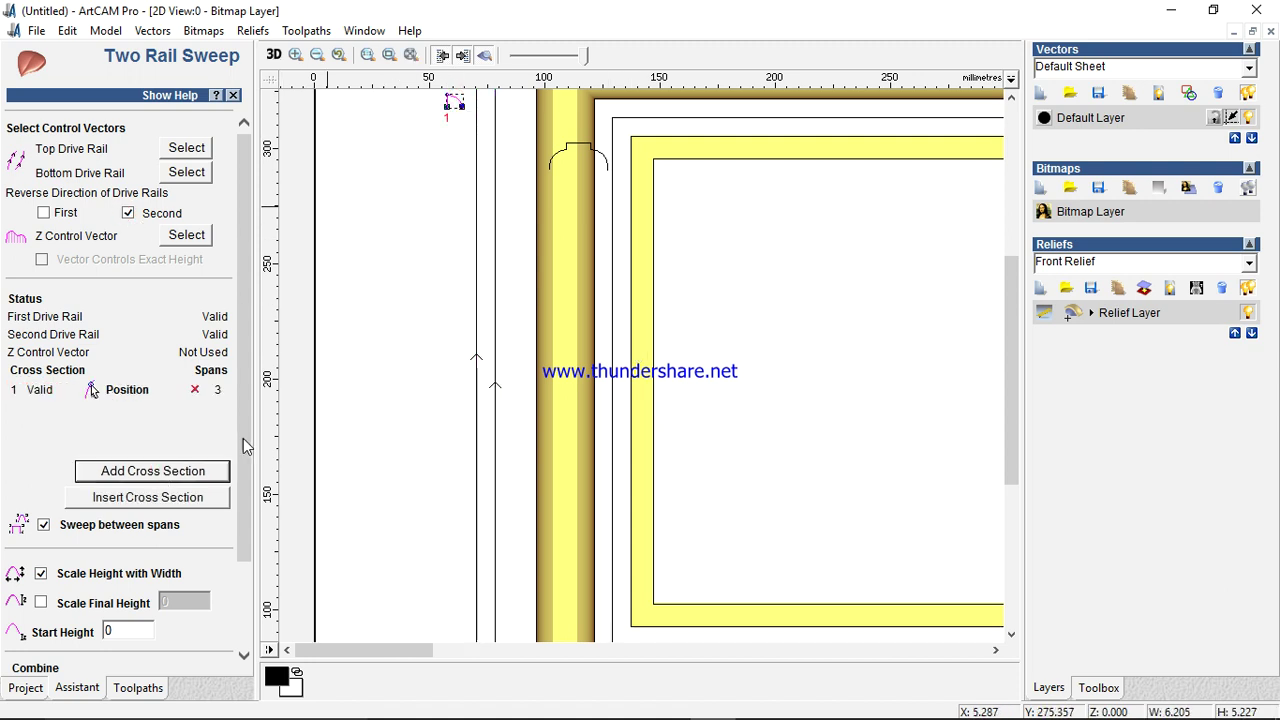
- Disable scaling height with width, set the final height to 9, combine as Highest, and calculate the left-side sweep
scroll(243, 438, down, 3)
click(41, 463)
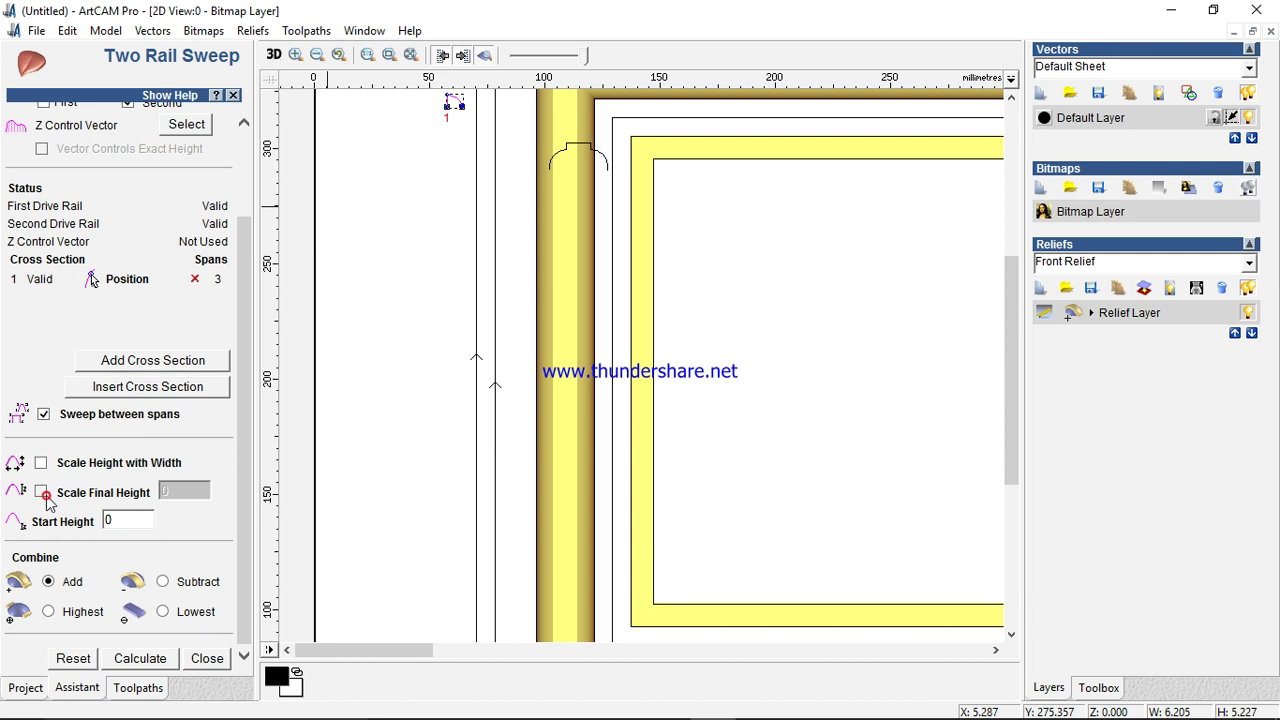
click(41, 492)
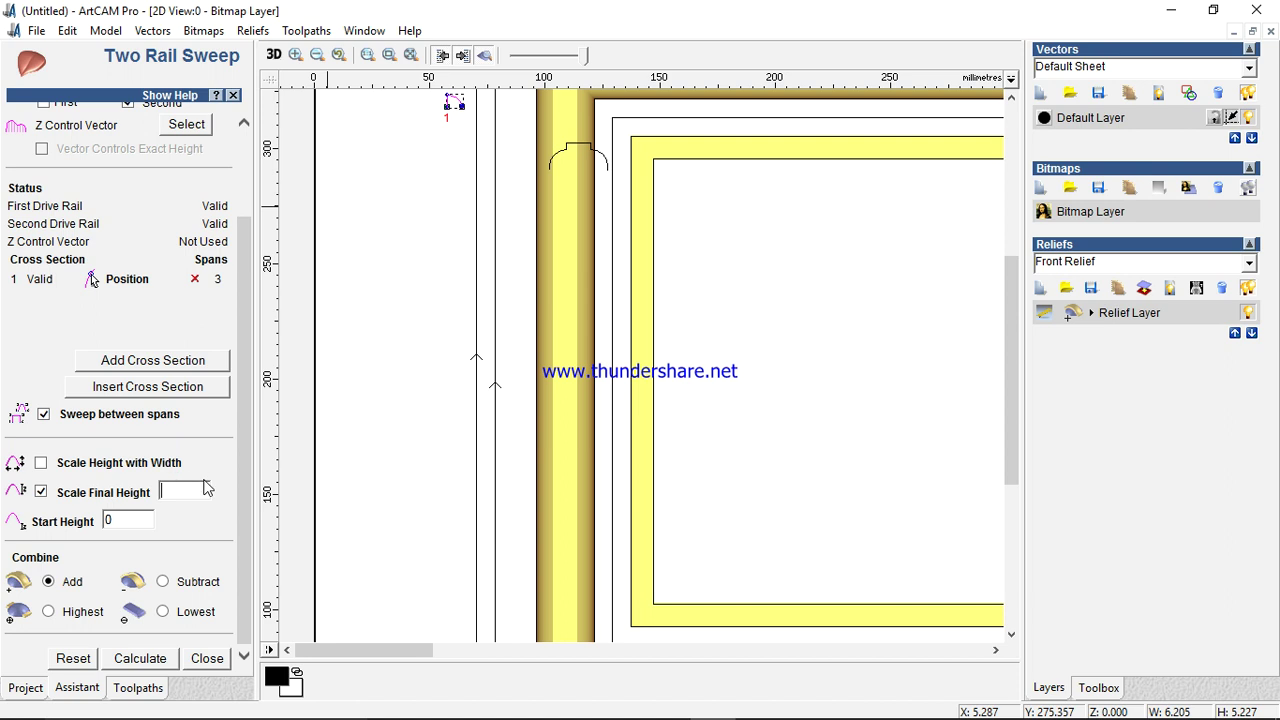
text(9)
click(48, 611)
click(130, 660)
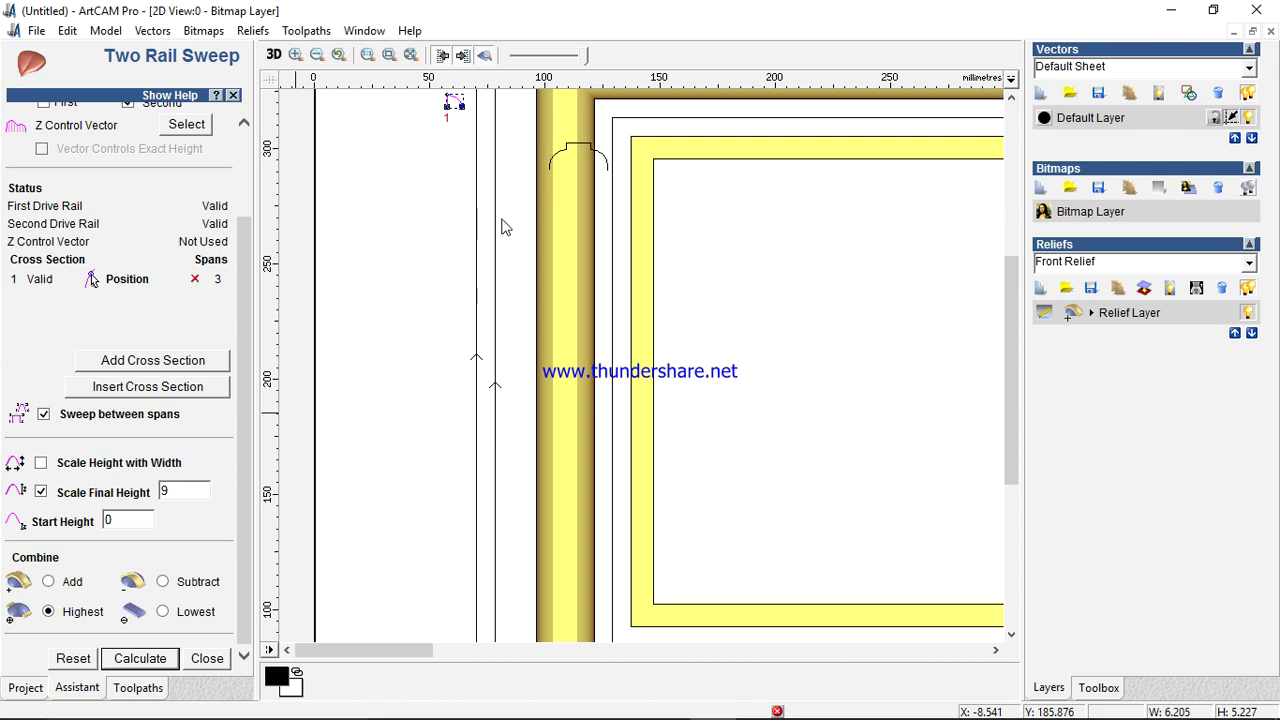
- Sweep the quarter-round profile along the outer narrow band's remaining three sides, with the second rail's direction no longer reversed
scroll(503, 226, up, 5)
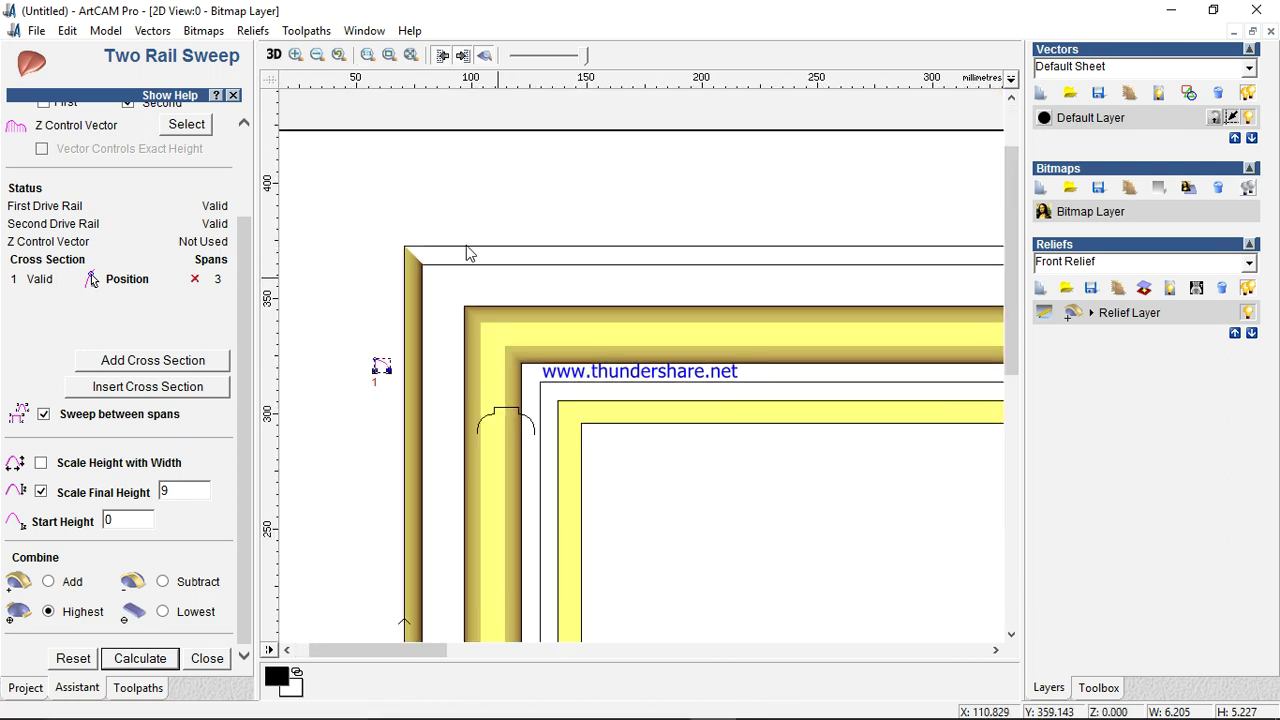
click(480, 244)
shift+click(481, 265)
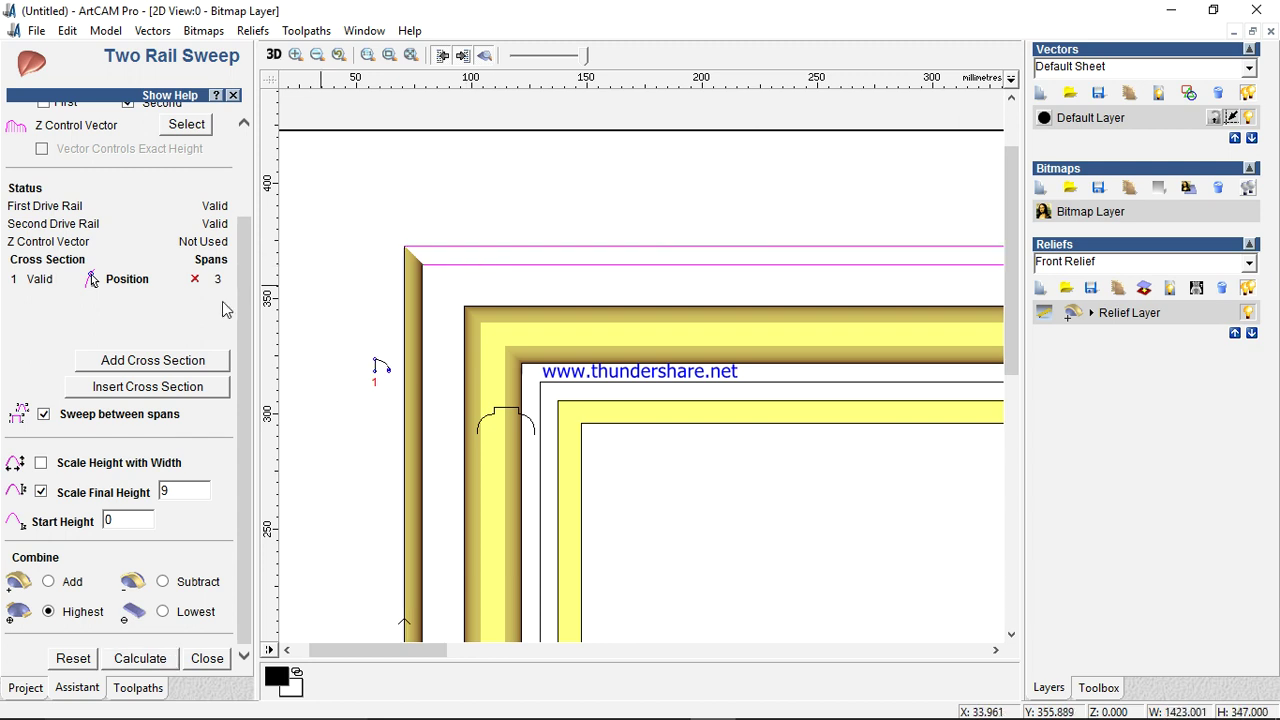
scroll(200, 250, up, 3)
click(187, 147)
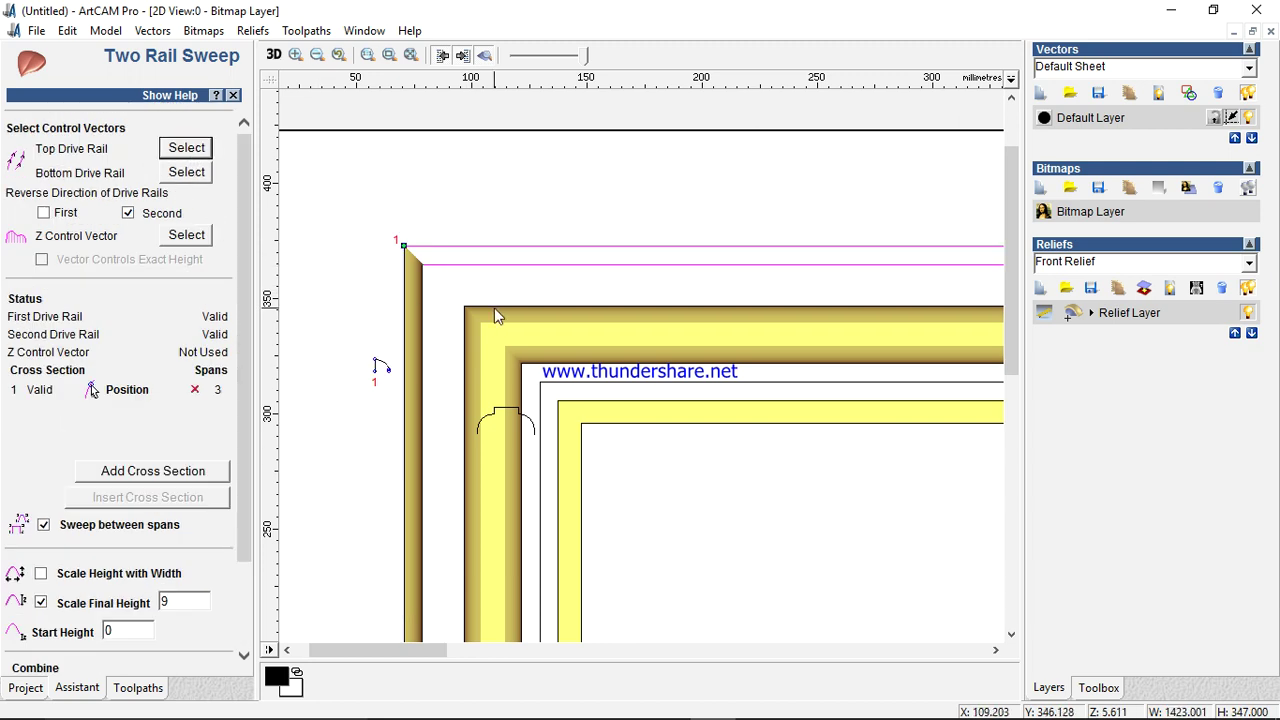
key(F3)
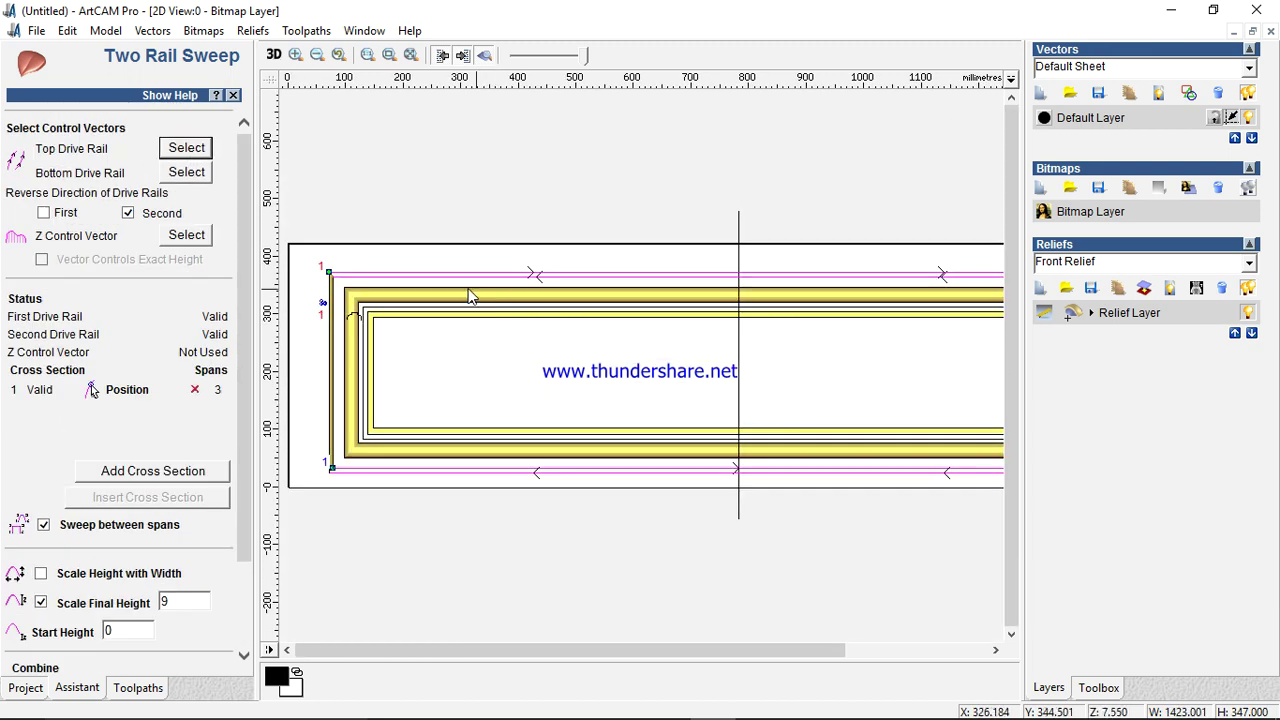
click(128, 213)
scroll(240, 281, down, 3)
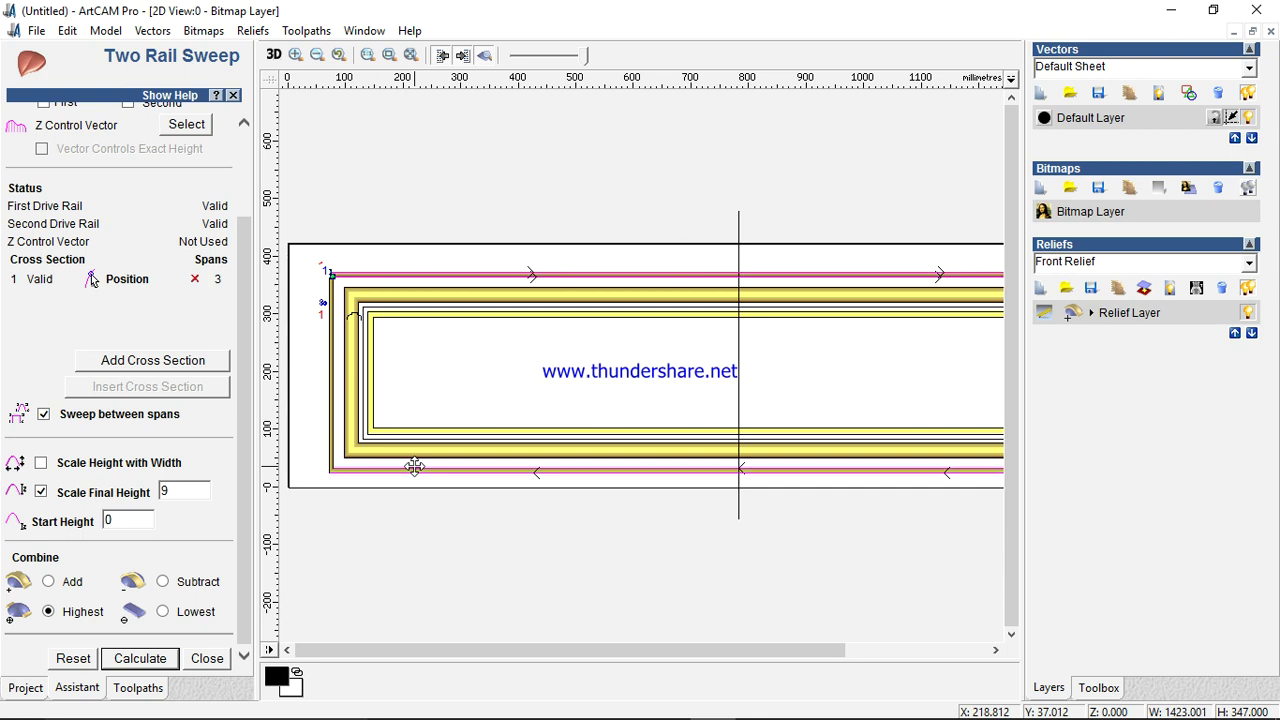
- Try to assign the left sides of the inner narrow band as the sweep's drive rails
scroll(426, 457, up, 2)
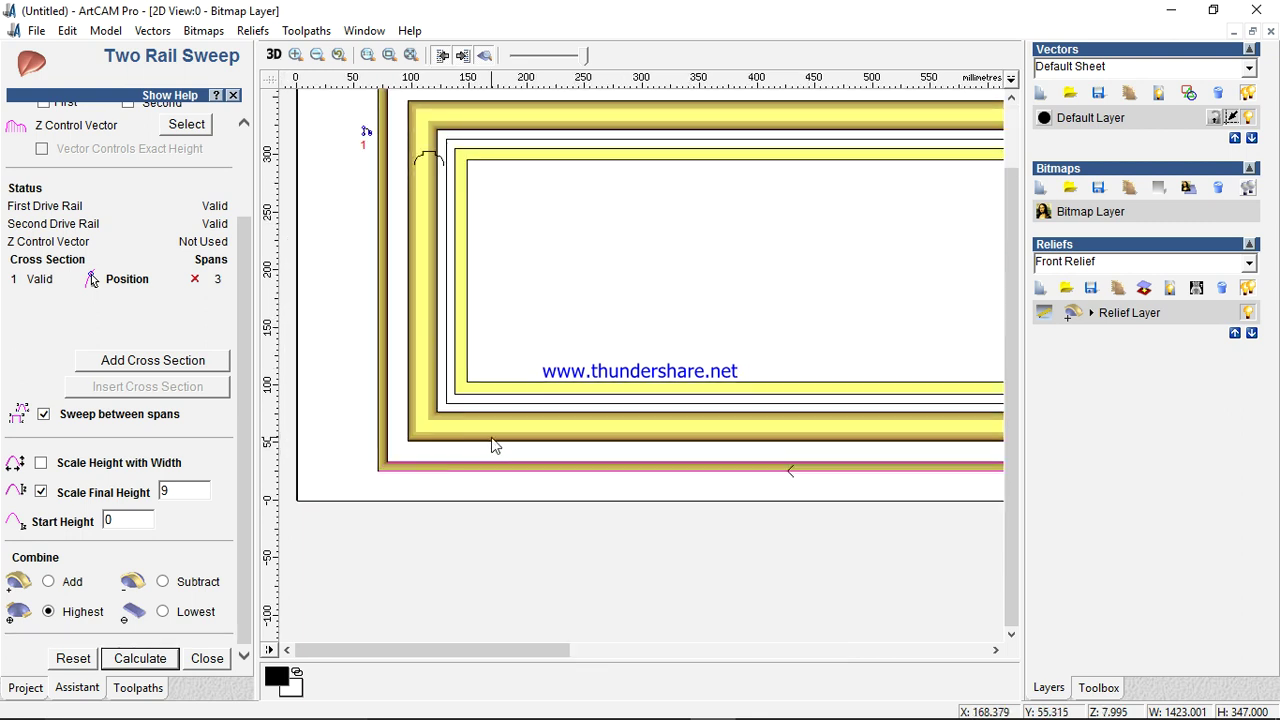
scroll(549, 429, down, 2)
scroll(484, 287, up, 2)
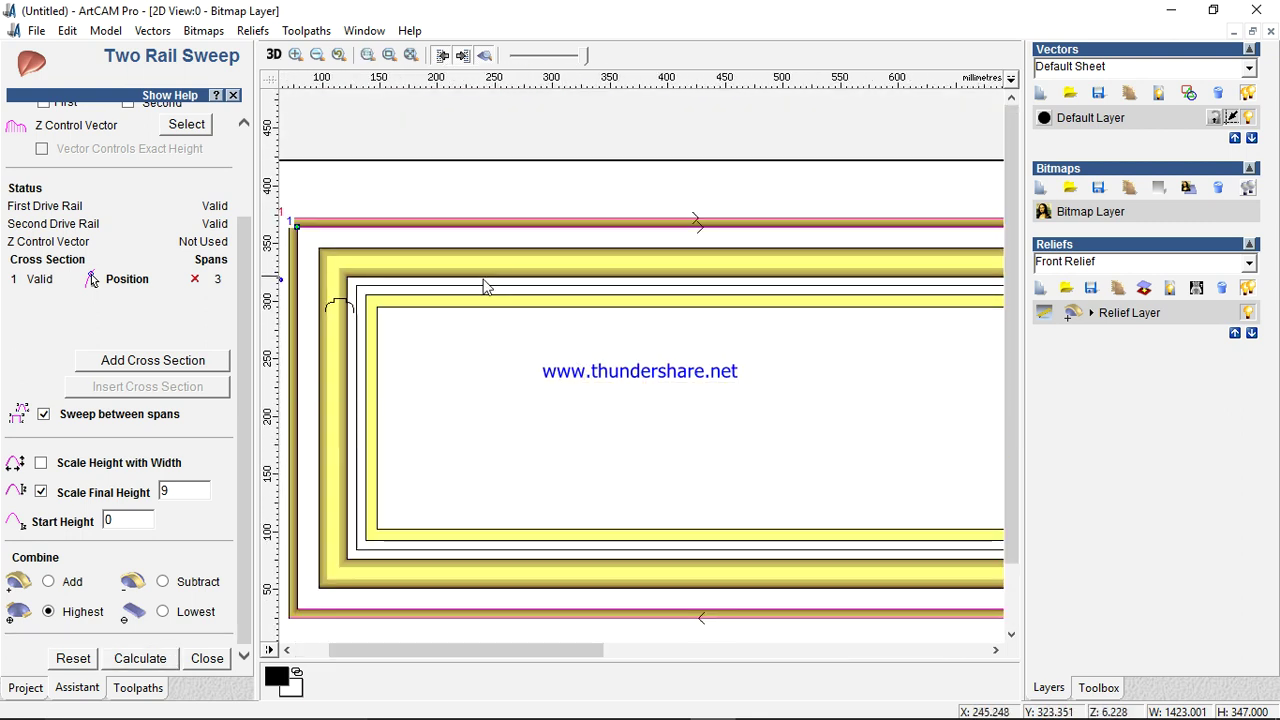
scroll(484, 287, up, 1)
scroll(480, 323, down, 2)
scroll(417, 360, up, 2)
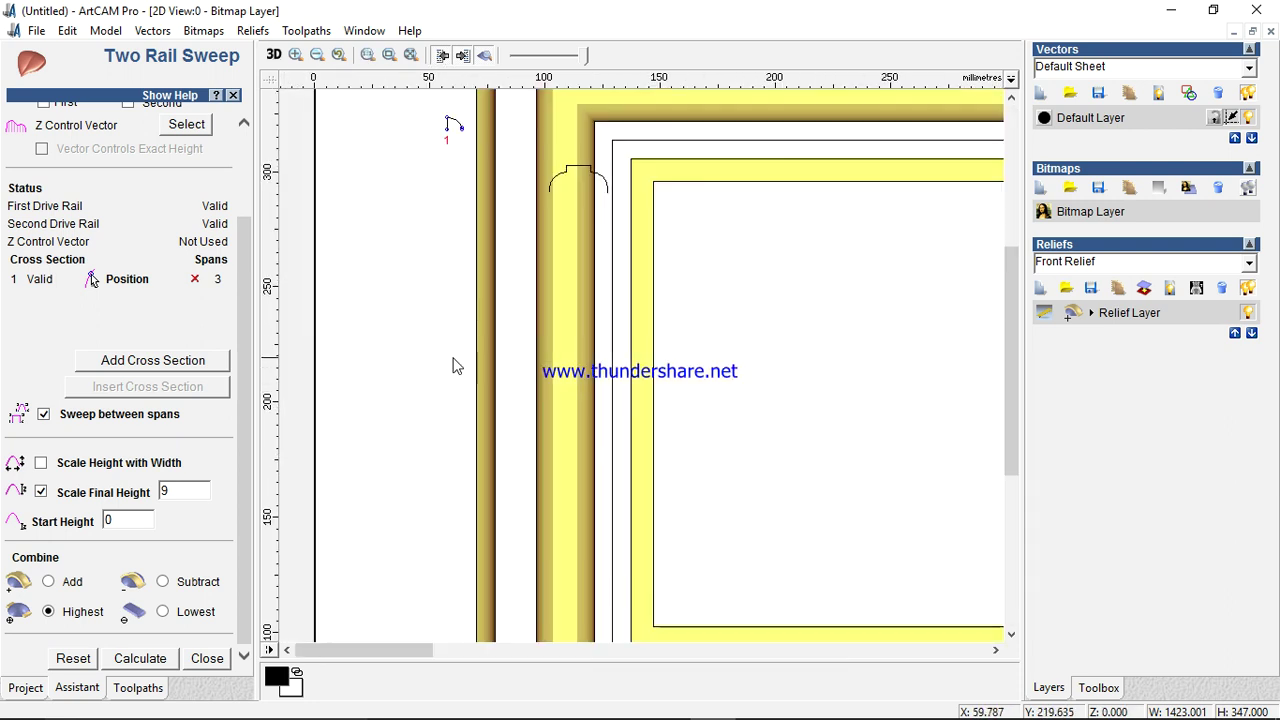
click(615, 393)
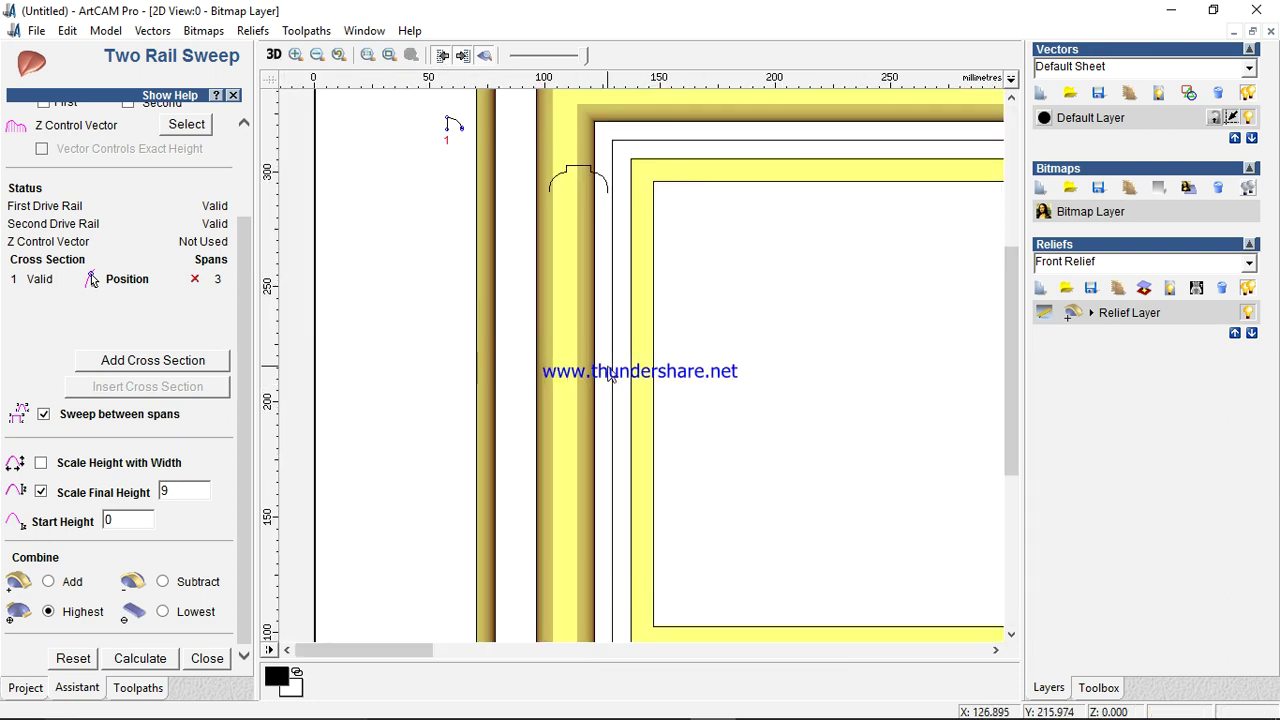
click(630, 375)
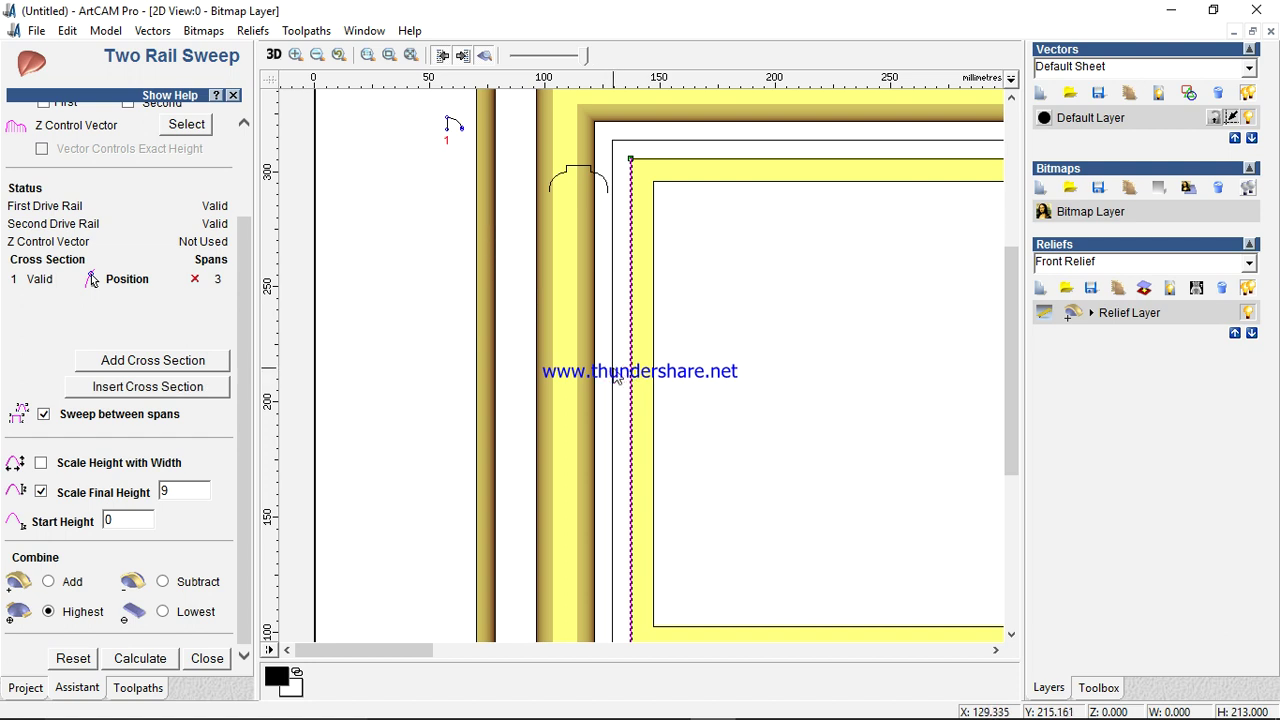
key(F3)
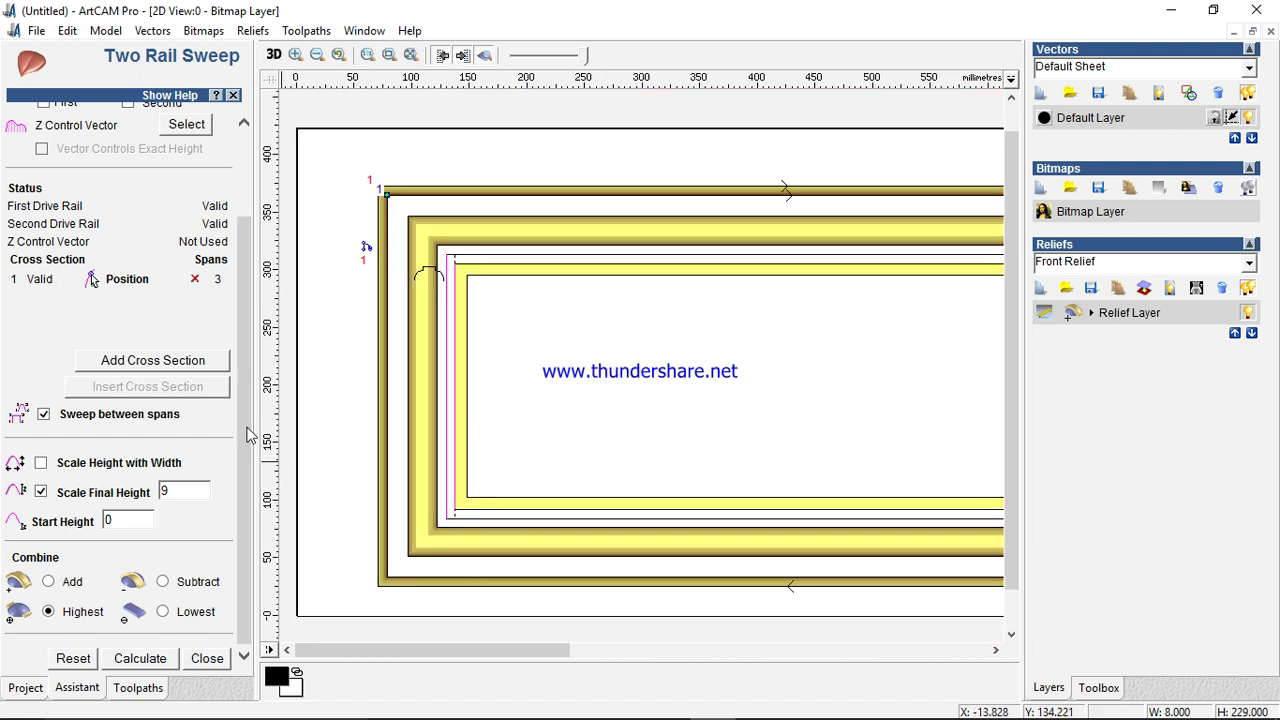
scroll(250, 435, up, 2)
click(195, 148)
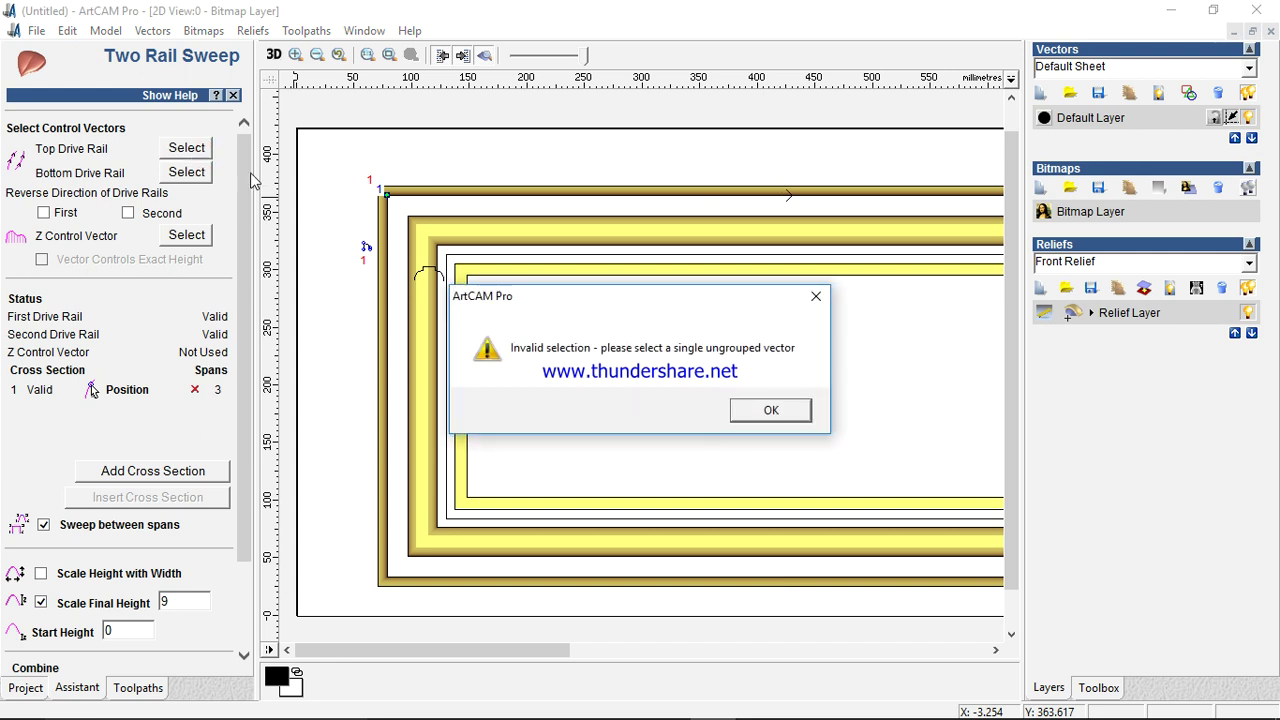
click(750, 424)
- Reselect the inner narrow band's two left sides as drive rails and calculate the quarter-round sweep between them
click(451, 358)
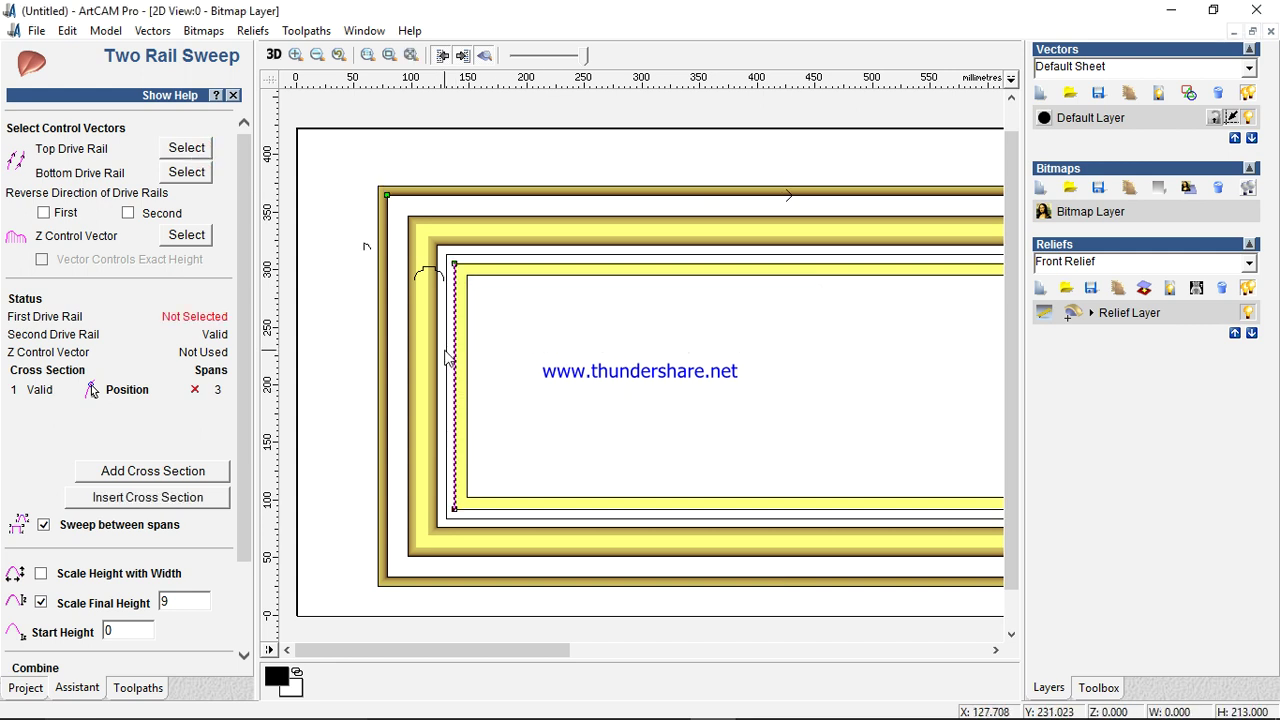
click(447, 352)
click(254, 127)
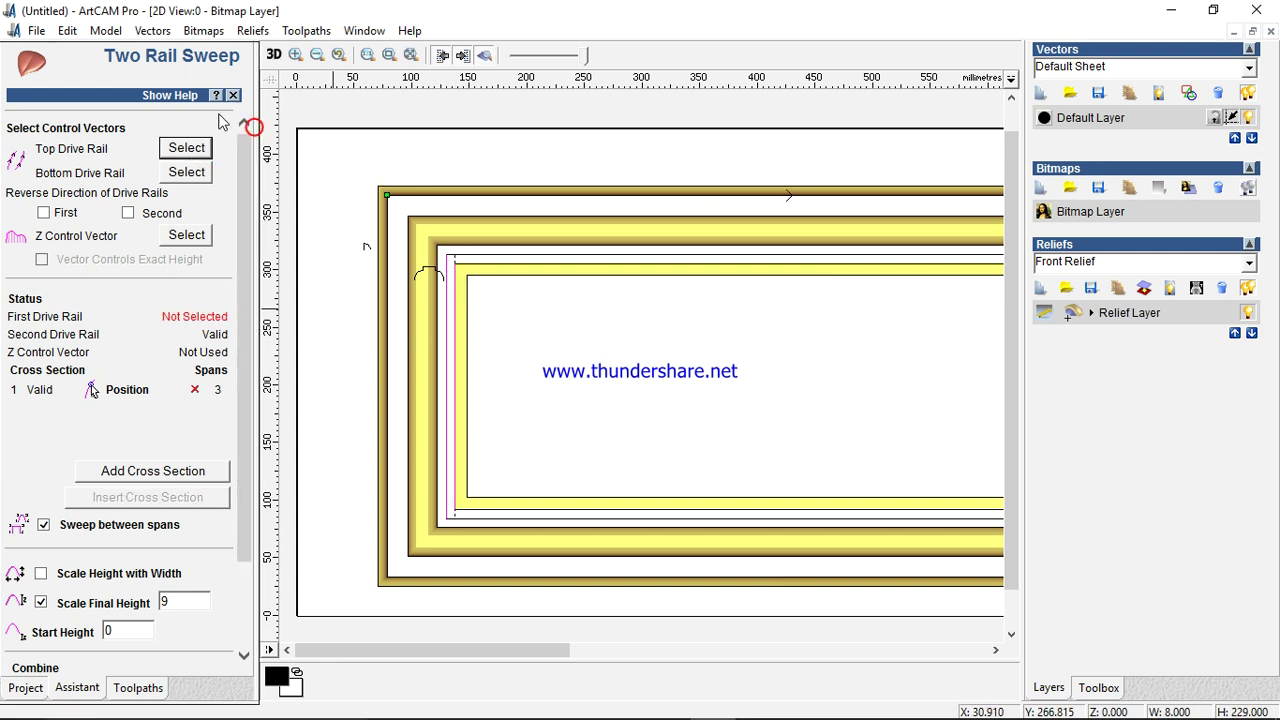
click(184, 147)
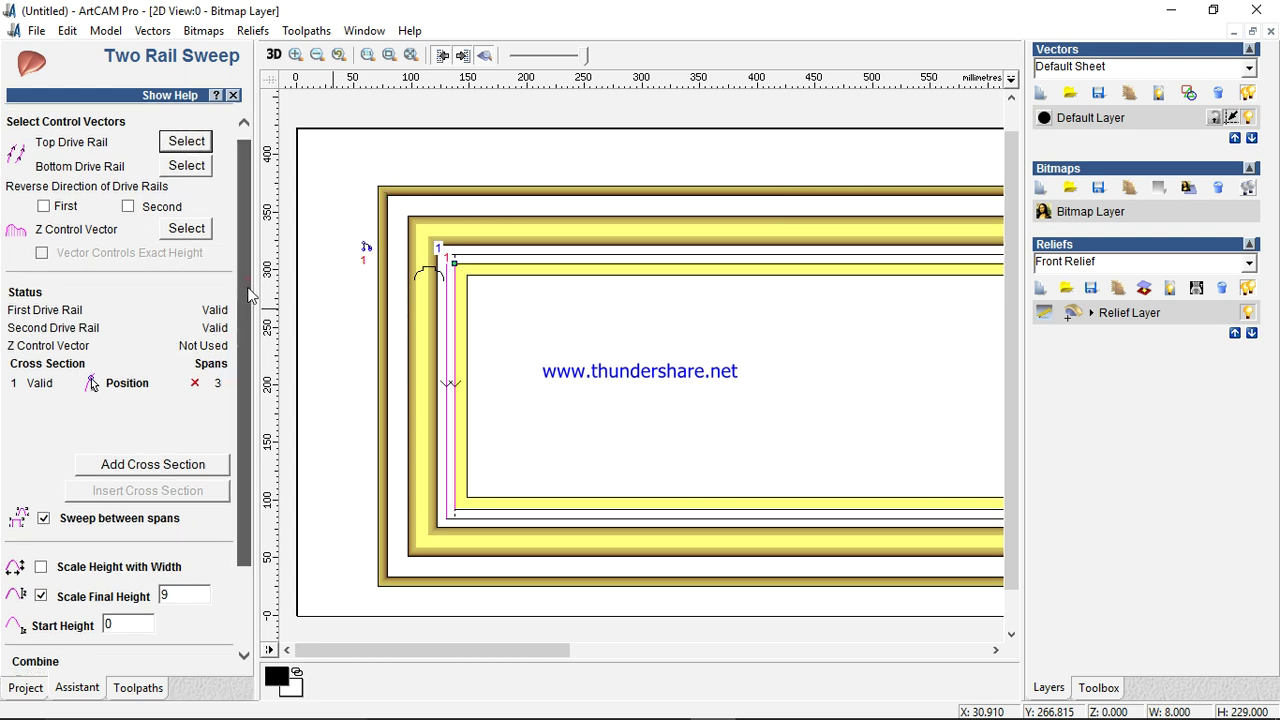
scroll(166, 592, down, 3)
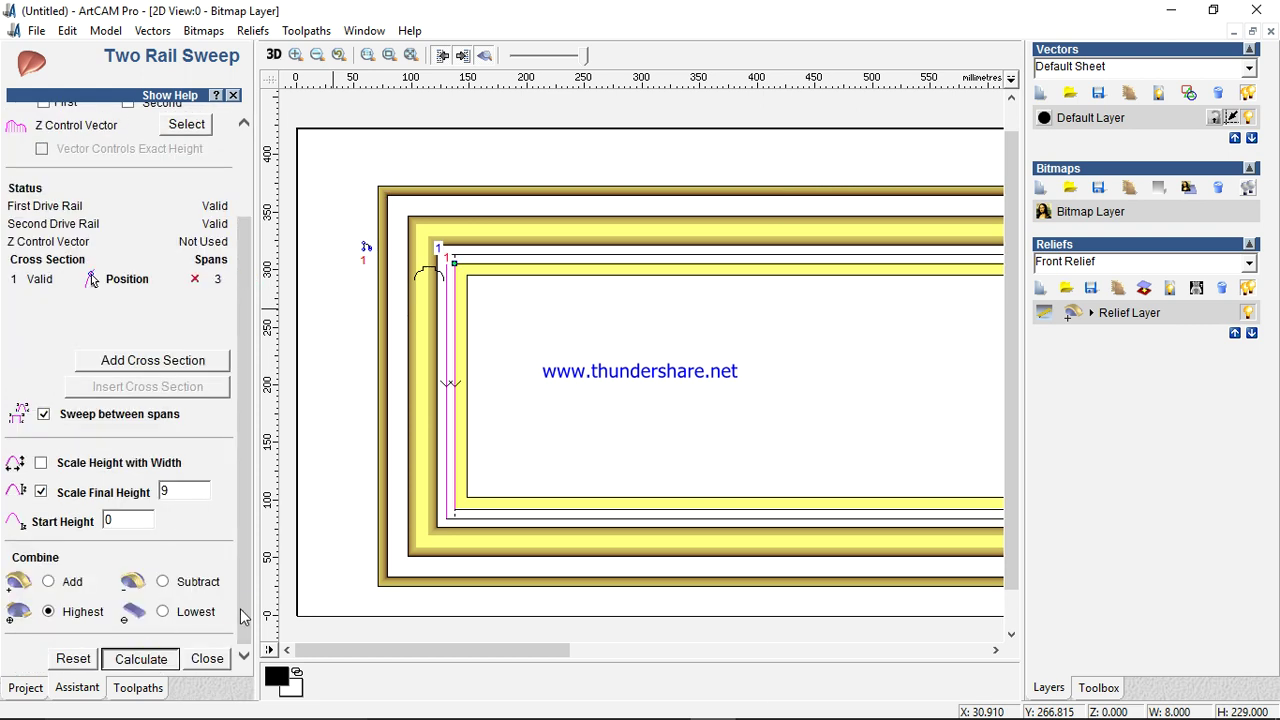
click(141, 658)
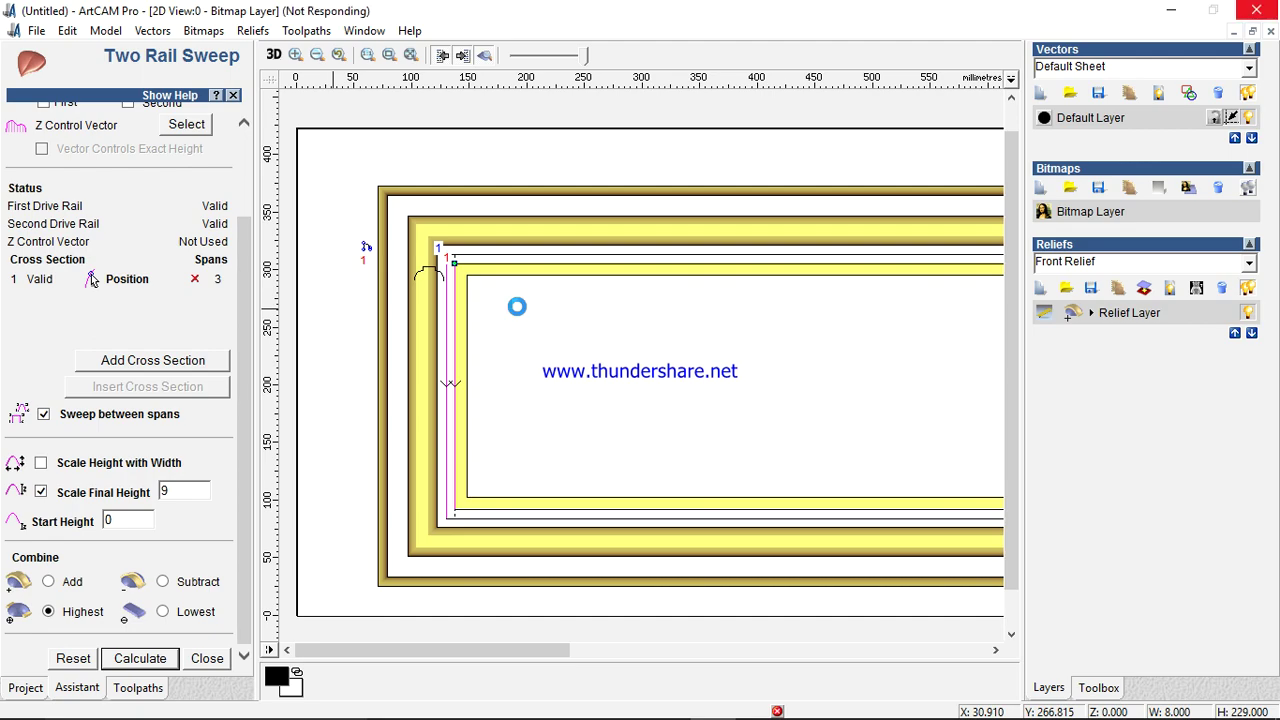
- Sweep the quarter-round profile along the inner narrow band's remaining three sides, using its two rails with neither direction reversed
scroll(517, 306, up, 2)
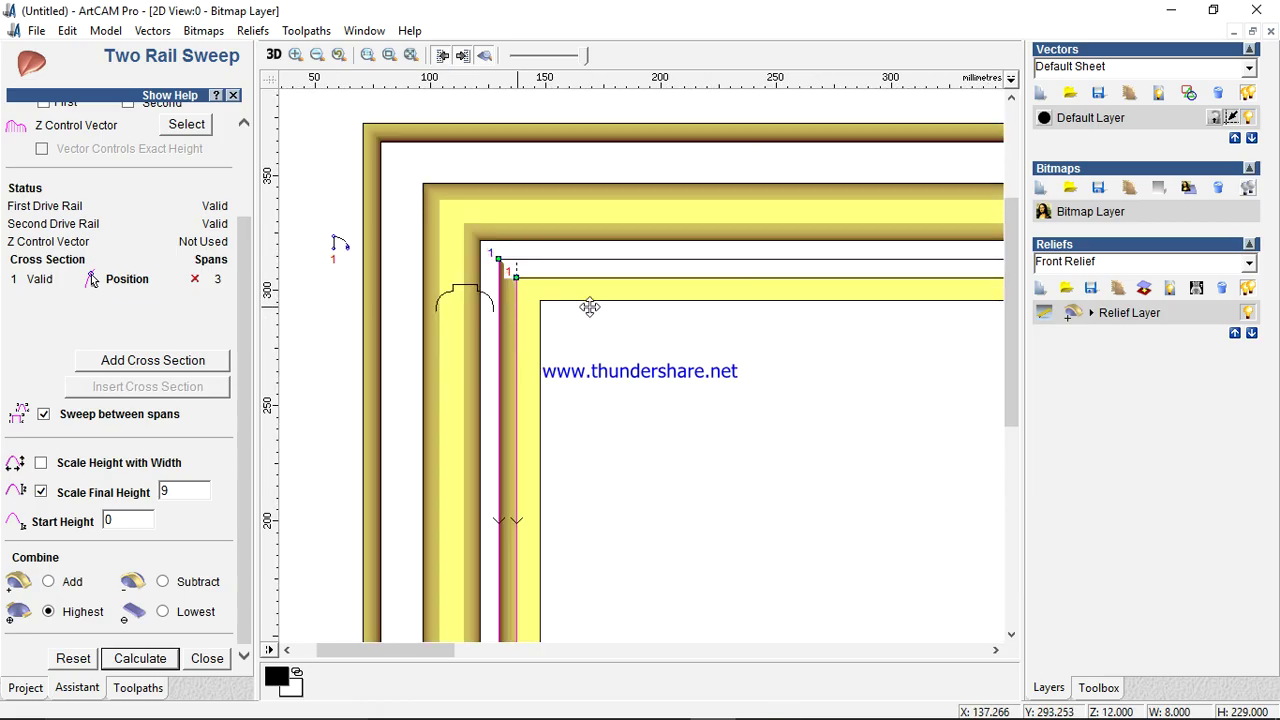
scroll(590, 300, up, 2)
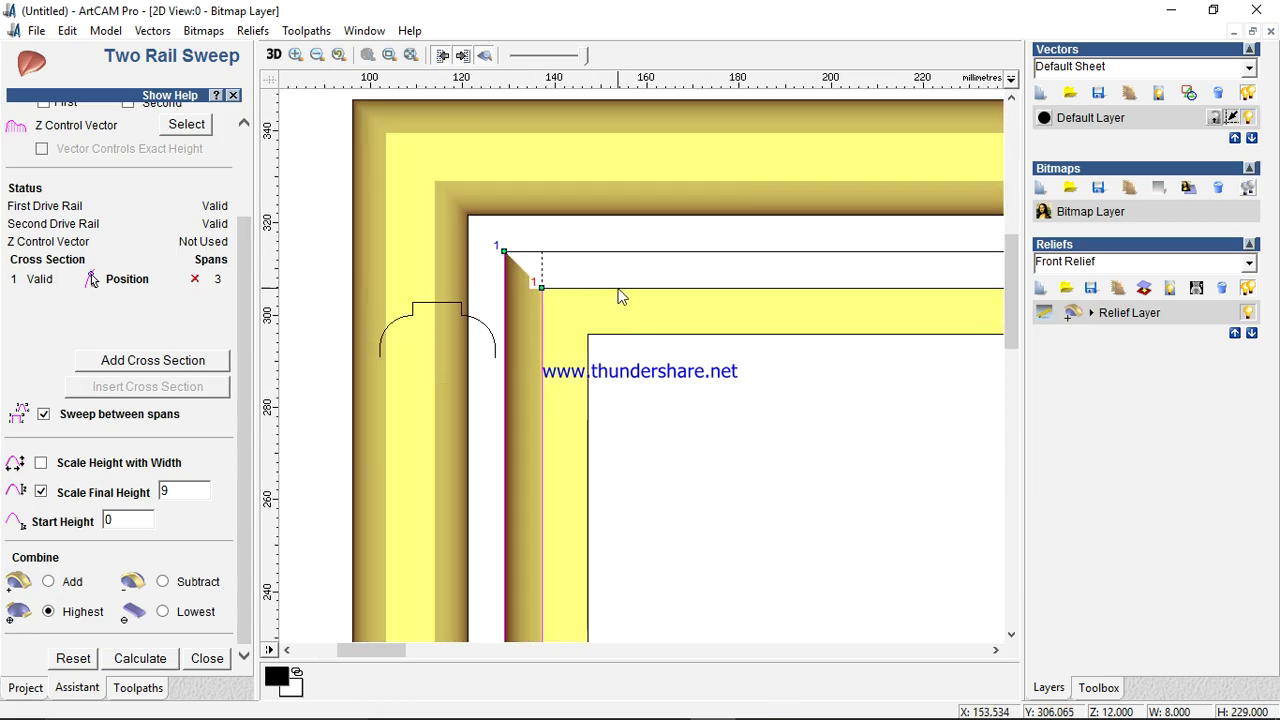
click(634, 270)
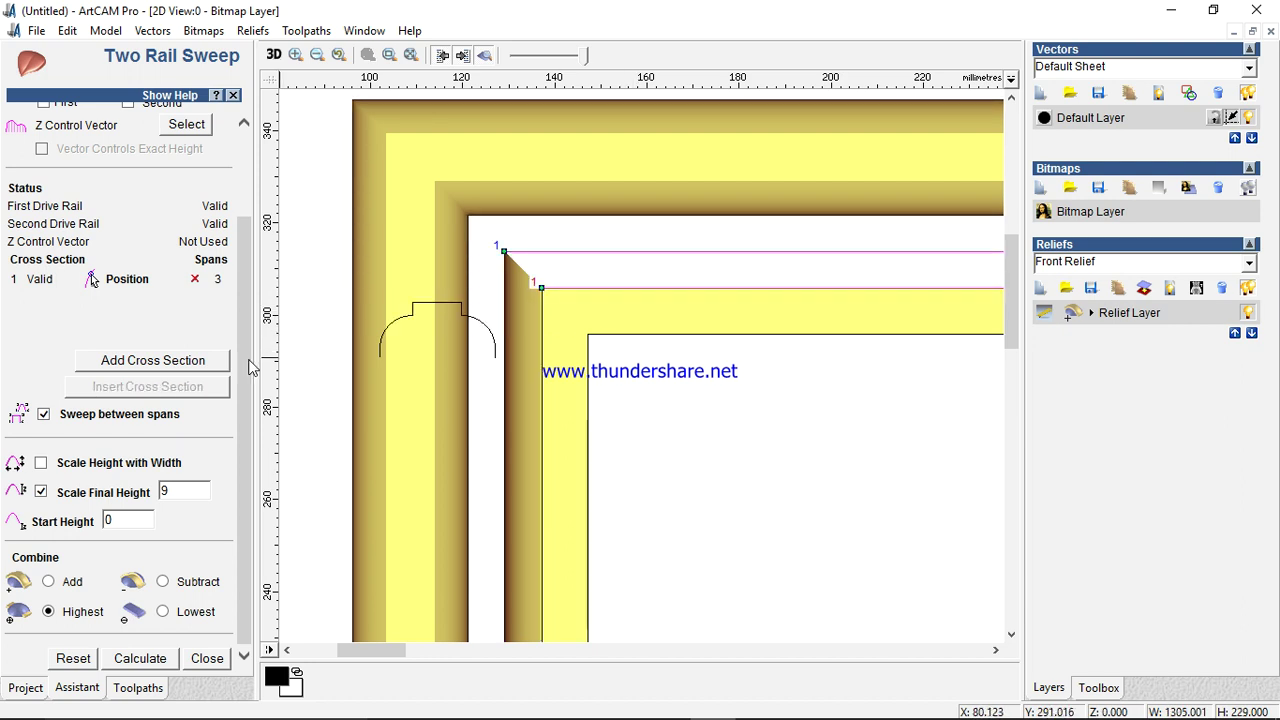
scroll(251, 362, up, 2)
key(F3)
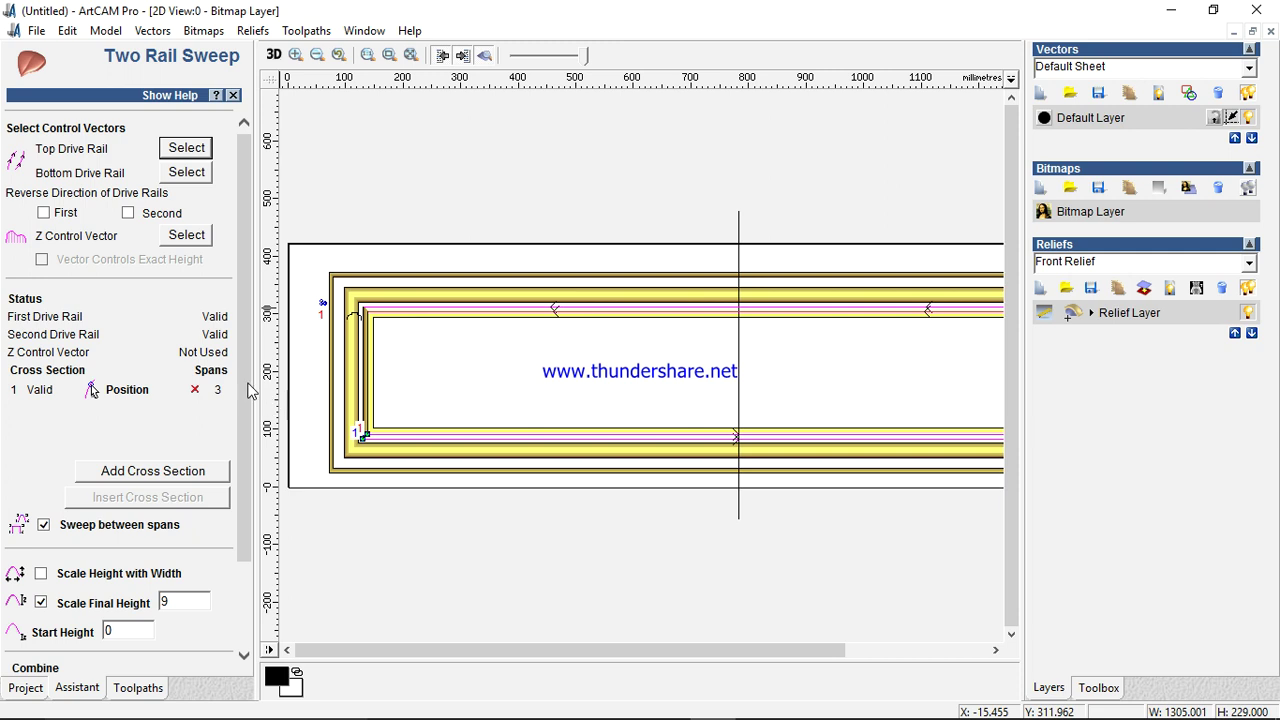
scroll(246, 389, down, 2)
click(142, 660)
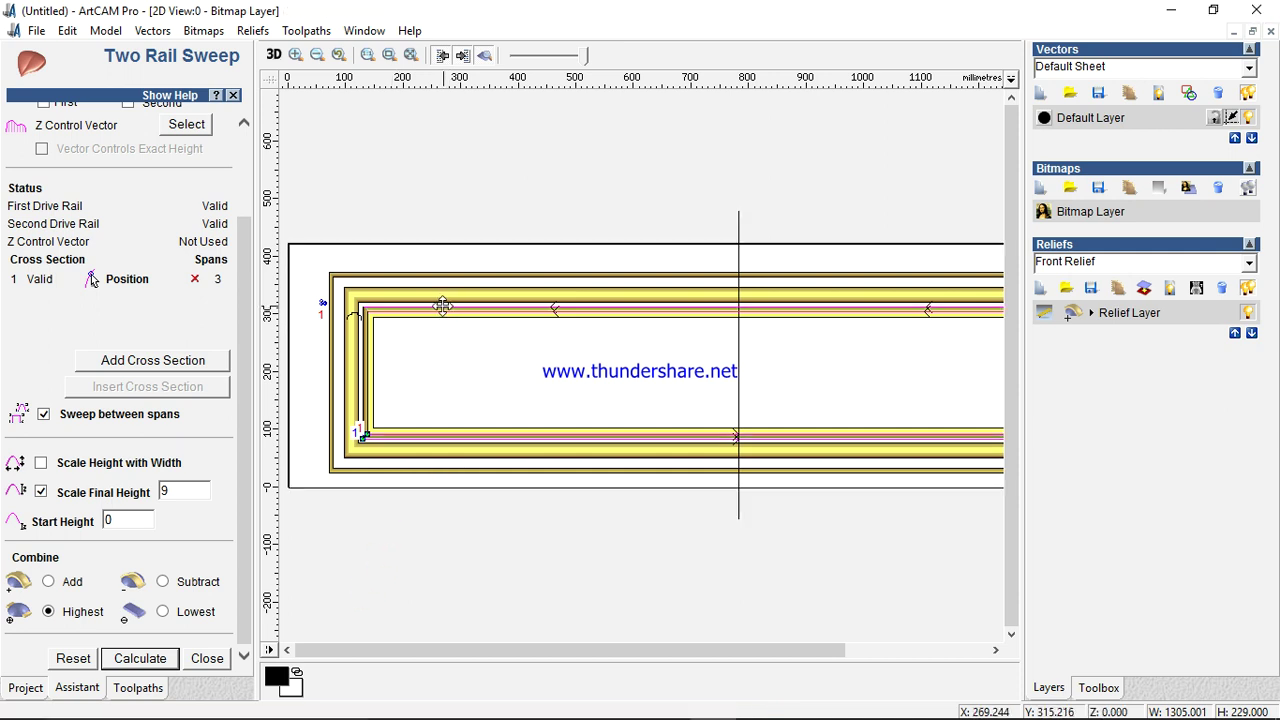
scroll(497, 360, up, 2)
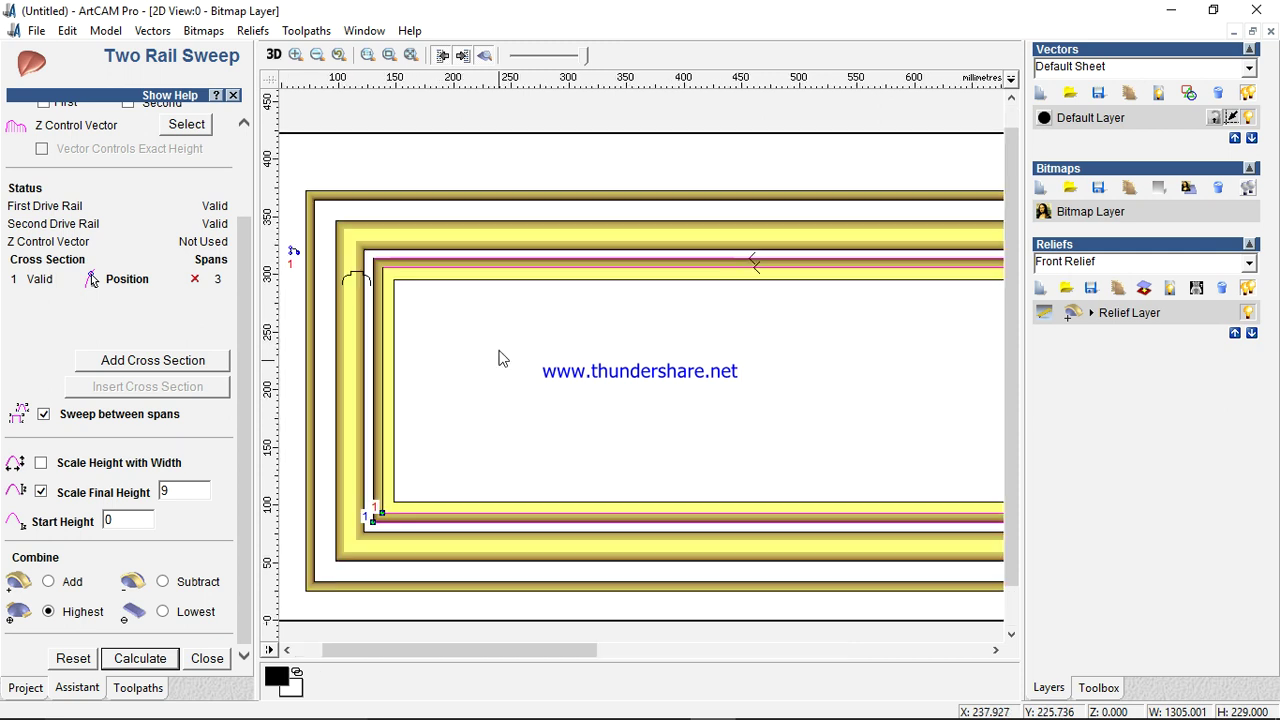
- Close the two-rail sweep and mirror-merge the relief left over right
click(207, 658)
click(186, 487)
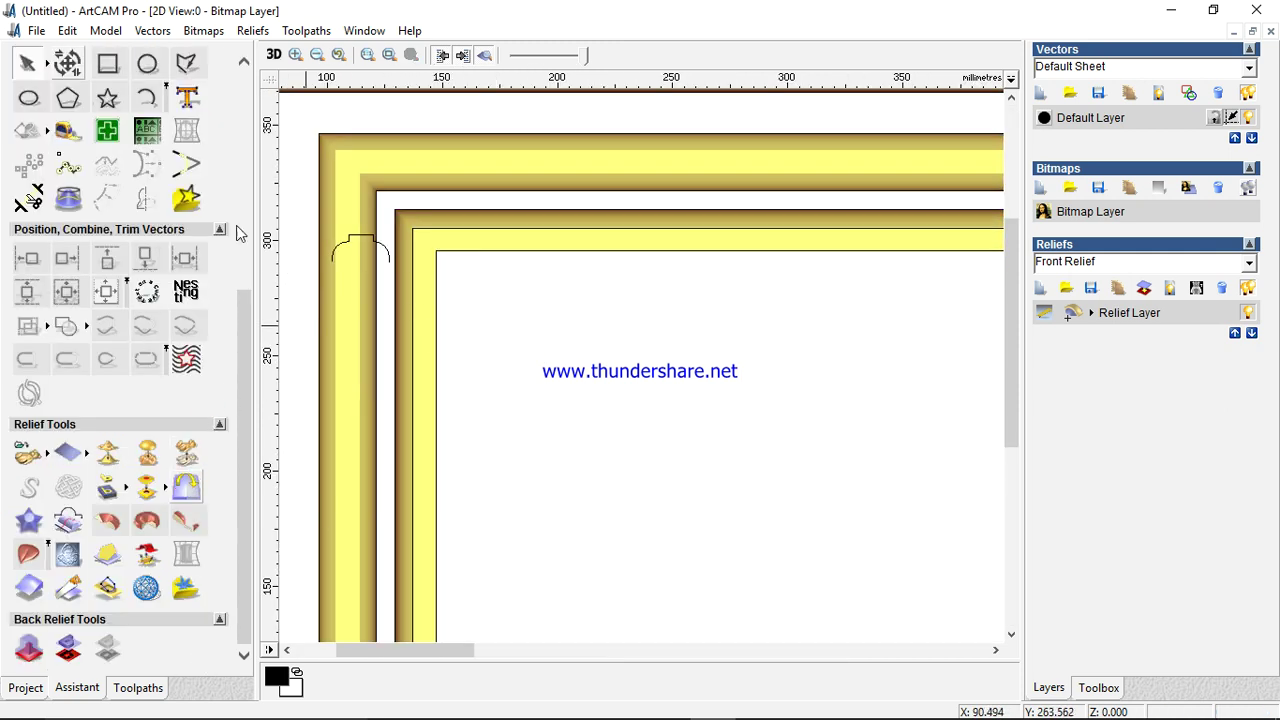
click(166, 276)
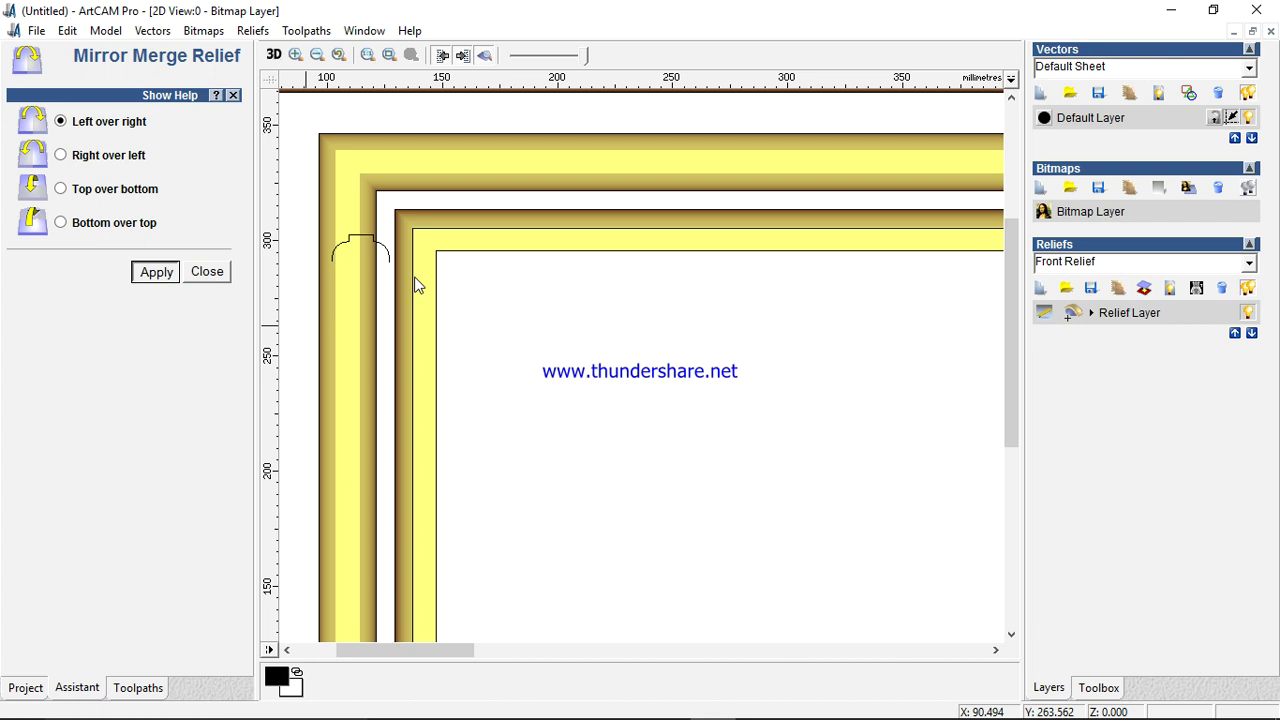
scroll(417, 284, up, 3)
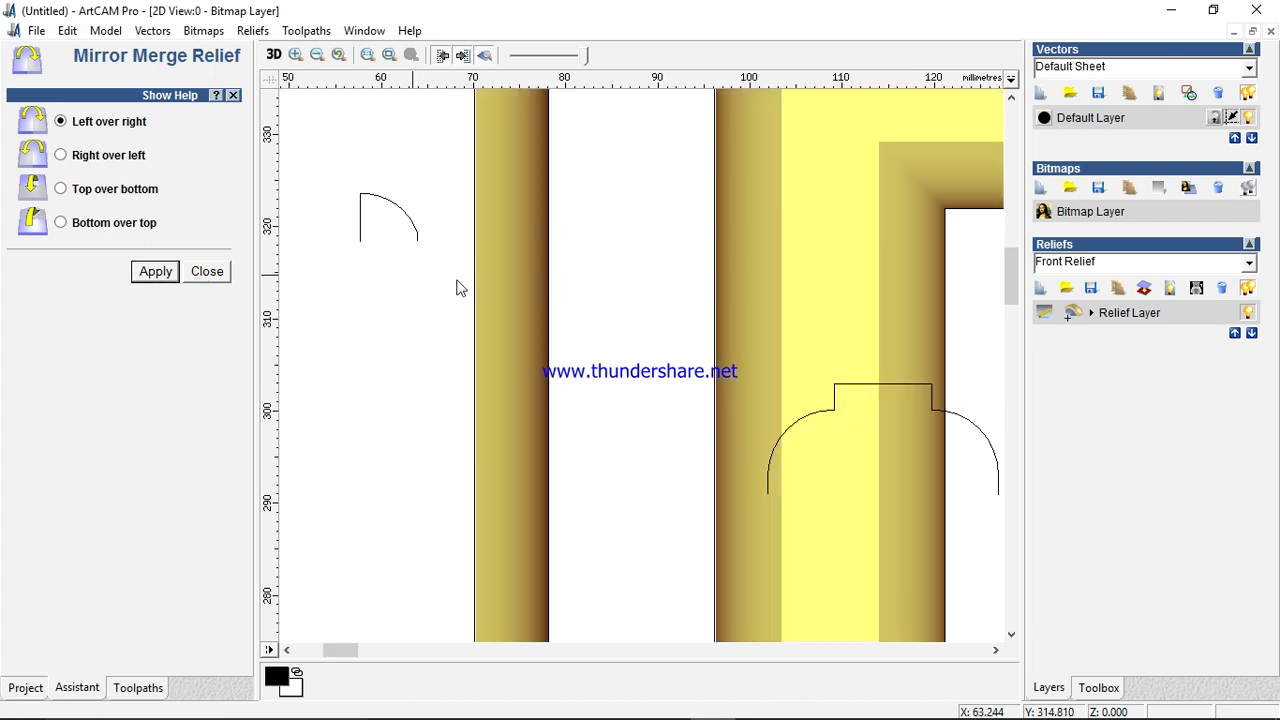
key(Escape)
scroll(638, 408, down, 3)
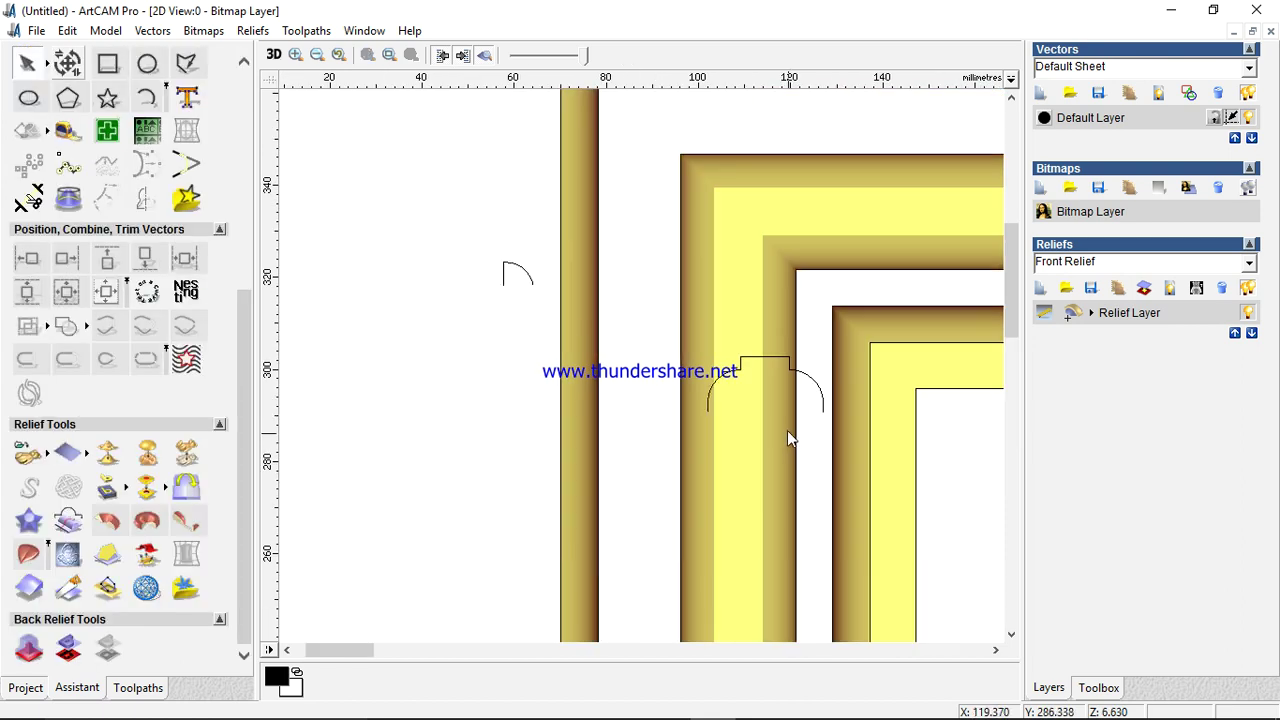
- Cut the stepped moulding profile vector at the node between its raised flat top and the right-hand arc
scroll(787, 432, up, 3)
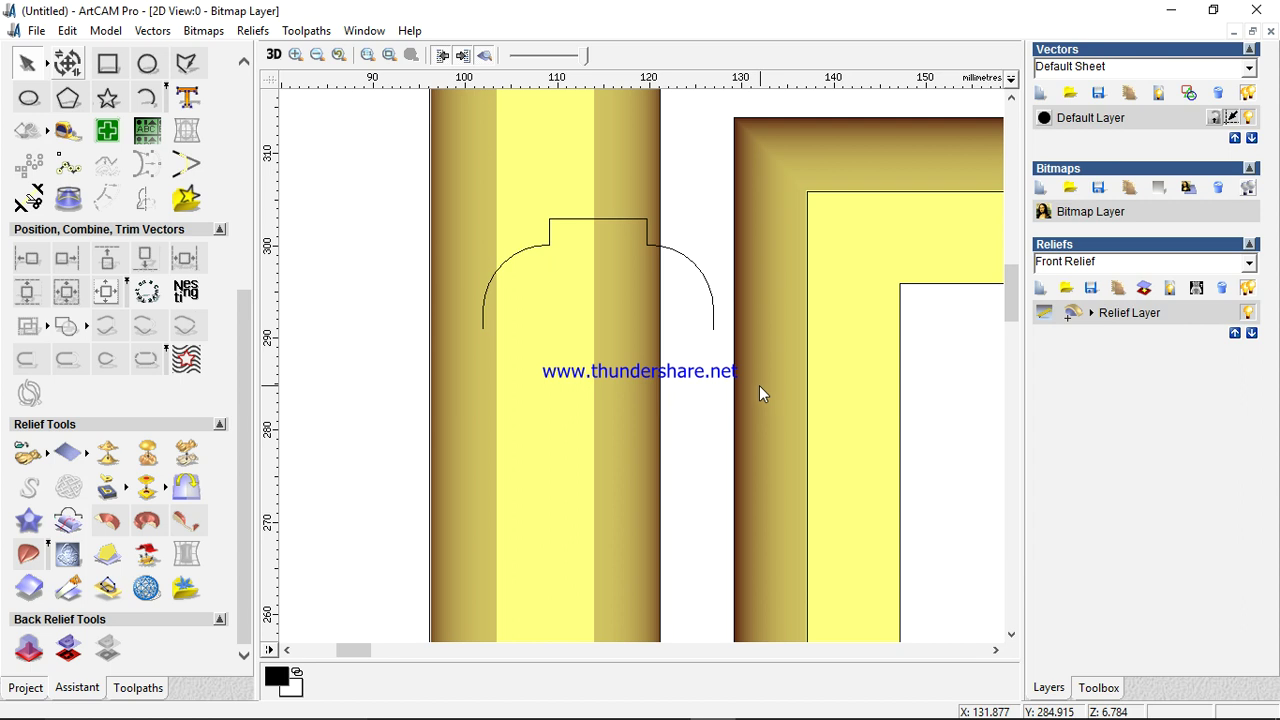
click(647, 242)
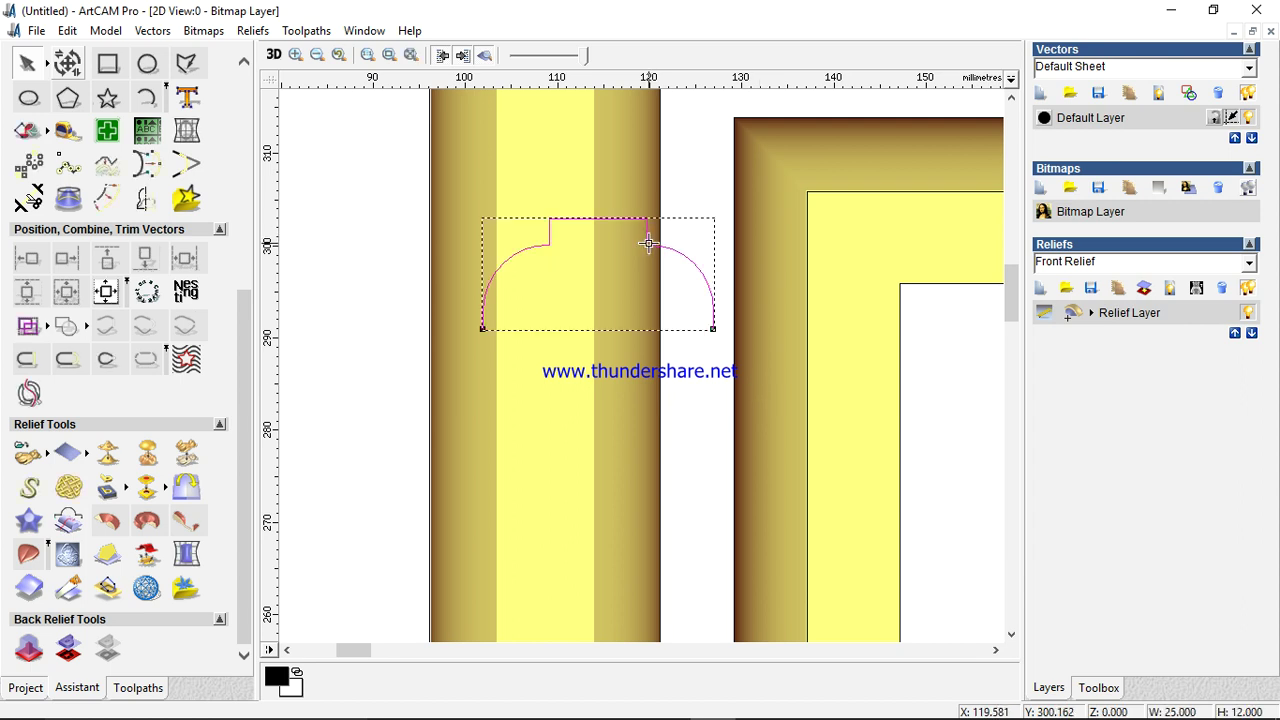
key(c)
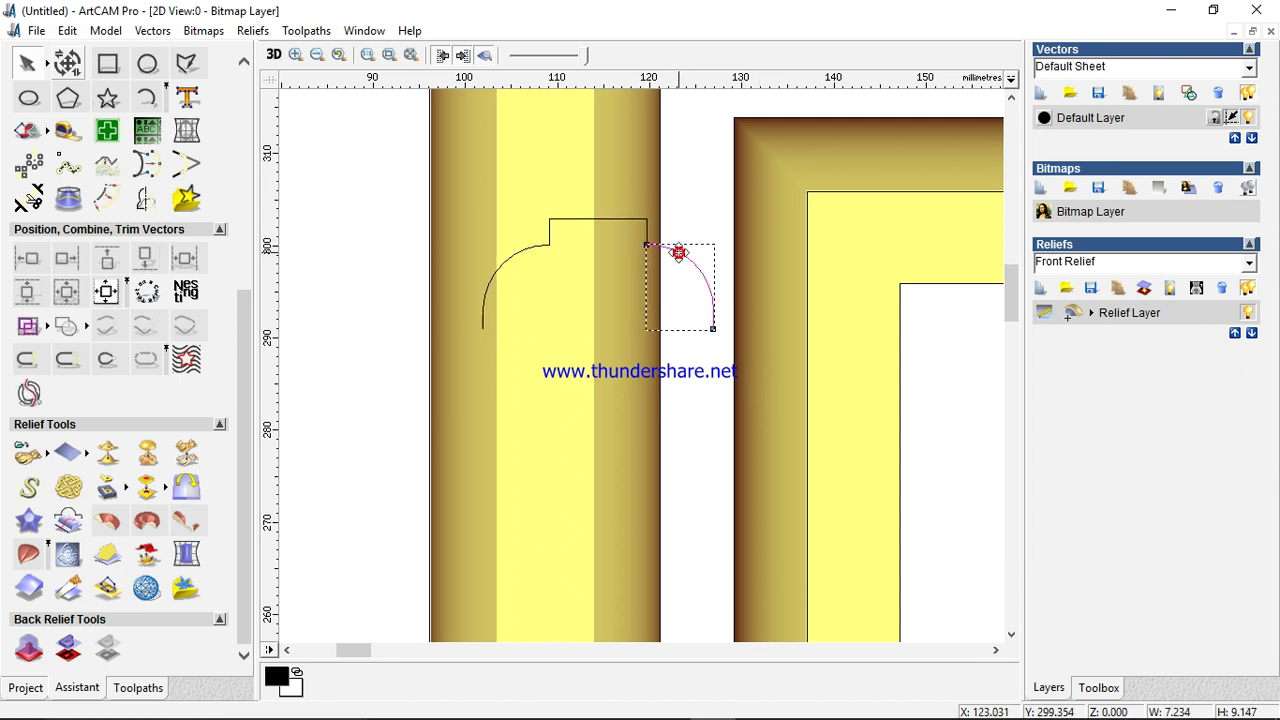
click(676, 251)
click(595, 268)
scroll(594, 254, down, 3)
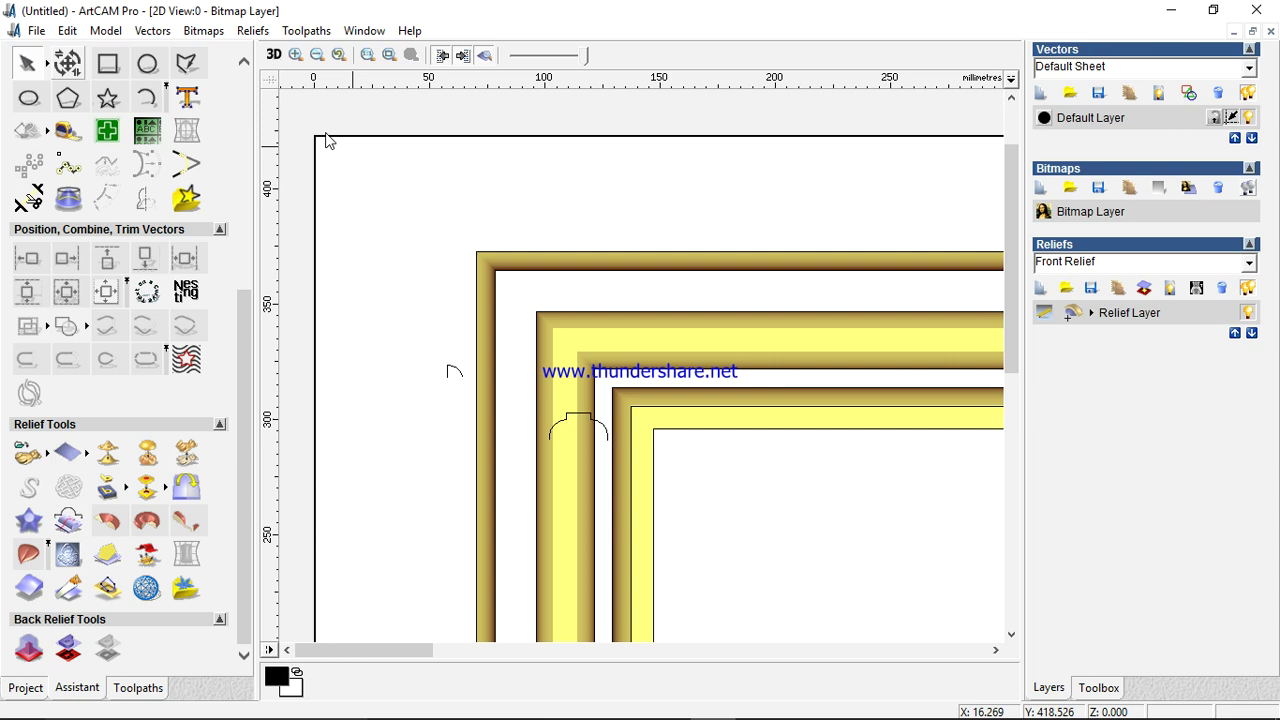
- Examine the frame's swept mouldings and mitred corner in the 3D view, and return to the 2D view
click(273, 54)
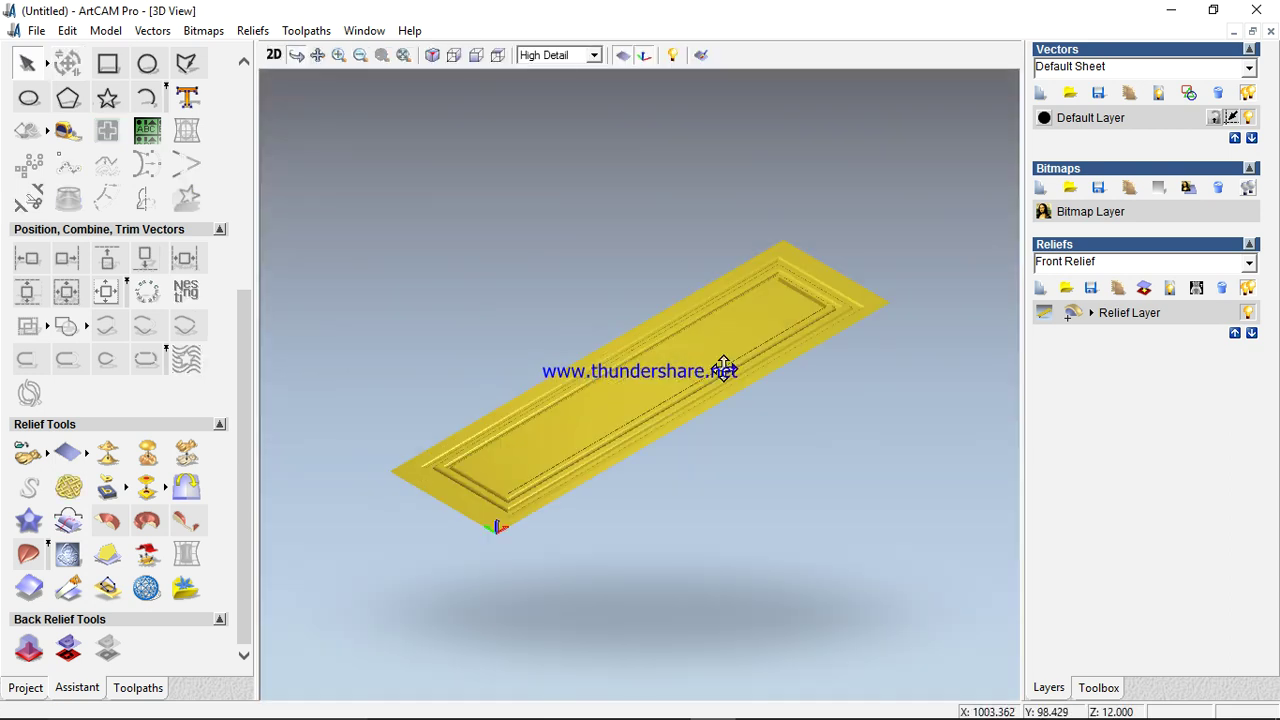
scroll(724, 364, up, 3)
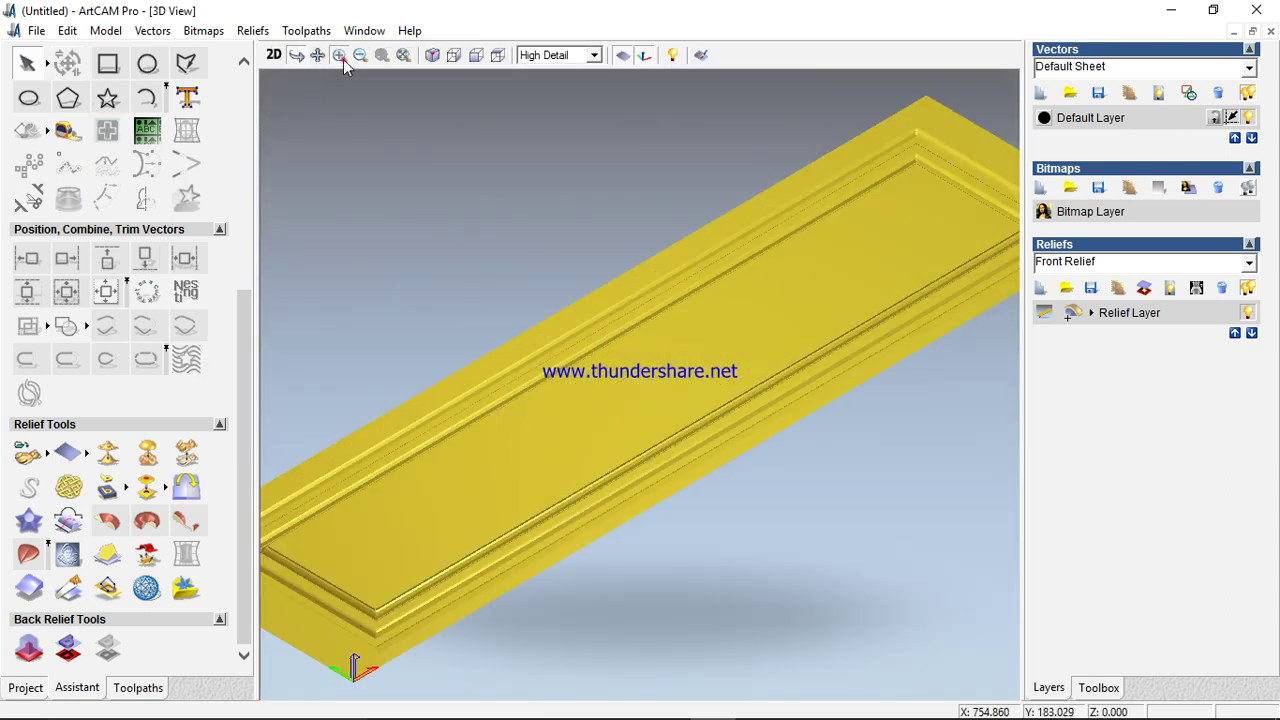
drag(313, 452, 317, 551)
scroll(426, 603, up, 5)
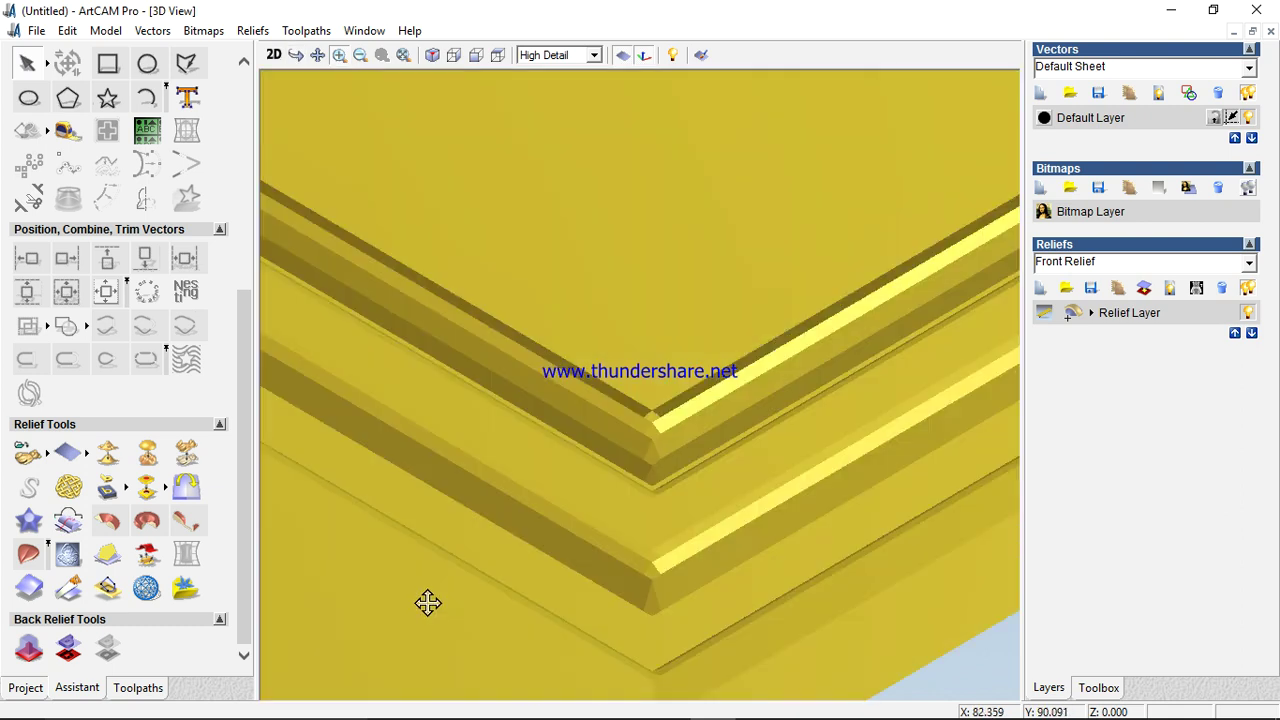
mouse_move(670, 522)
mouse_down()
mouse_move(603, 597)
mouse_move(546, 530)
mouse_up()
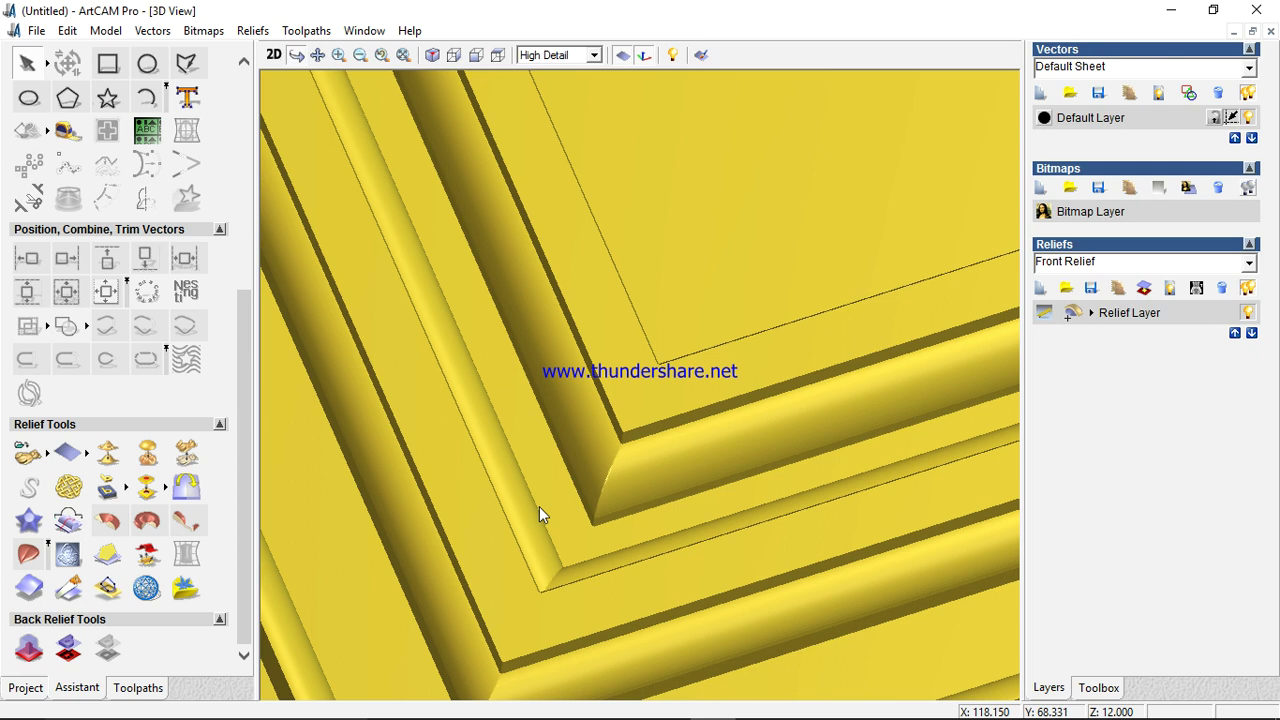
click(274, 56)
scroll(569, 383, up, 3)
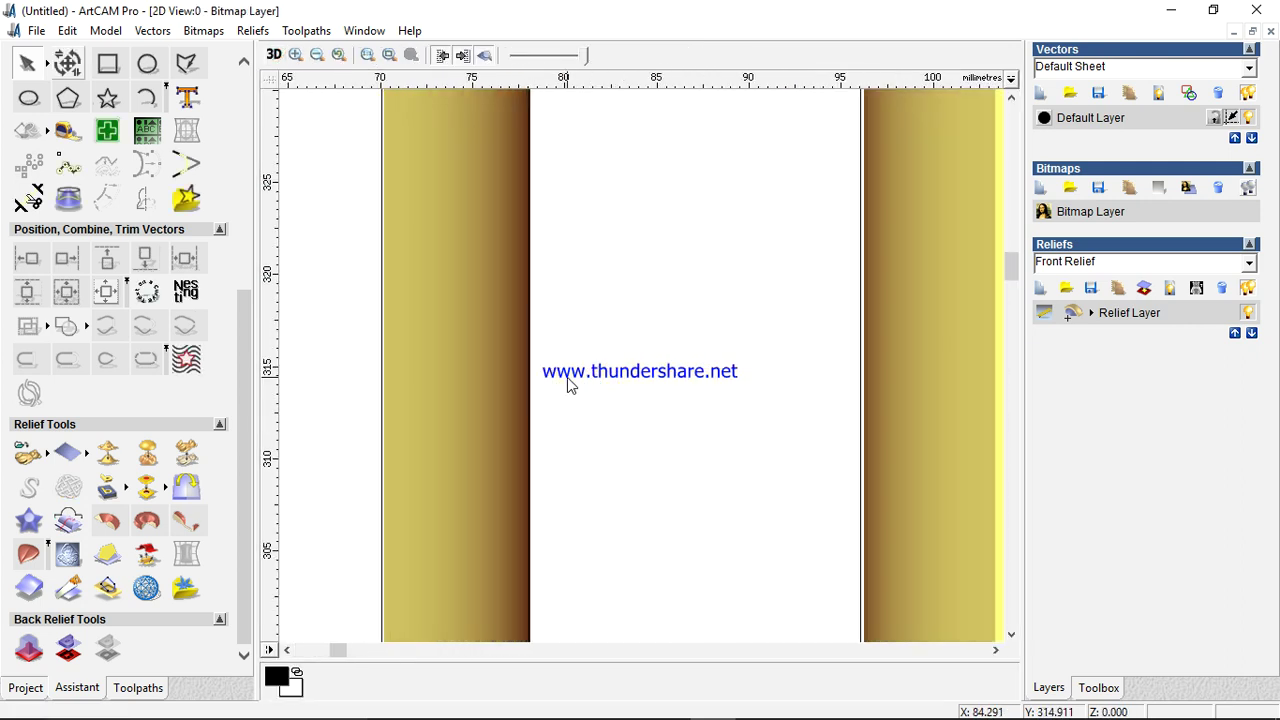
scroll(700, 405, down, 2)
scroll(707, 412, up, 1)
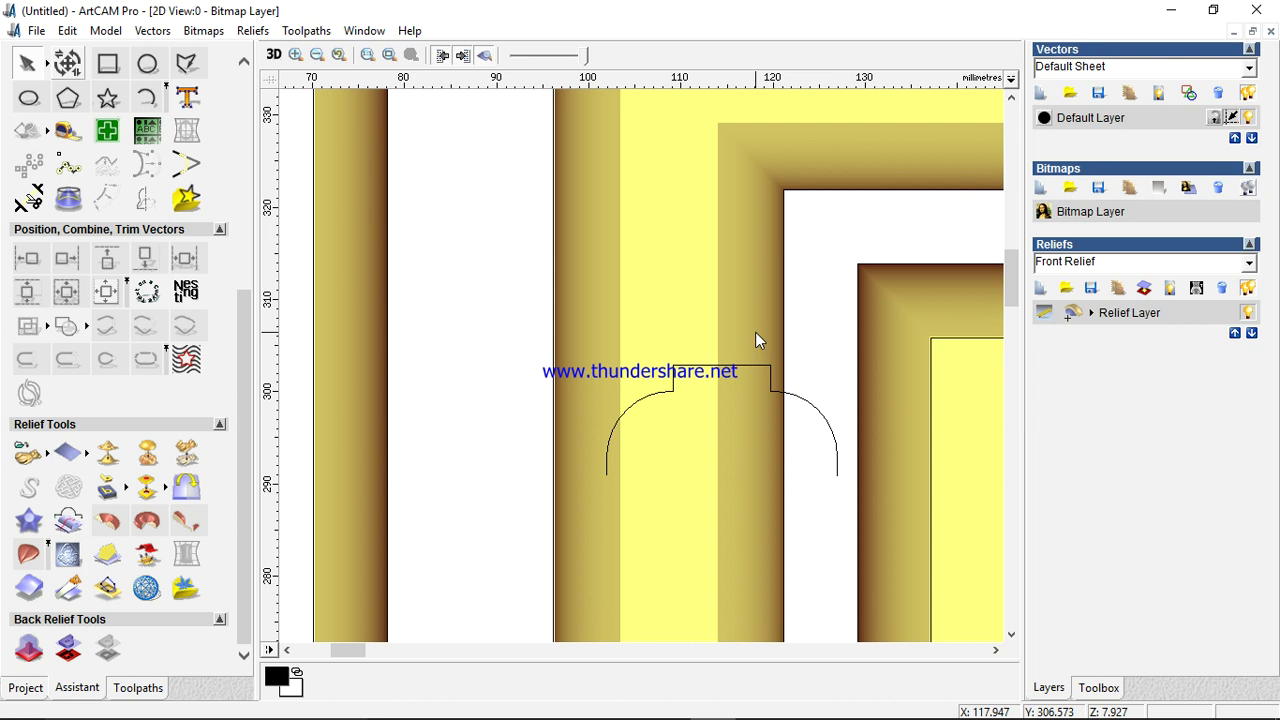
scroll(729, 256, down, 2)
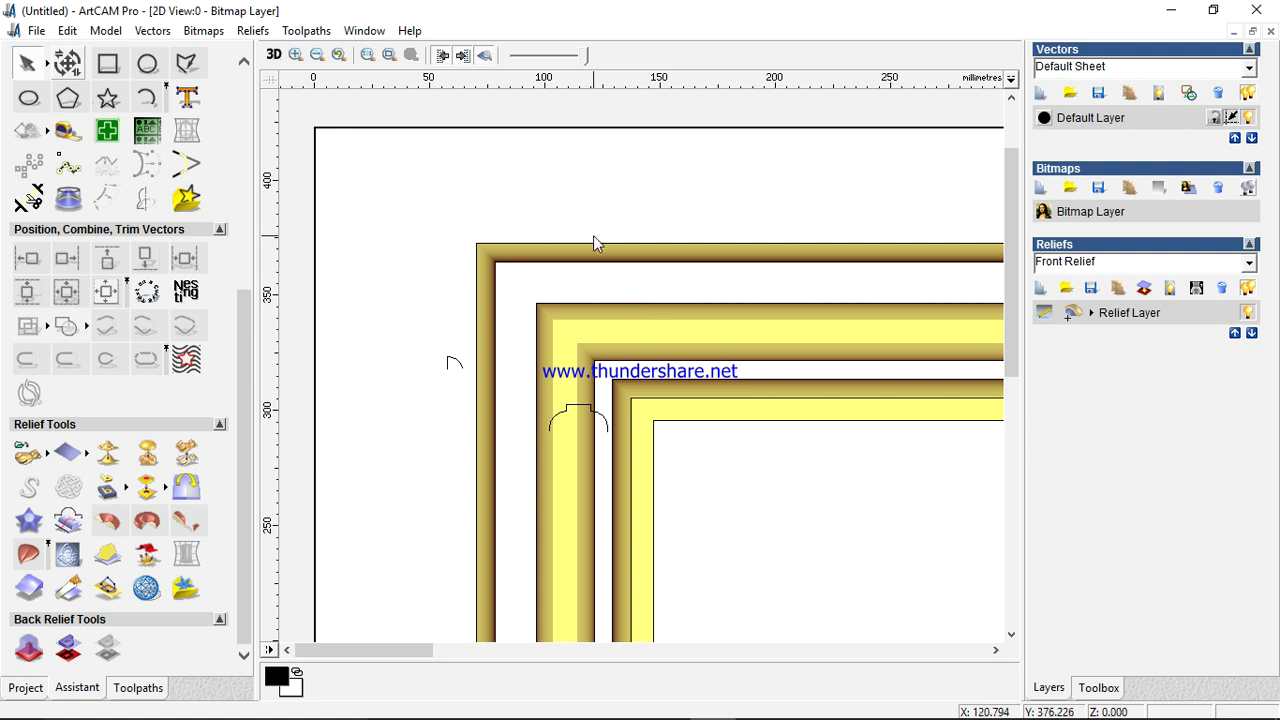
- Save the model as 11 in ArtCAM Model format on the New Volume (E:) drive
scroll(714, 217, down, 1)
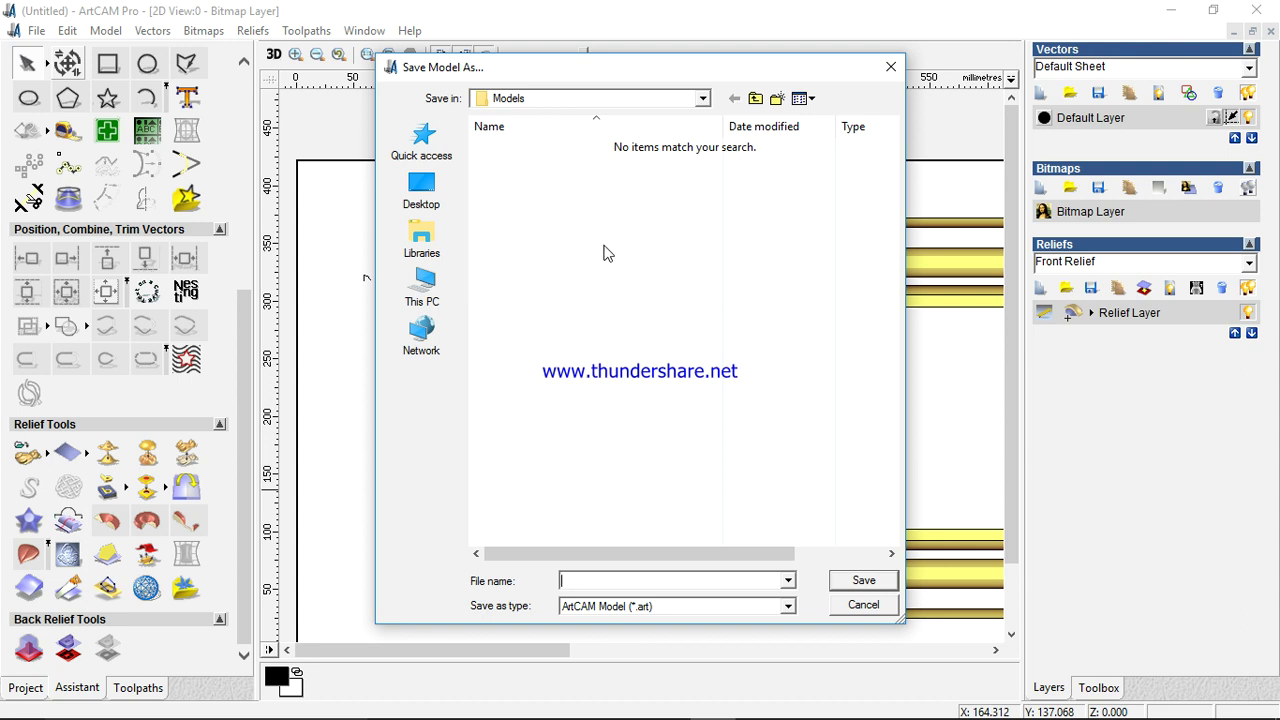
click(755, 99)
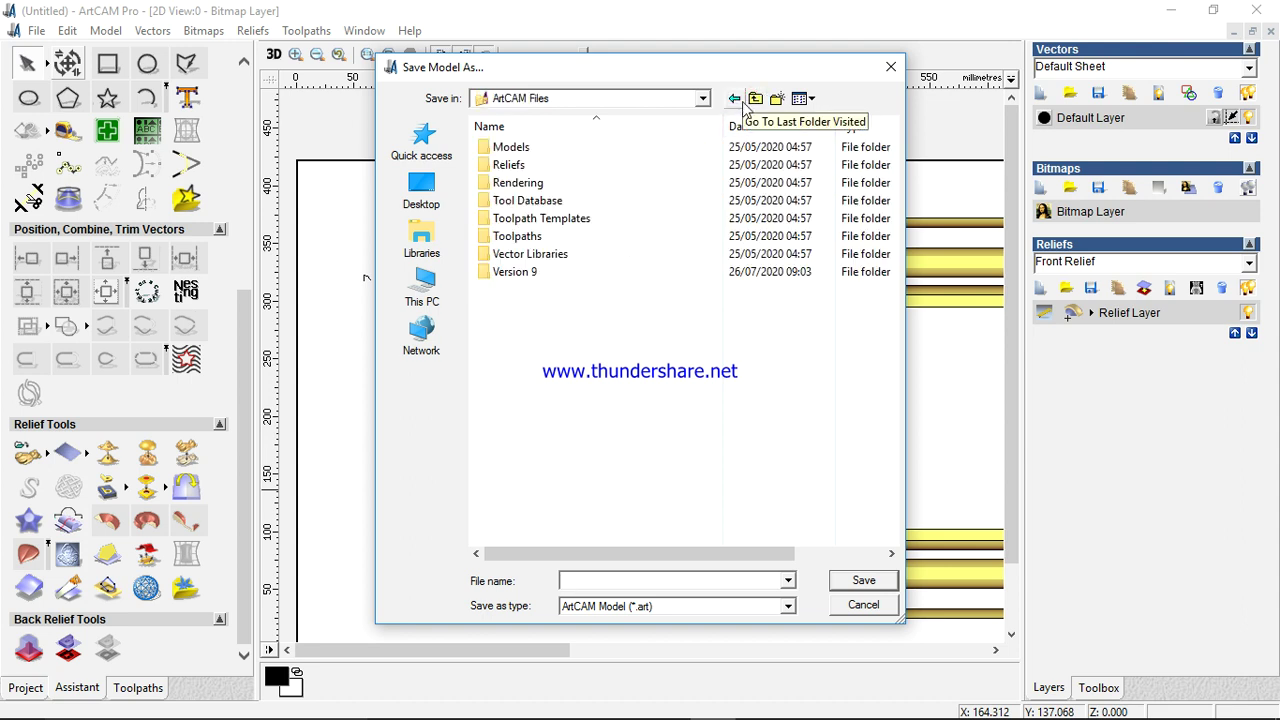
click(755, 102)
click(755, 100)
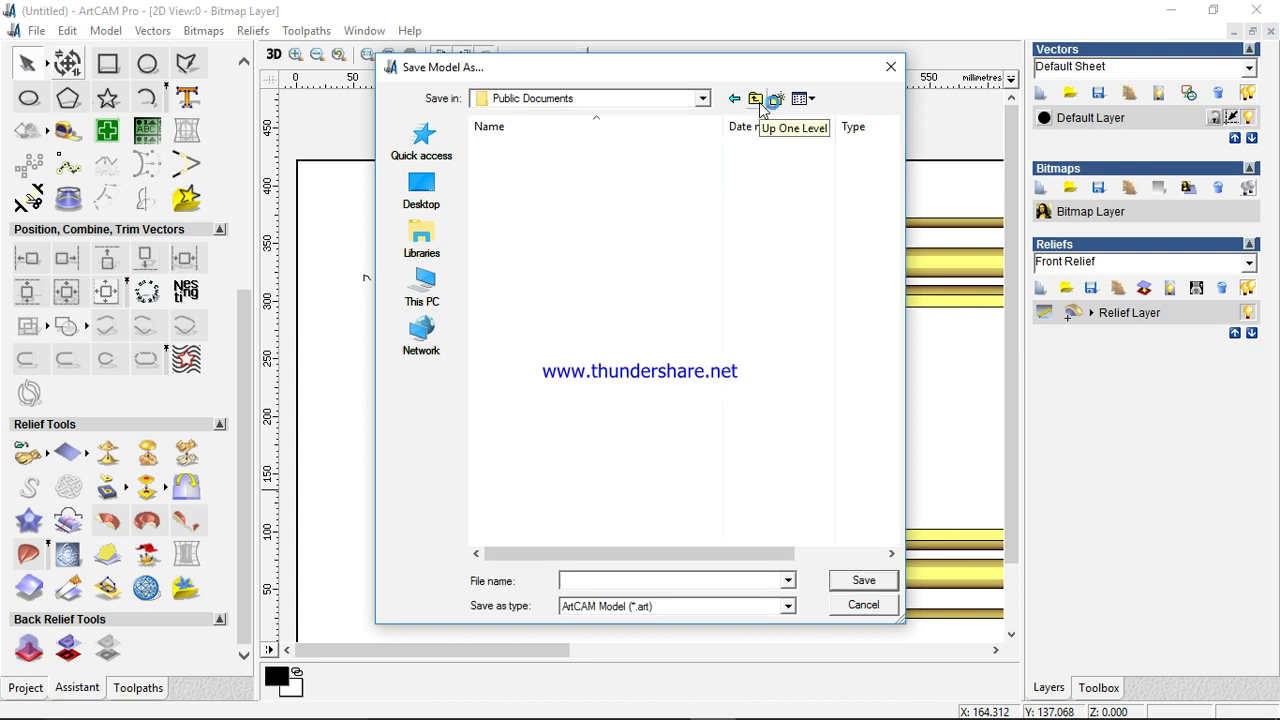
click(757, 100)
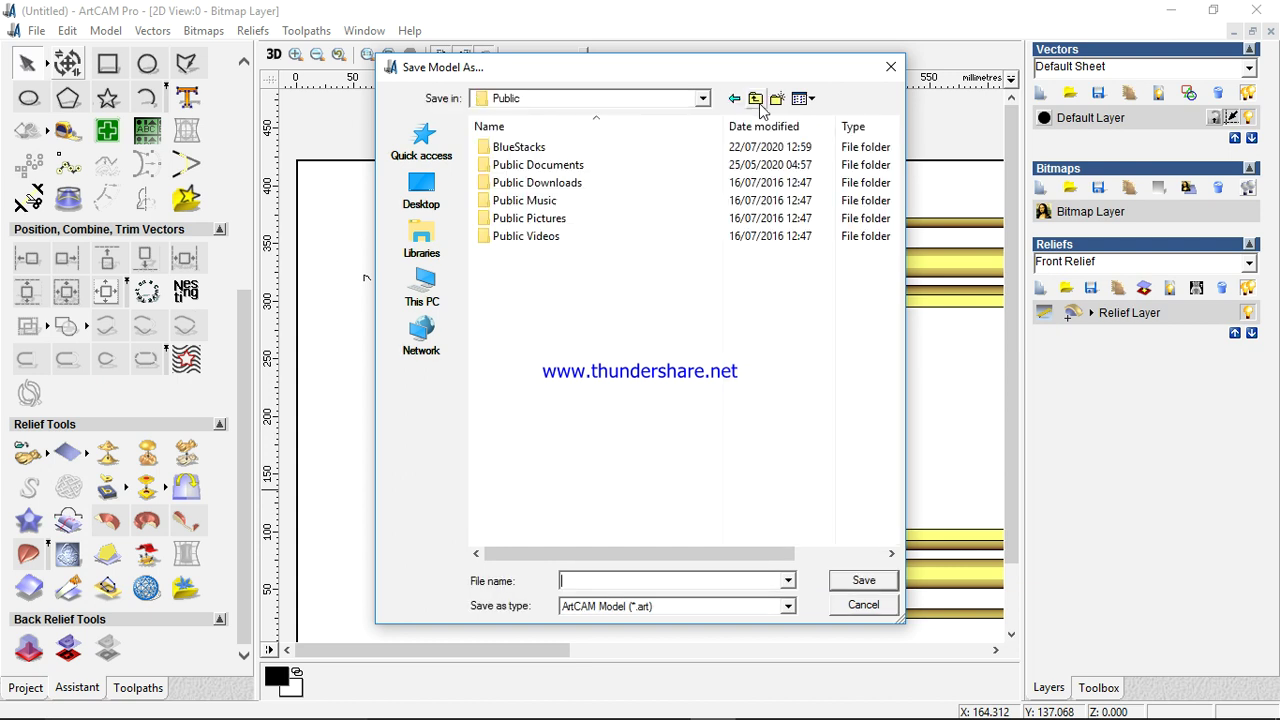
click(754, 105)
click(755, 99)
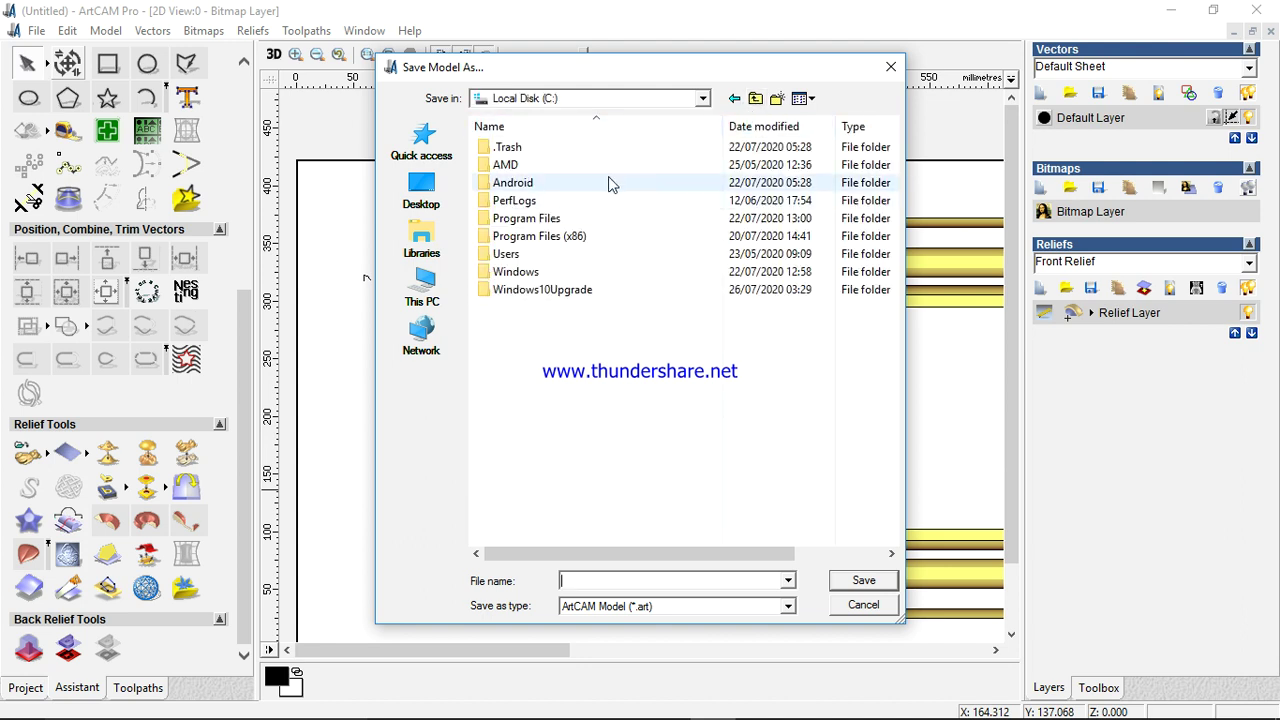
click(750, 100)
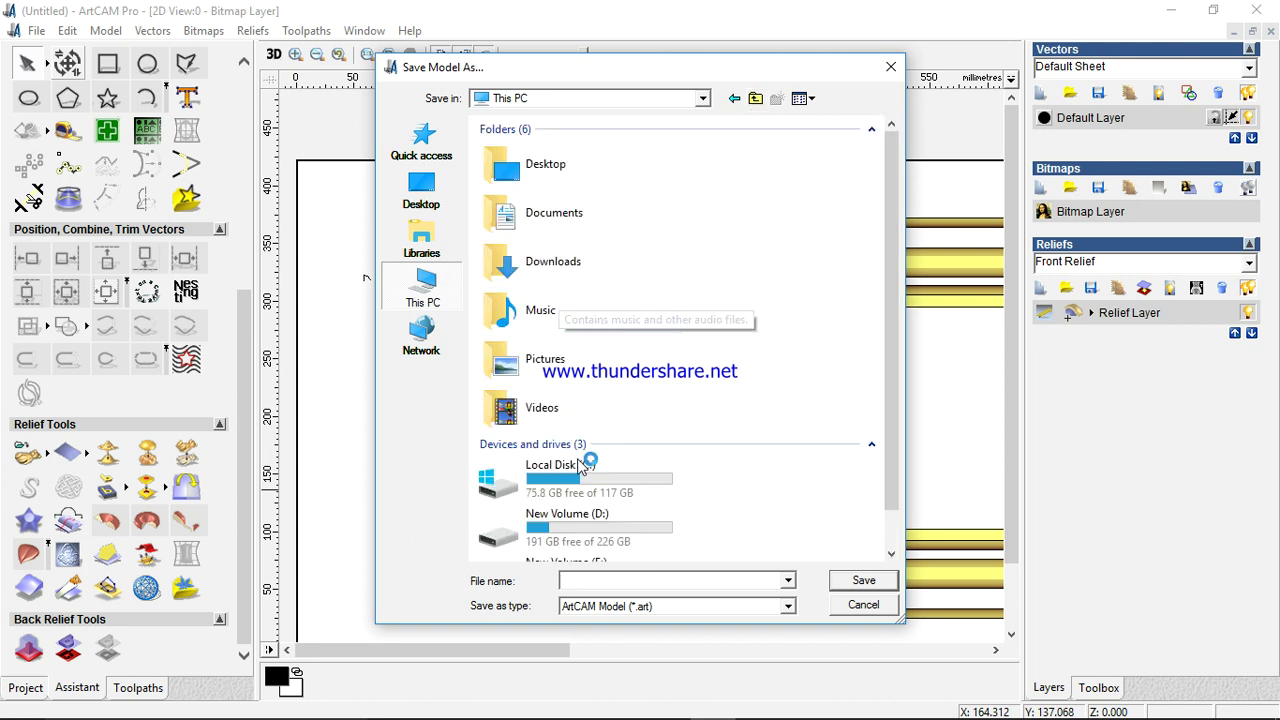
scroll(608, 530, down, 1)
click(610, 528)
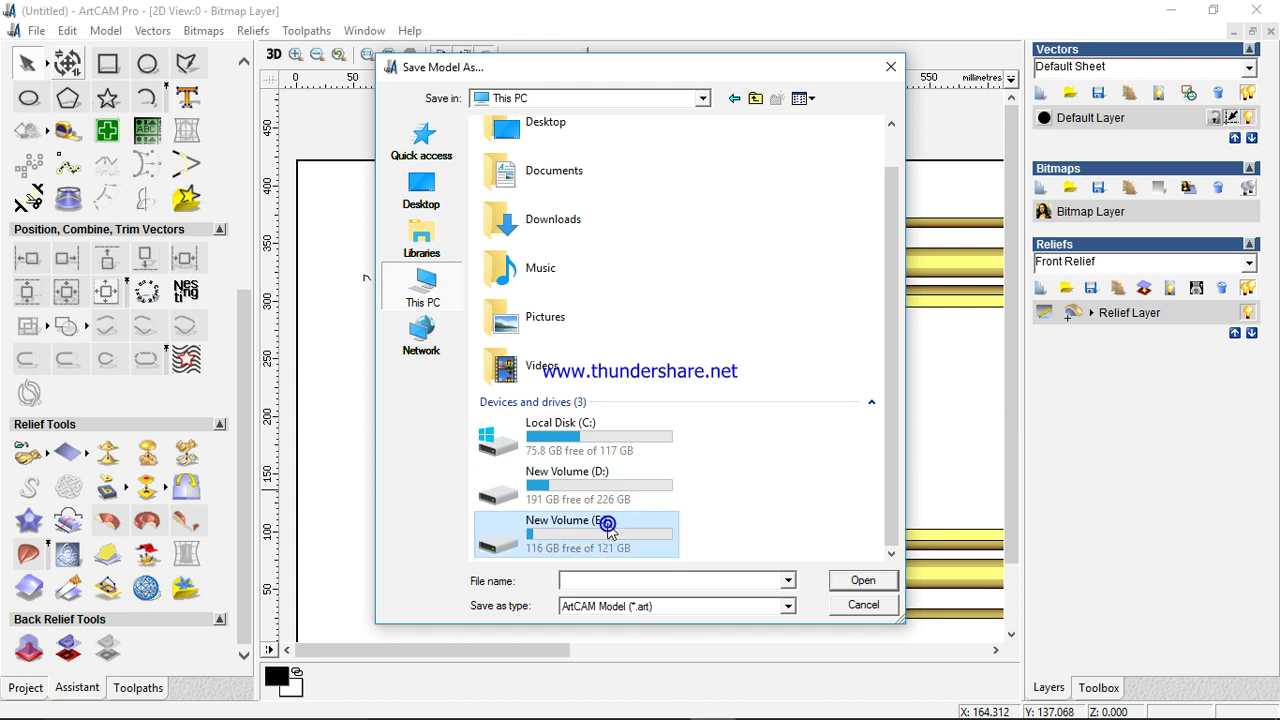
click(610, 528)
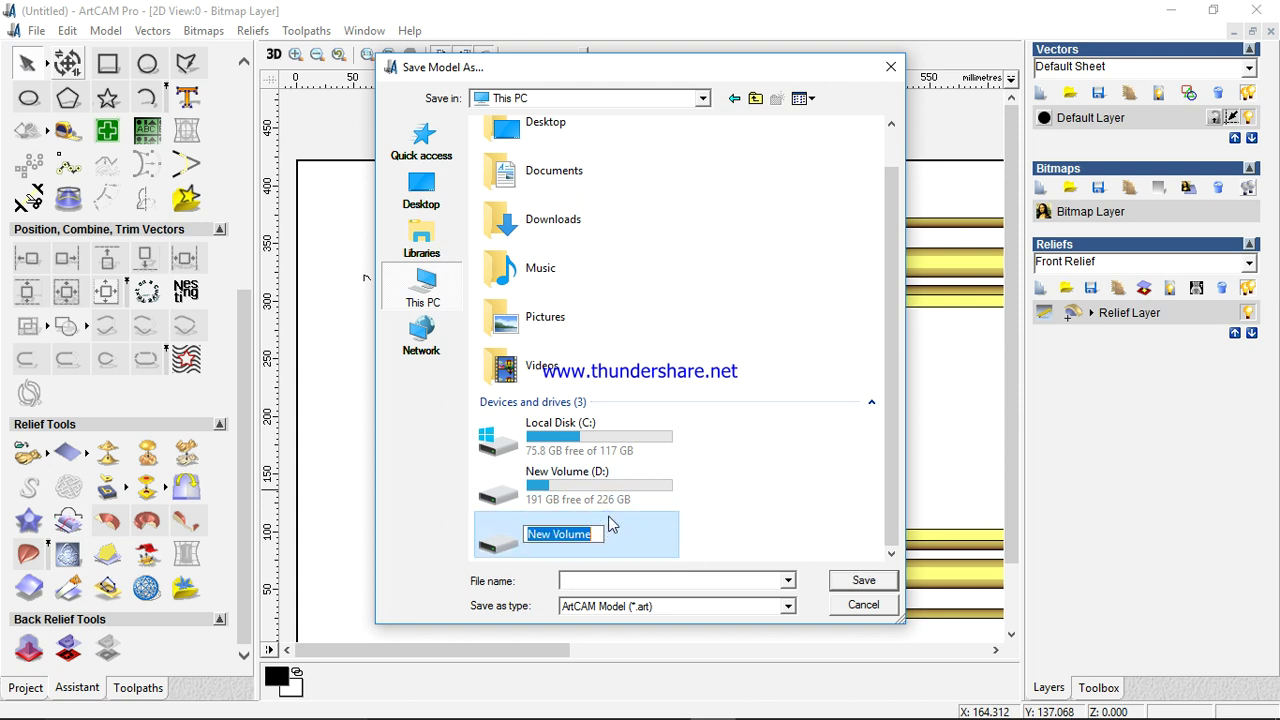
click(676, 535)
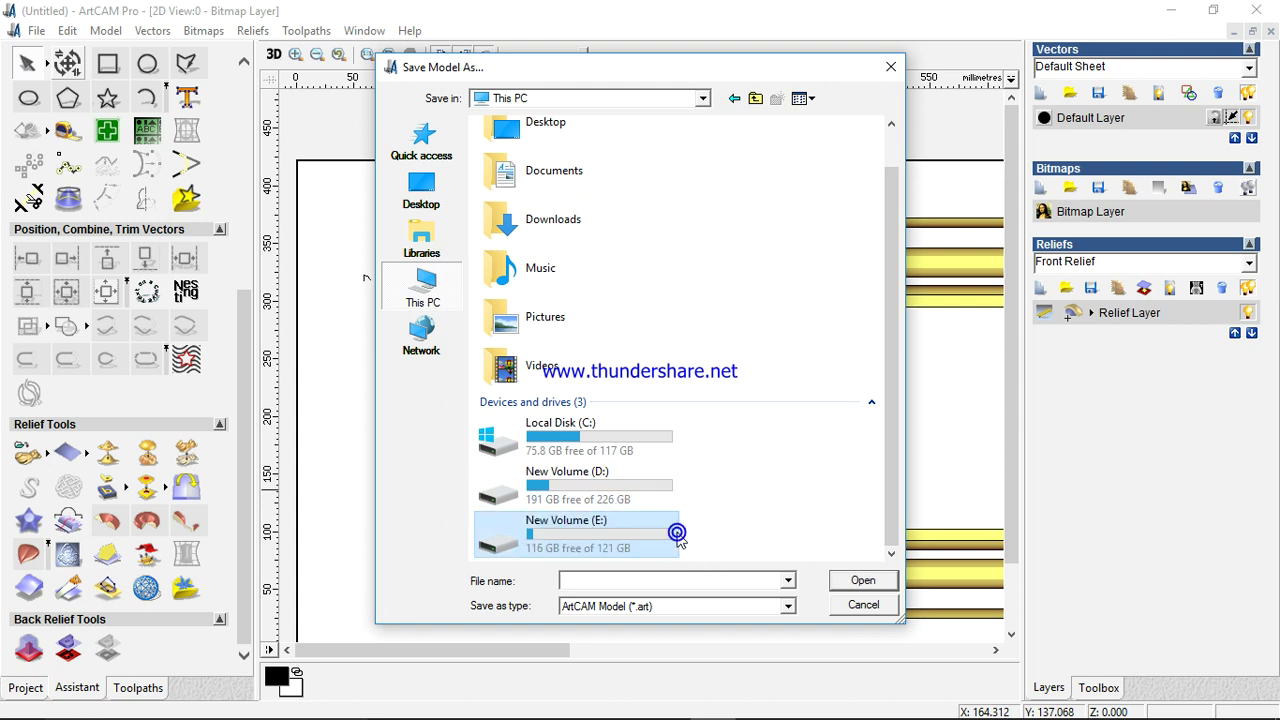
click(863, 580)
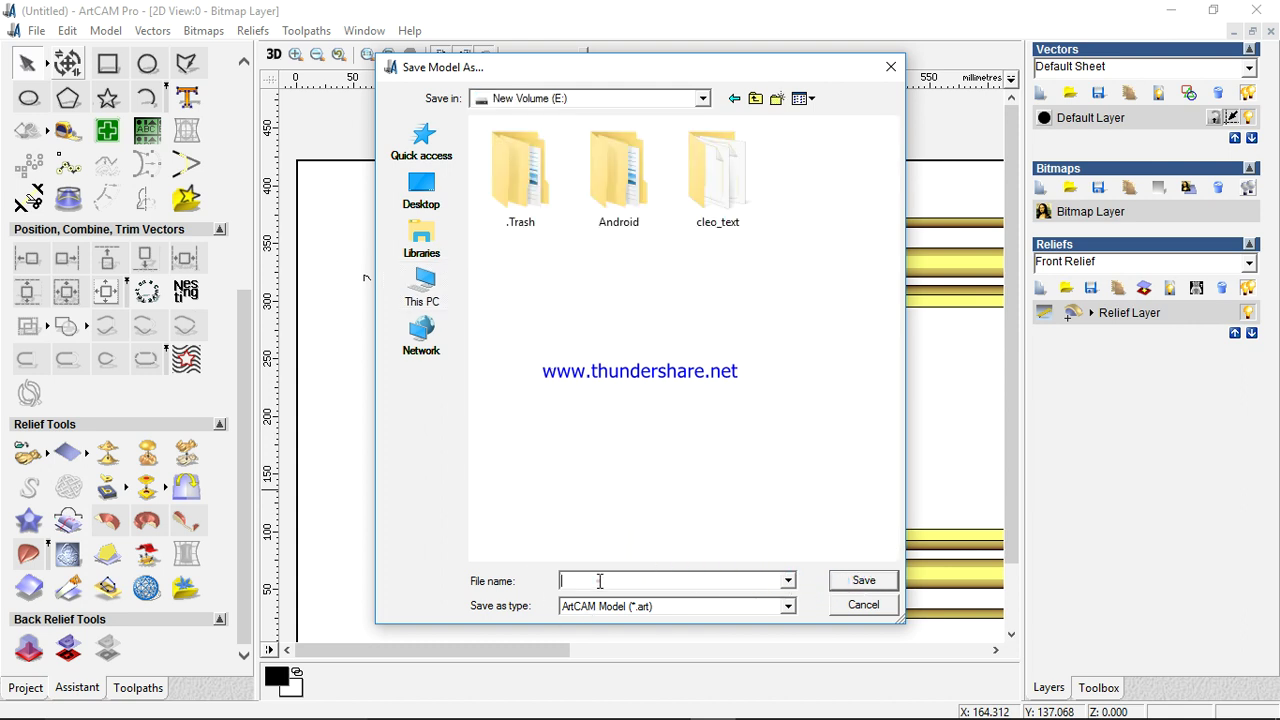
text(11)
click(837, 581)
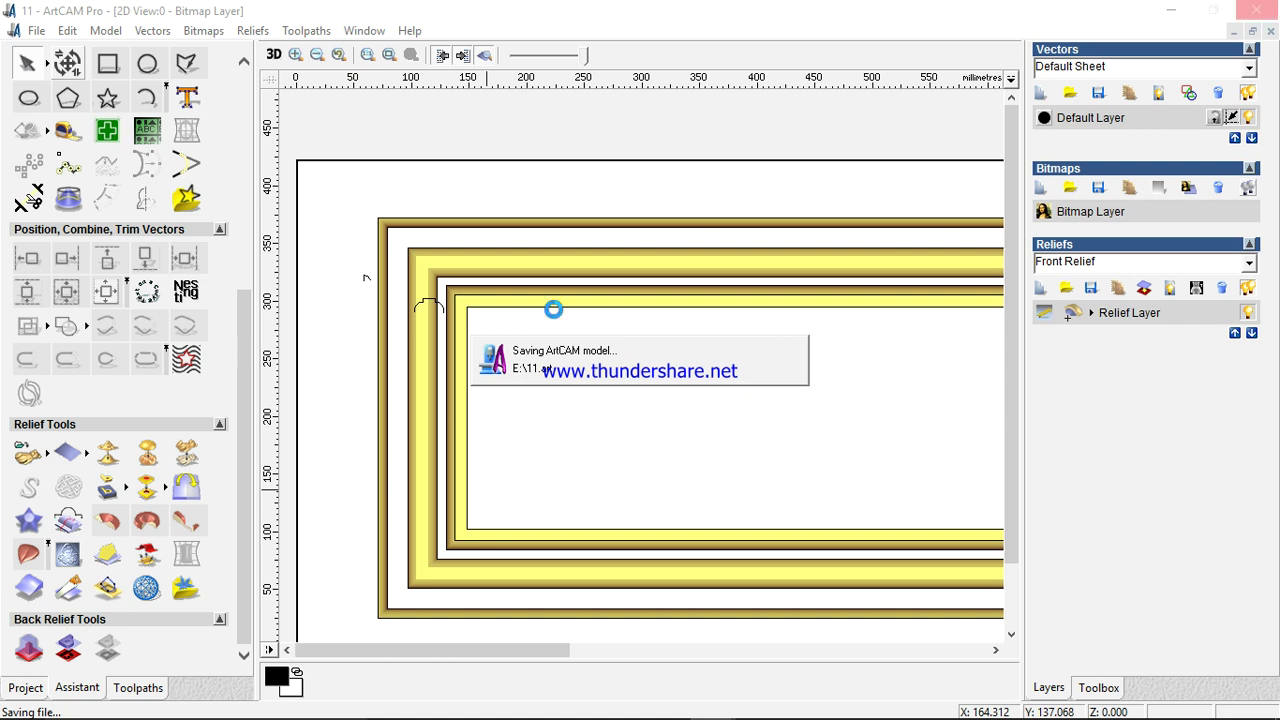
scroll(555, 312, up, 2)
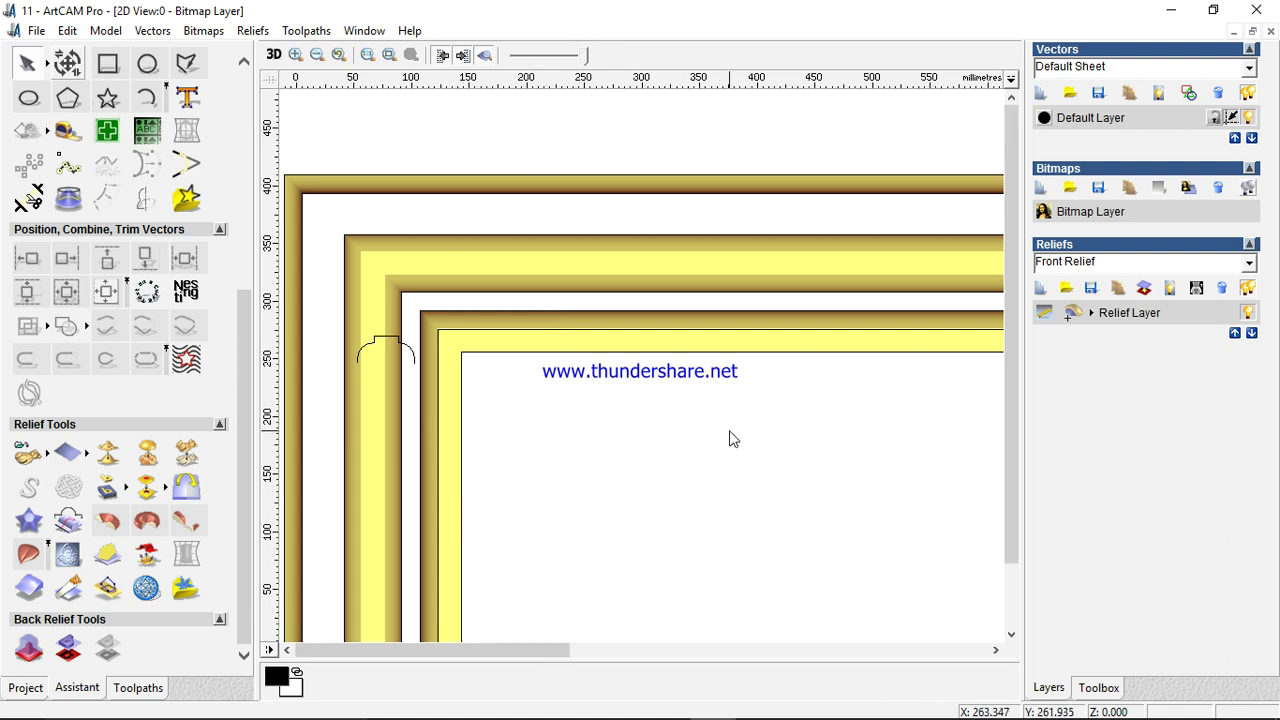
scroll(729, 437, down, 5)
scroll(729, 434, up, 1)
scroll(675, 314, up, 3)
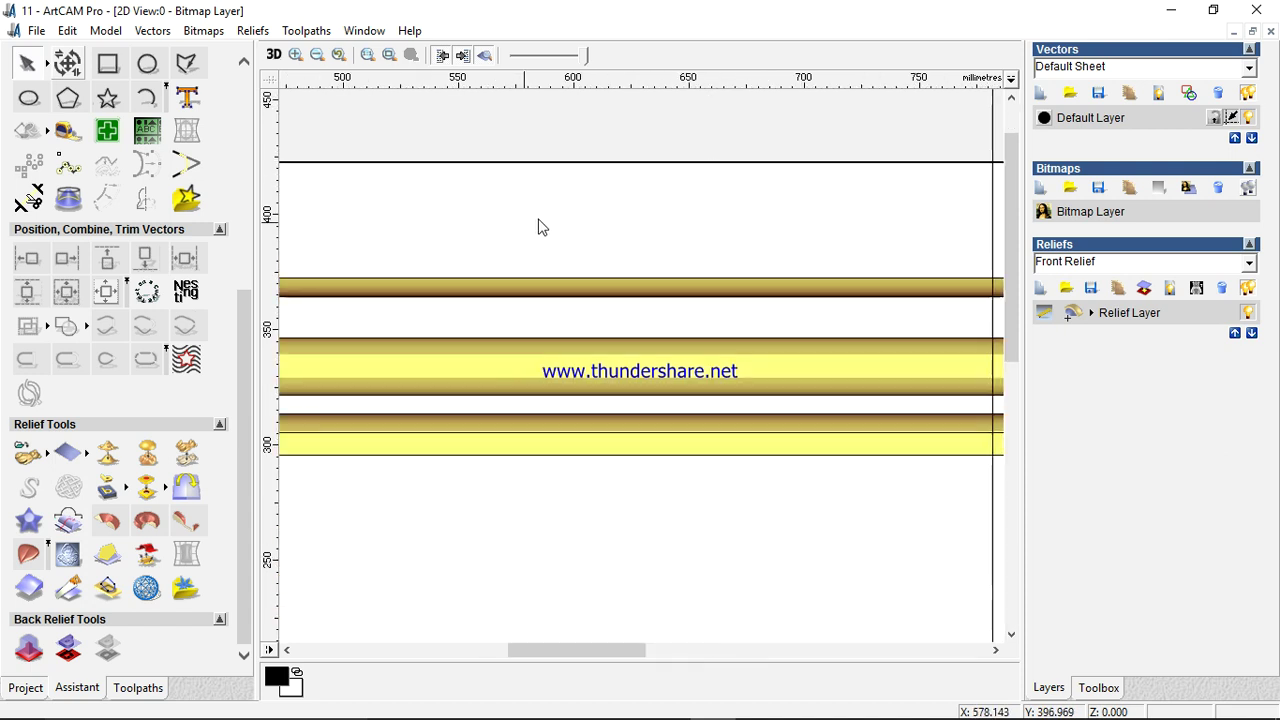
scroll(914, 337, down, 3)
scroll(629, 286, up, 4)
scroll(570, 364, up, 4)
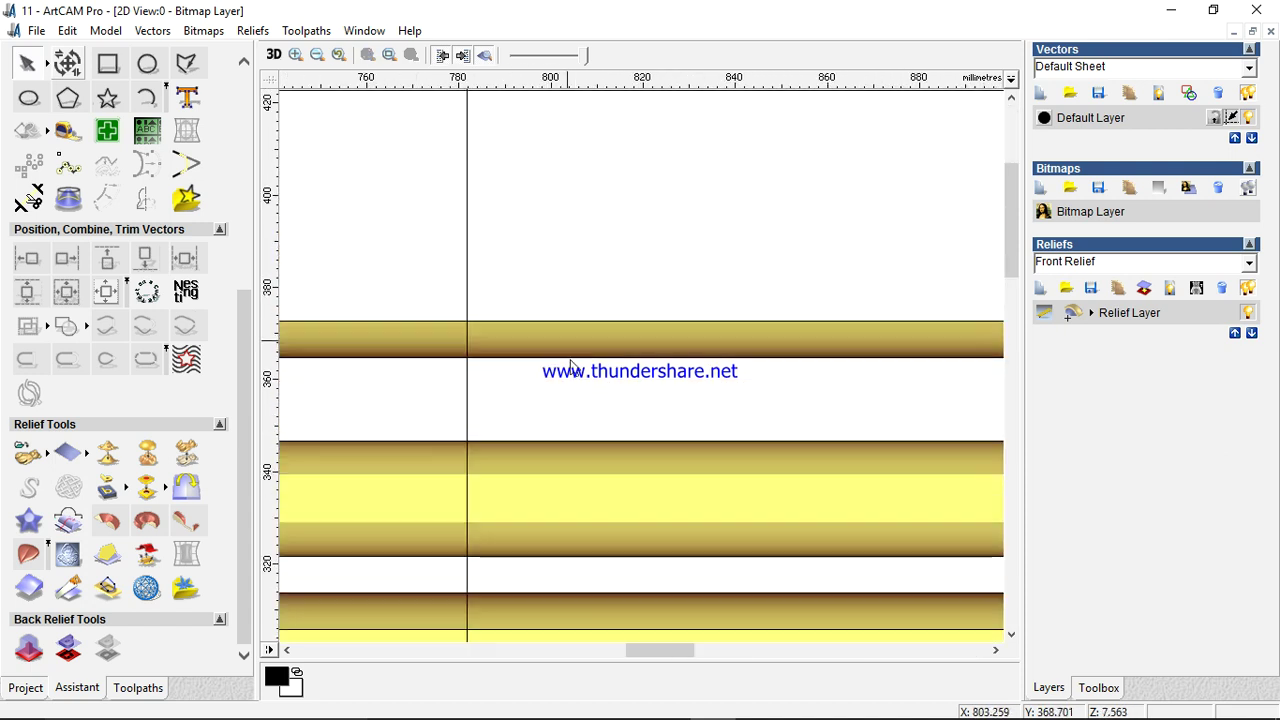
- Draw a circle of about 8.77 mm radius on the vertical centre line between the upper rails and nudge it into the gap
click(148, 66)
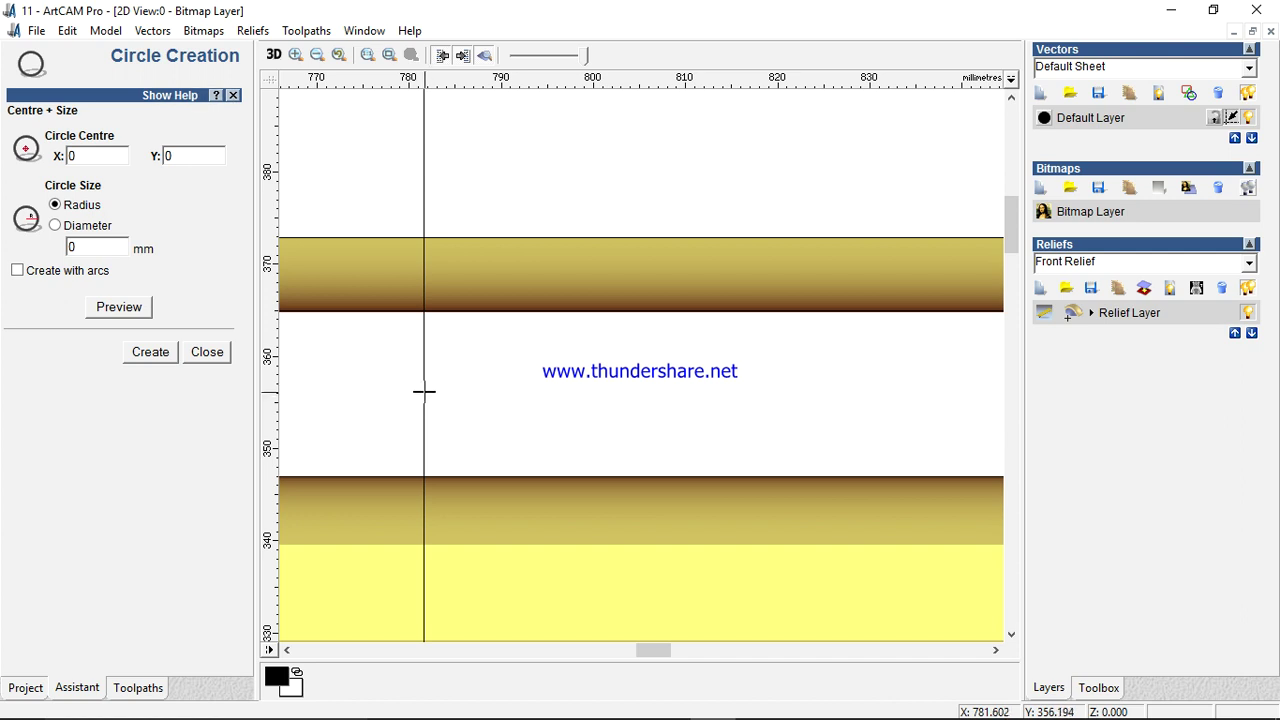
drag(424, 392, 473, 455)
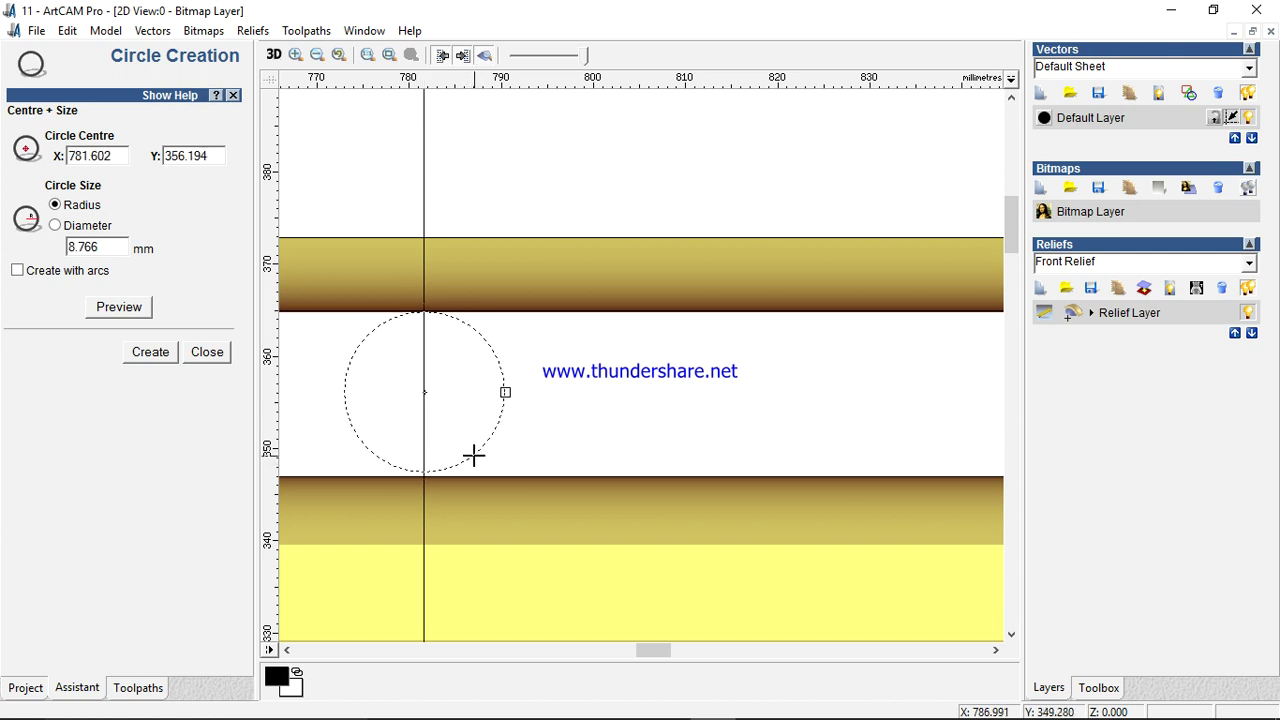
click(136, 354)
click(206, 352)
scroll(521, 421, up, 1)
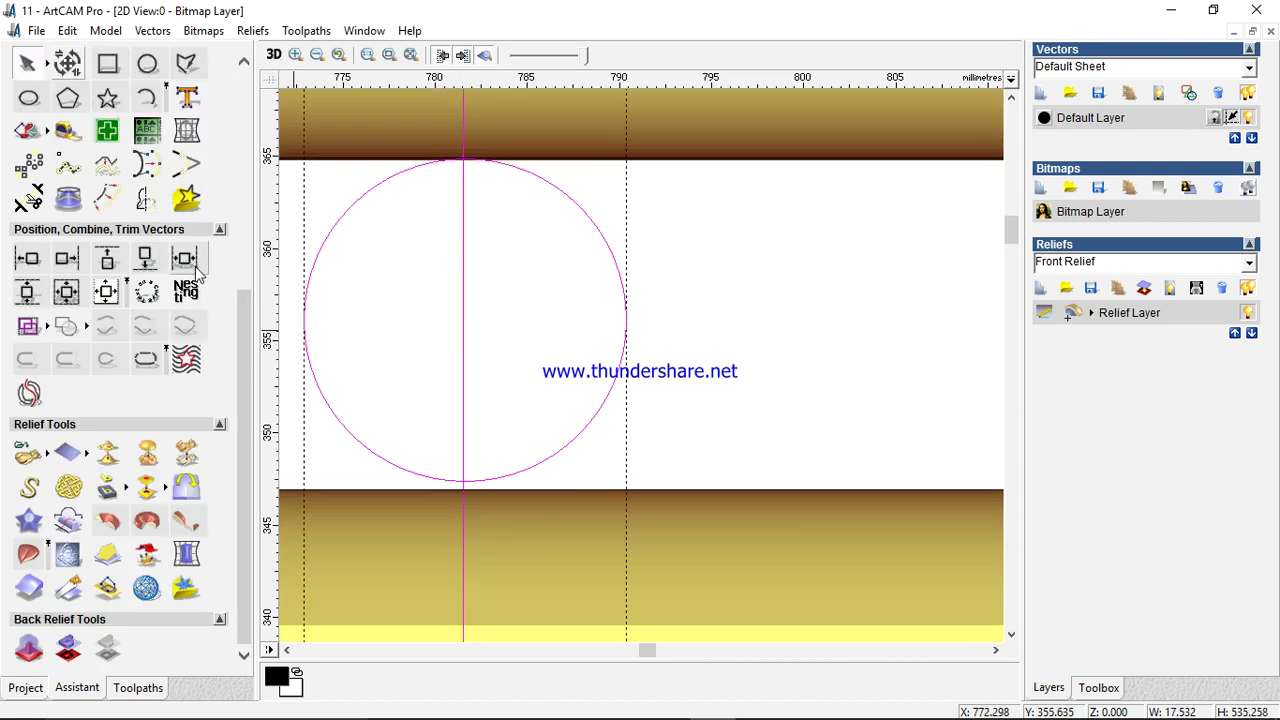
click(360, 209)
click(365, 200)
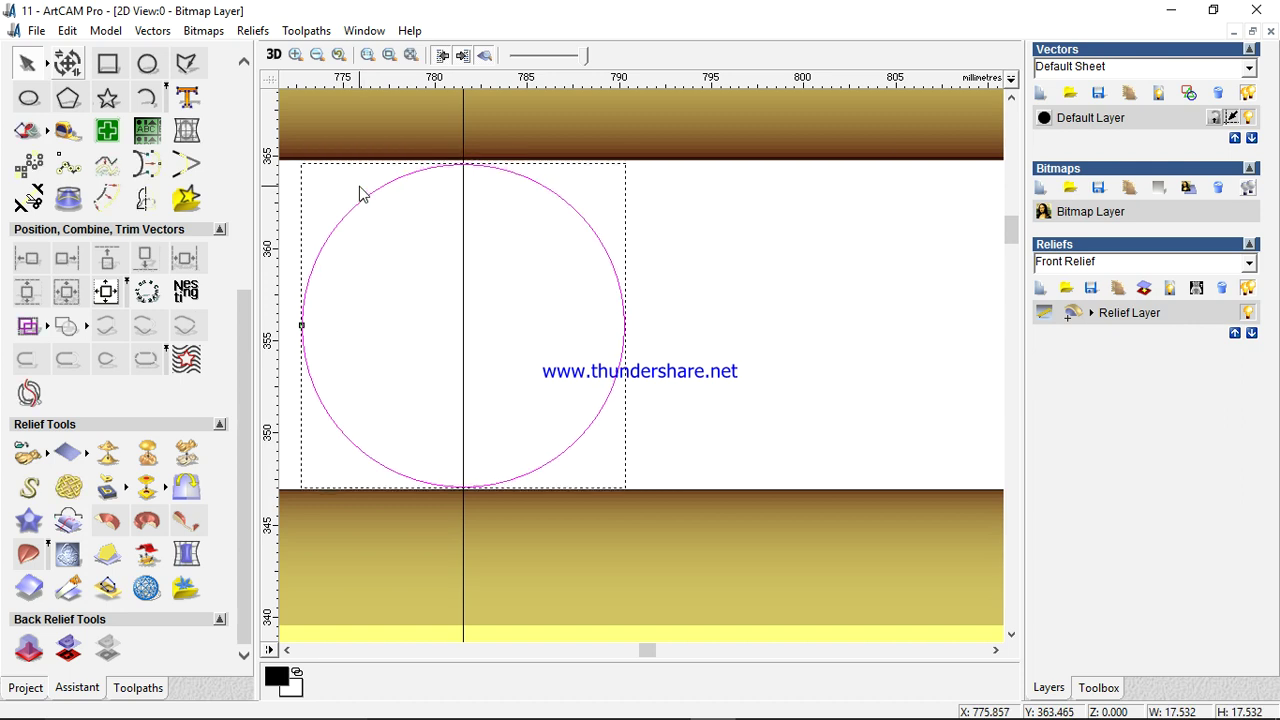
- Draw a horizontal line about 272 mm long across the frame's left side and centre it vertically on the model boundary
scroll(466, 200, down, 2)
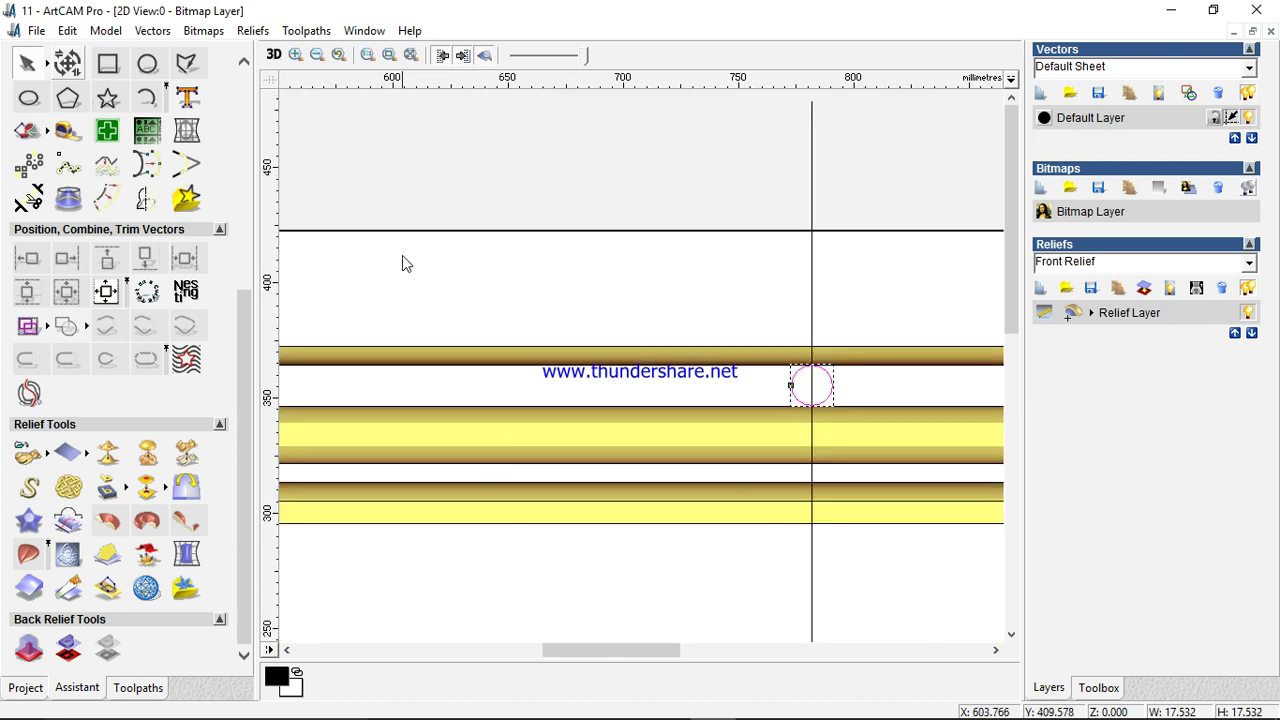
scroll(414, 257, down, 2)
scroll(414, 329, up, 1)
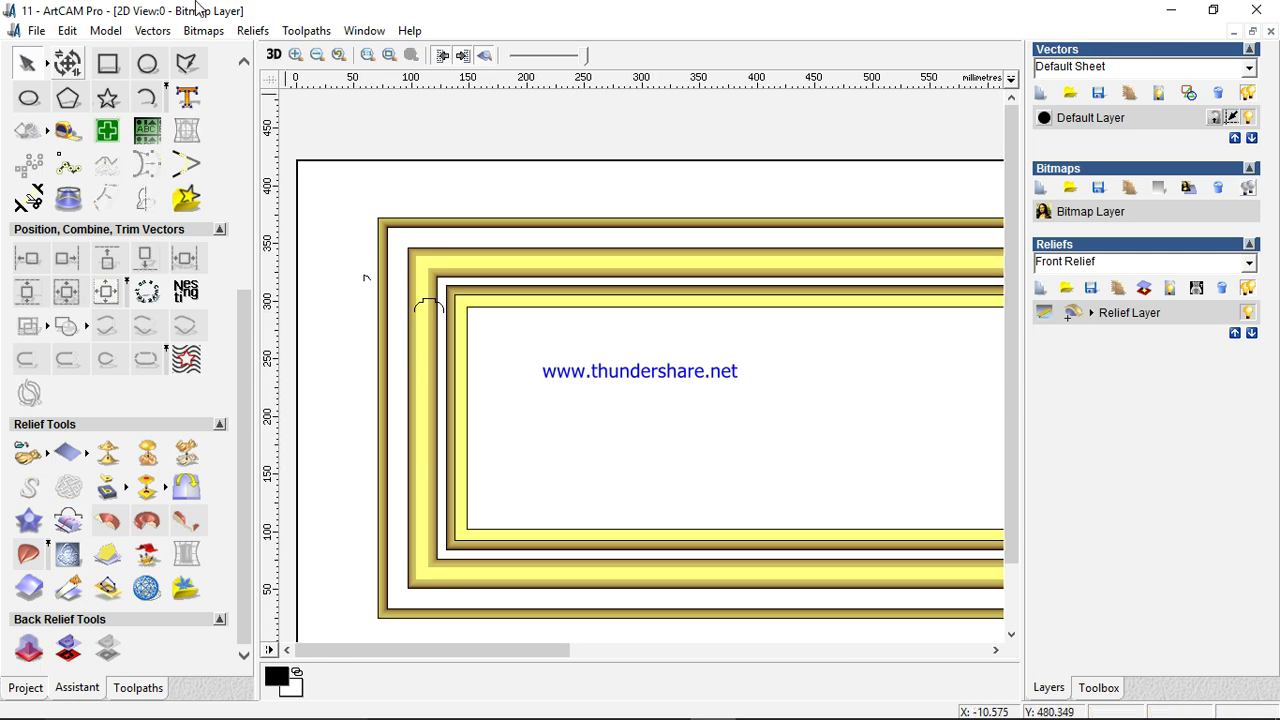
click(186, 63)
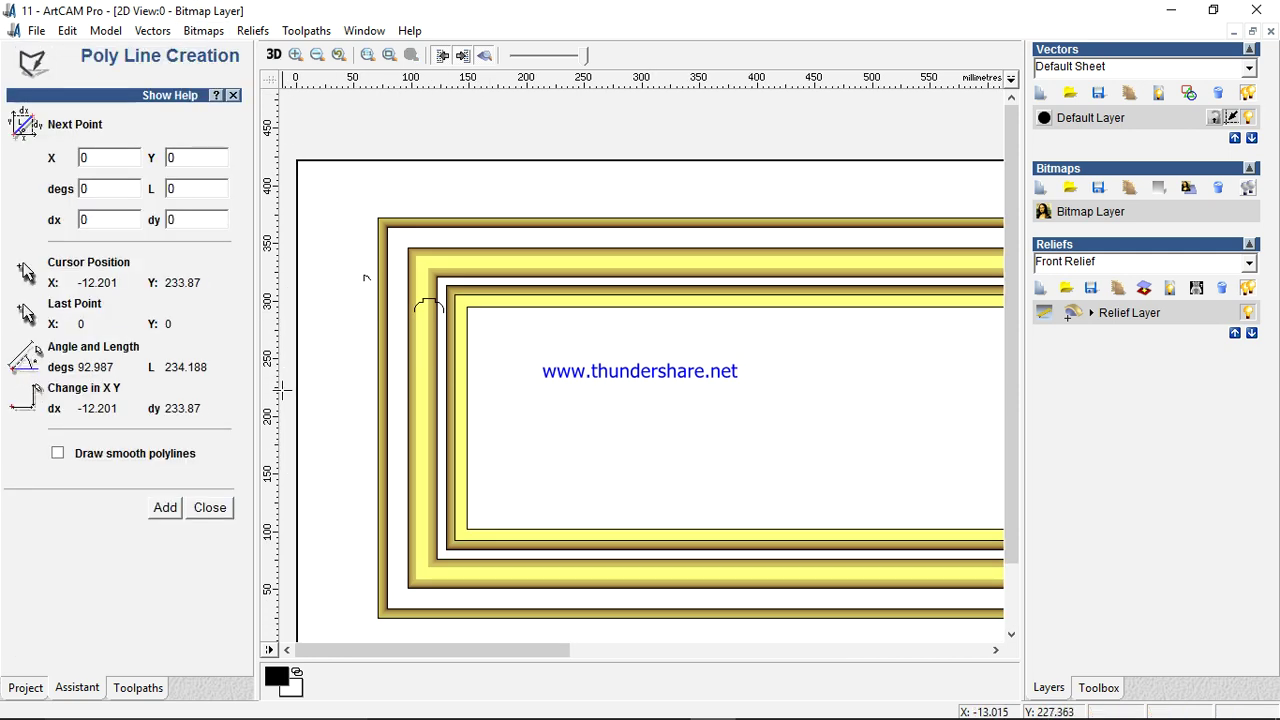
click(281, 391)
click(583, 381)
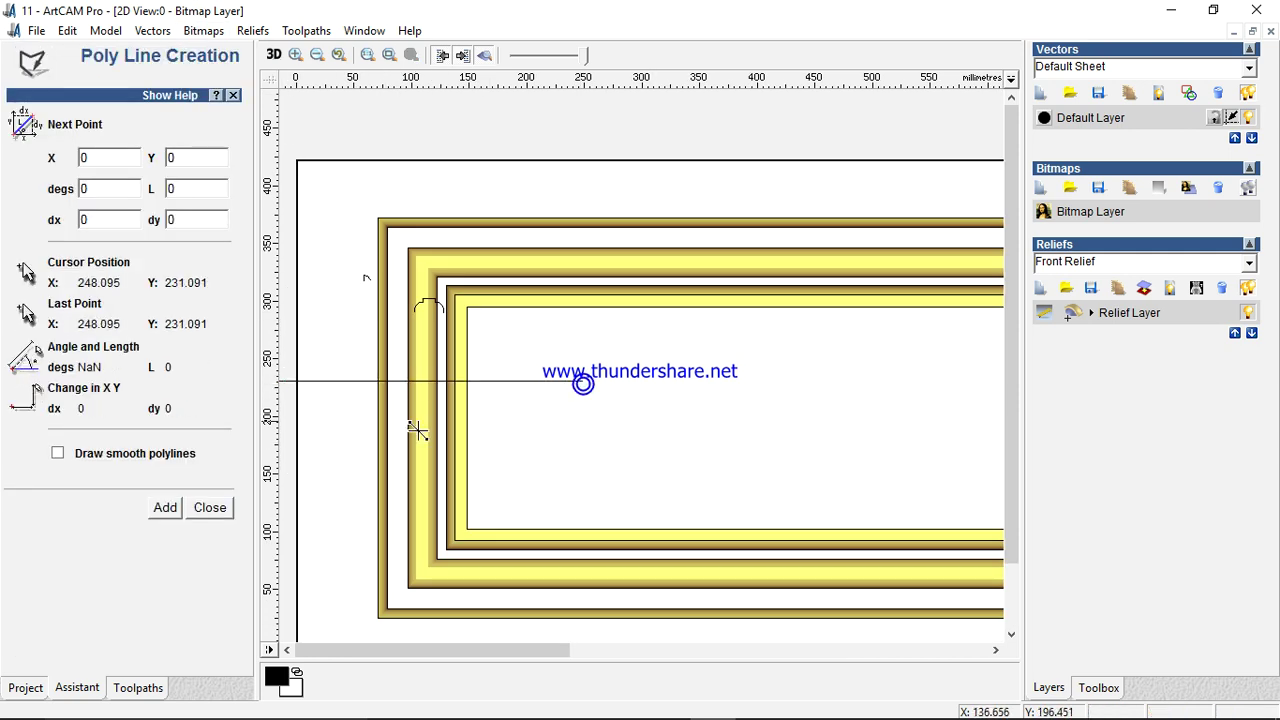
click(210, 507)
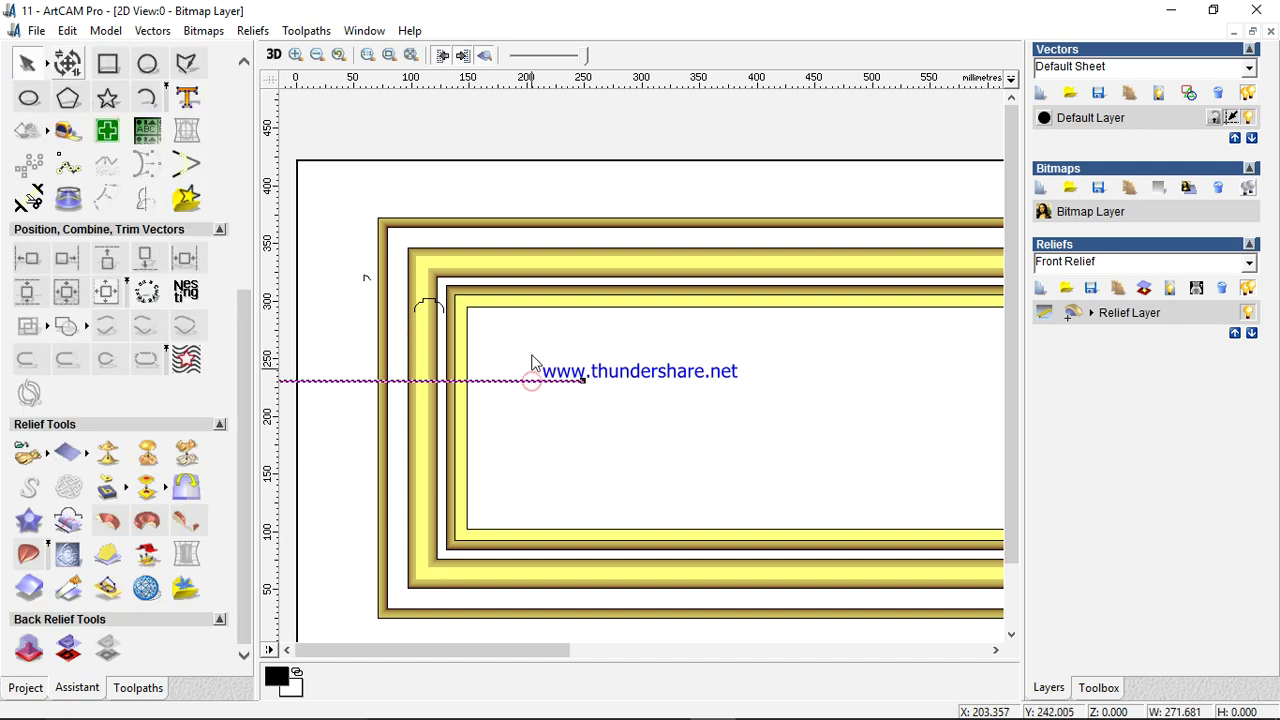
click(515, 161)
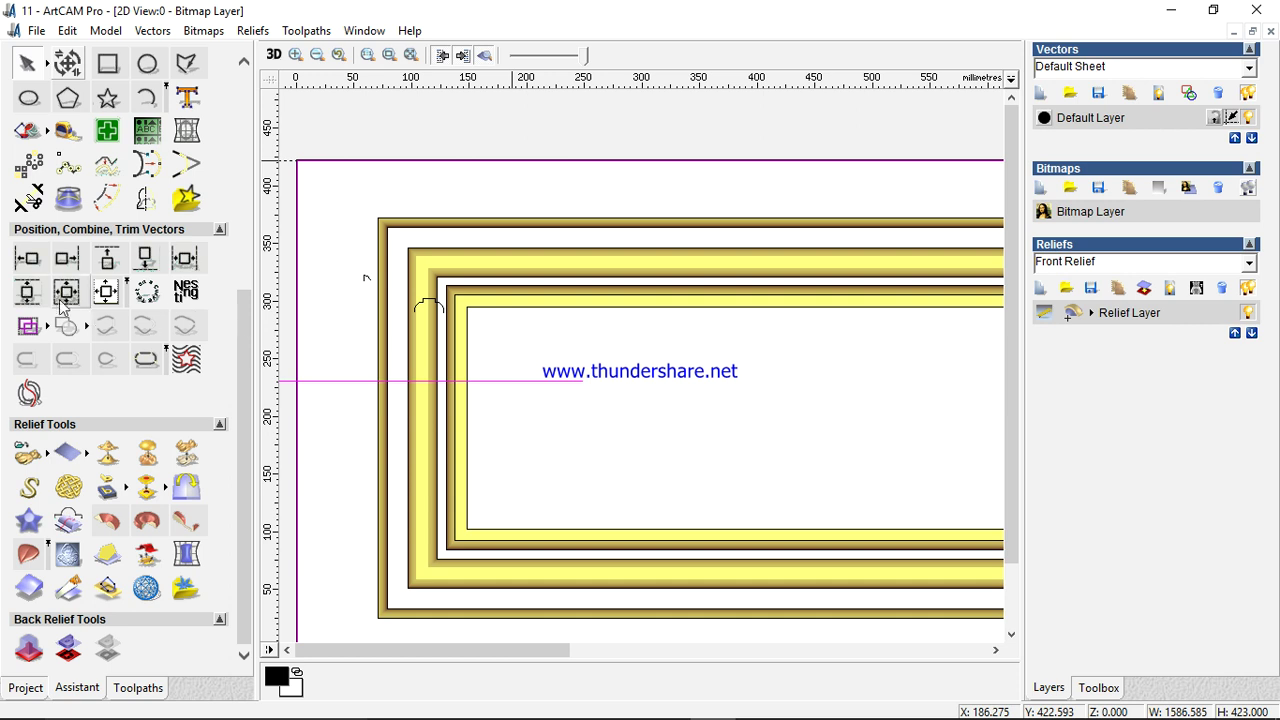
click(585, 343)
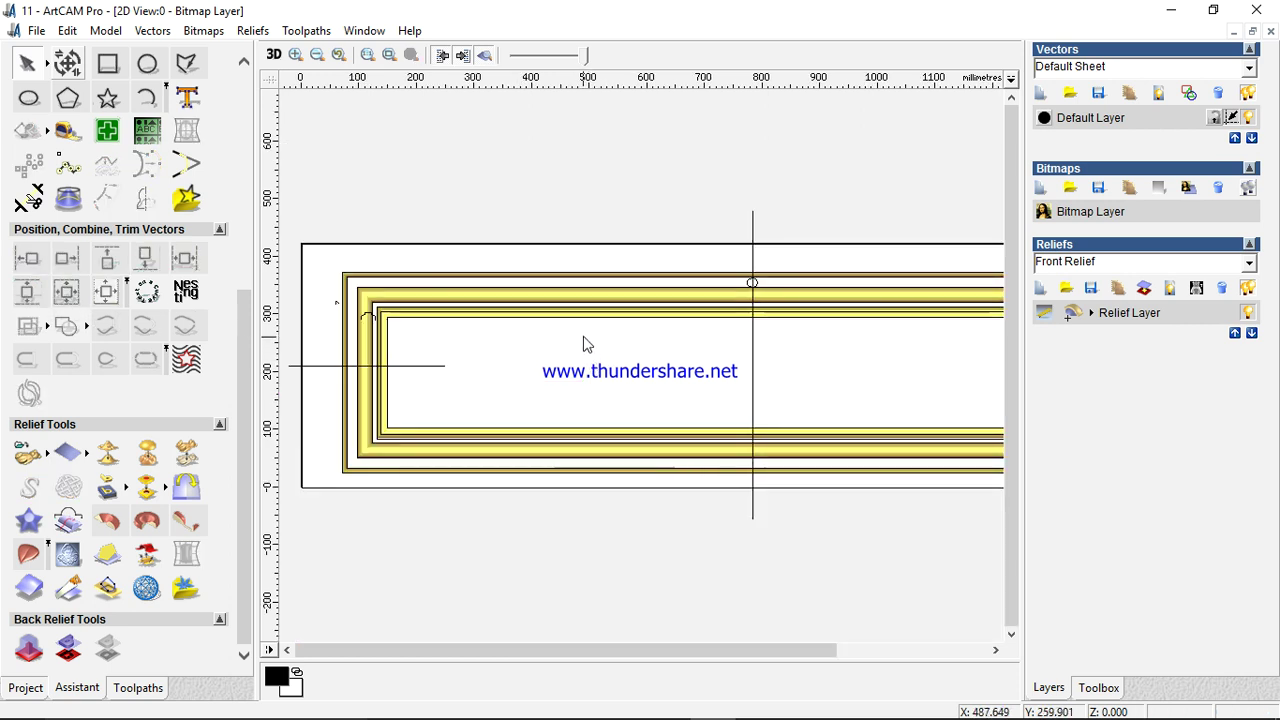
- Try to block-copy the circle in 10 columns and 0 rows with an X gap of 12 mm
click(757, 282)
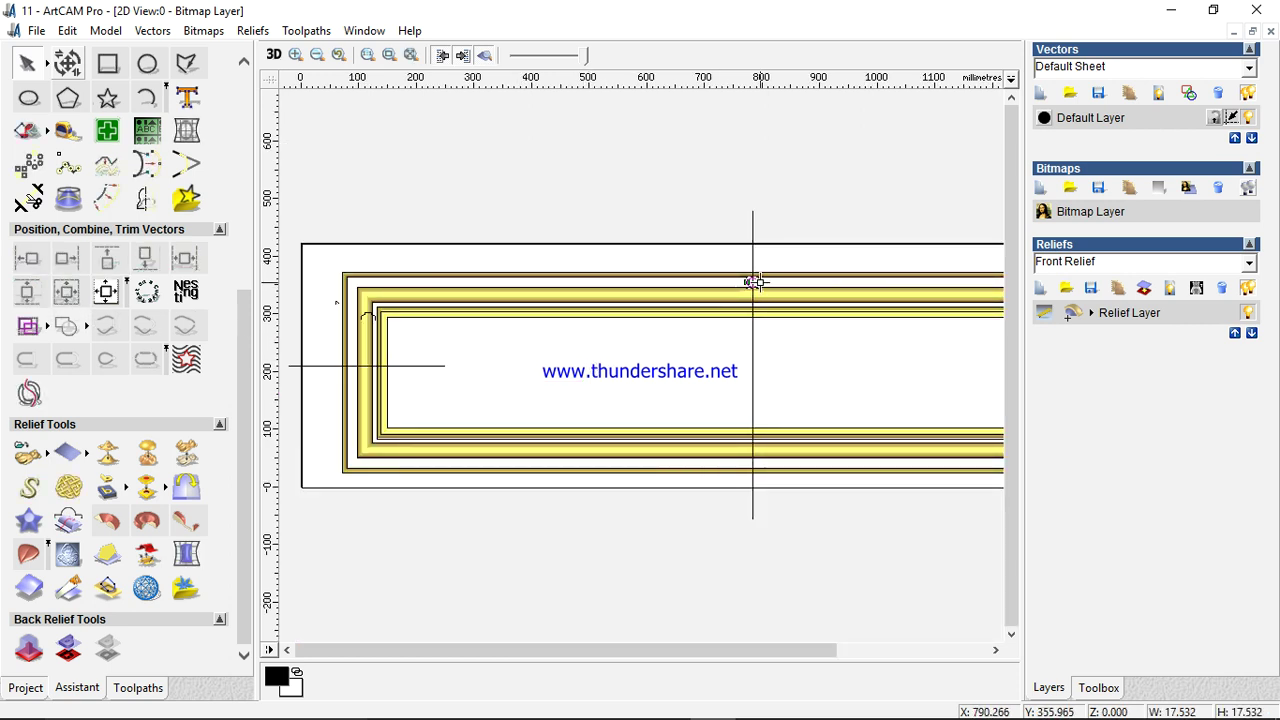
scroll(750, 290, up, 2)
scroll(440, 343, up, 2)
scroll(537, 278, down, 1)
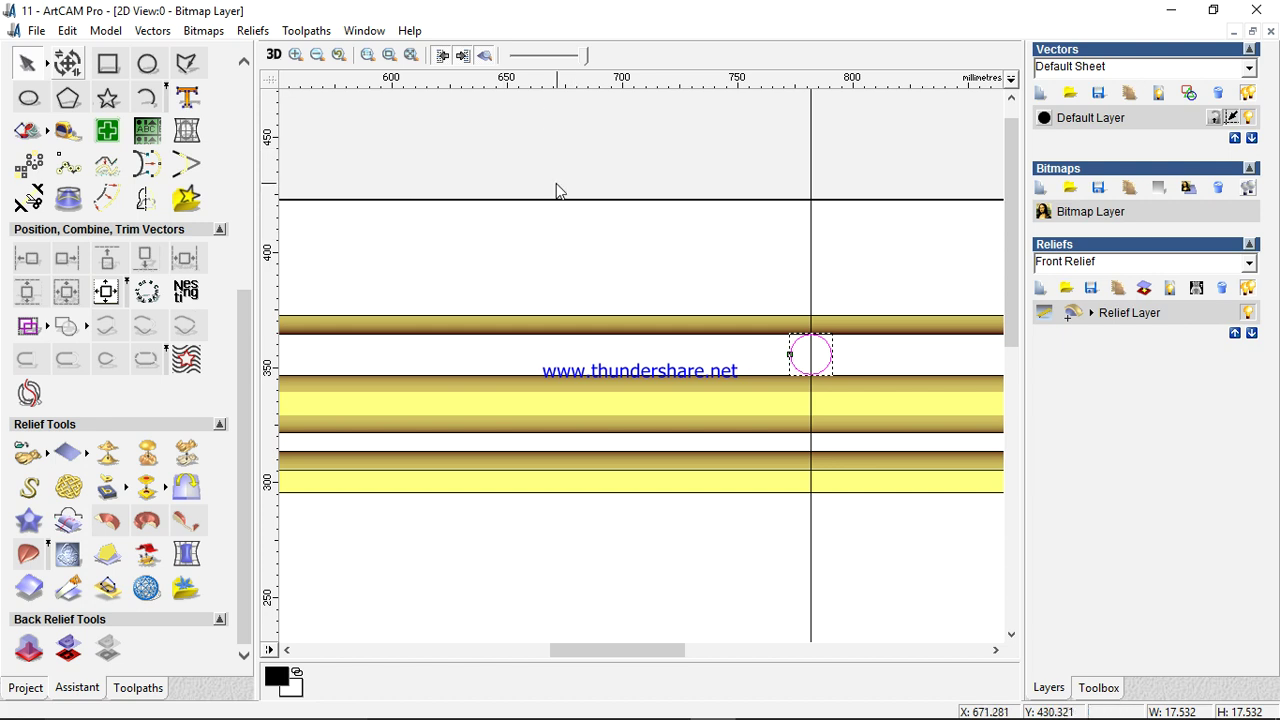
click(31, 167)
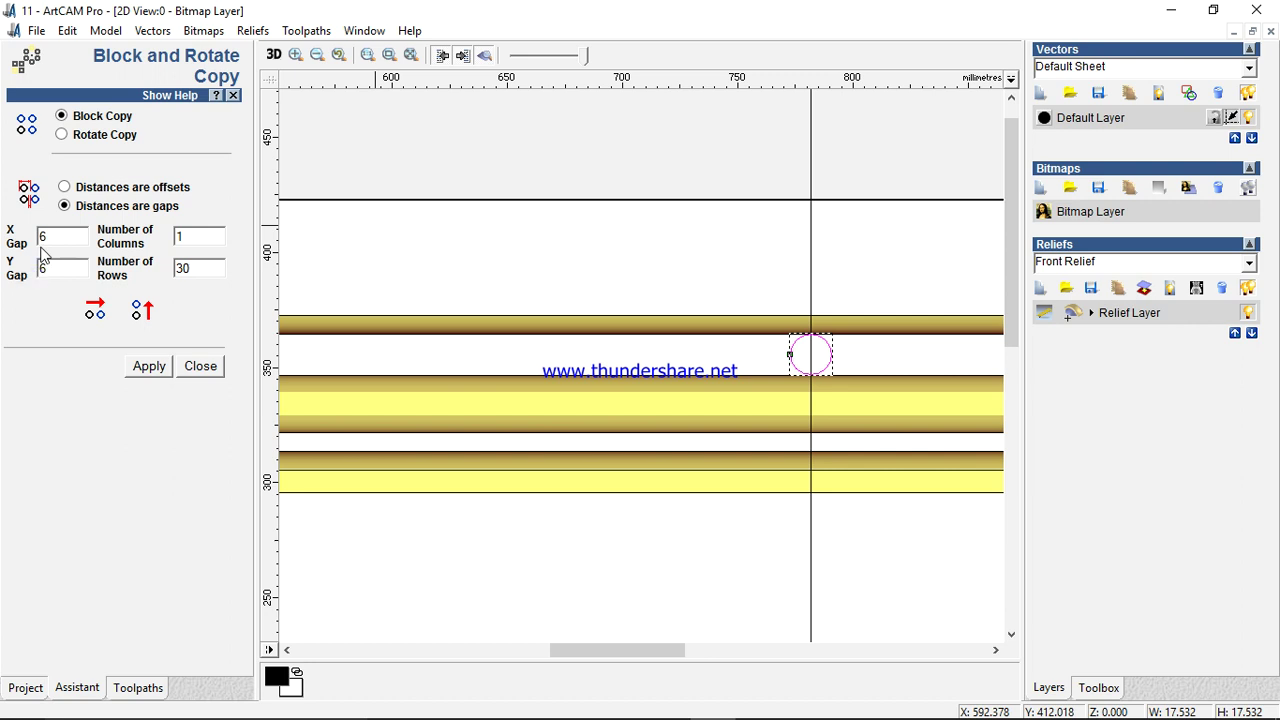
drag(202, 272, 136, 280)
text(0)
drag(193, 232, 86, 257)
text(10)
double_click(52, 236)
text(12)
click(149, 366)
- Retry the block copy of the circle with the Y gap set to 0, and close the copy tool
scroll(677, 422, down, 1)
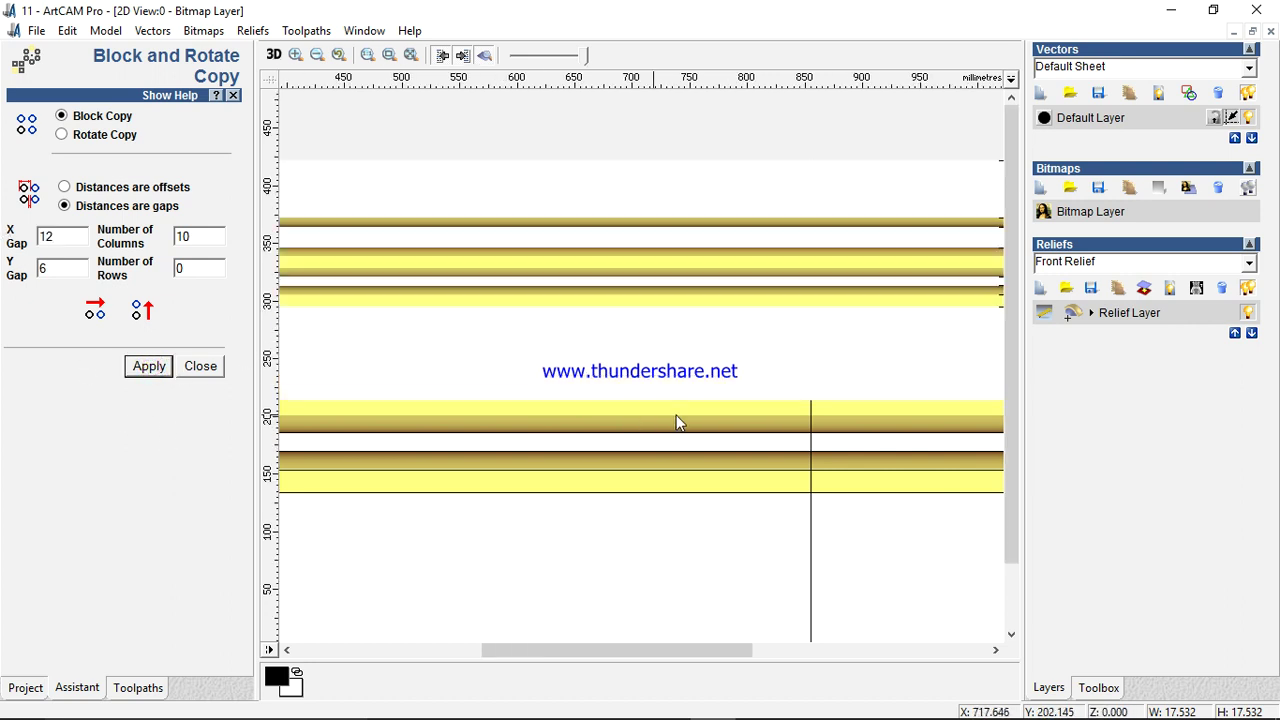
scroll(677, 422, up, 1)
scroll(540, 290, up, 1)
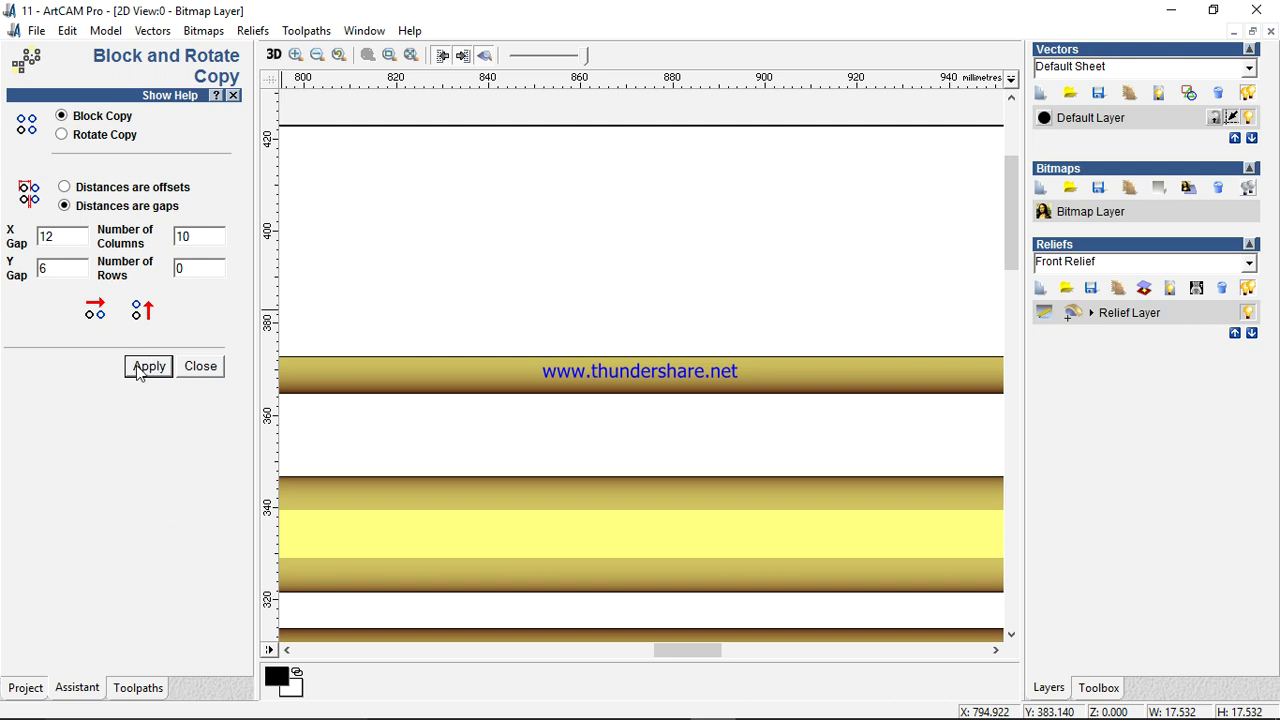
double_click(68, 263)
text(0)
scroll(526, 346, down, 3)
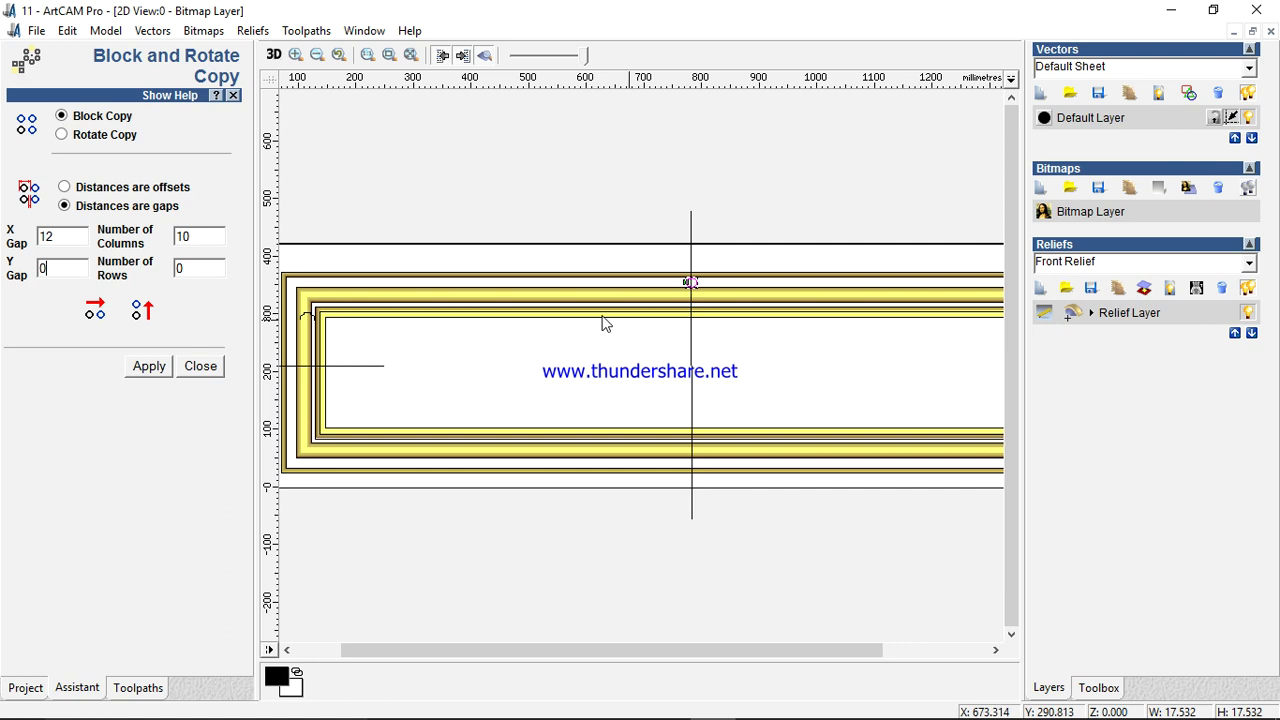
click(150, 367)
click(190, 368)
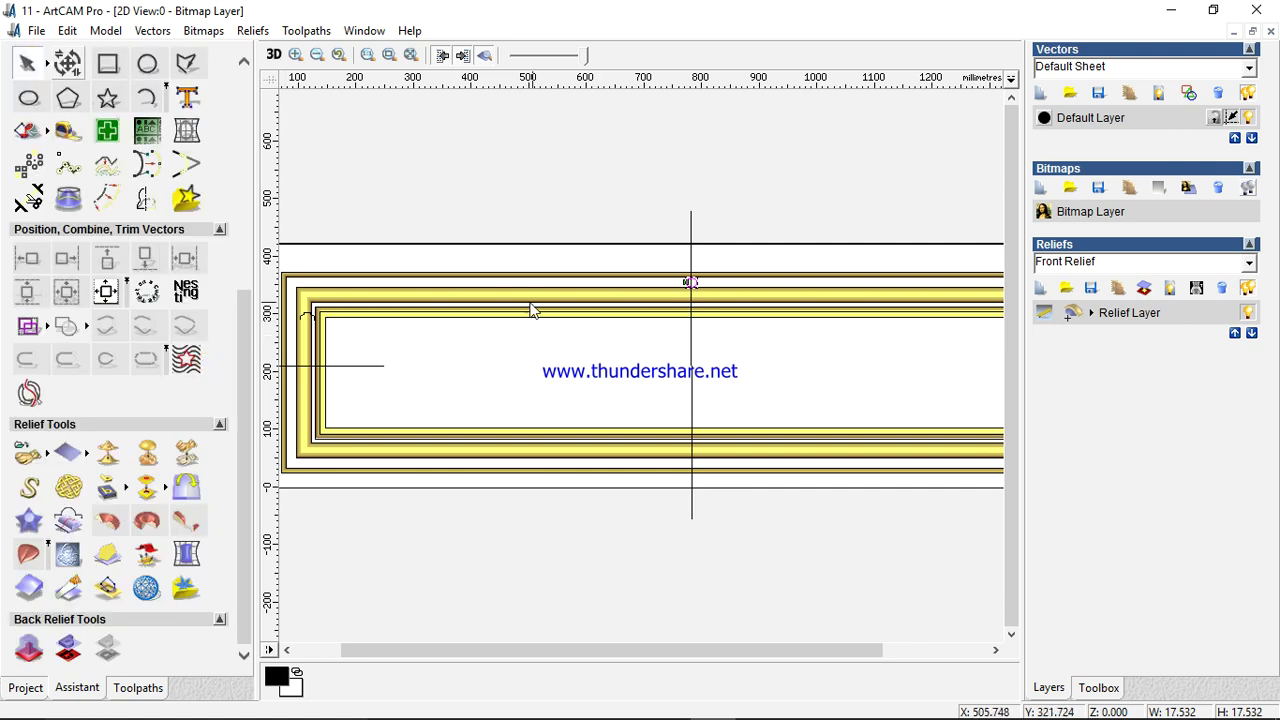
- Block-copy the circle in 10 columns and 3 rows with a Y gap of 12 mm
scroll(777, 314, up, 1)
scroll(545, 278, up, 1)
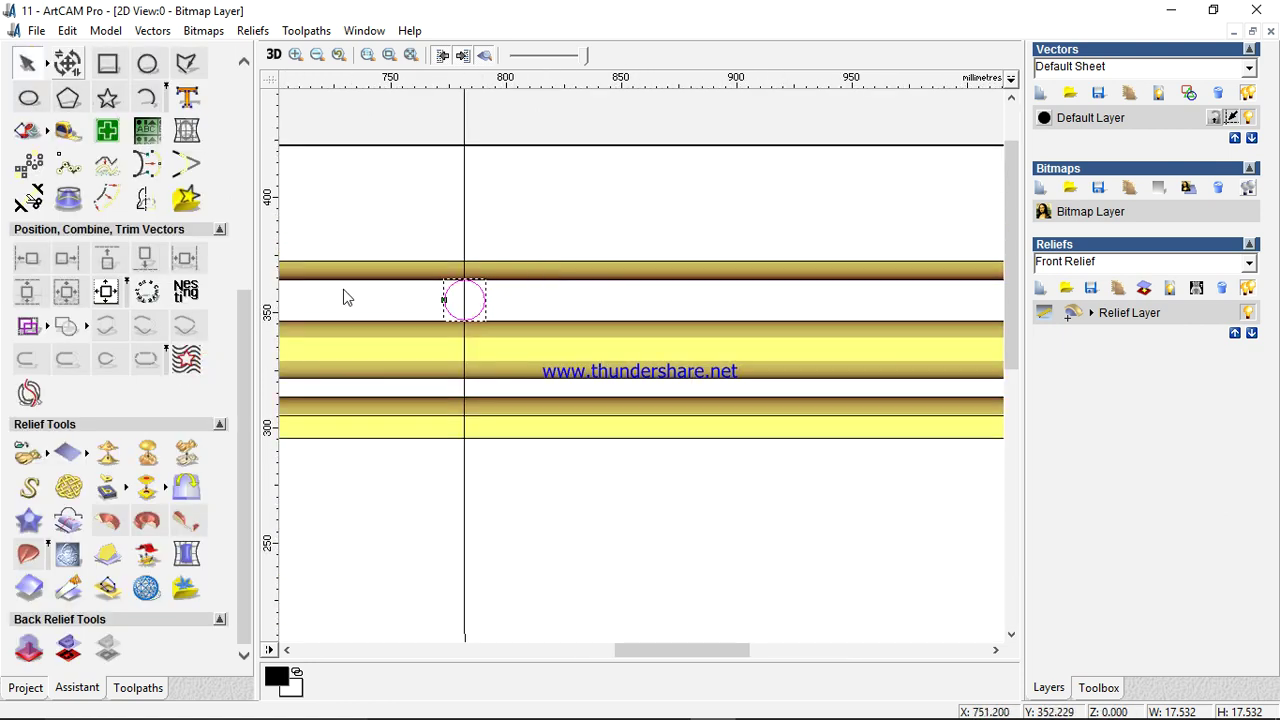
click(38, 167)
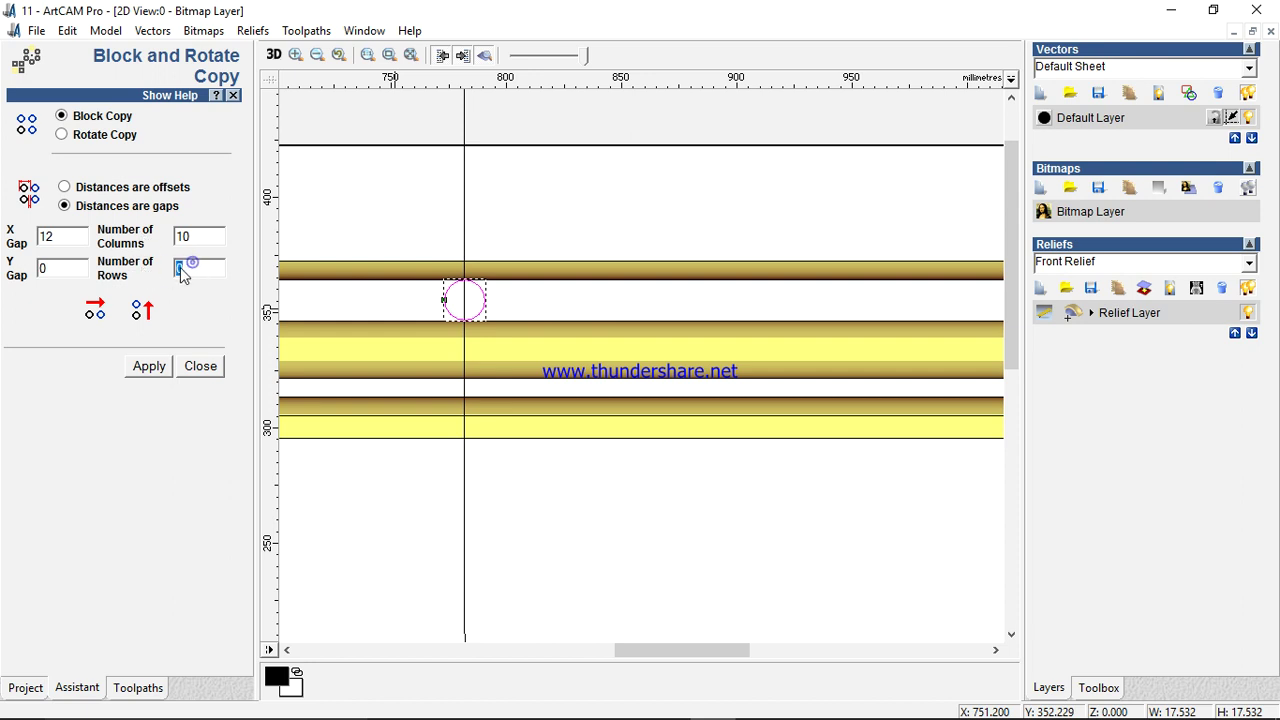
click(151, 276)
drag(48, 269, 32, 283)
text(12)
click(148, 366)
- Check how far the circle array reaches along the upper rail and undo the block copy
scroll(686, 380, down, 4)
scroll(500, 237, up, 2)
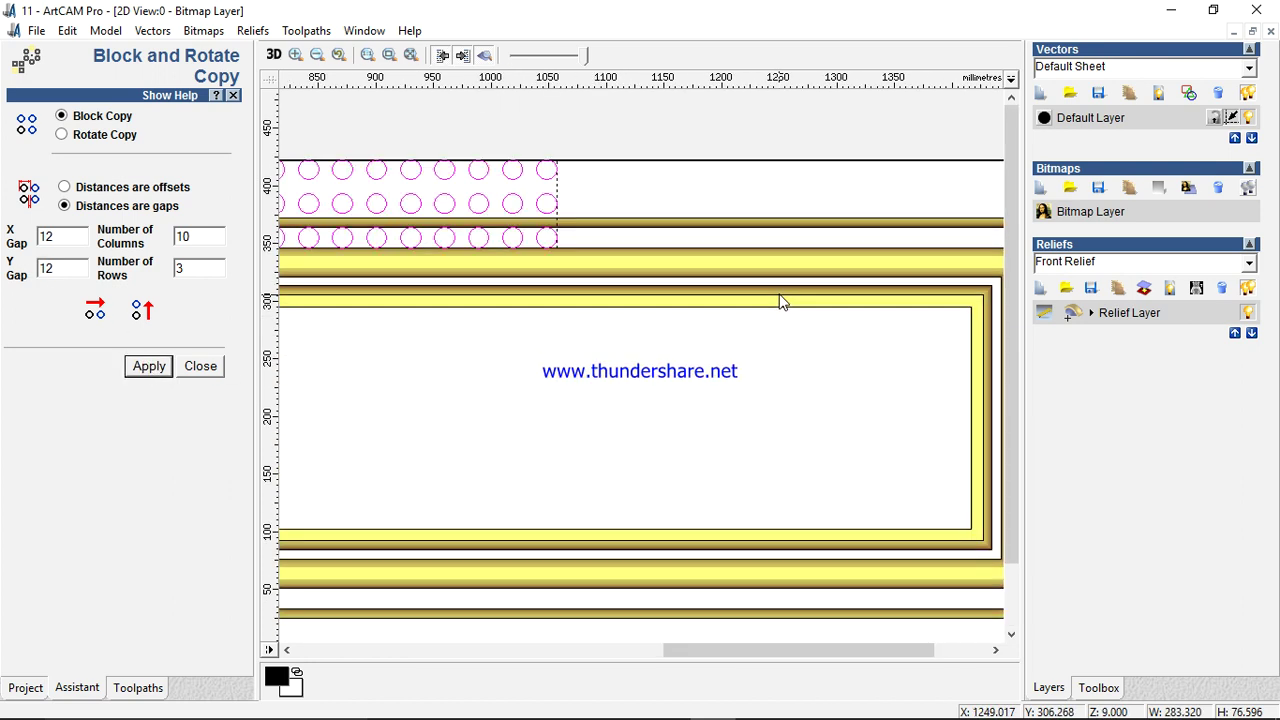
scroll(523, 249, up, 2)
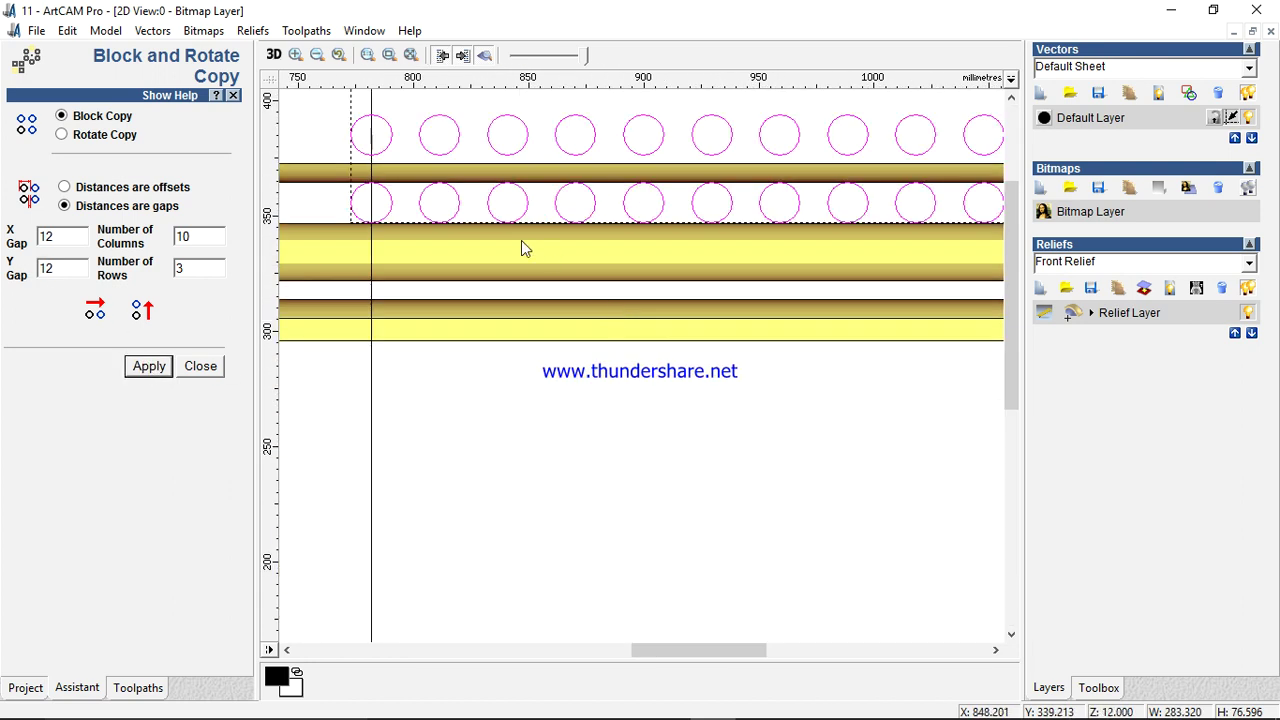
scroll(491, 240, down, 2)
scroll(736, 280, up, 2)
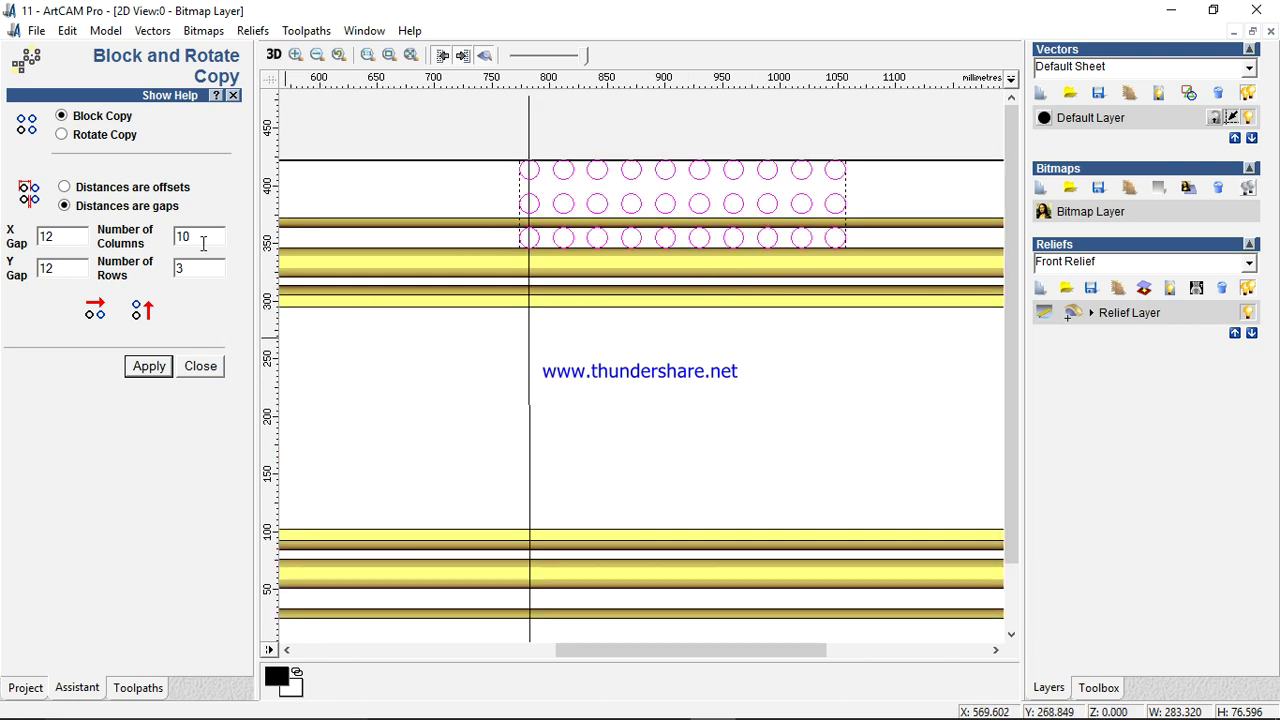
key(ctrl+z)
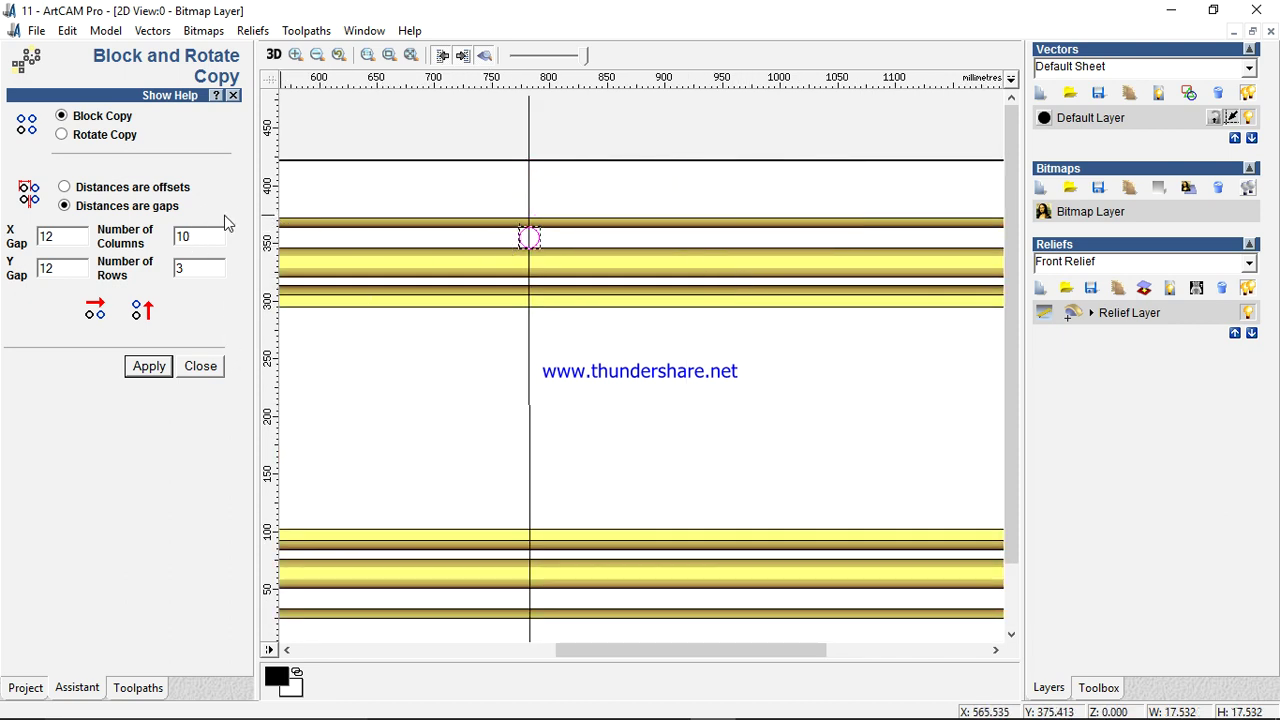
- Block-copy the circle in 25 columns and 3 rows with a 15 mm X gap and 12 mm Y gap
double_click(196, 232)
text(25)
double_click(40, 237)
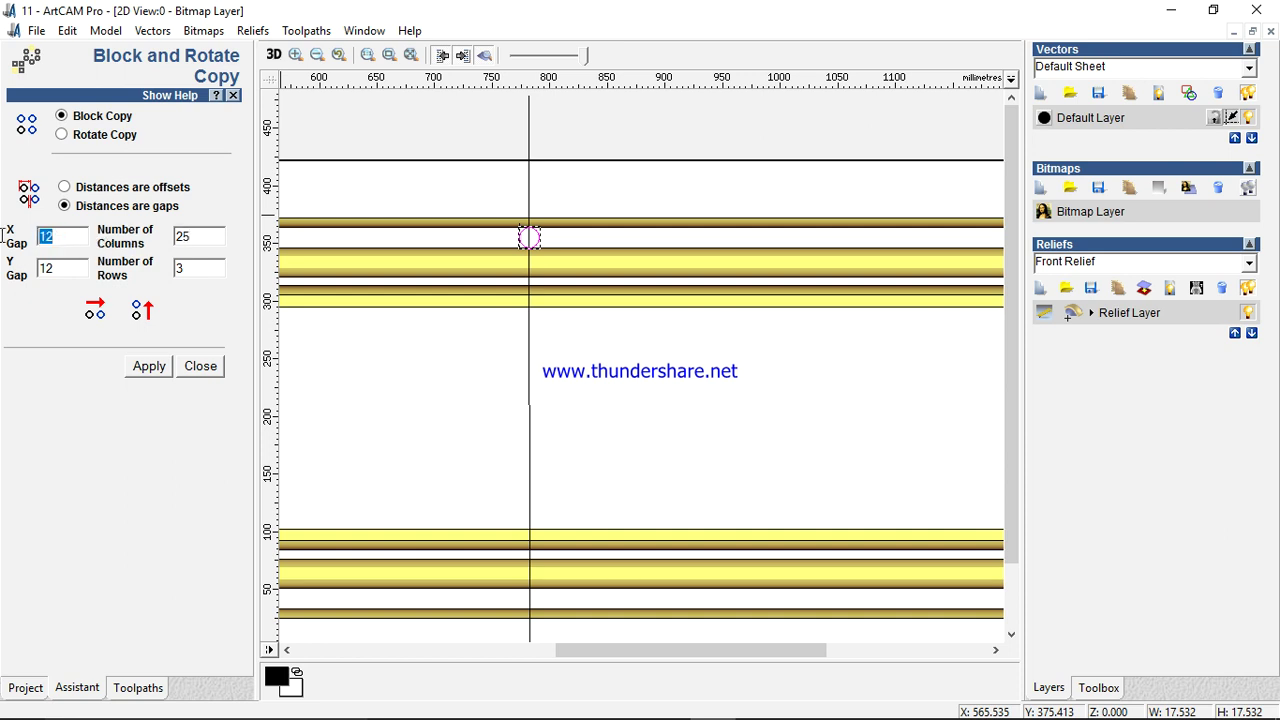
text(15)
click(149, 367)
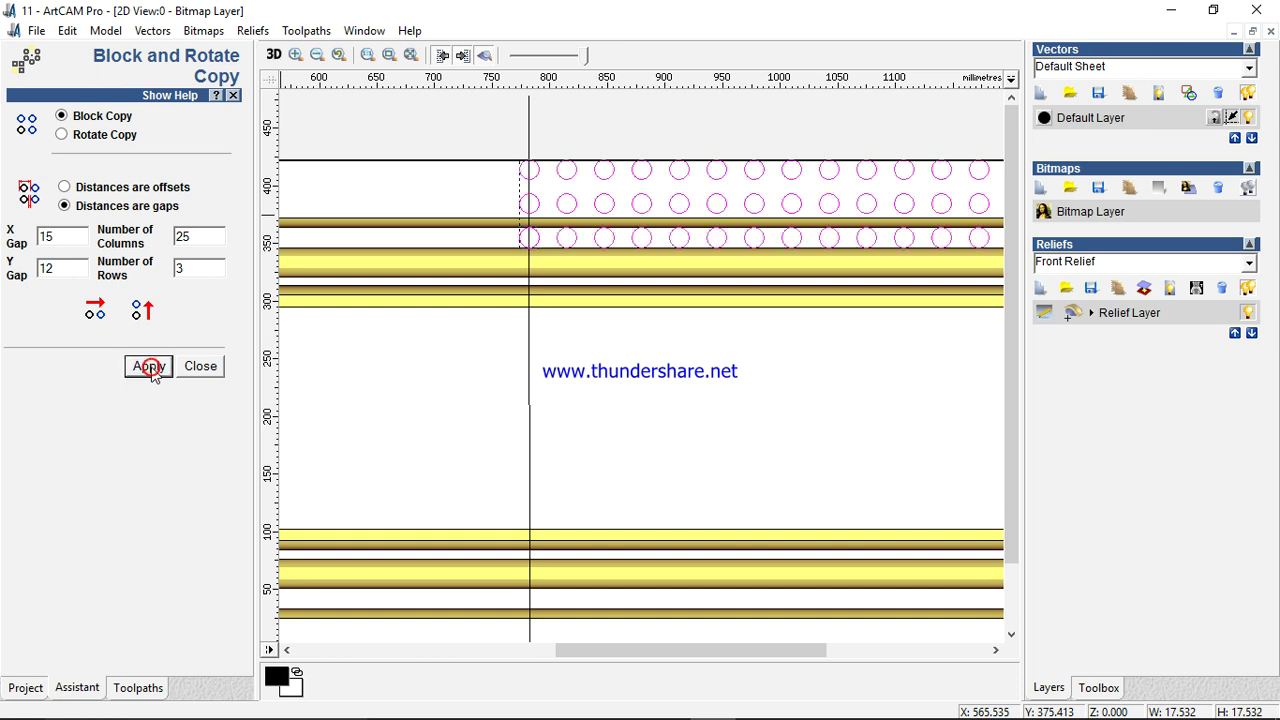
click(200, 366)
- Delete the two upper rows of circles, keeping only the row between the frame's rails
scroll(516, 328, down, 2)
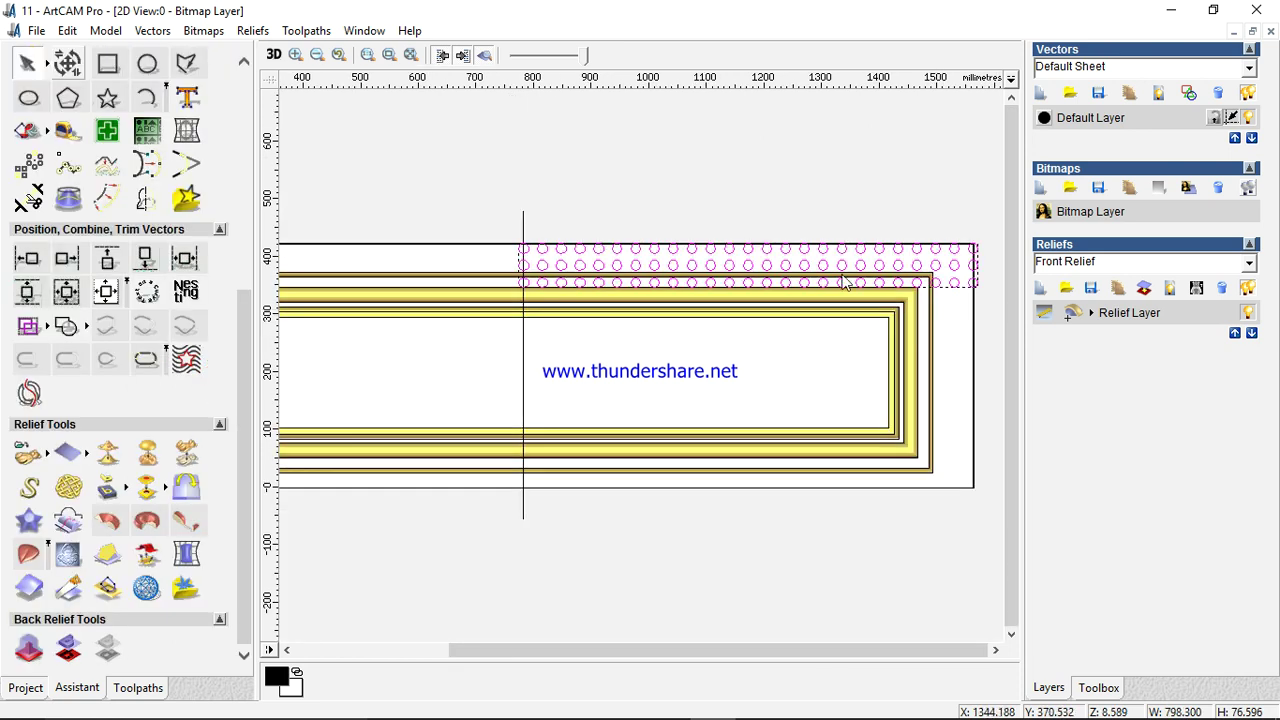
click(580, 232)
drag(492, 220, 1018, 284)
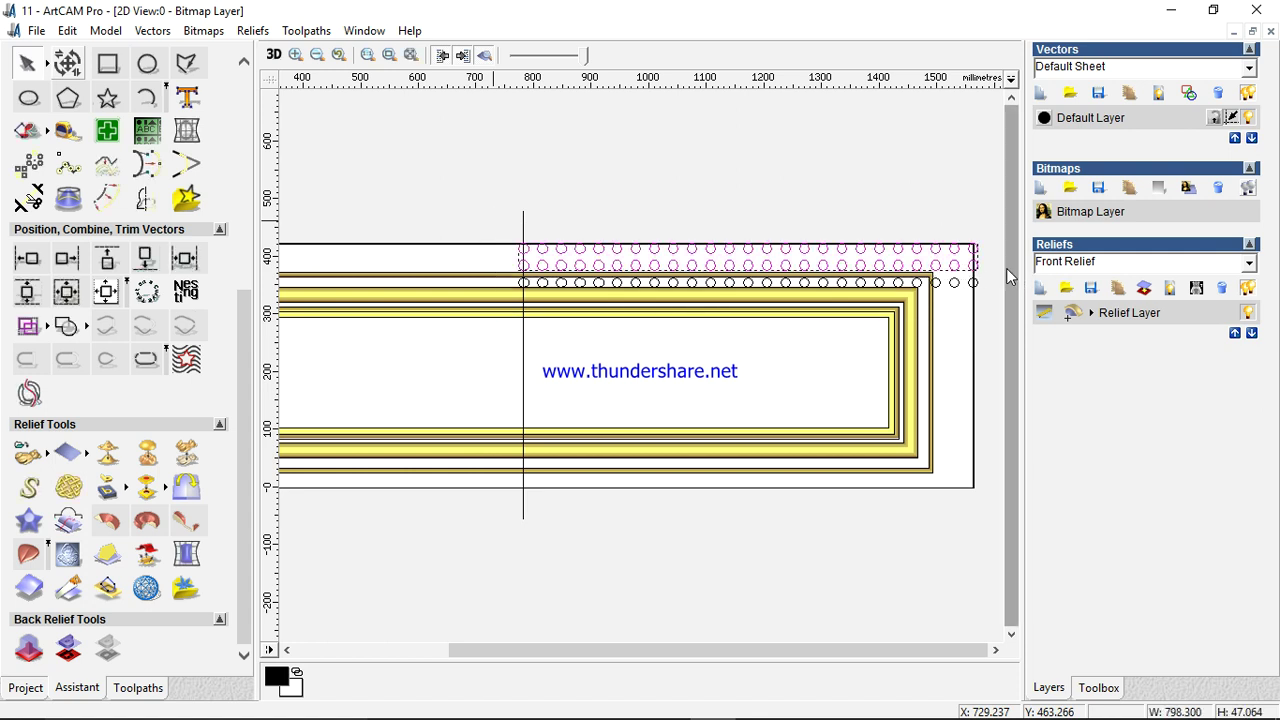
key(Delete)
- Delete the three circles that overlap or lie beyond the frame's right outer rail
scroll(808, 263, up, 4)
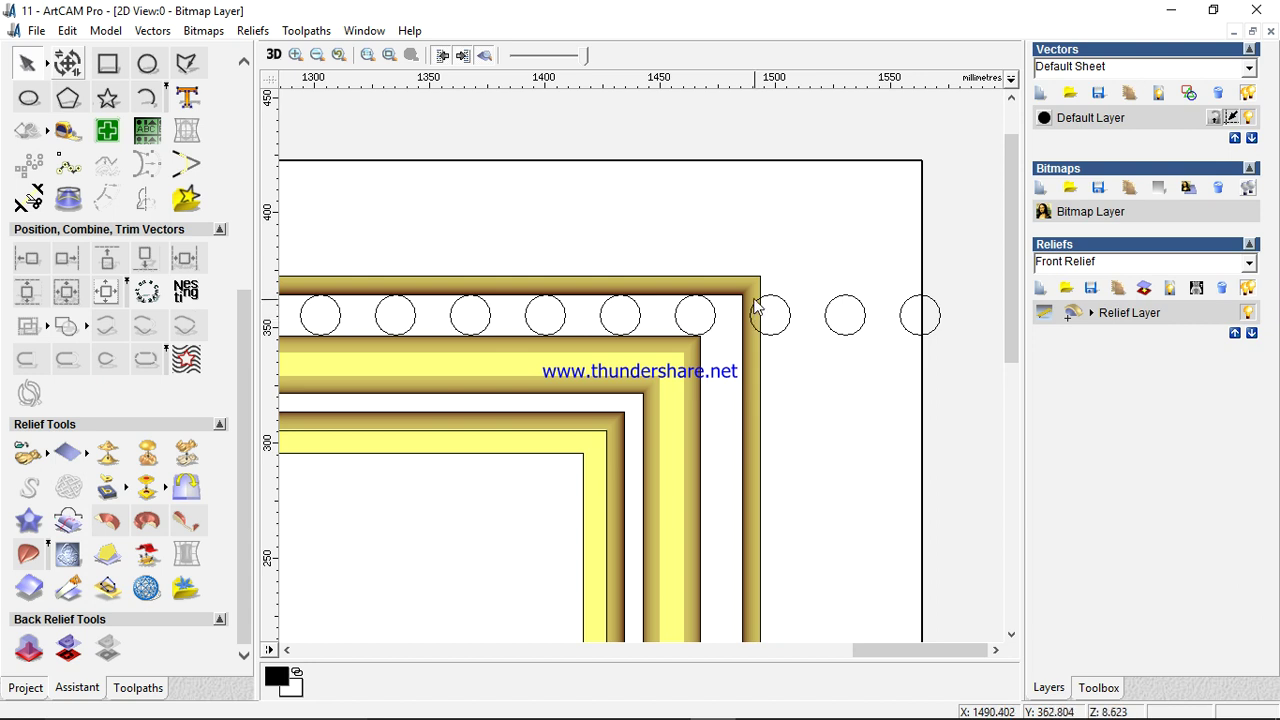
drag(724, 266, 952, 380)
key(Delete)
- Mirror copies of the horizontal line and the vertical centre line to the right, keeping the original vectors
scroll(466, 209, down, 4)
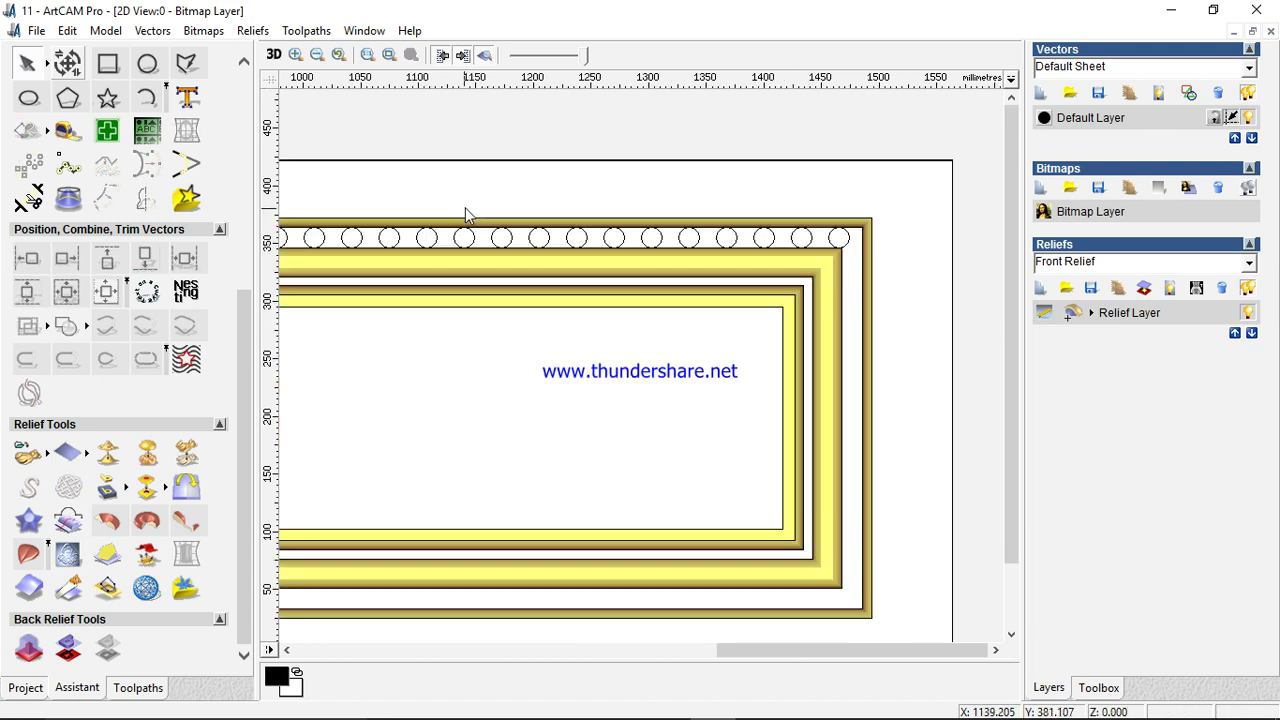
scroll(566, 340, down, 2)
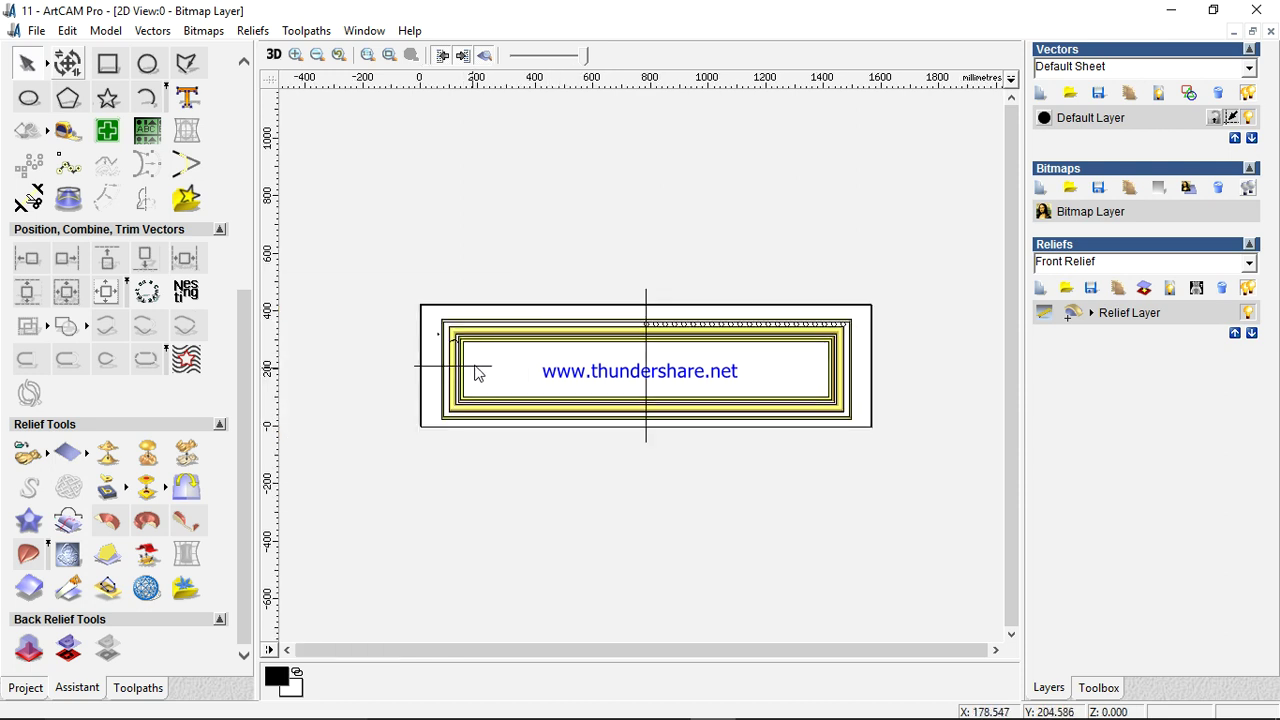
drag(413, 365, 492, 367)
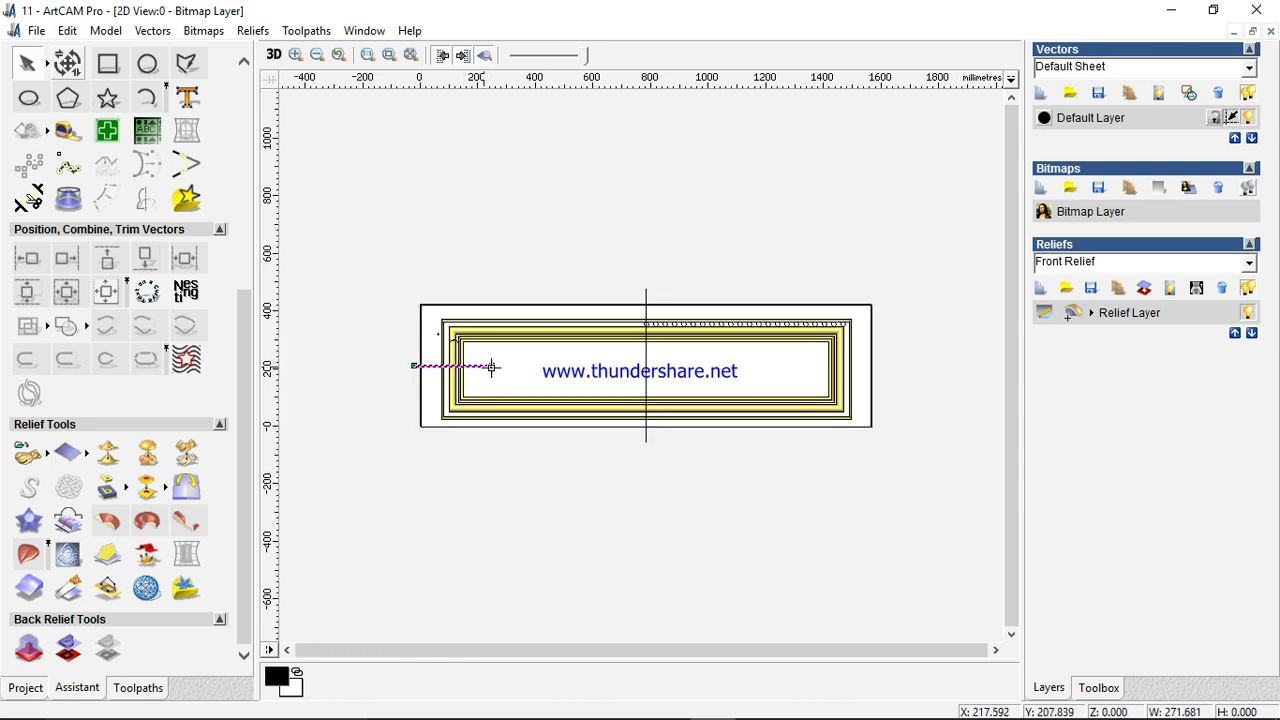
shift+click(646, 366)
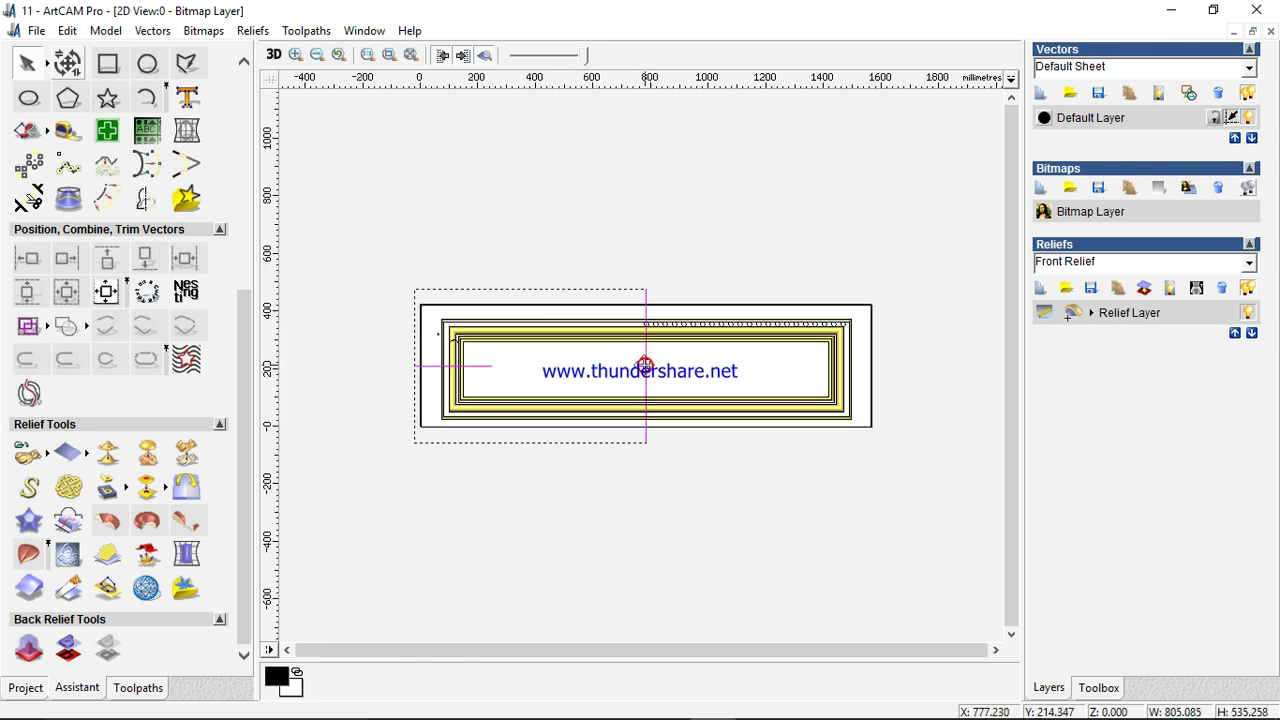
click(147, 199)
click(184, 259)
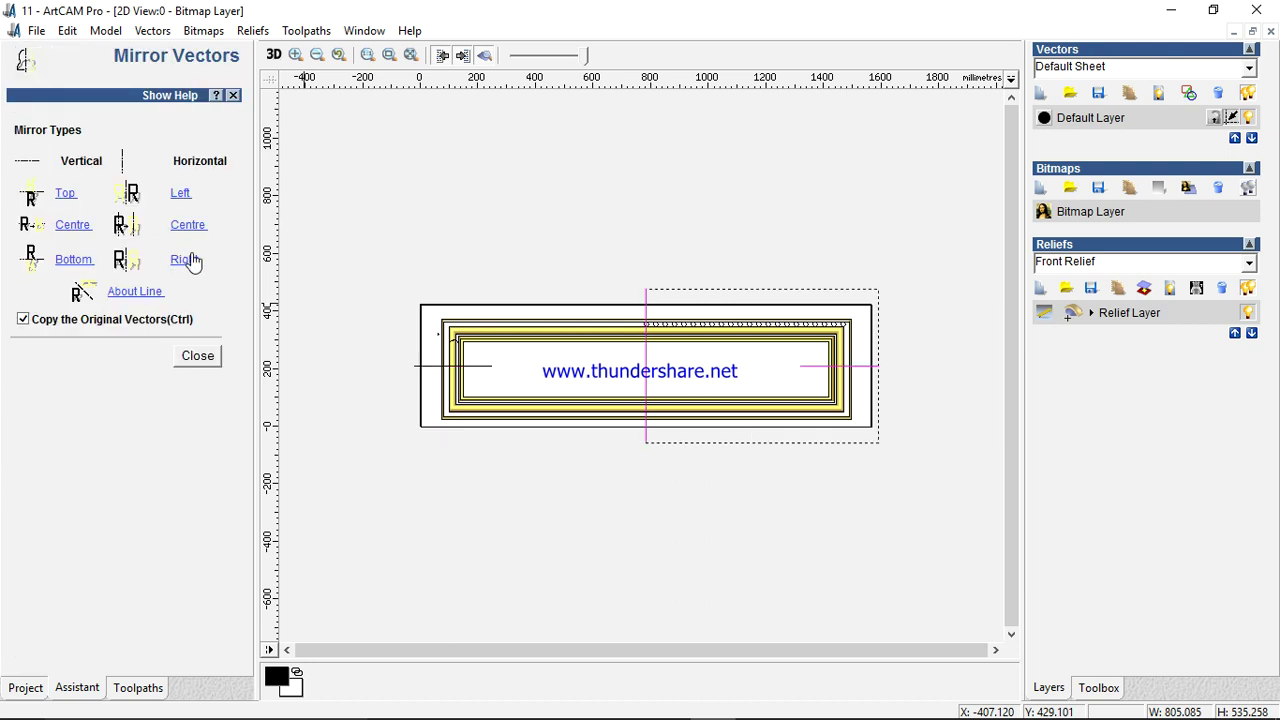
click(197, 355)
scroll(780, 368, up, 2)
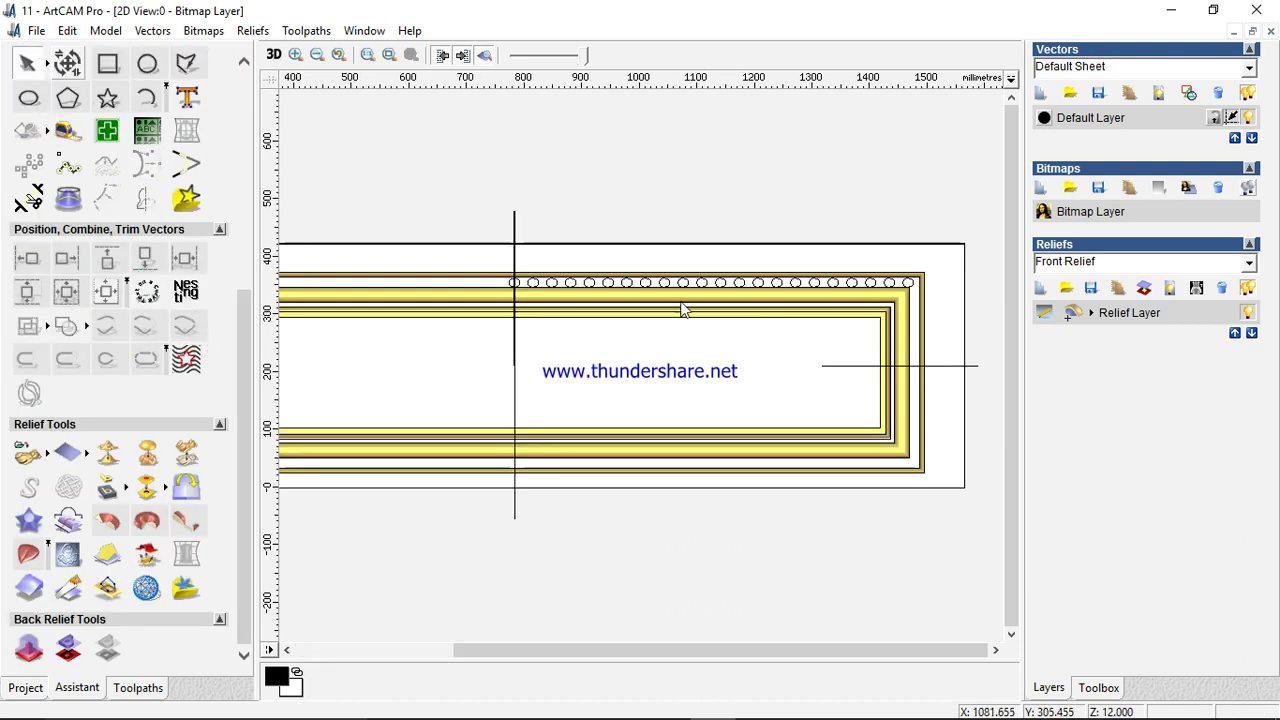
- Group the row of circles between the upper rails into a single object
drag(476, 247, 680, 293)
drag(886, 320, 937, 331)
scroll(912, 312, up, 4)
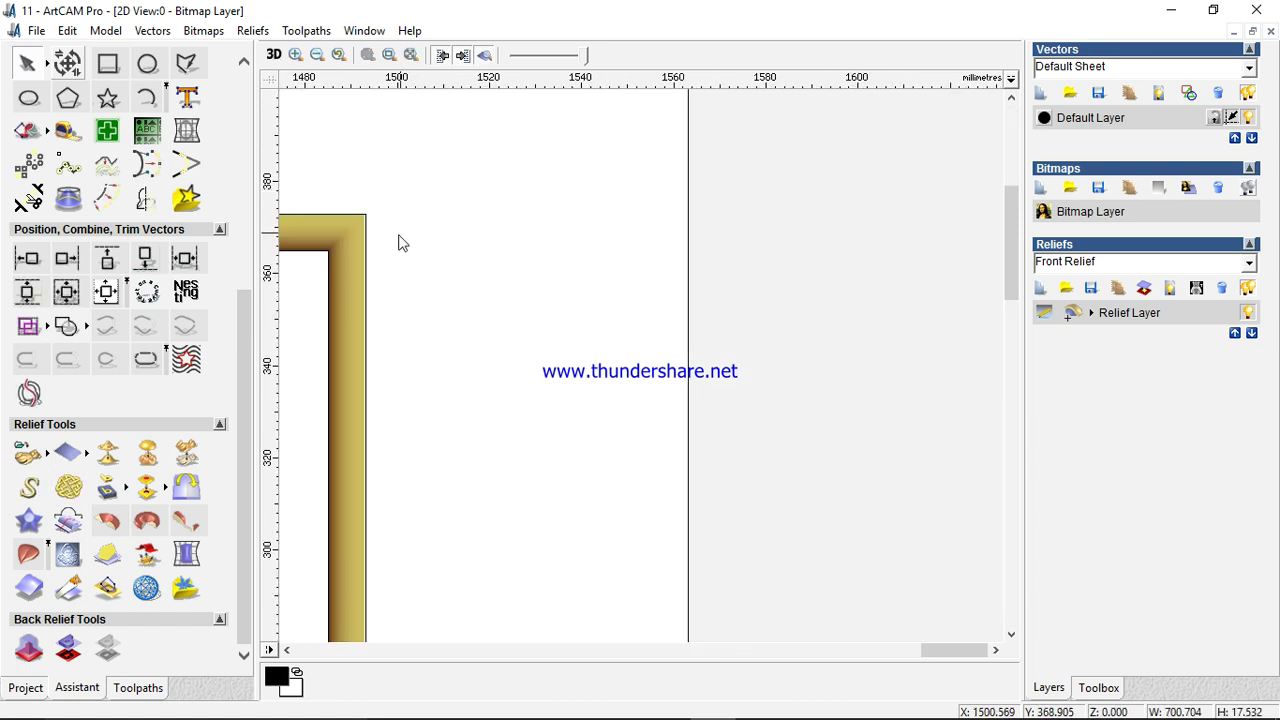
scroll(400, 243, down, 5)
scroll(670, 280, up, 3)
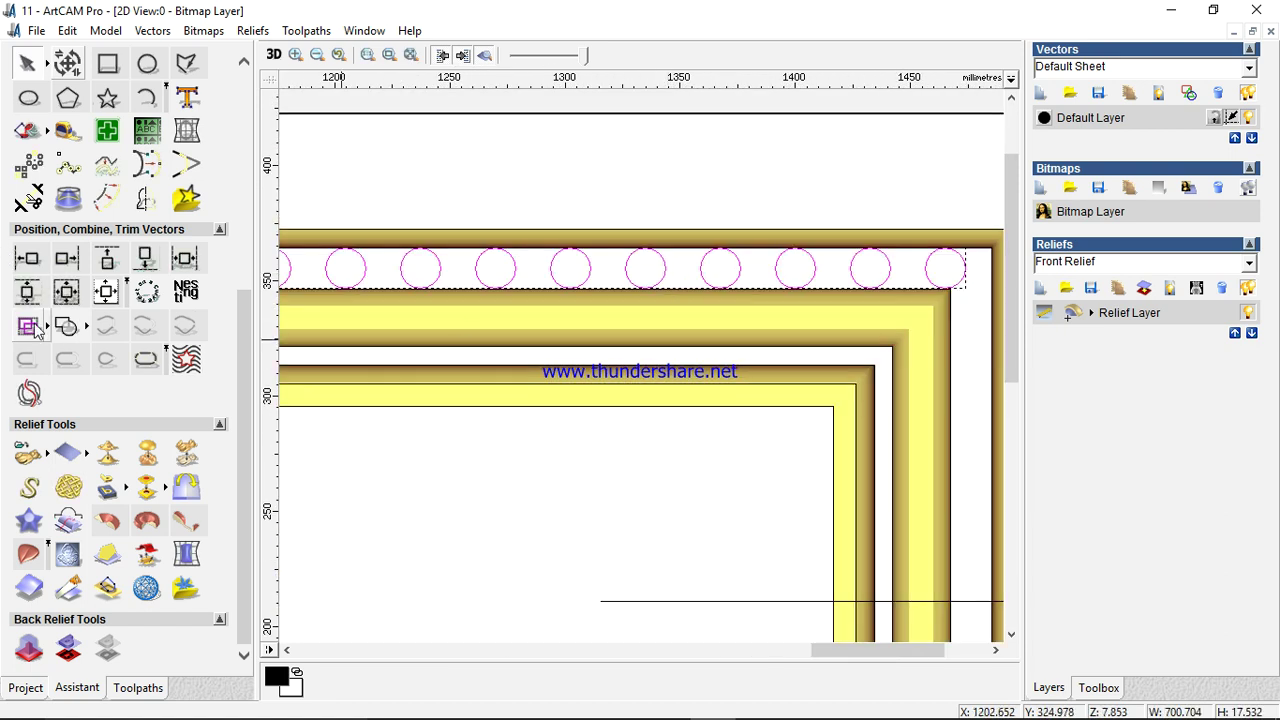
scroll(911, 298, up, 2)
click(754, 338)
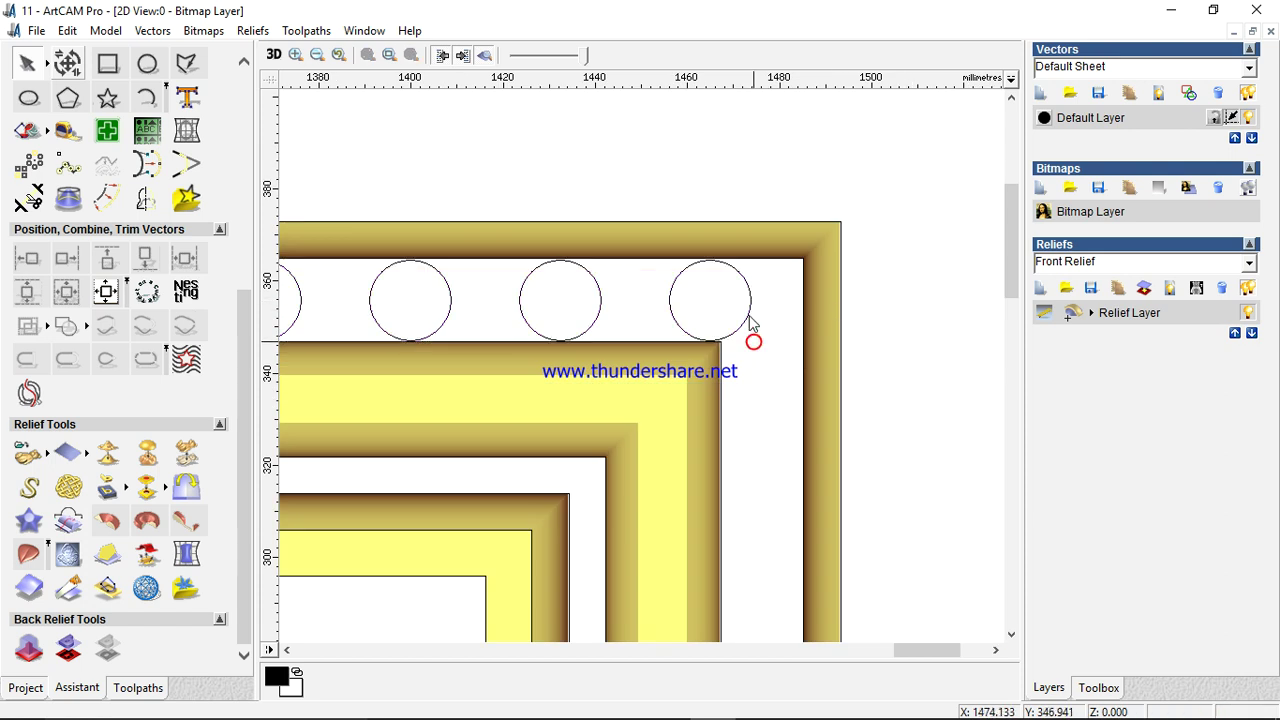
- Stretch the circle group horizontally to about 712 mm wide so its last circle reaches the inner edge of the right outer rail
click(749, 314)
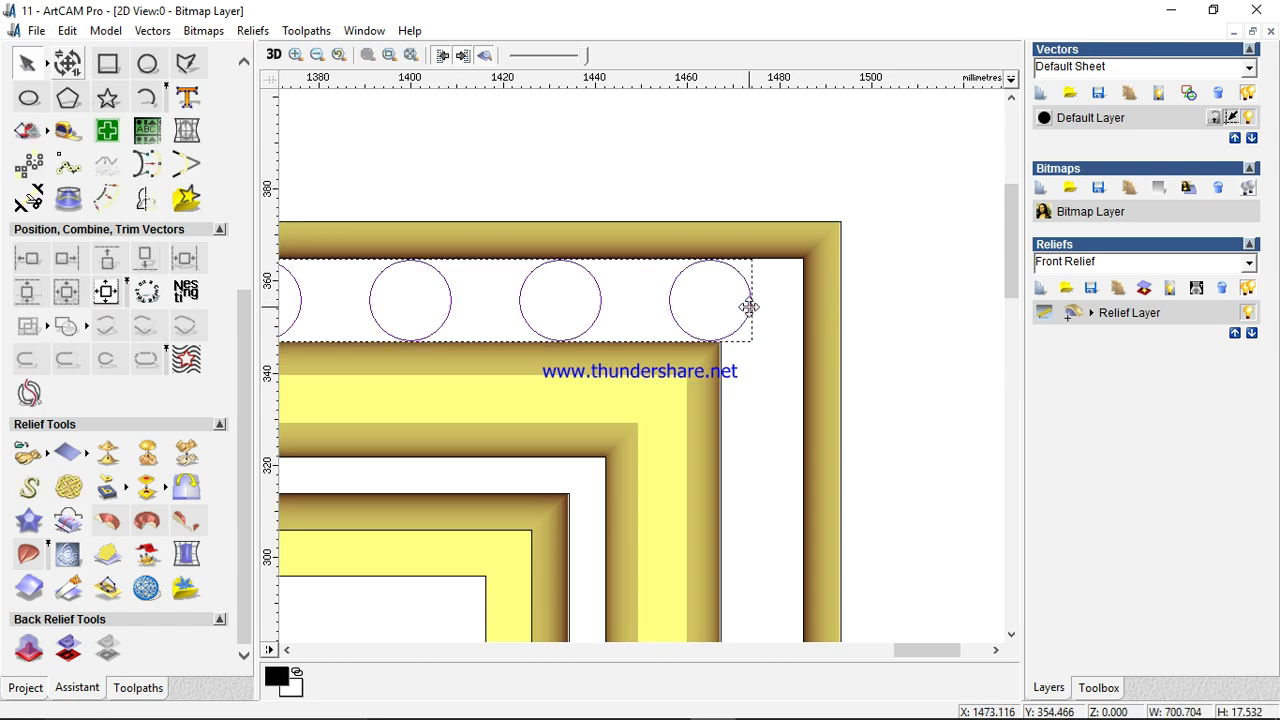
click(749, 301)
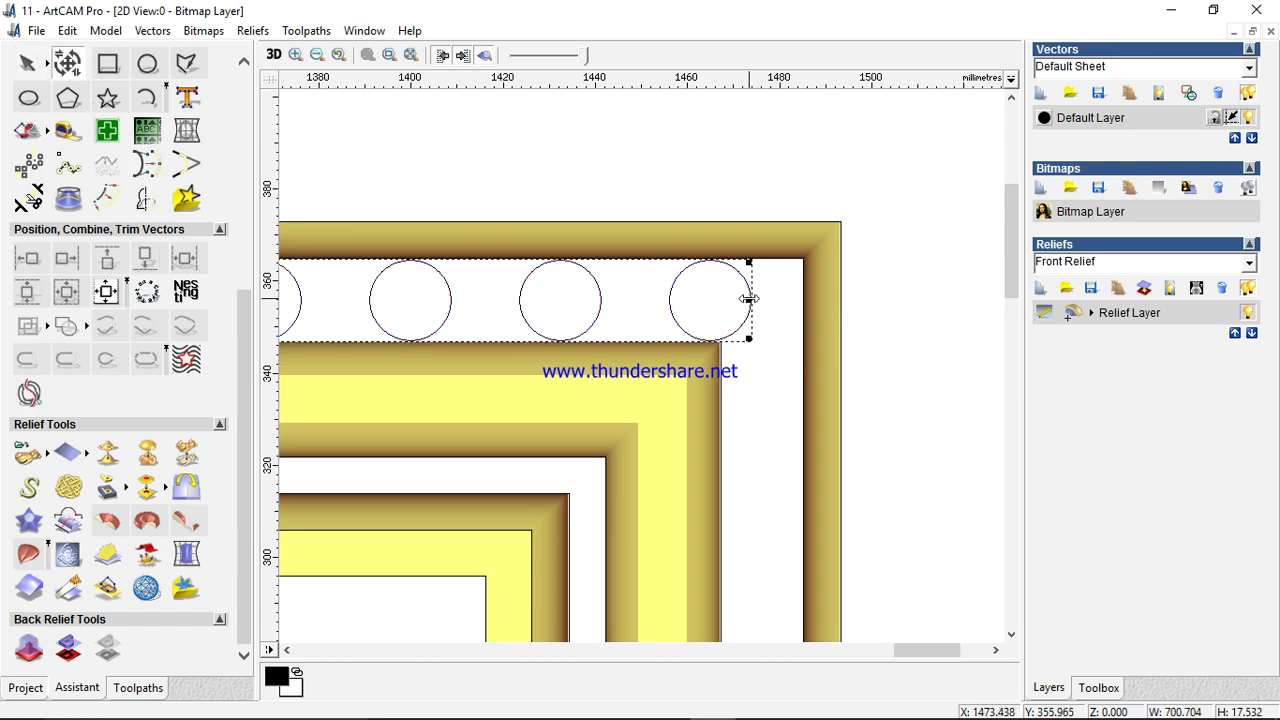
drag(749, 299, 800, 298)
scroll(495, 300, down, 2)
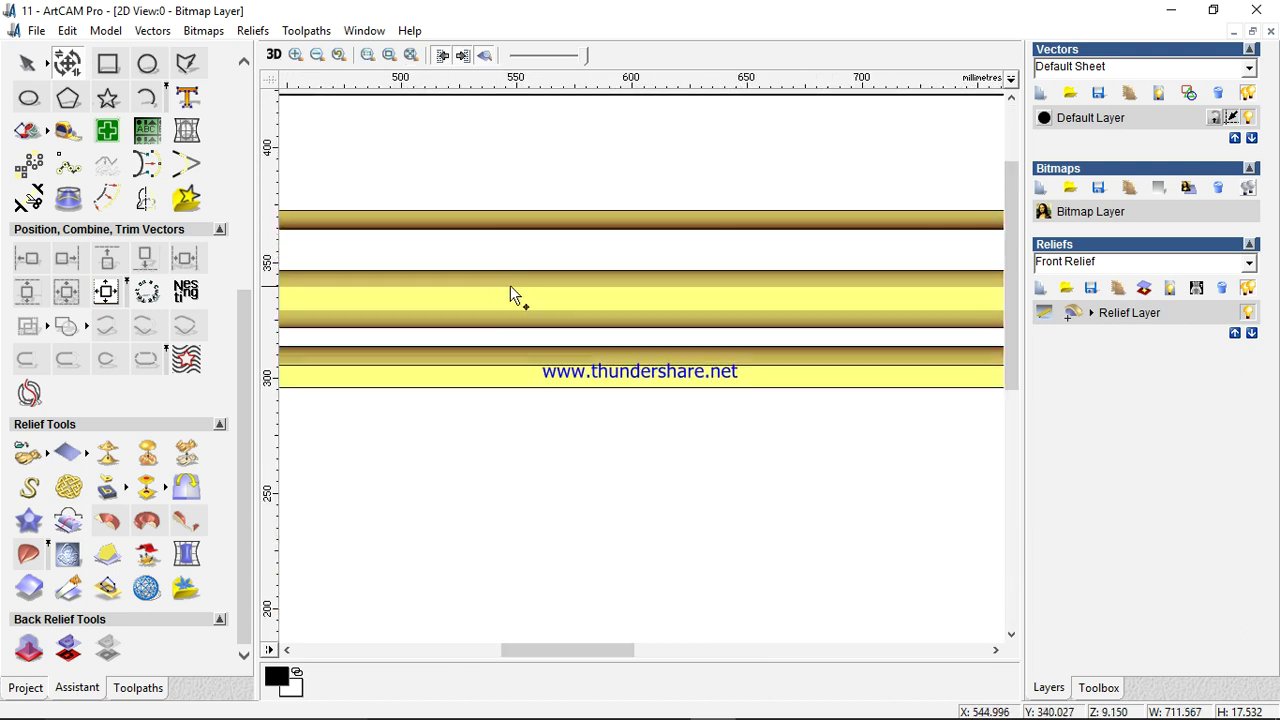
- Nudge the circle group left until its first circle is centred on the vertical centre line
scroll(829, 277, up, 4)
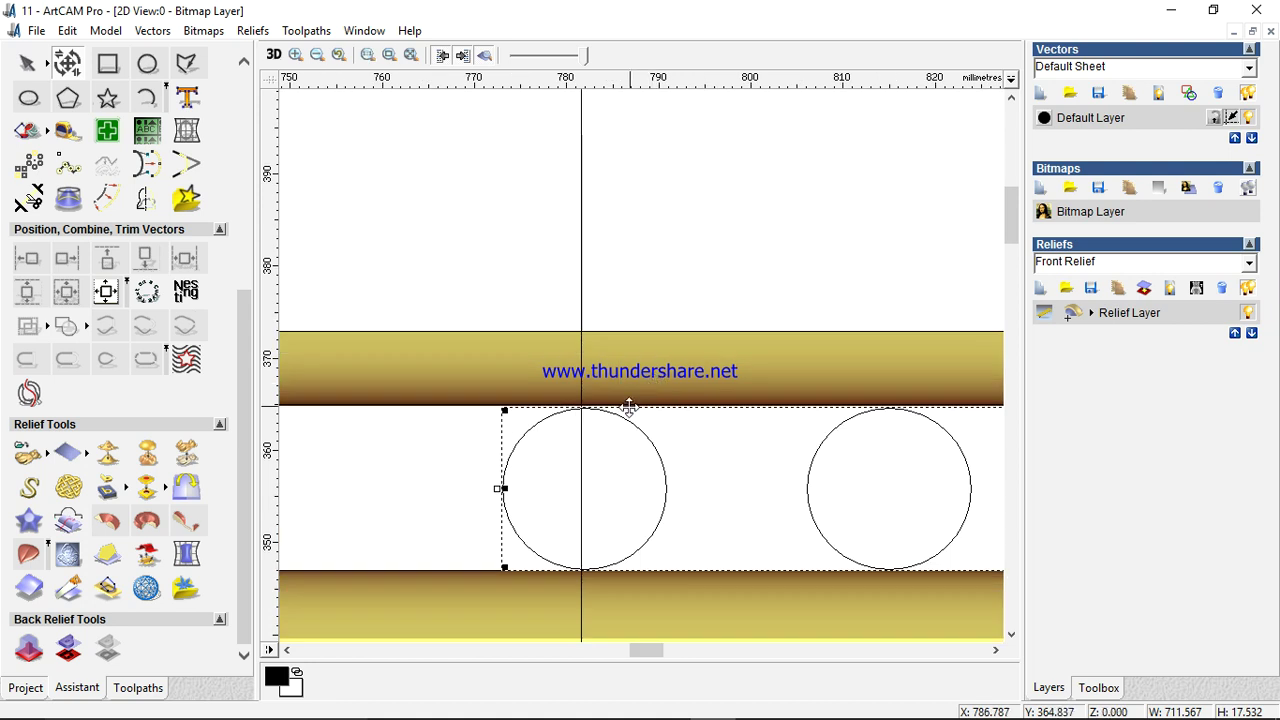
scroll(628, 405, up, 1)
key(Left)
key(Left)
key(Left)
key(Left)
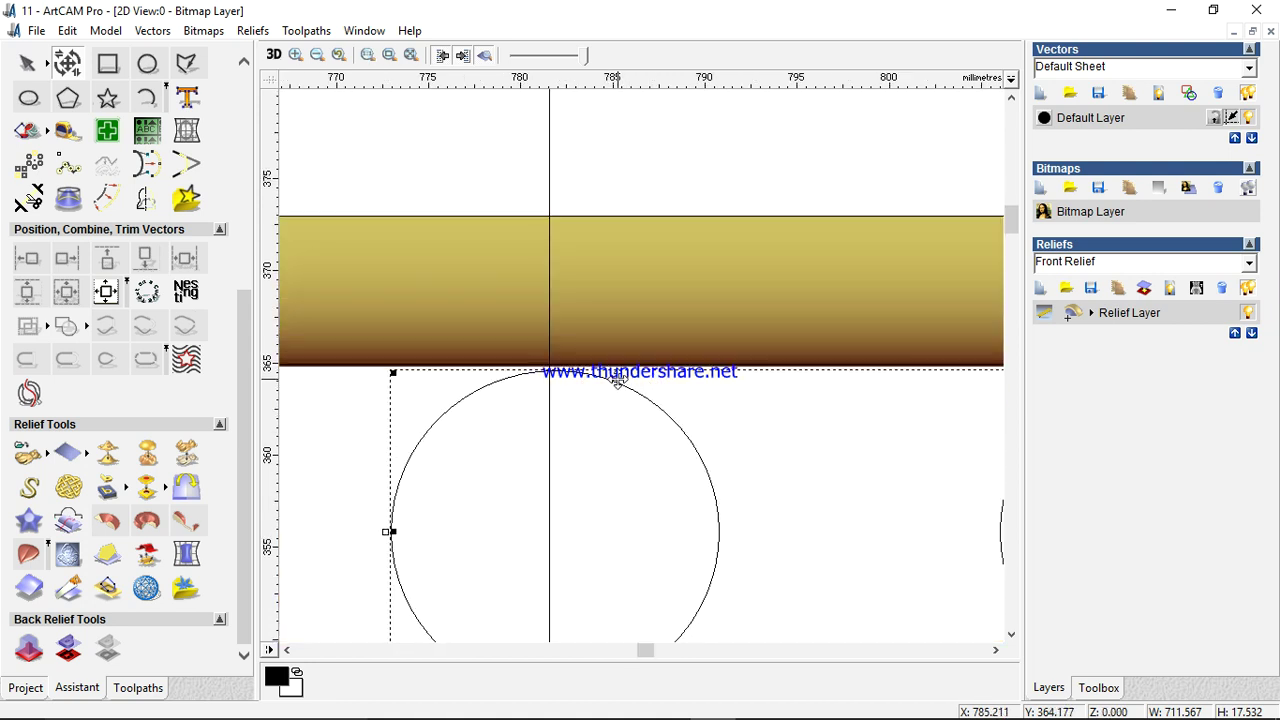
scroll(620, 388, down, 5)
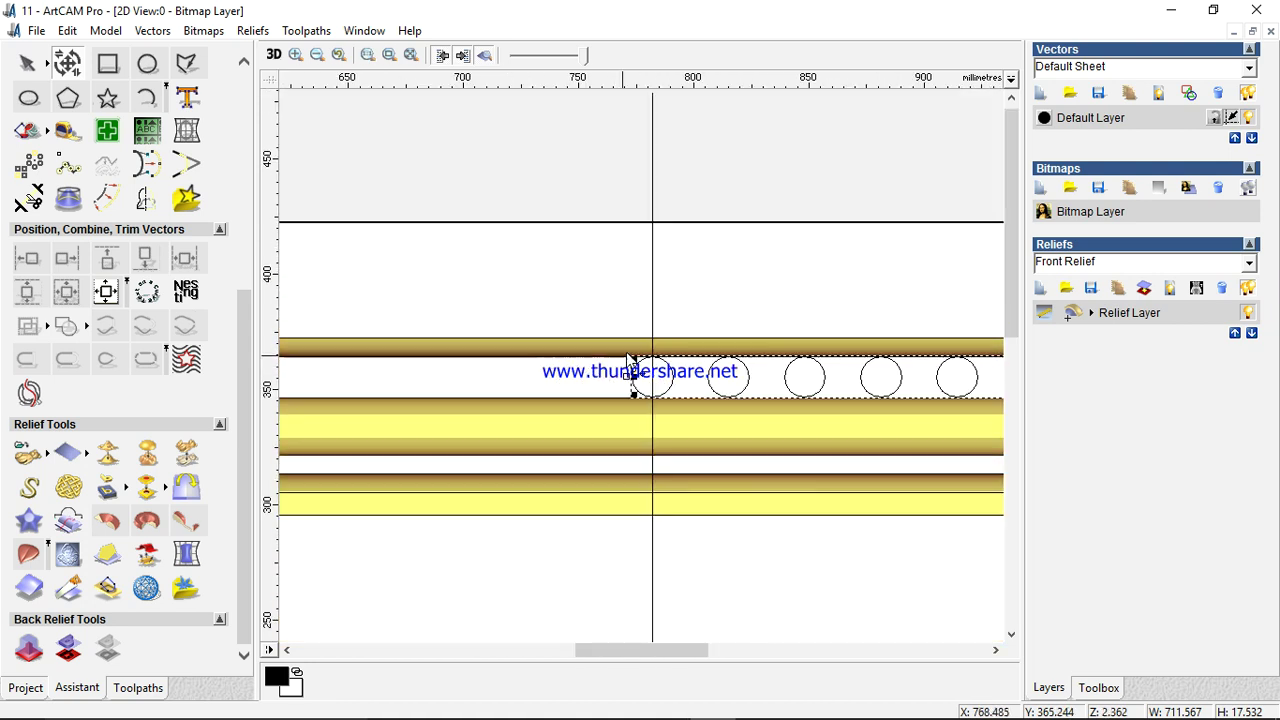
scroll(680, 320, up, 2)
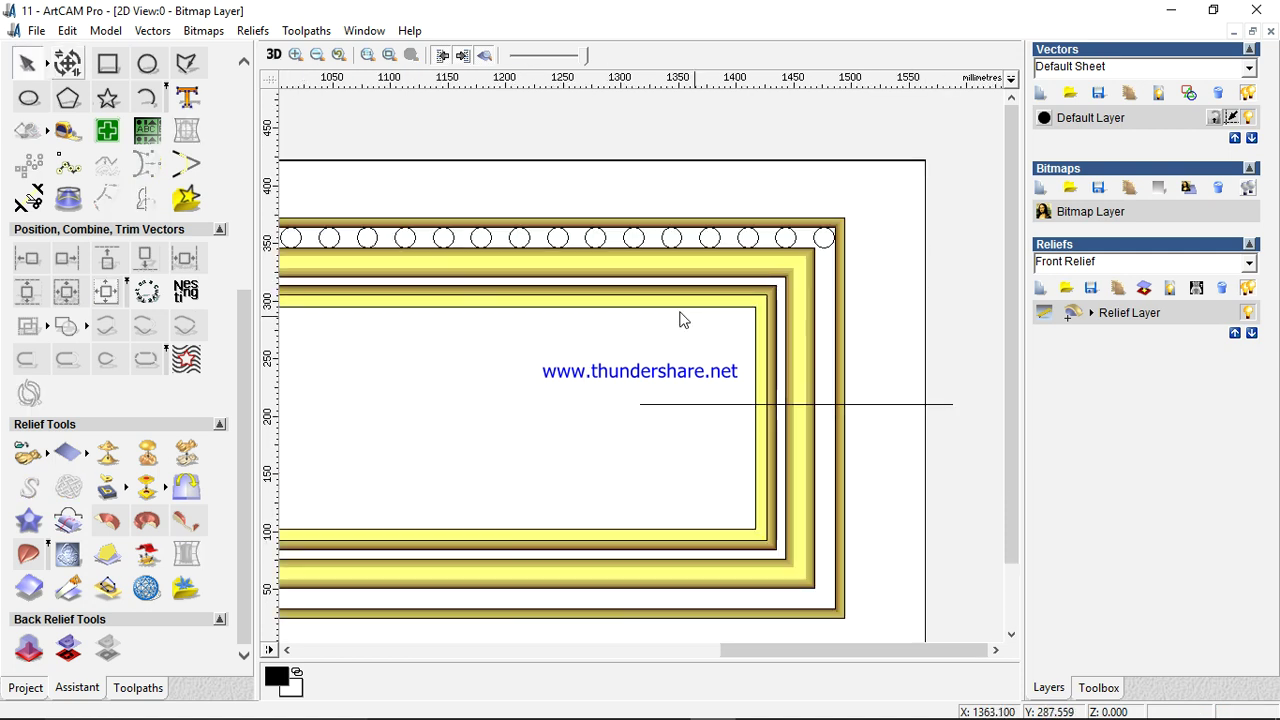
scroll(720, 326, down, 3)
scroll(848, 331, up, 3)
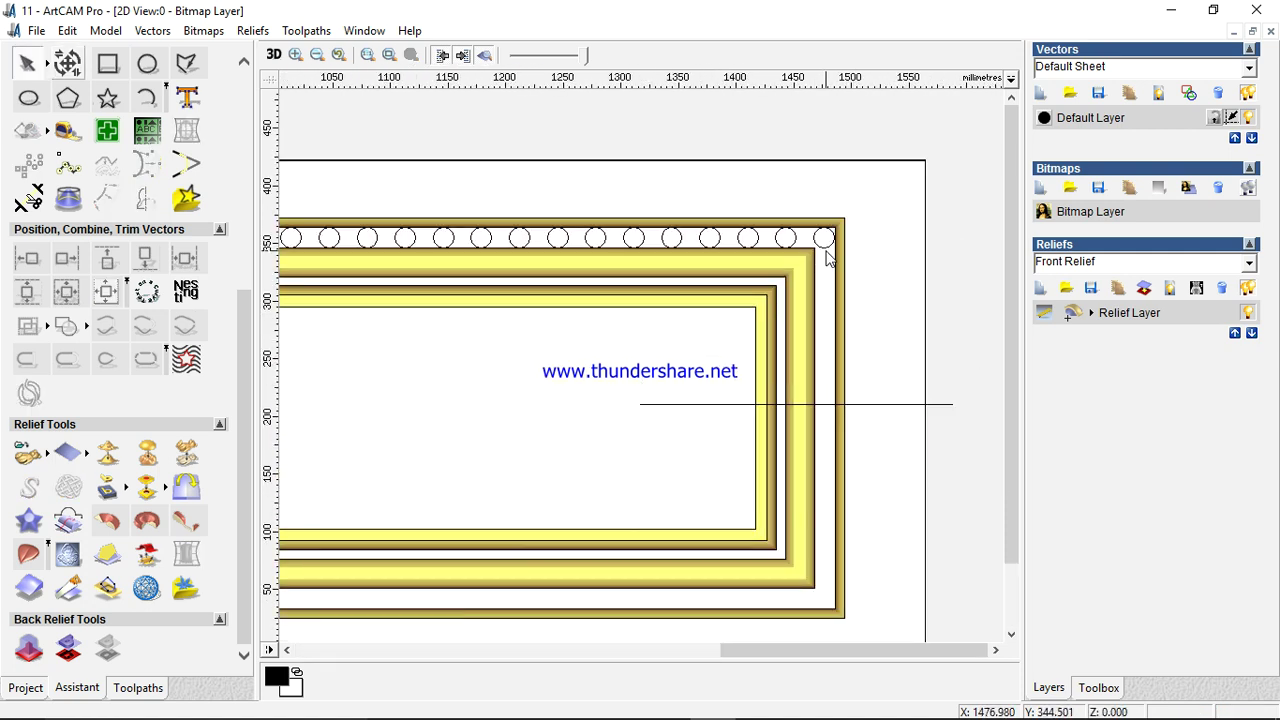
- Open the Shape Editor for the circle group and choose a round profile with a start height of 2
click(822, 240)
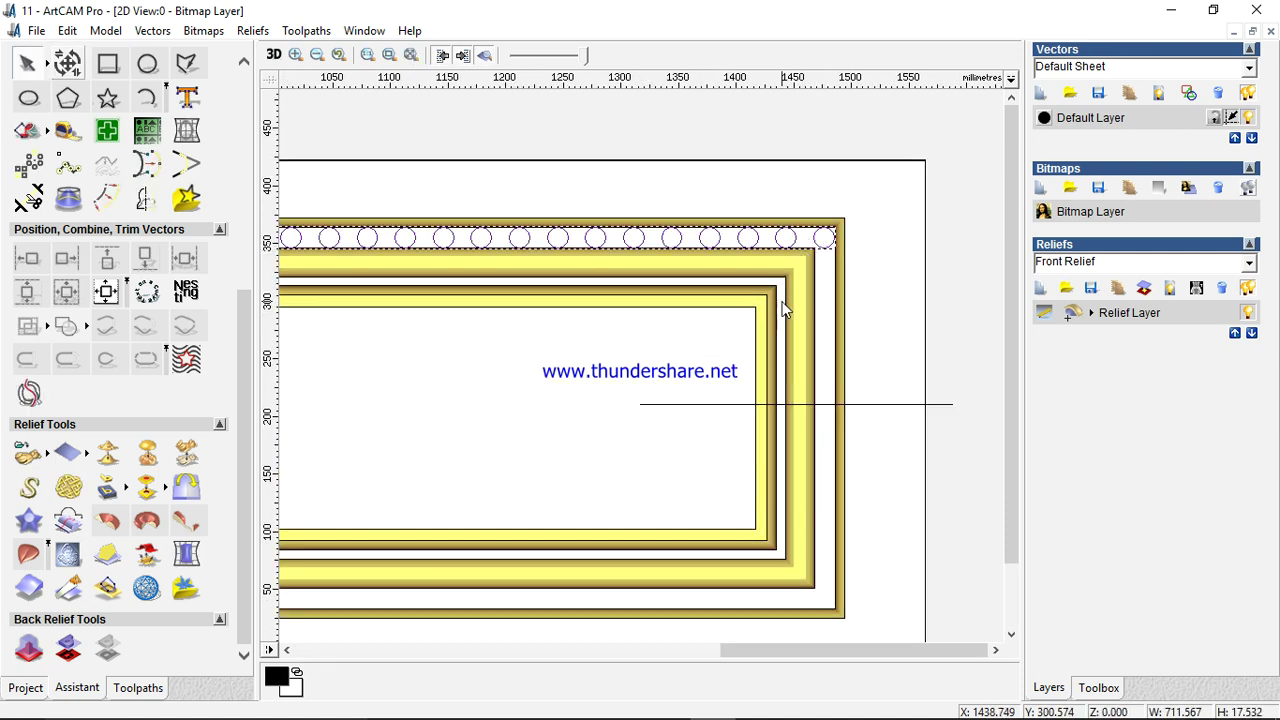
scroll(806, 288, up, 2)
scroll(760, 290, up, 2)
scroll(443, 374, up, 2)
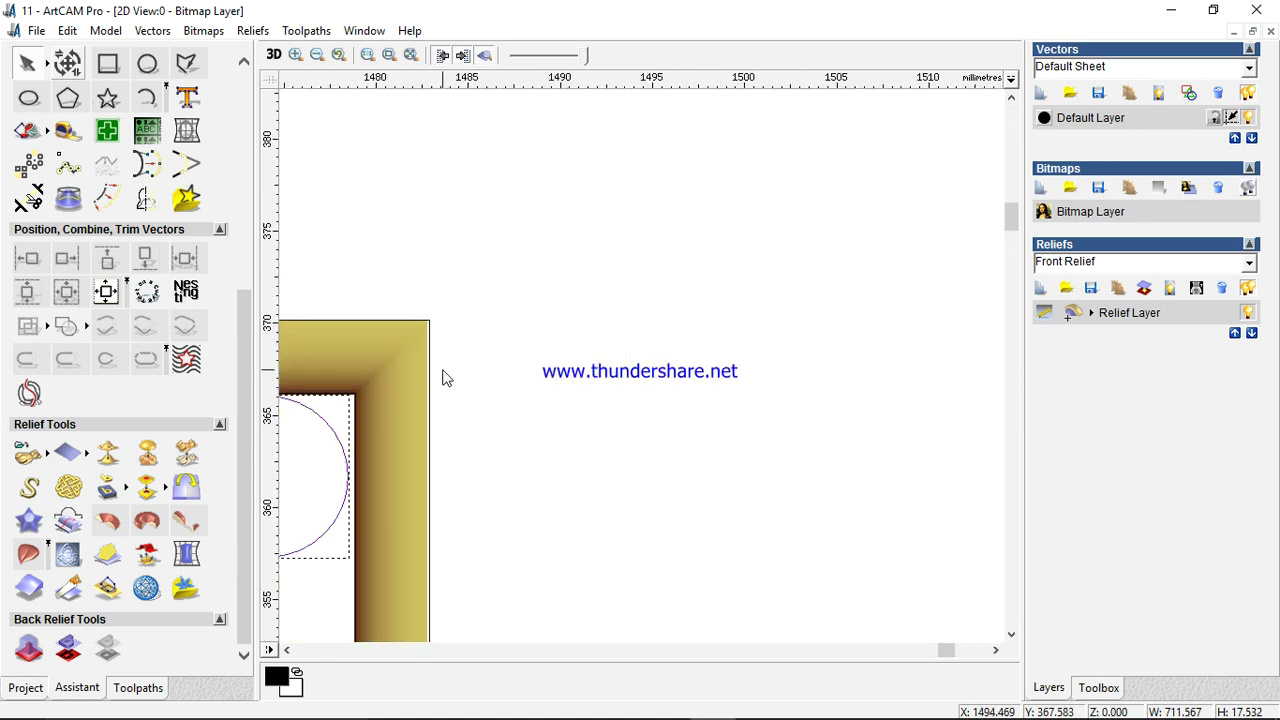
scroll(443, 424, down, 2)
right_click(551, 431)
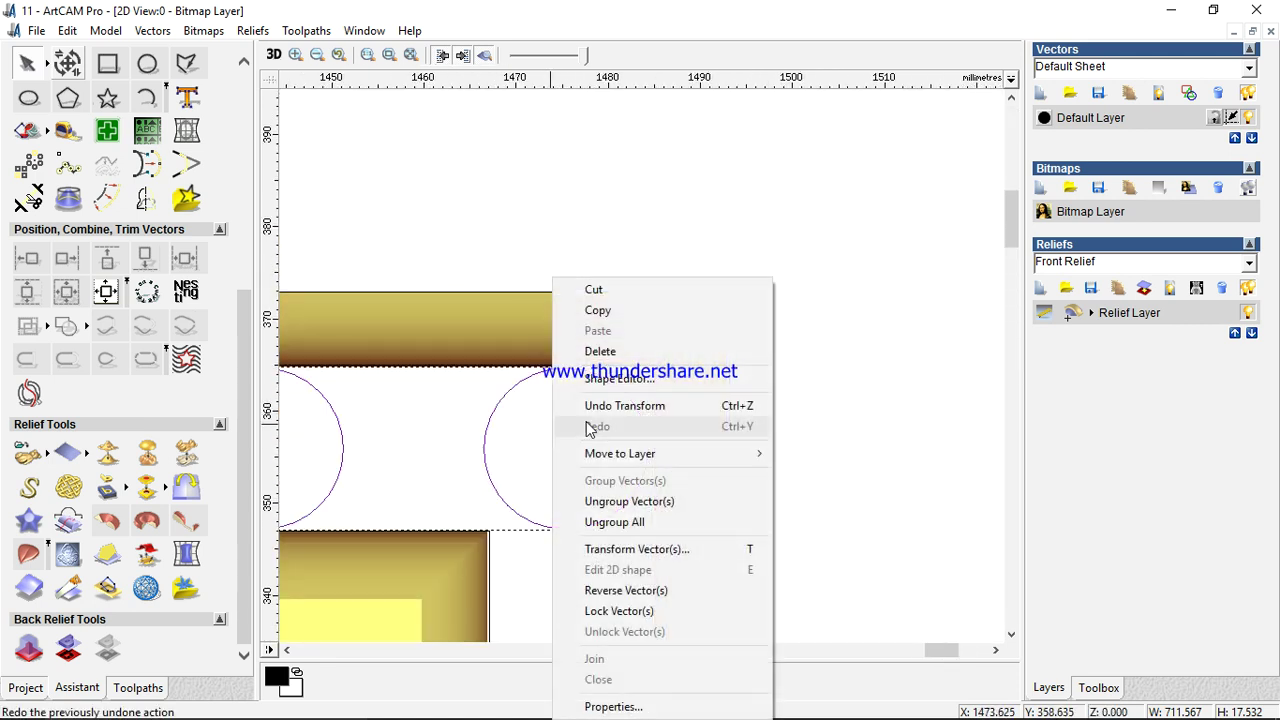
click(653, 386)
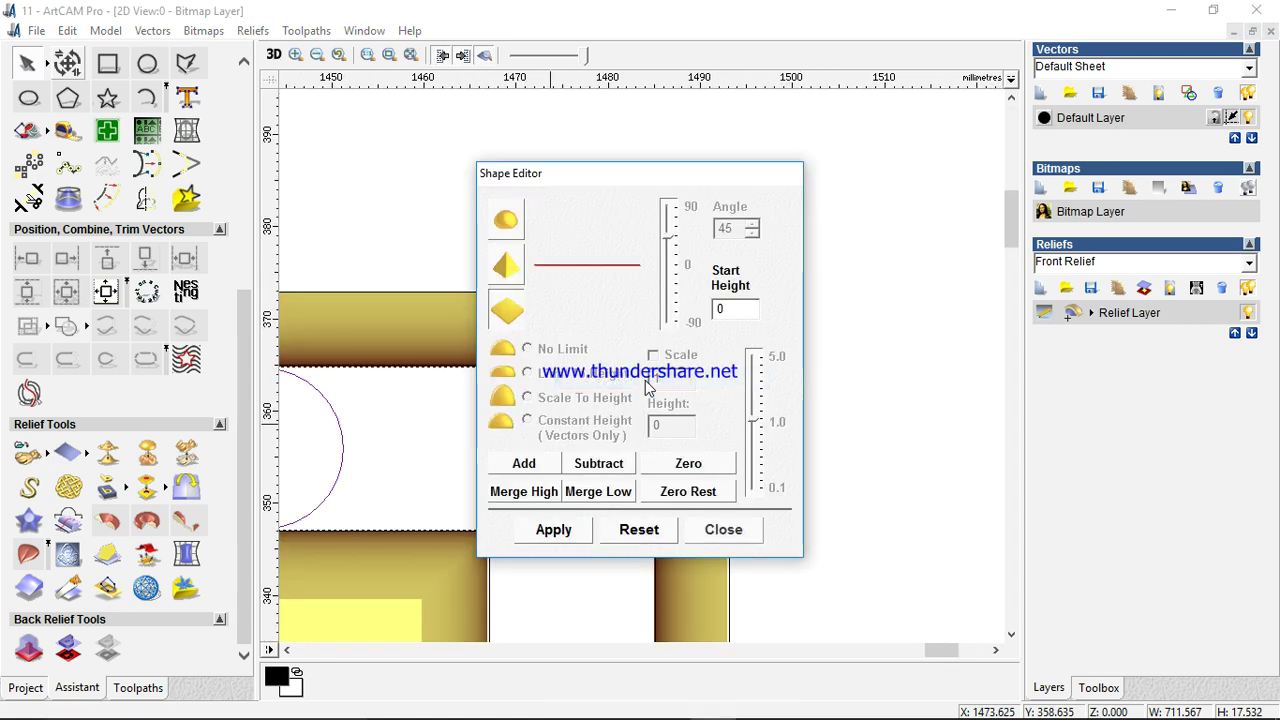
click(518, 226)
double_click(741, 310)
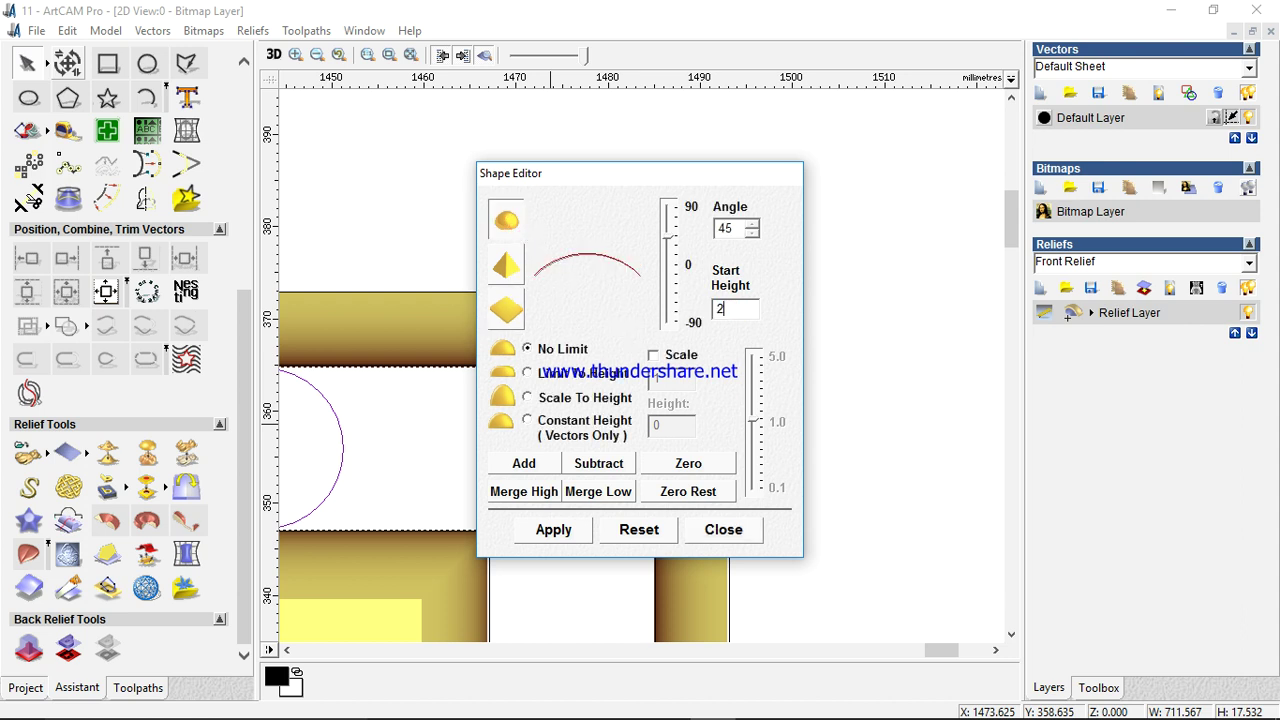
- Scale the round profile to a height of 10, merge the domes into the relief with Merge High, and close the editor
click(529, 398)
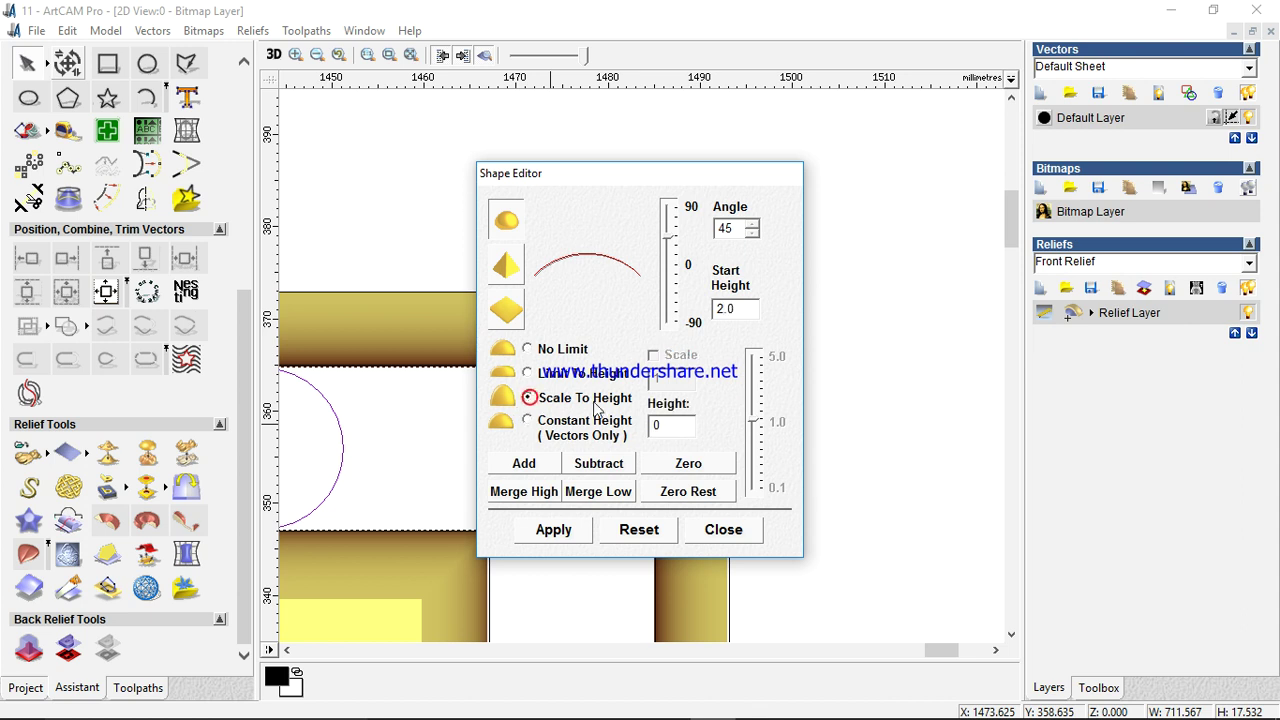
double_click(674, 426)
text(10)
key(Return)
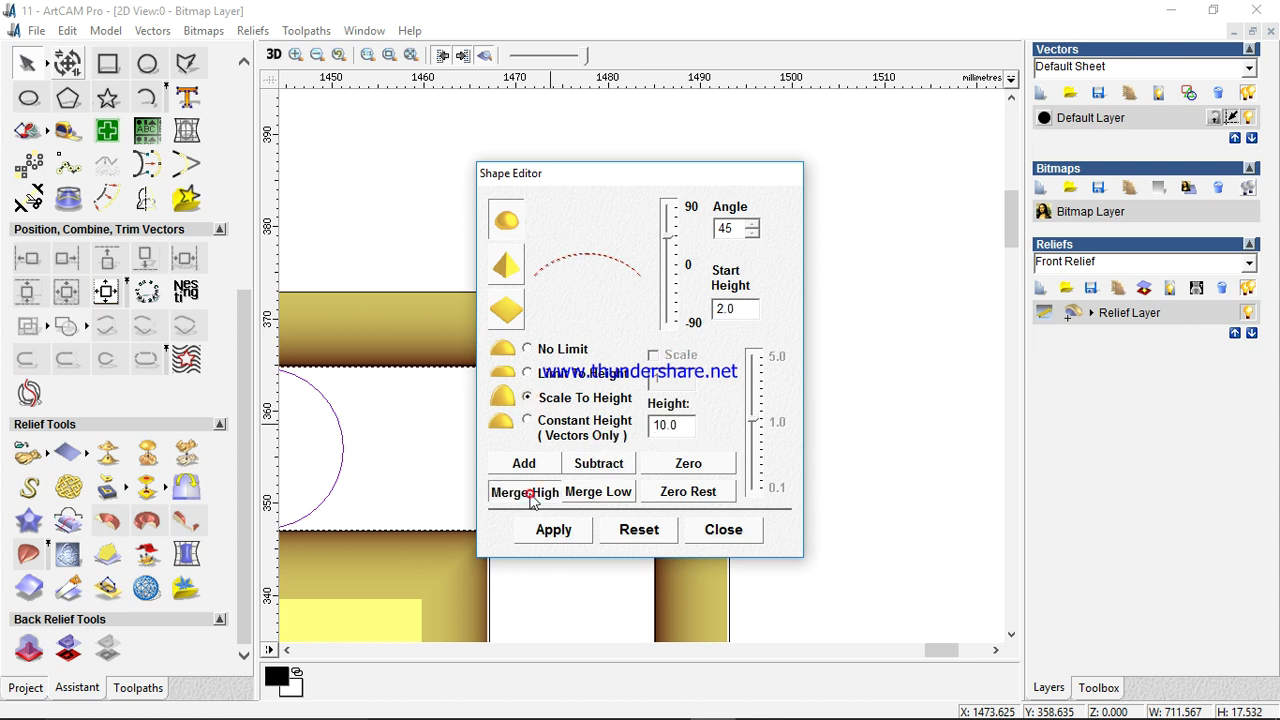
click(608, 460)
scroll(443, 478, down, 3)
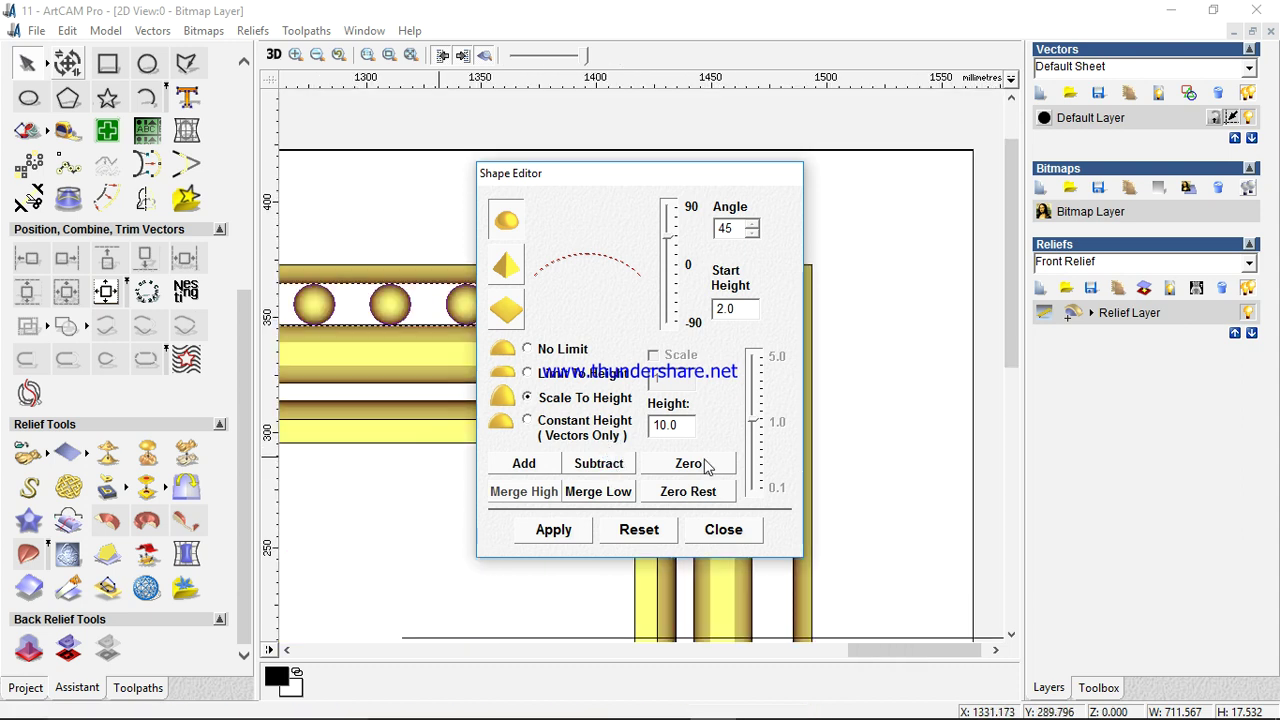
click(716, 536)
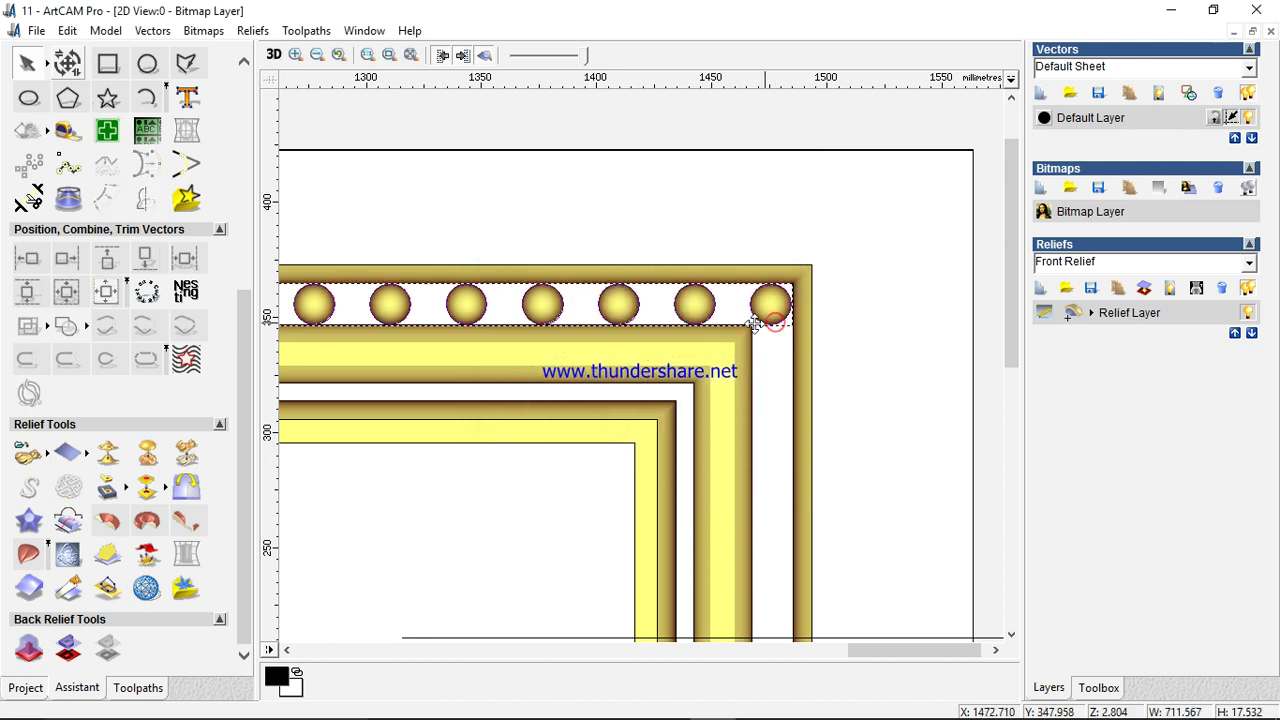
- Copy the circle group and paste a duplicate of it in place
scroll(711, 324, down, 3)
right_click(709, 242)
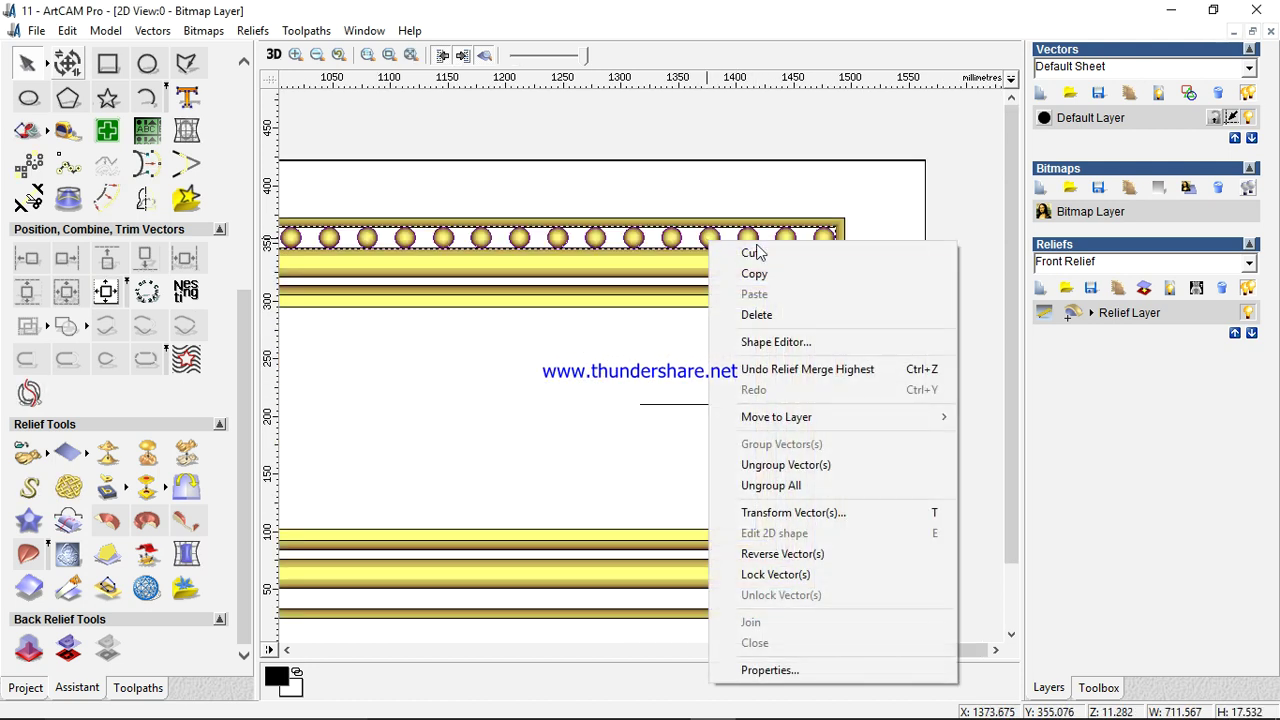
click(776, 288)
right_click(800, 280)
click(820, 326)
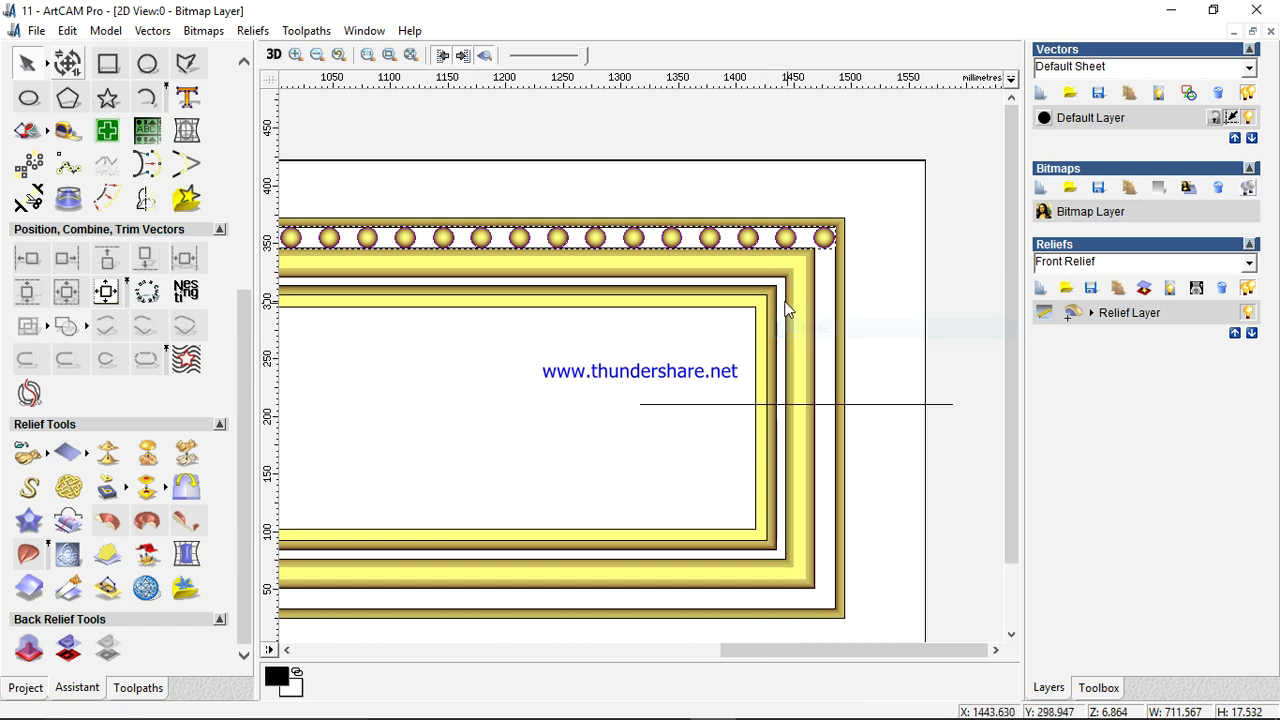
- Rotate the pasted circle group by 90 degrees with Transform Vectors
click(66, 66)
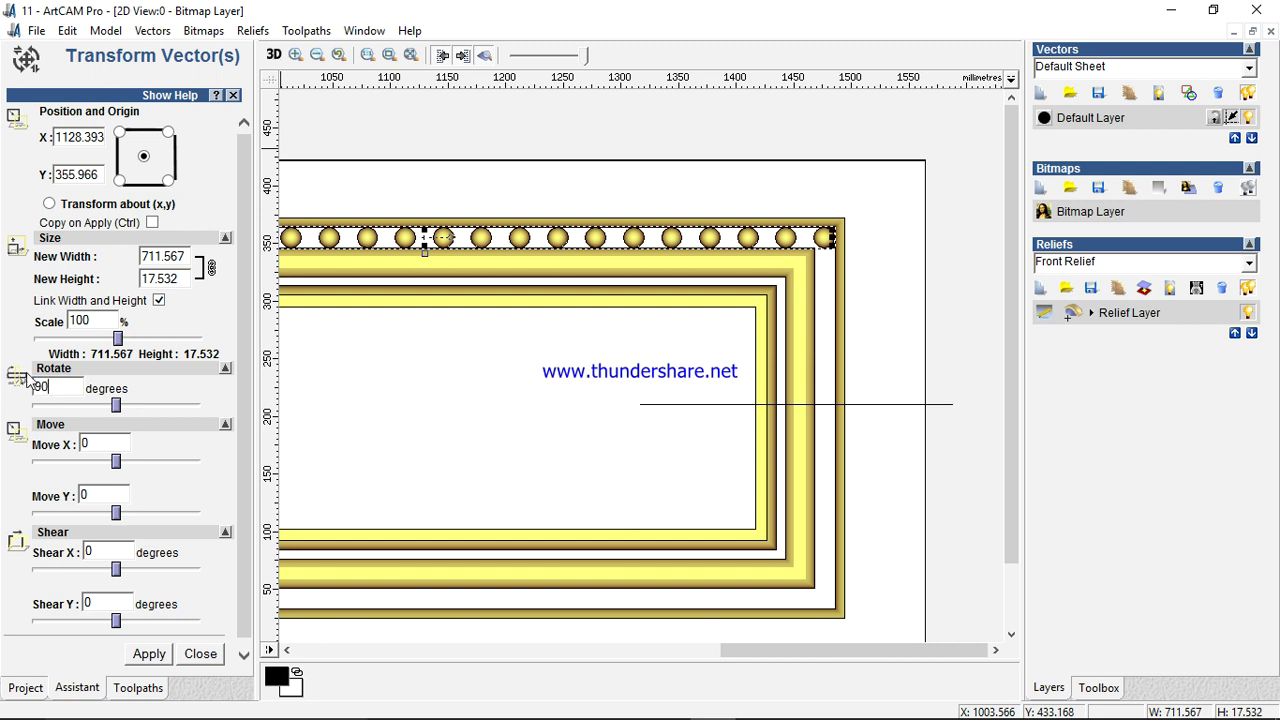
scroll(249, 417, down, 1)
click(149, 646)
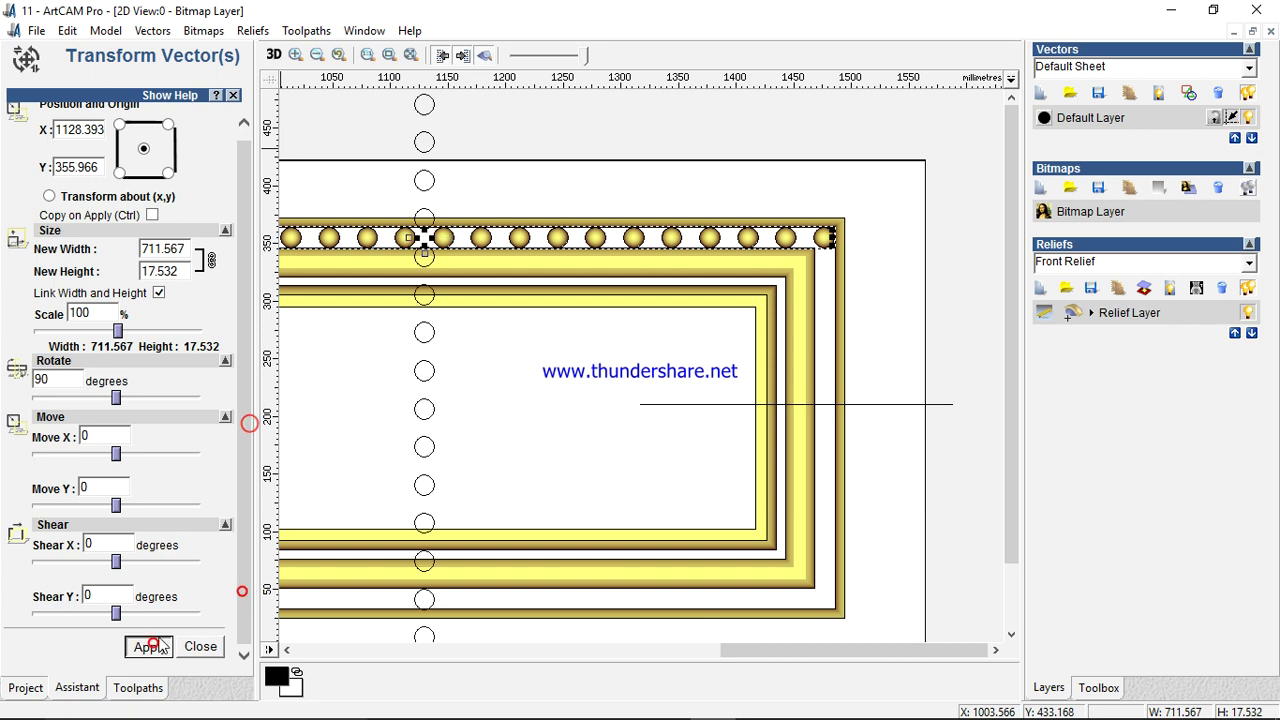
click(200, 646)
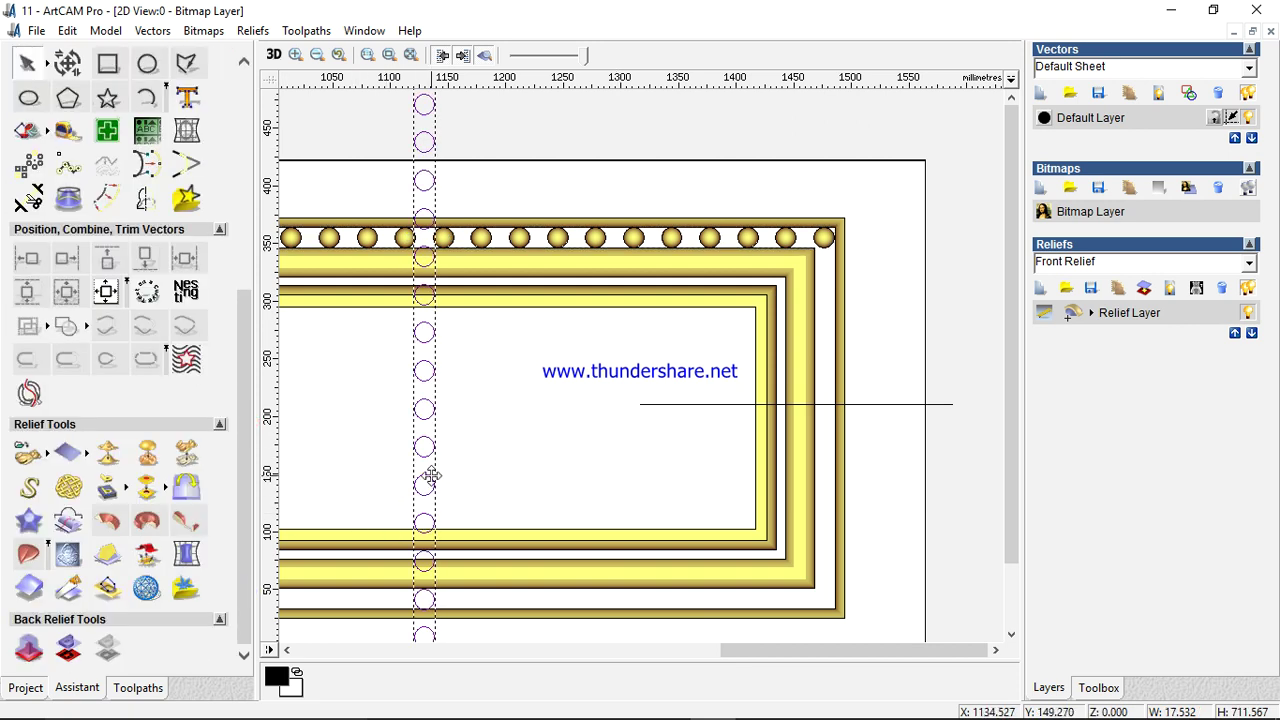
- Move the vertical circle group into the channel between the right rails, with its lowest circle centred on the horizontal line
drag(704, 244, 828, 238)
scroll(829, 250, up, 2)
scroll(640, 445, up, 2)
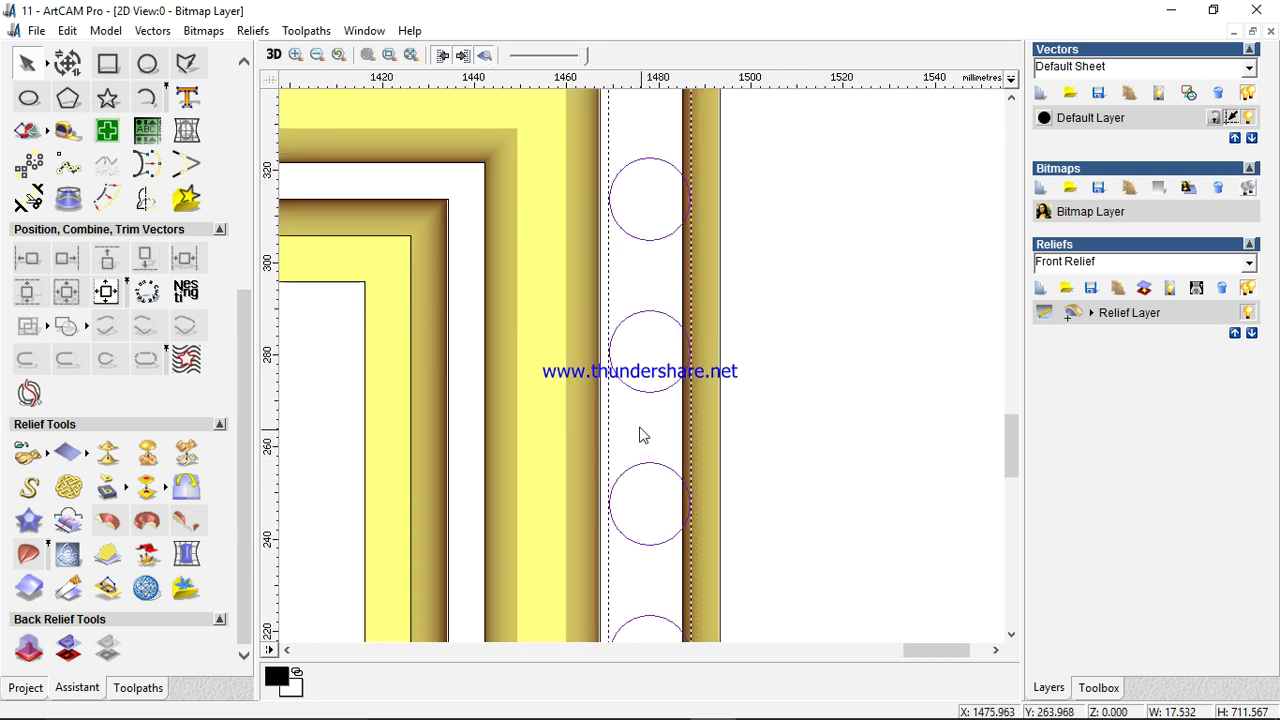
scroll(655, 436, down, 2)
scroll(669, 437, up, 2)
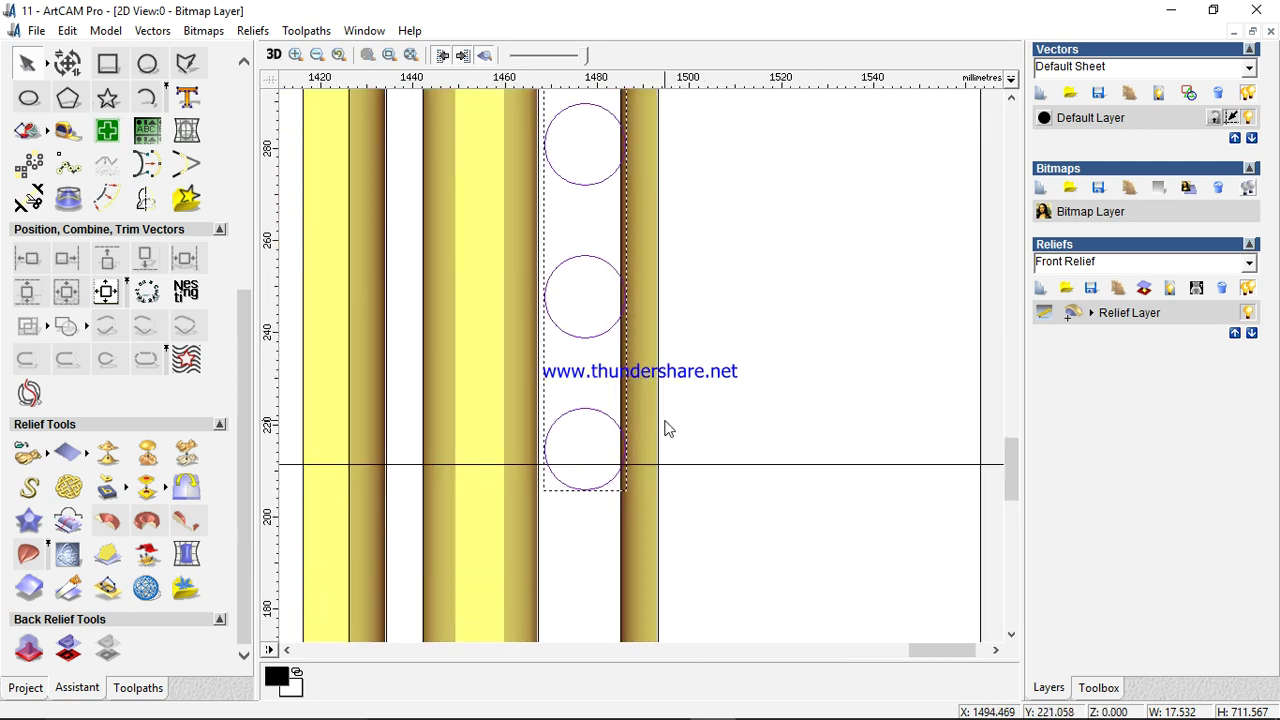
scroll(622, 457, up, 2)
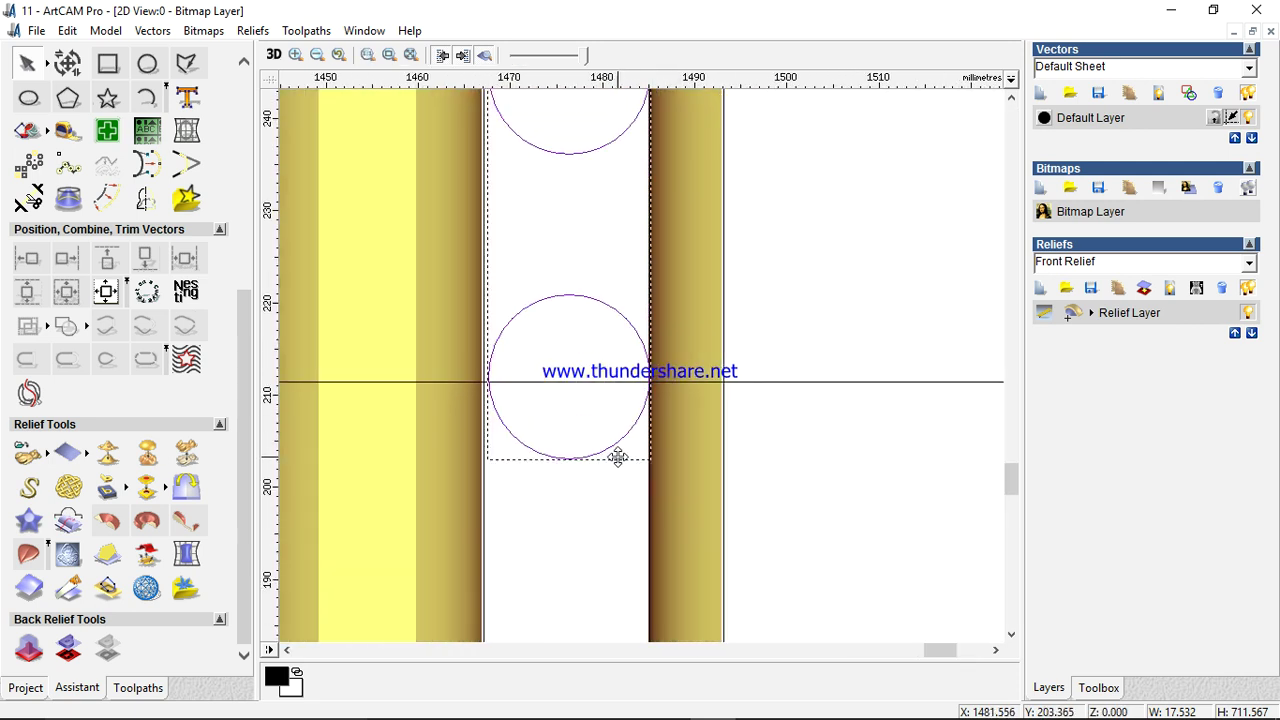
scroll(610, 413, up, 2)
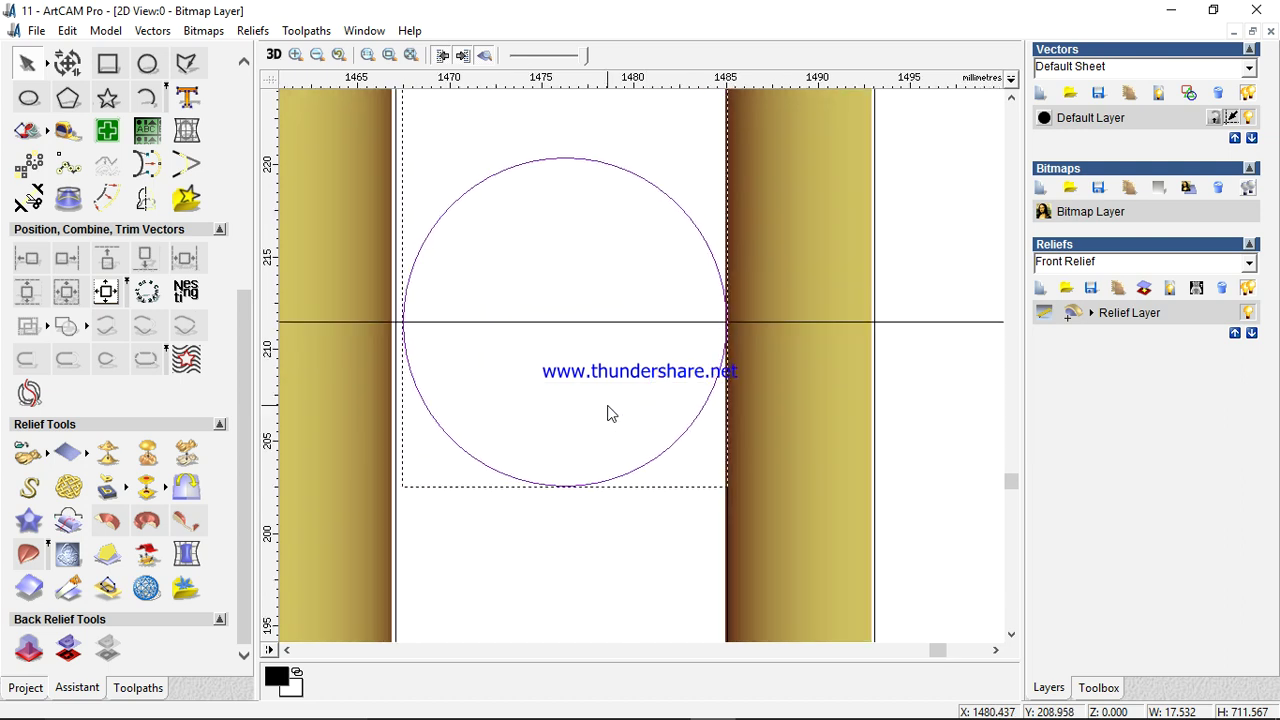
- Stretch the vertical circle group downward to about 752 mm high to widen the spacing of its circles
scroll(580, 280, down, 6)
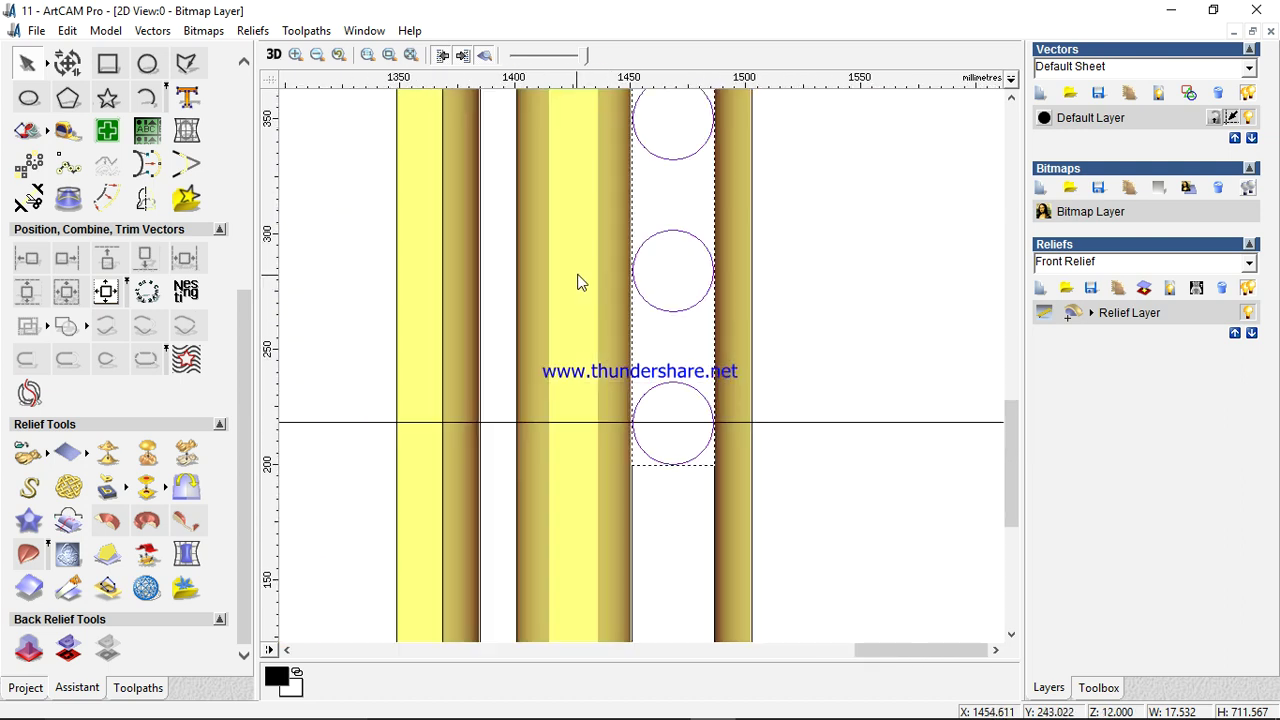
scroll(611, 258, down, 2)
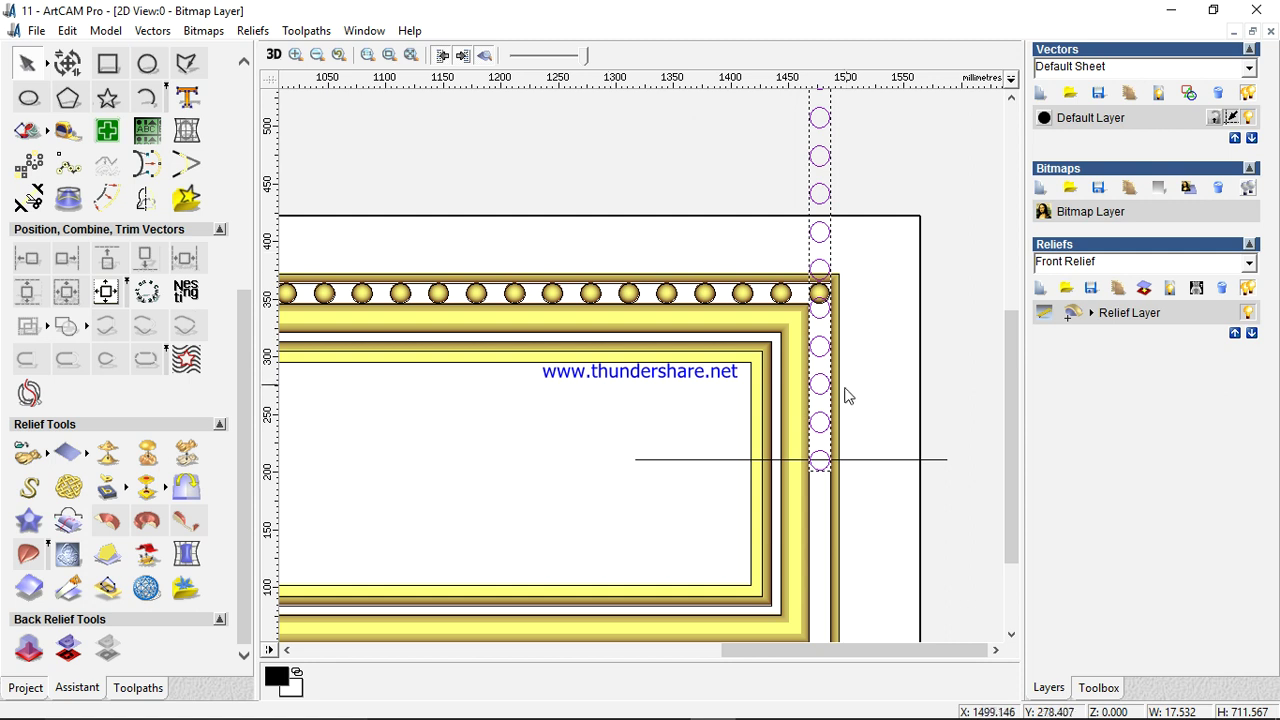
scroll(808, 350, up, 2)
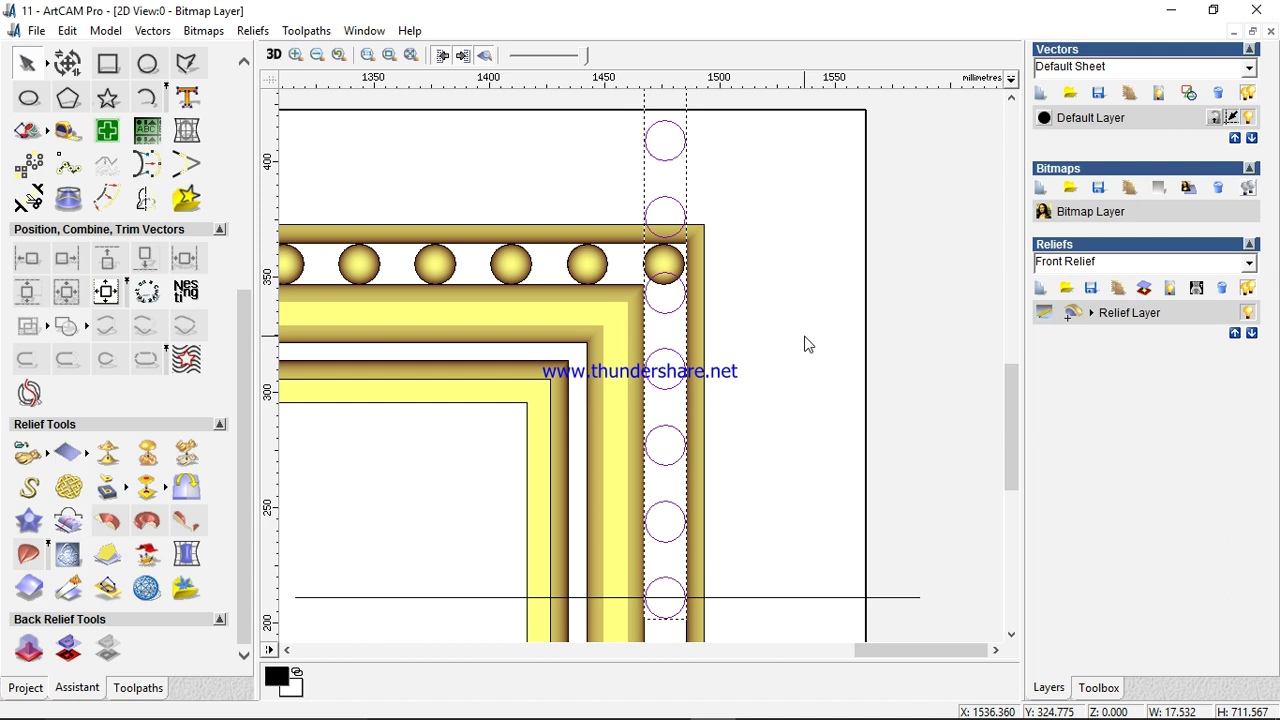
scroll(834, 400, down, 2)
scroll(766, 366, up, 2)
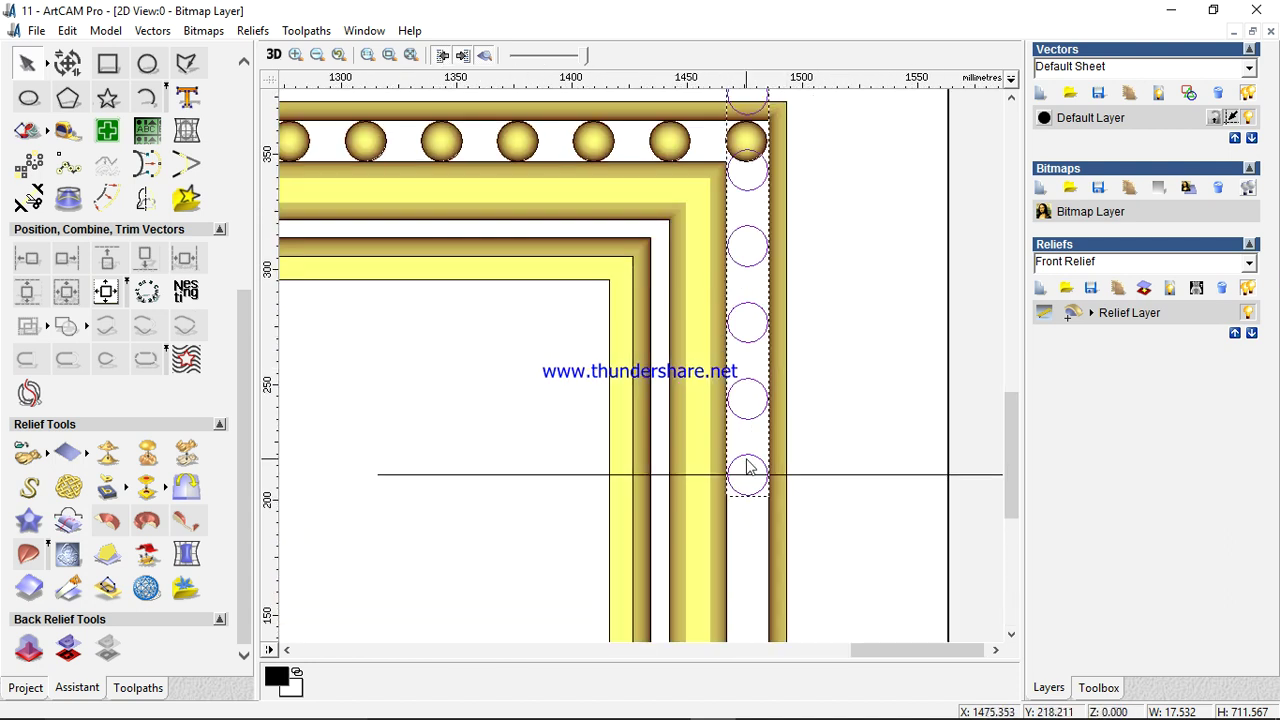
click(745, 490)
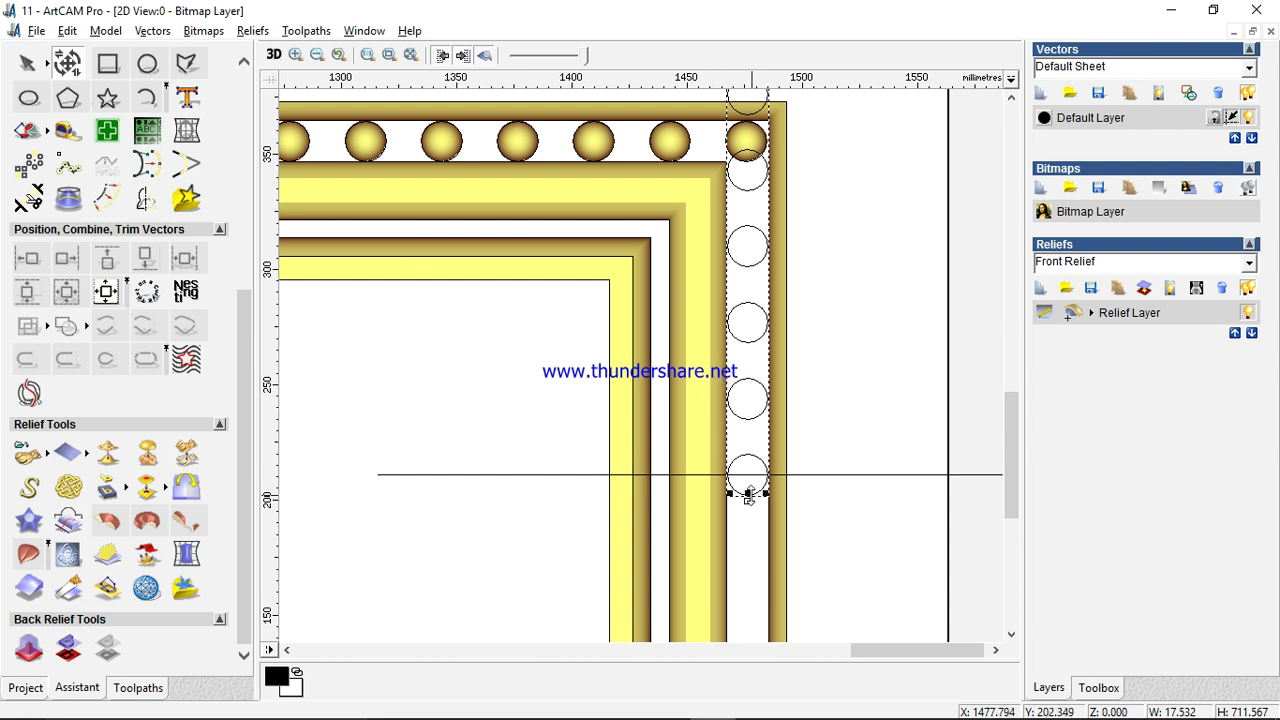
drag(746, 493, 747, 545)
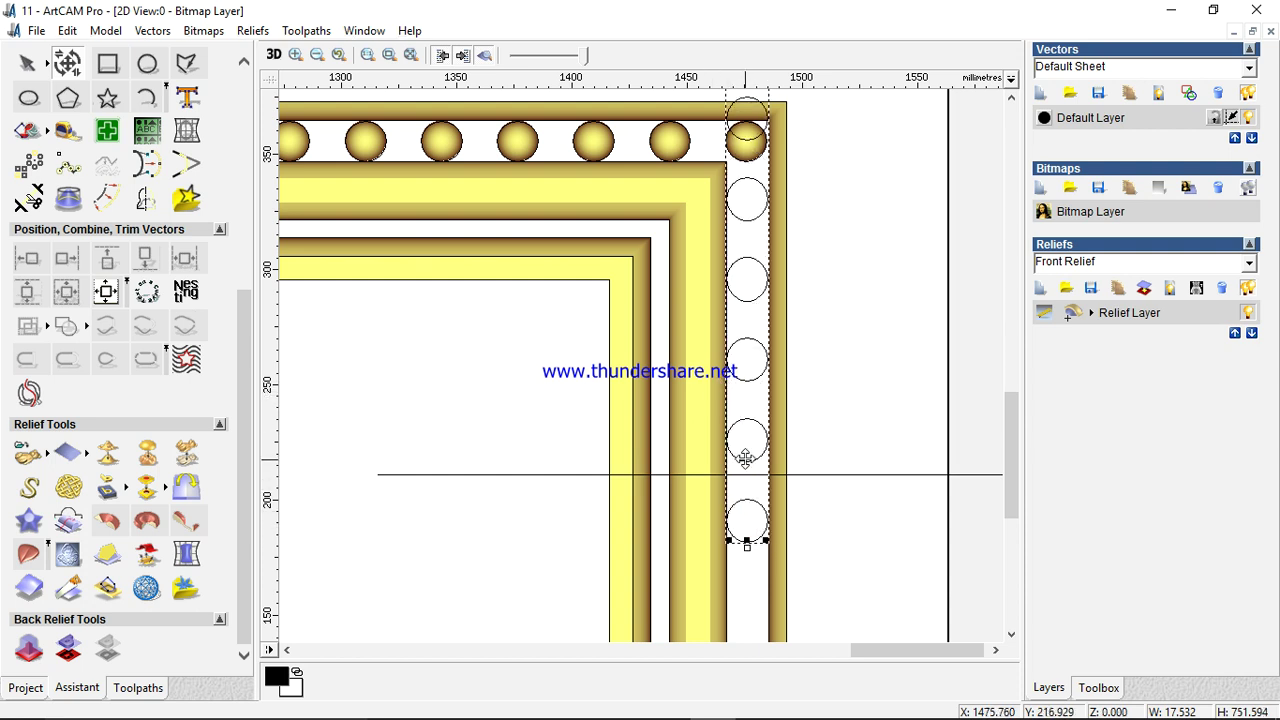
- Move the vertical circle group upward until its lowest circle is centred on the horizontal line
drag(732, 431, 732, 391)
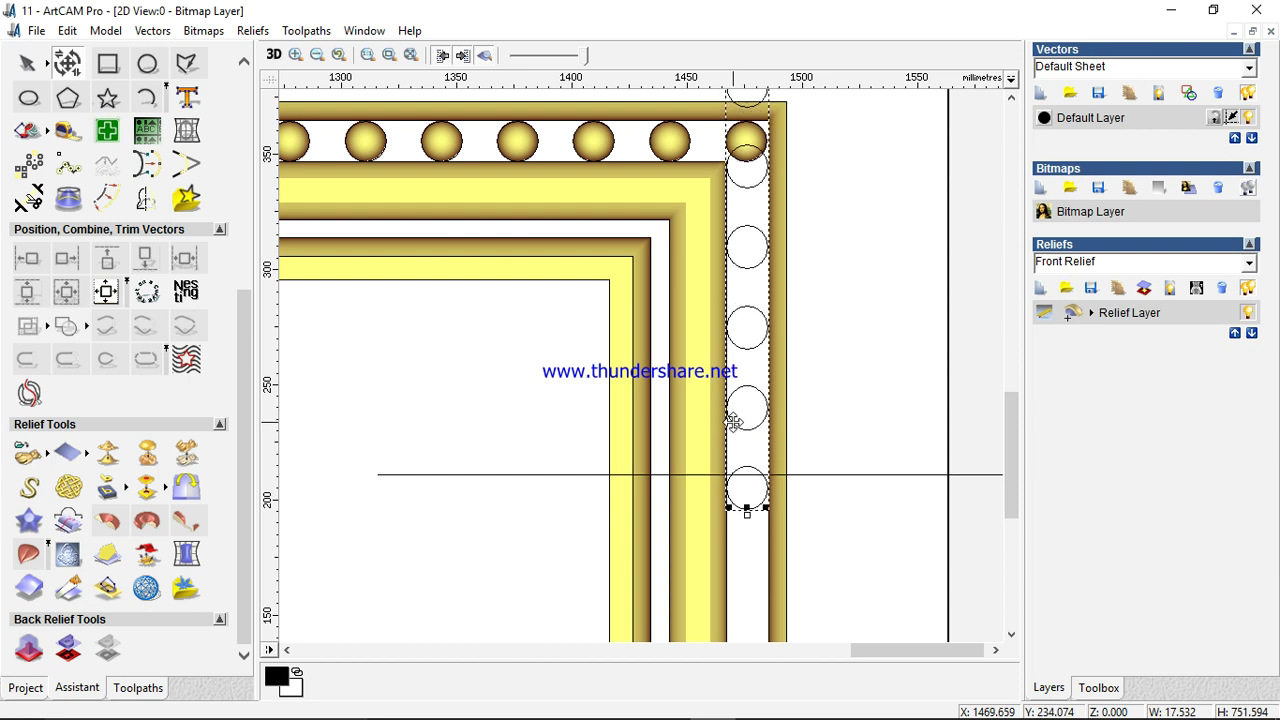
scroll(766, 505, up, 4)
key(Up)
key(Up)
key(Up)
key(Up)
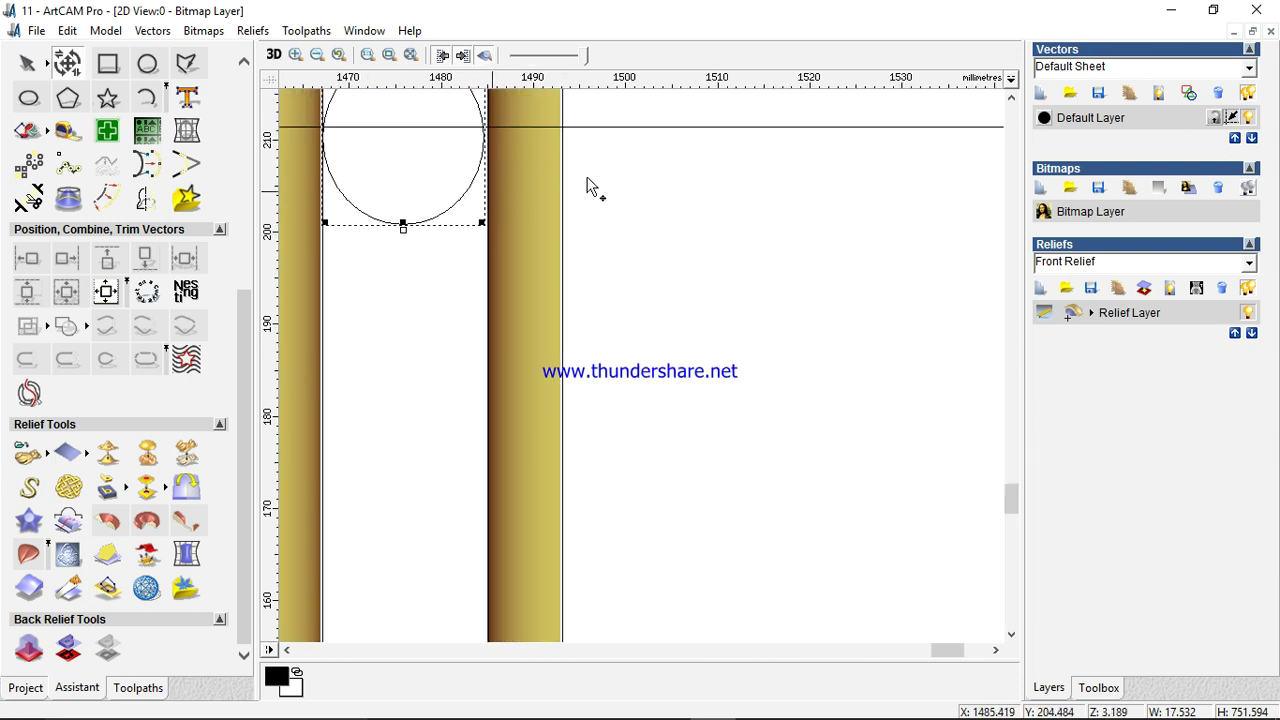
key(Escape)
click(487, 135)
scroll(482, 140, up, 2)
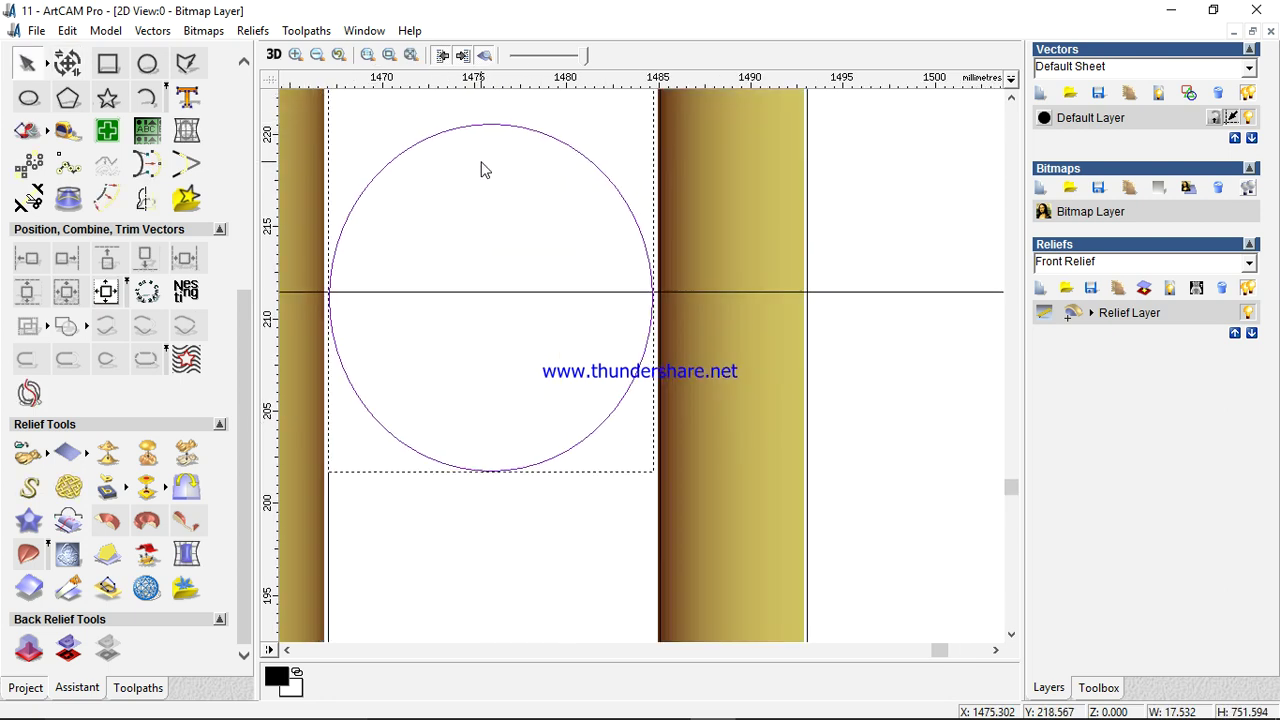
- Ungroup the vertical circle group in the right channel
scroll(482, 169, down, 3)
scroll(484, 168, down, 3)
scroll(760, 355, up, 3)
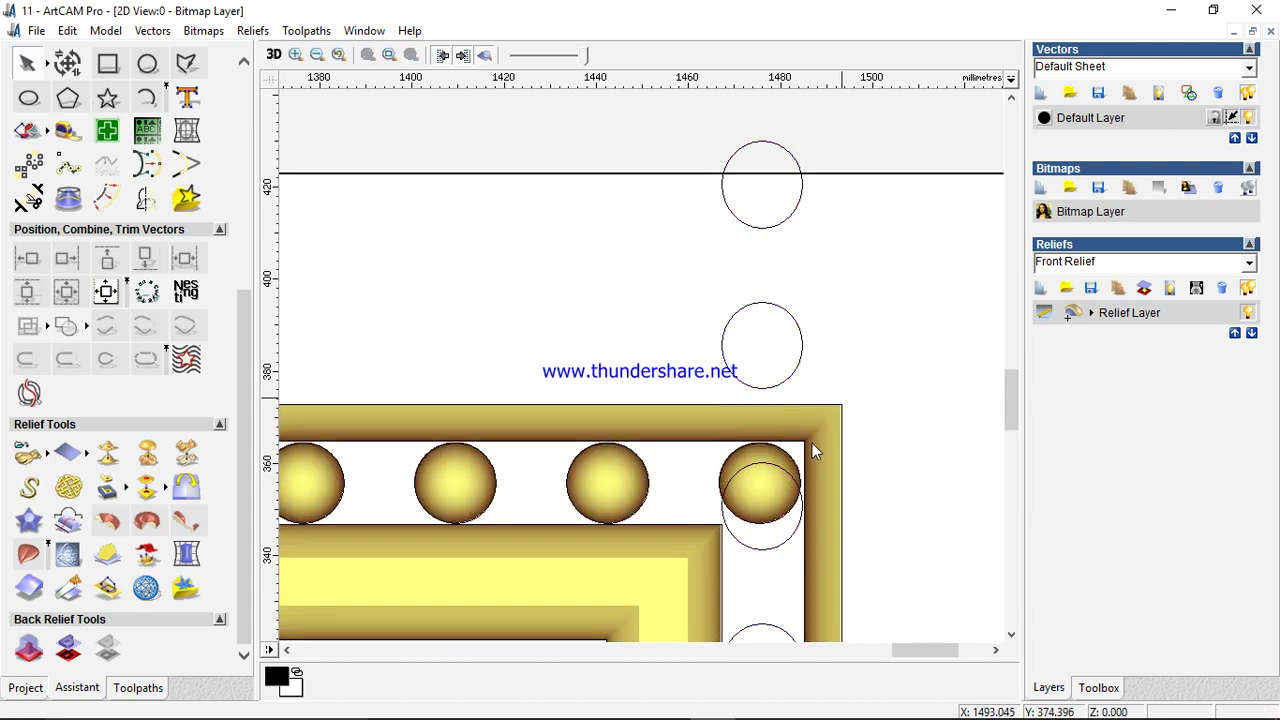
right_click(757, 471)
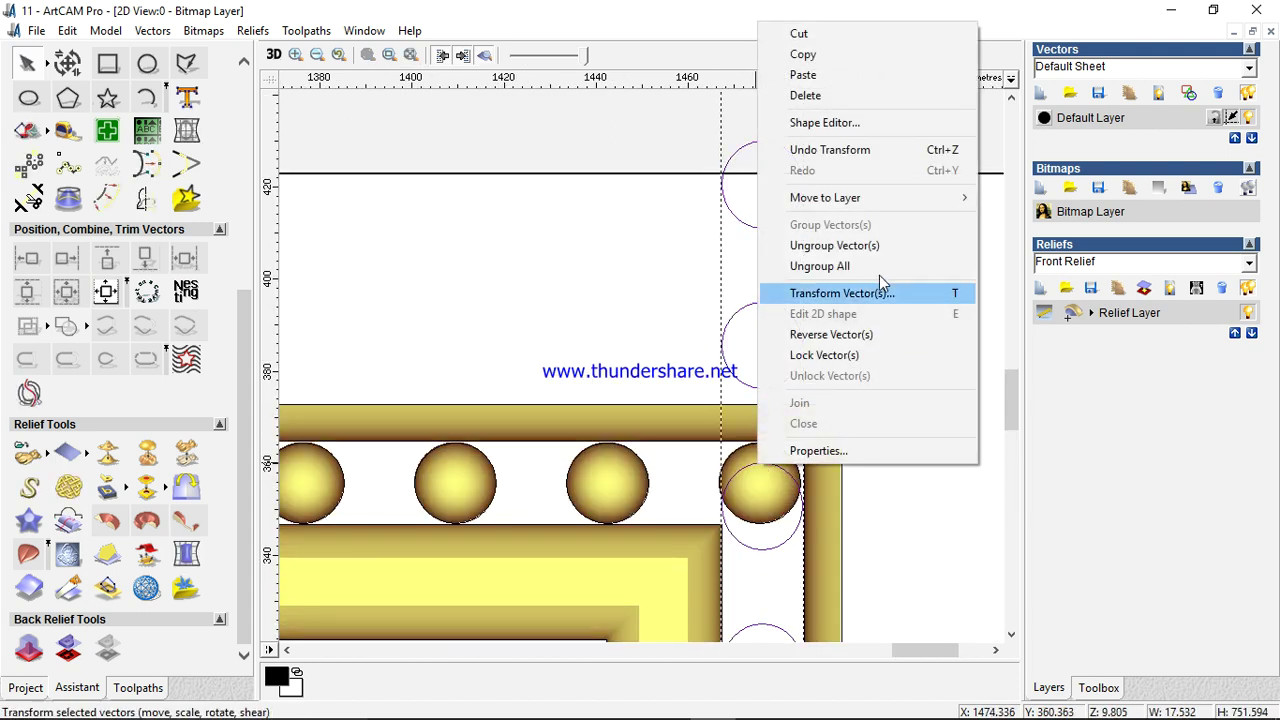
click(891, 246)
click(858, 438)
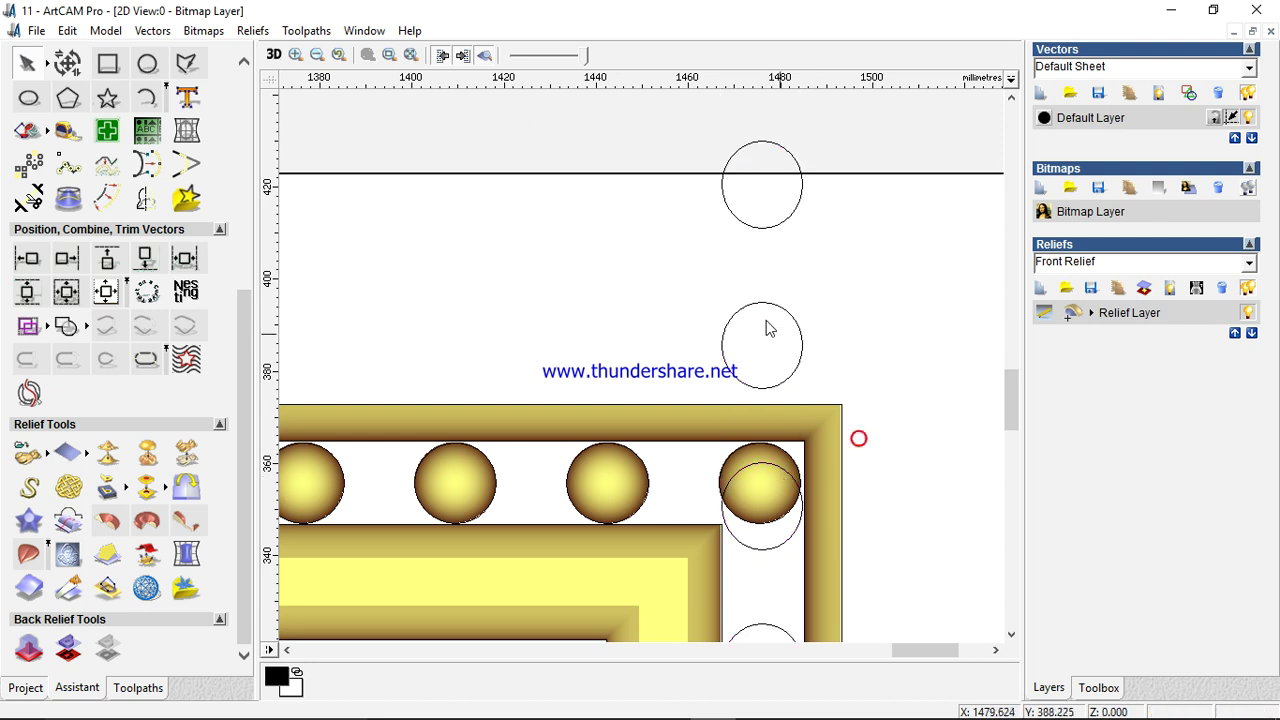
- Delete the loose circle just above the frame and the one overlapping the domed corner circle
click(790, 371)
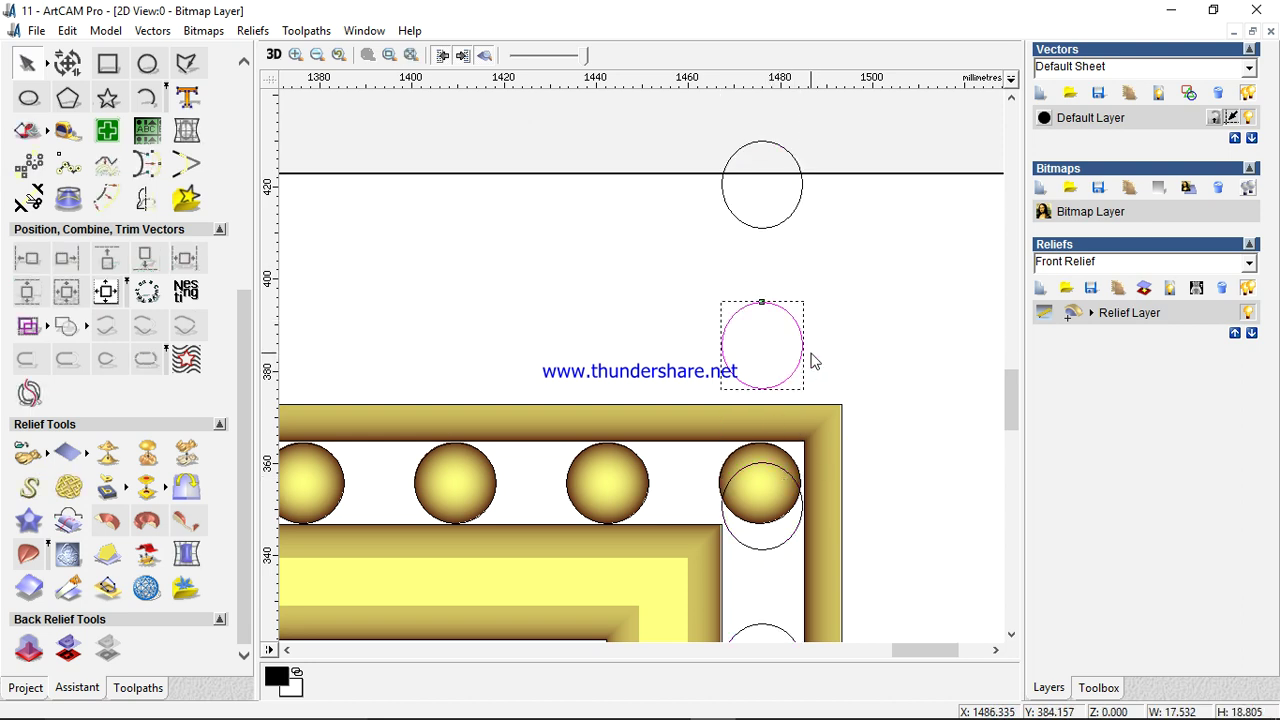
key(Delete)
click(766, 460)
key(Delete)
scroll(779, 498, down, 2)
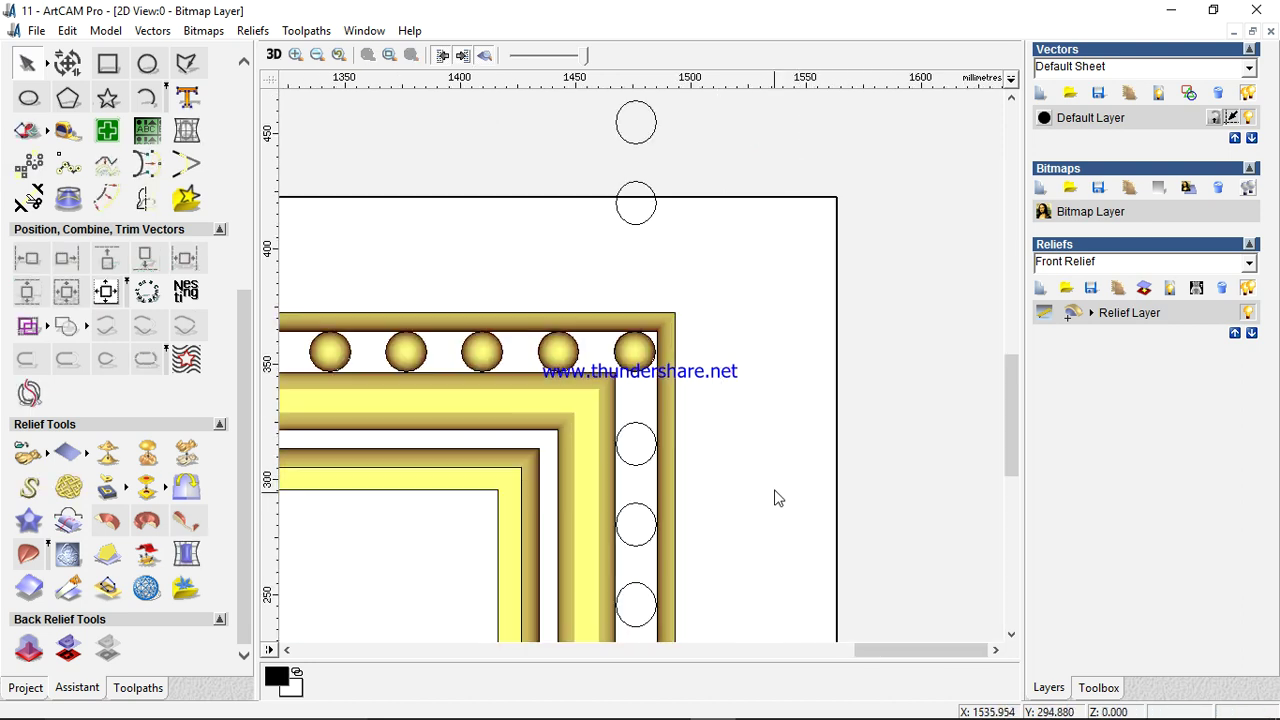
- Nudge the circles above the horizontal line slightly upward in the right channel to even out their spacing
click(649, 430)
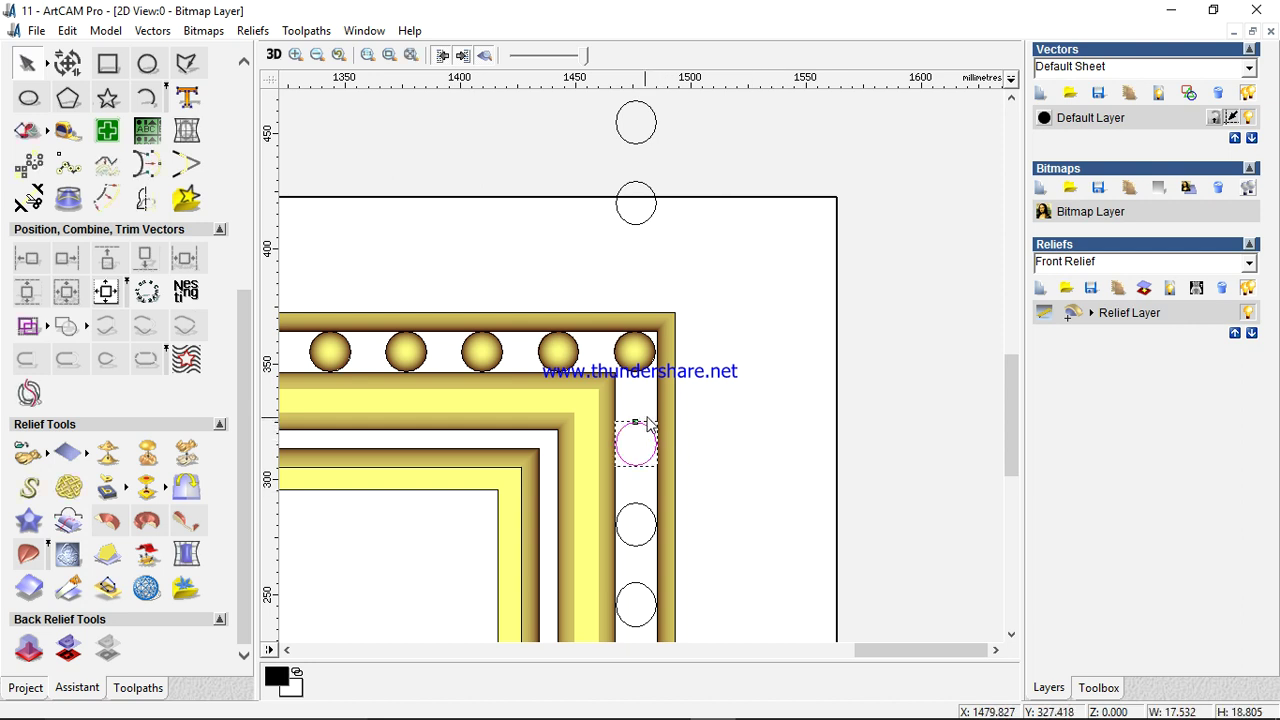
click(652, 515)
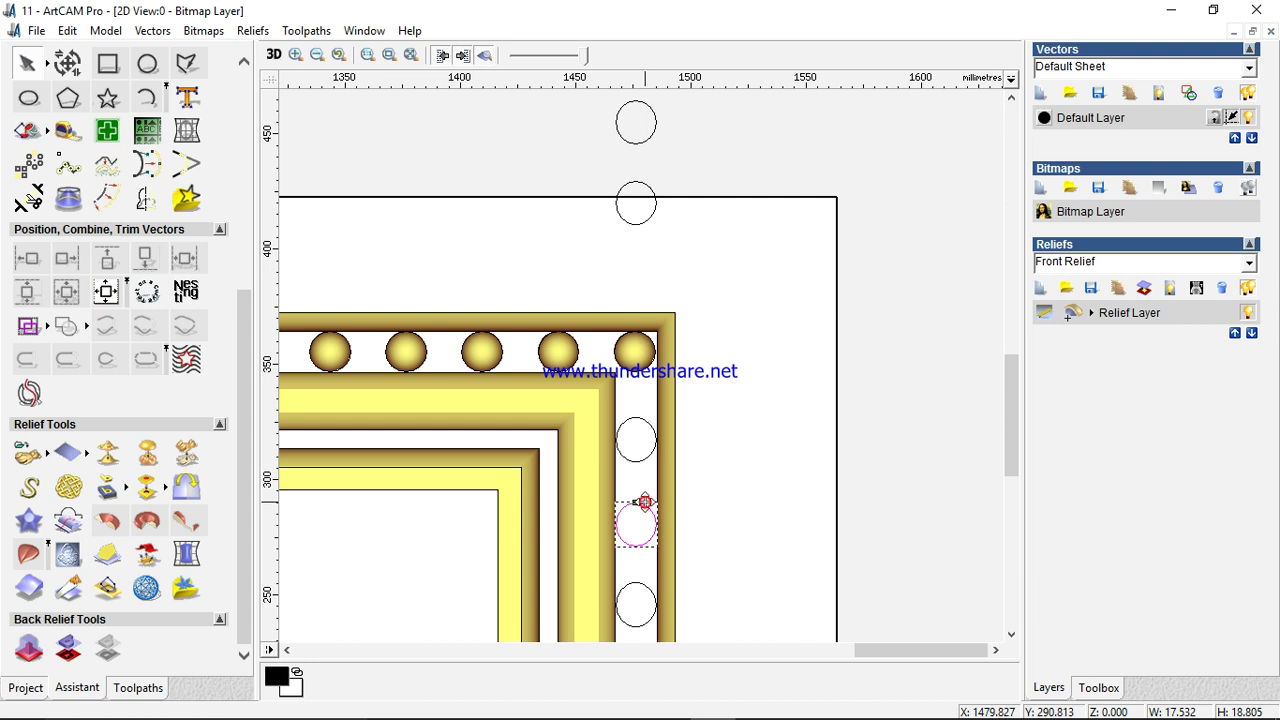
scroll(646, 586, up, 2)
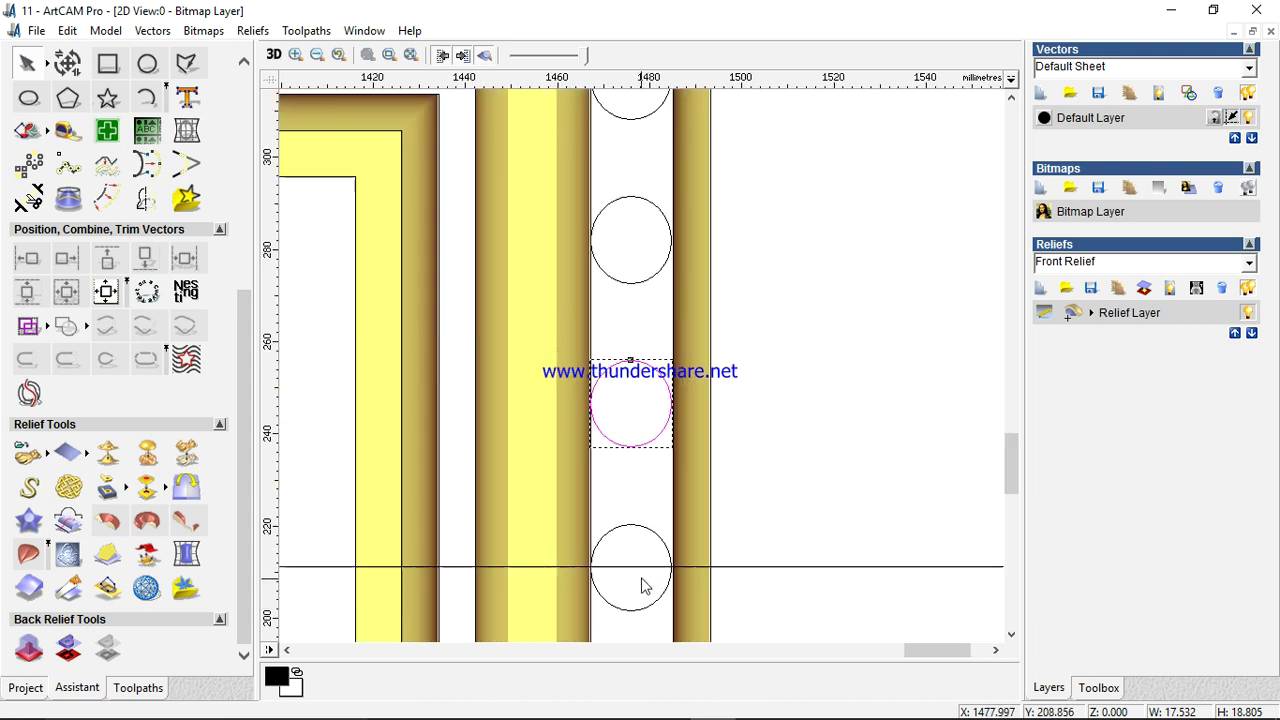
scroll(654, 367, down, 2)
click(737, 258)
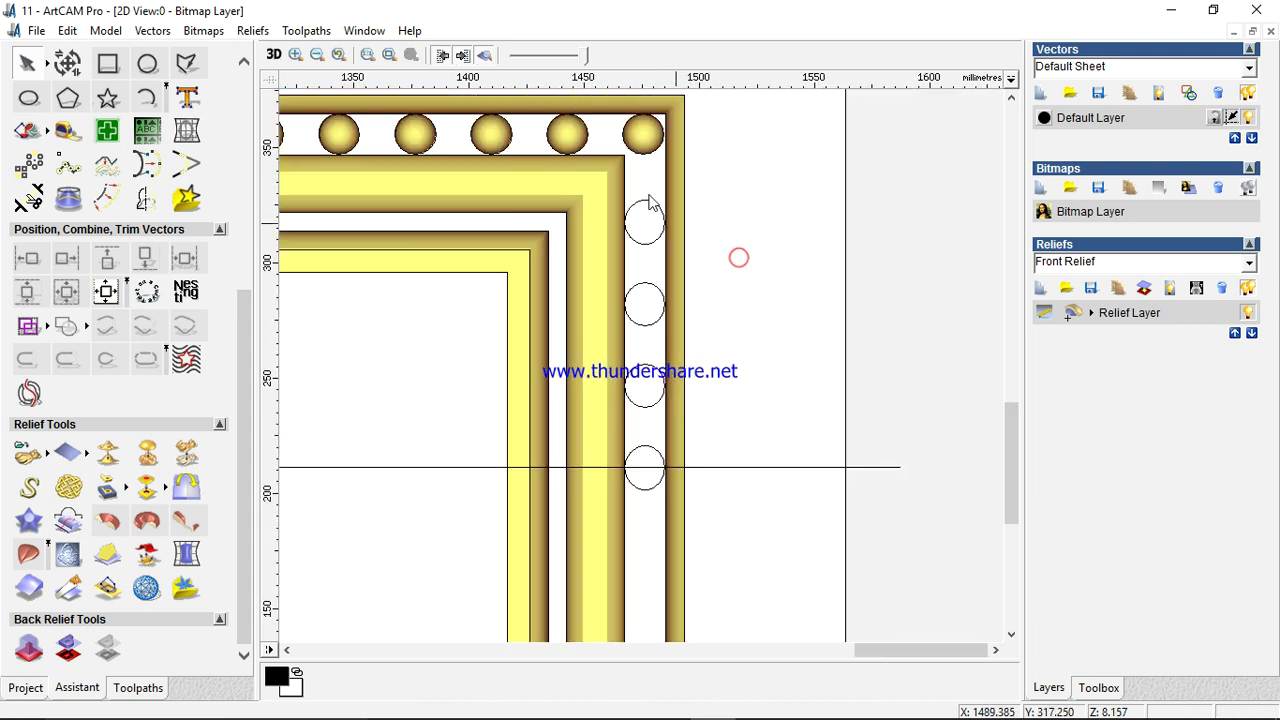
- Give the four right-channel circles a round dome with start height 2, scaled to height 10, and merge it high into the relief
drag(600, 177, 691, 483)
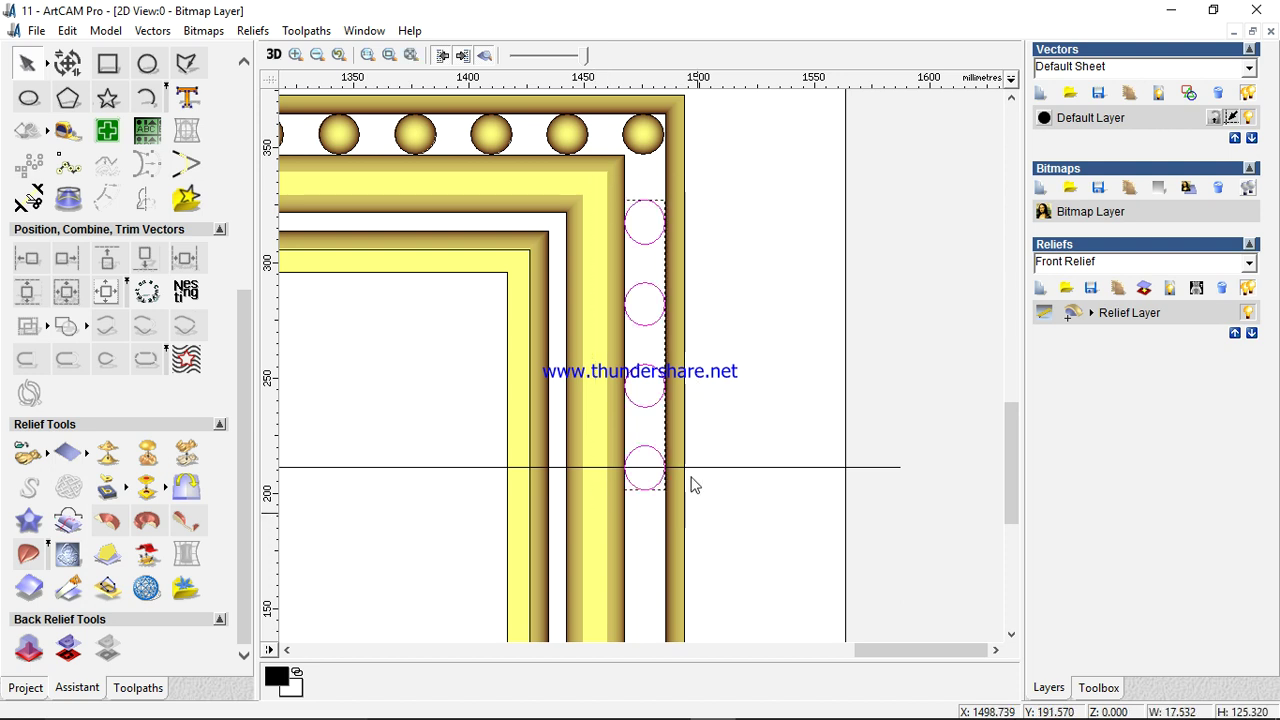
right_click(698, 345)
click(763, 378)
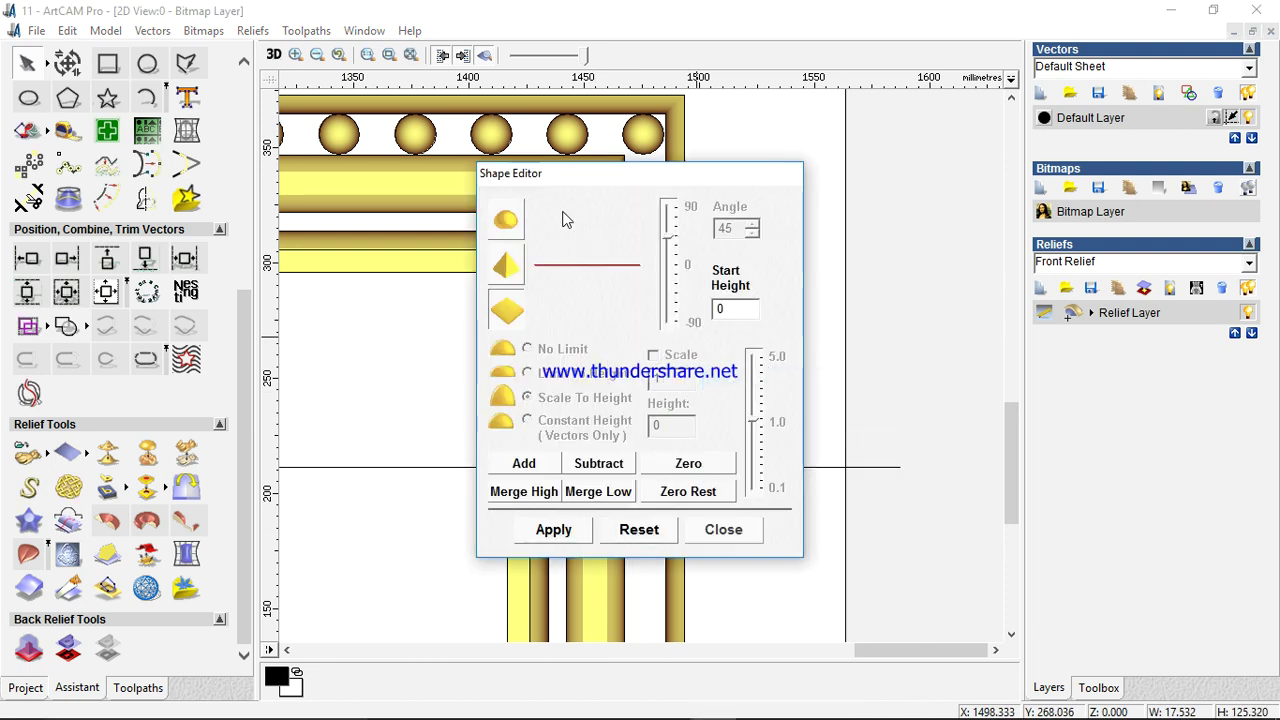
click(507, 222)
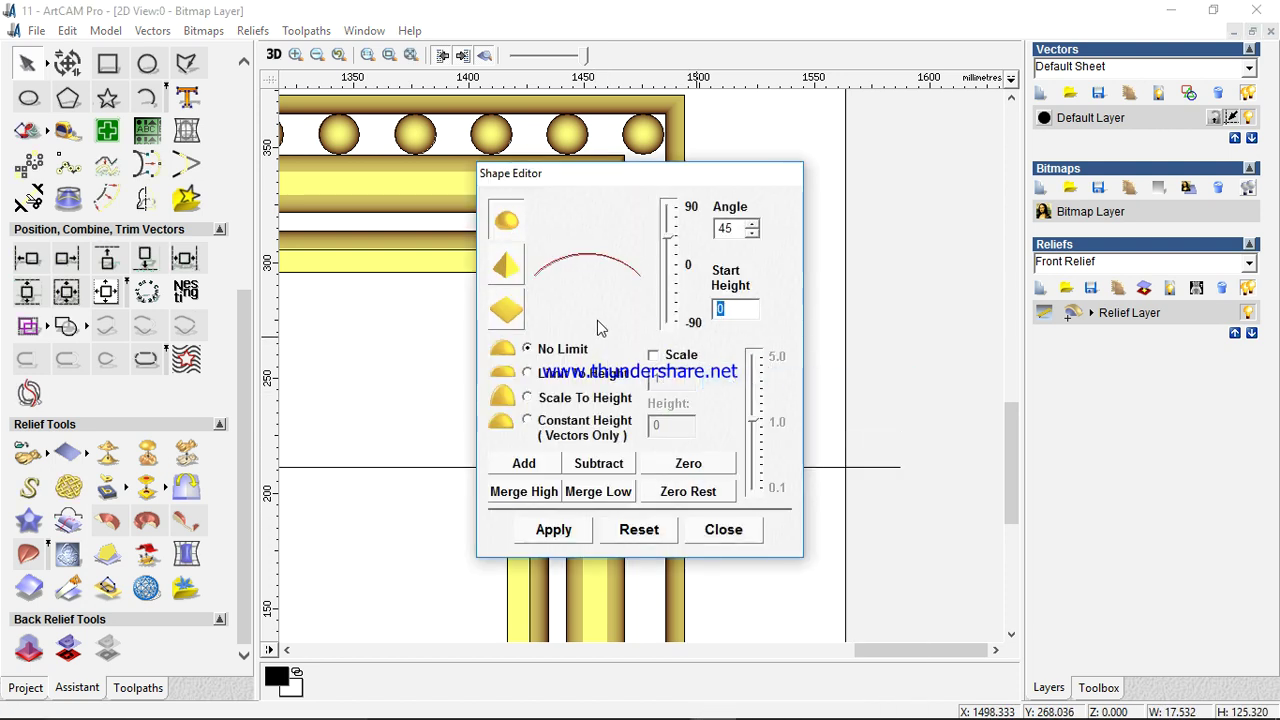
text(2)
click(529, 397)
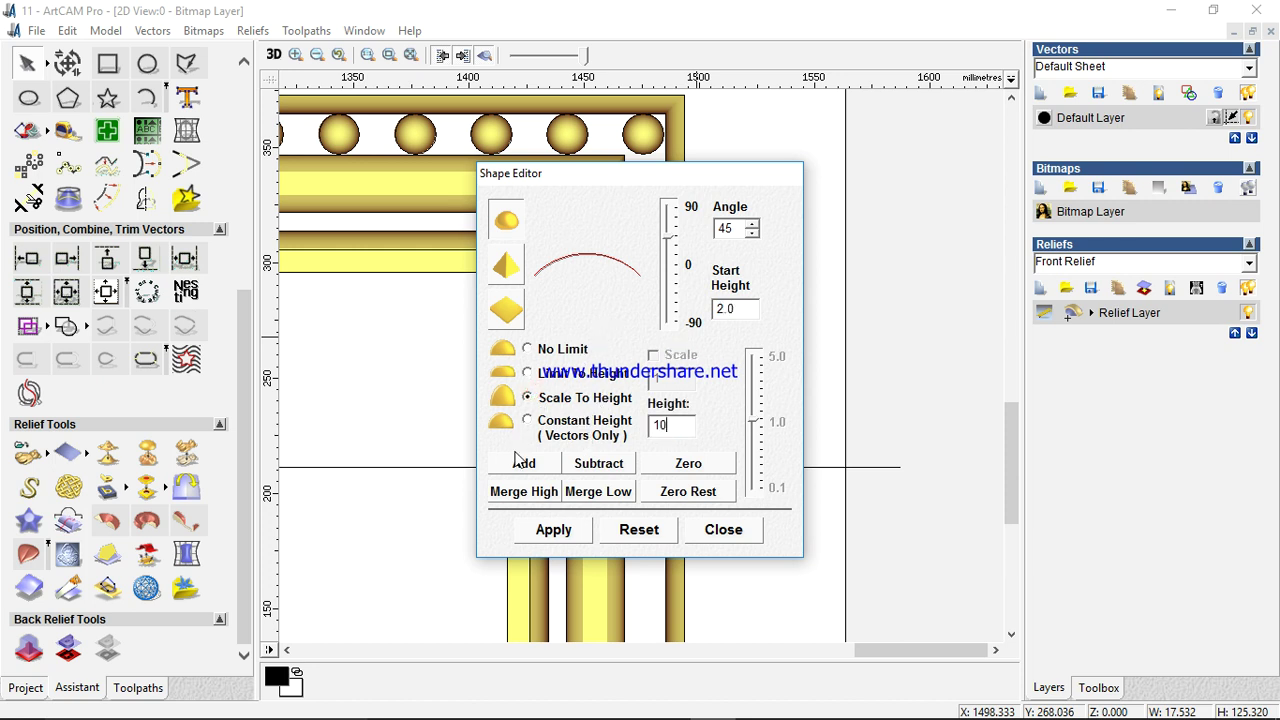
text(10)
click(523, 491)
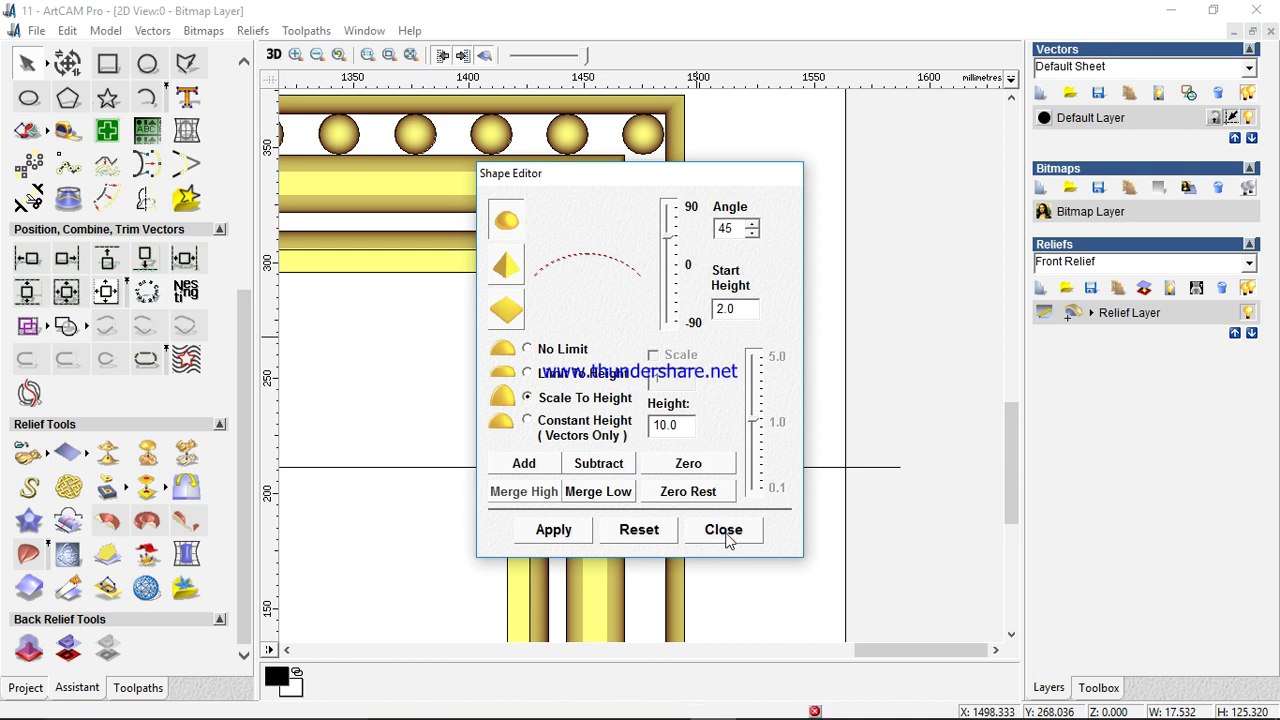
click(724, 531)
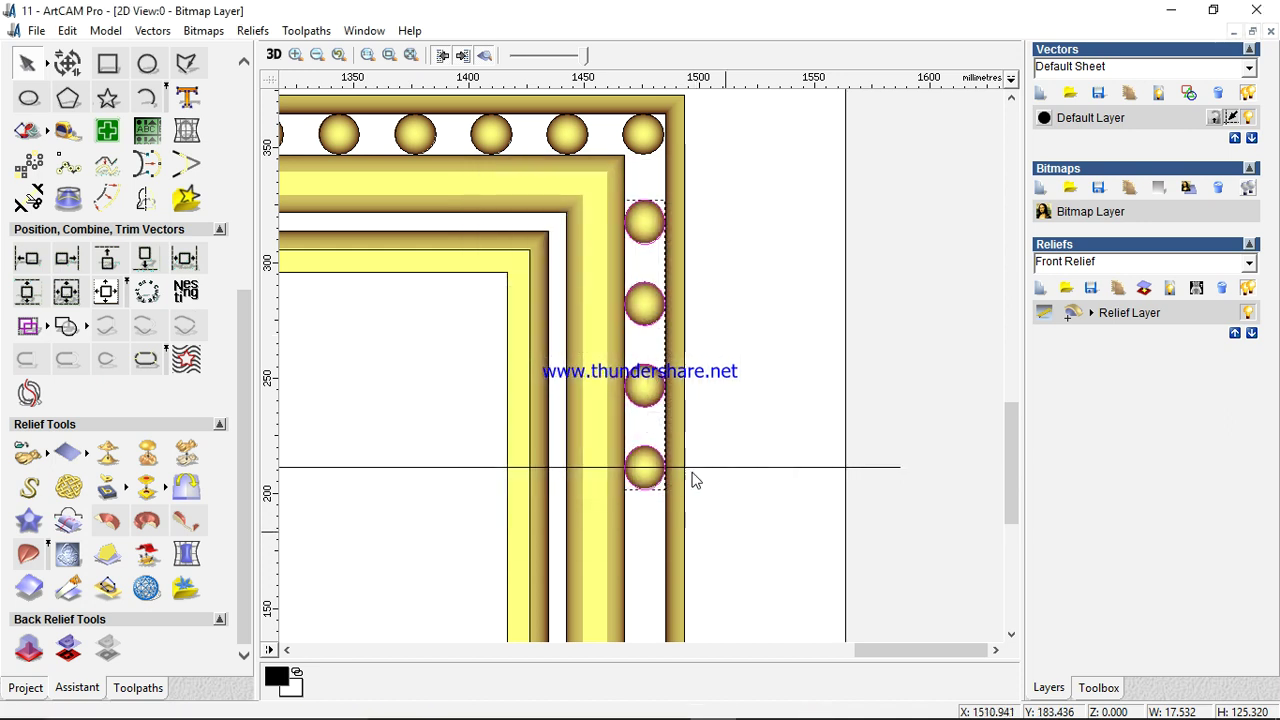
- Ungroup all the circles of the top row
scroll(655, 205, up, 2)
click(780, 294)
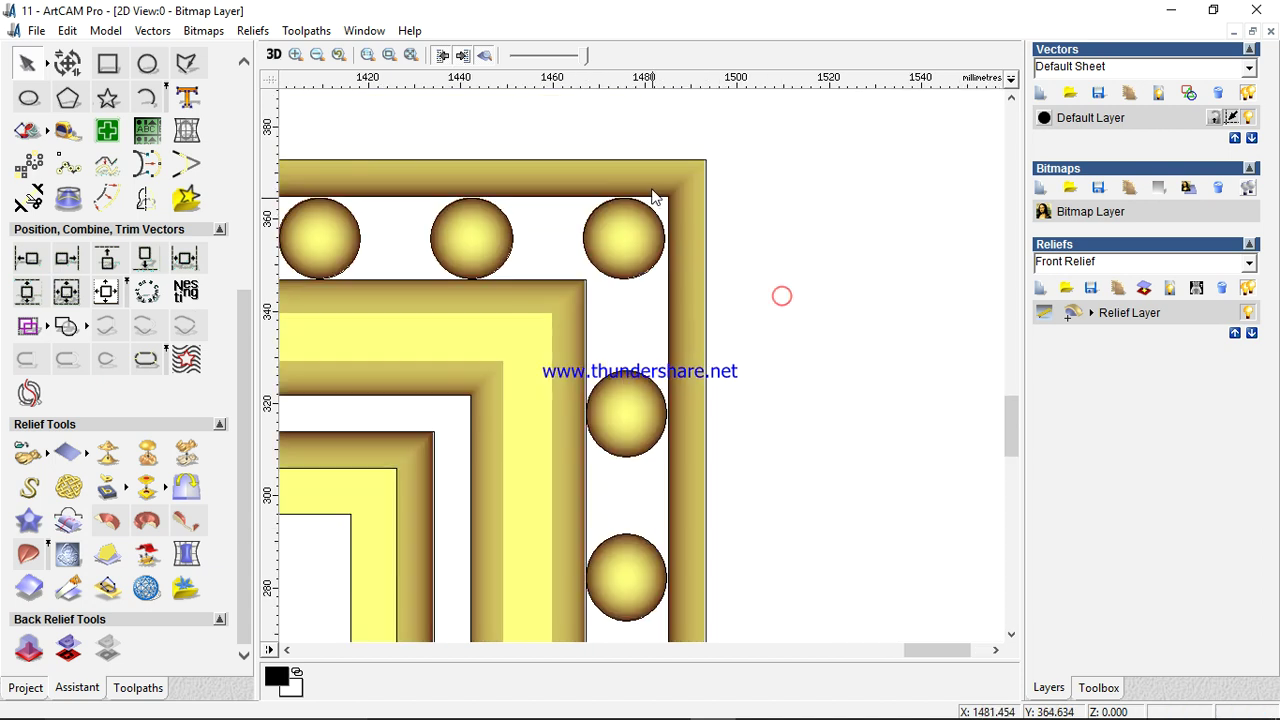
click(624, 281)
scroll(626, 284, up, 2)
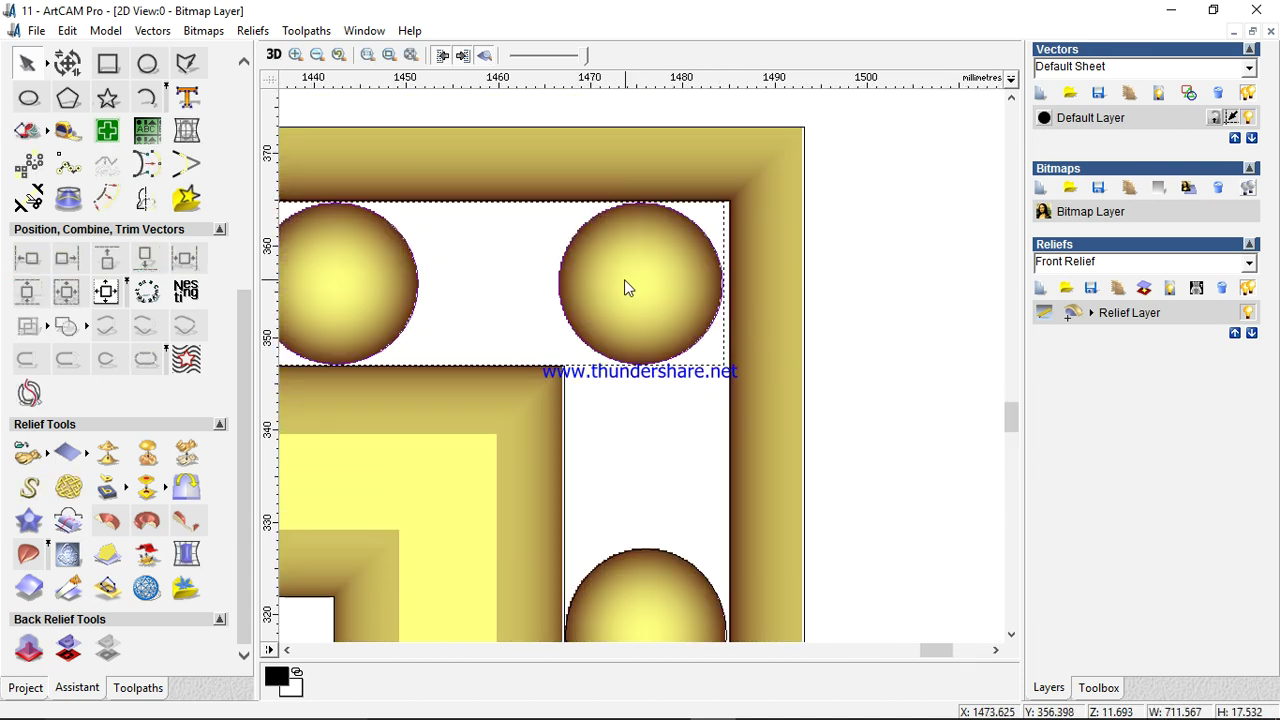
right_click(624, 279)
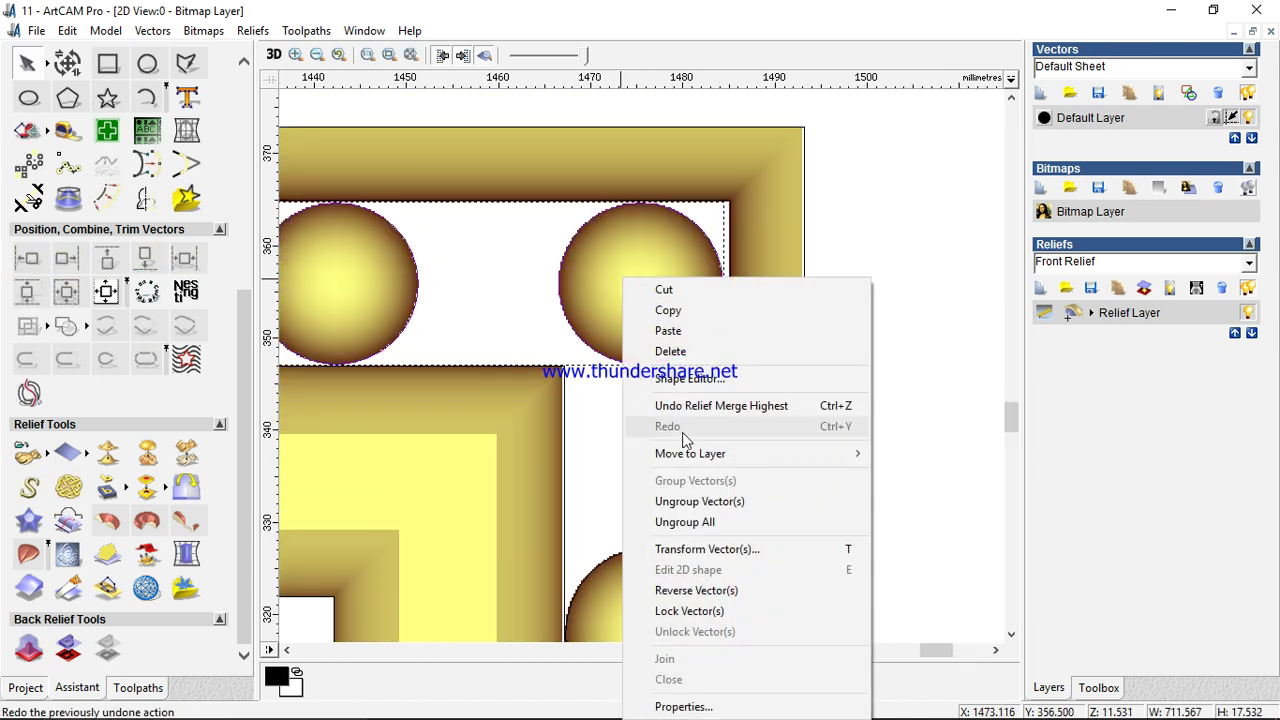
click(684, 522)
- Zero the relief inside the top row's corner circle and save the model
click(686, 234)
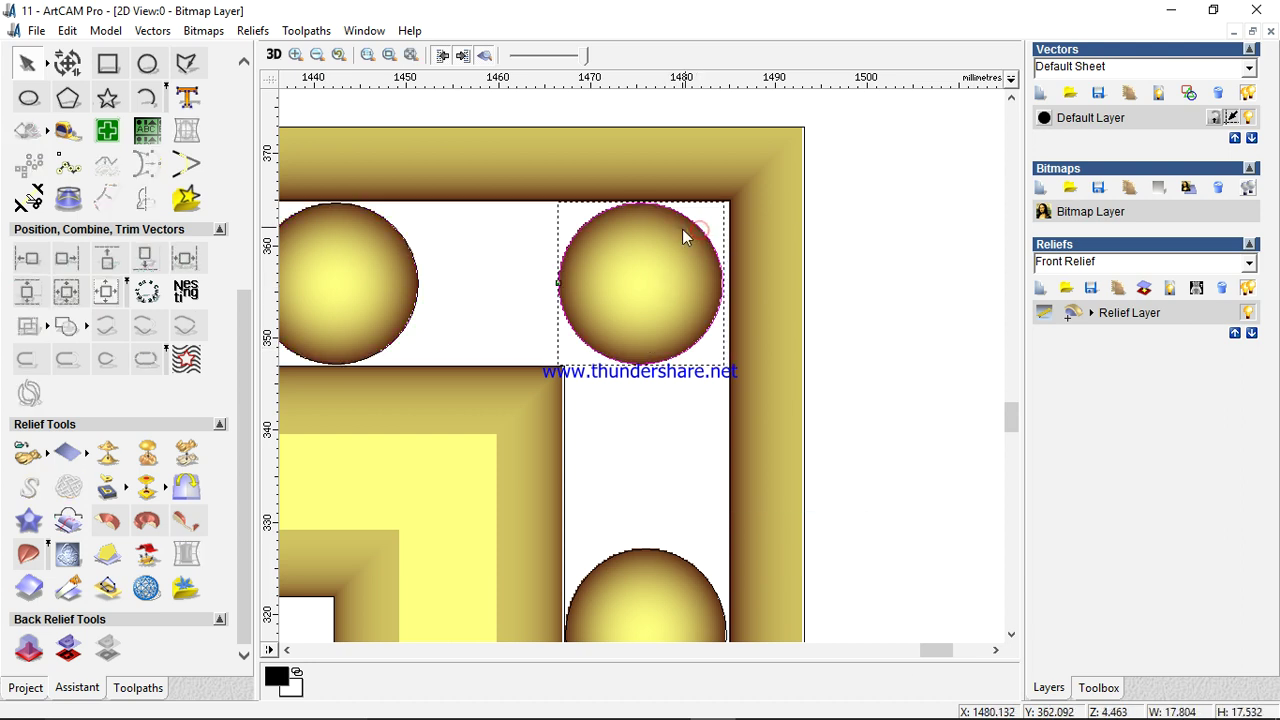
right_click(686, 228)
click(765, 330)
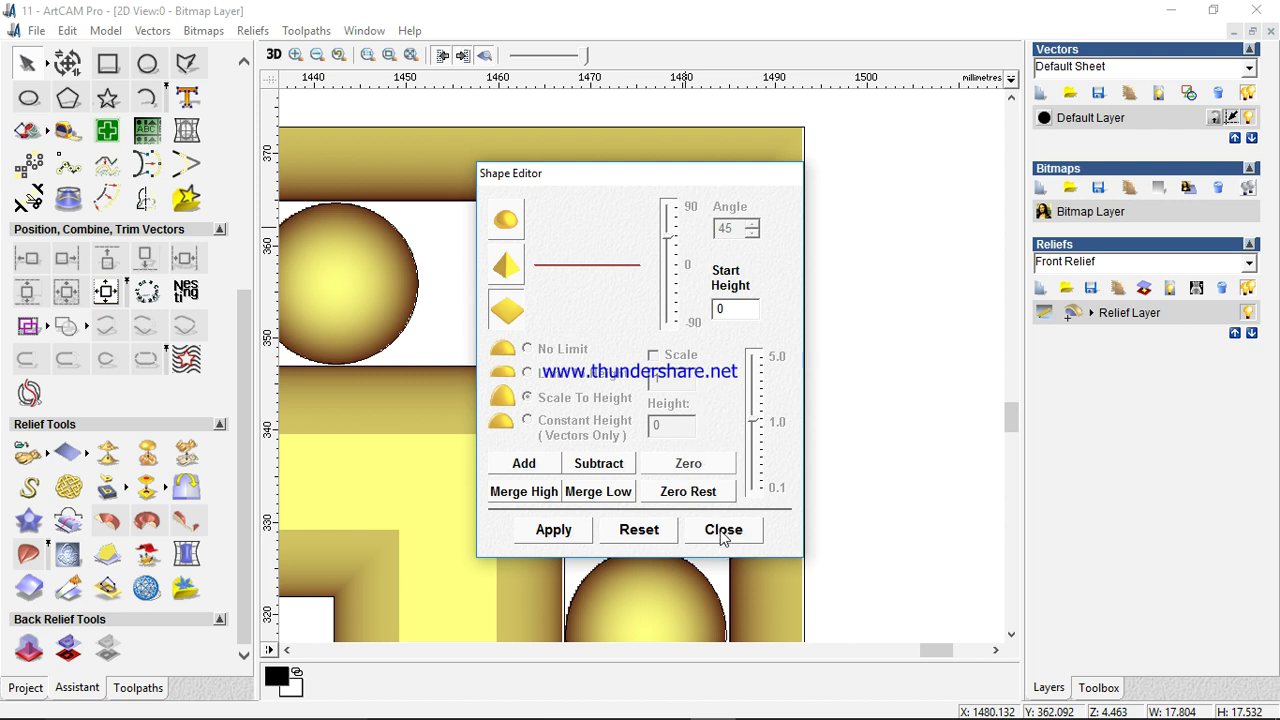
click(718, 452)
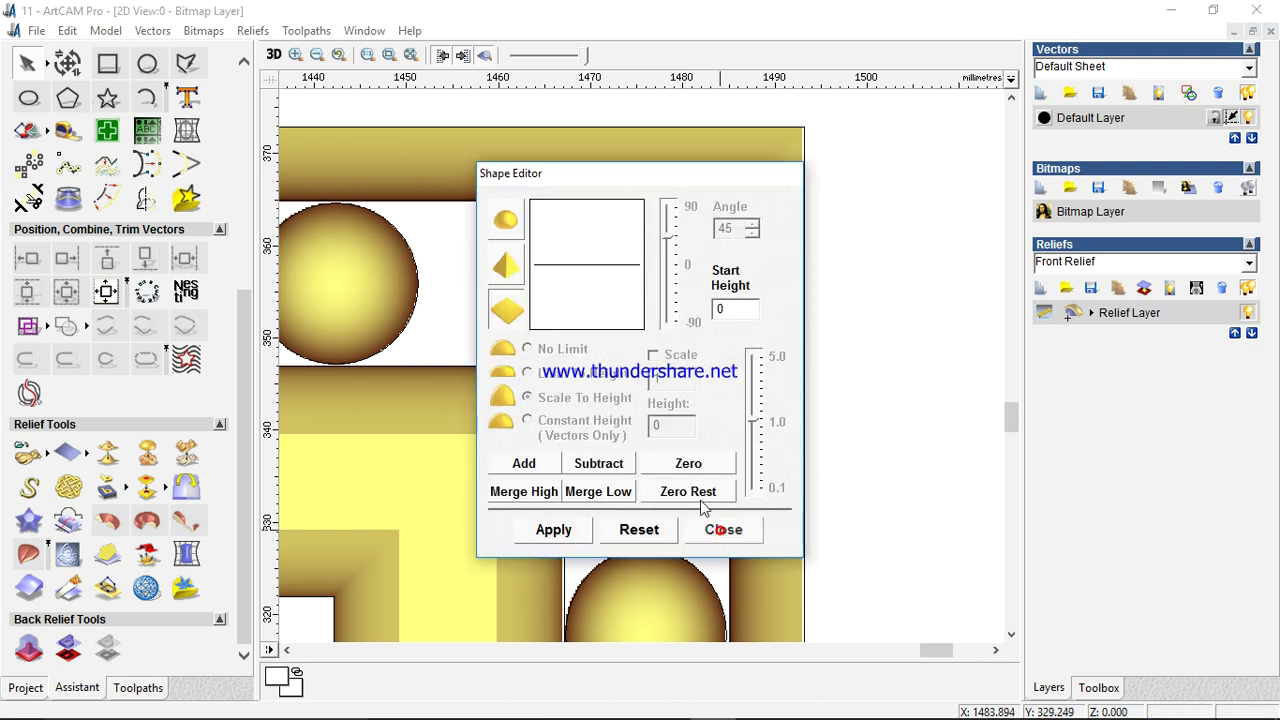
click(710, 520)
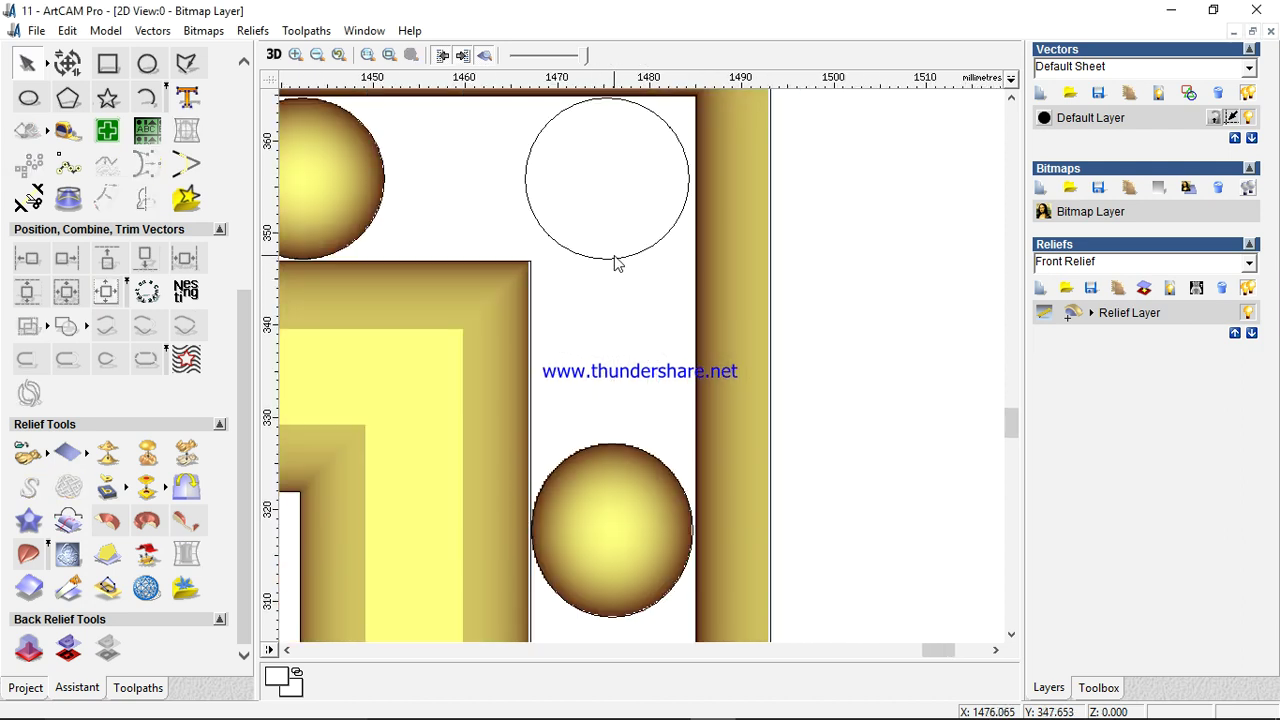
key(ctrl+s)
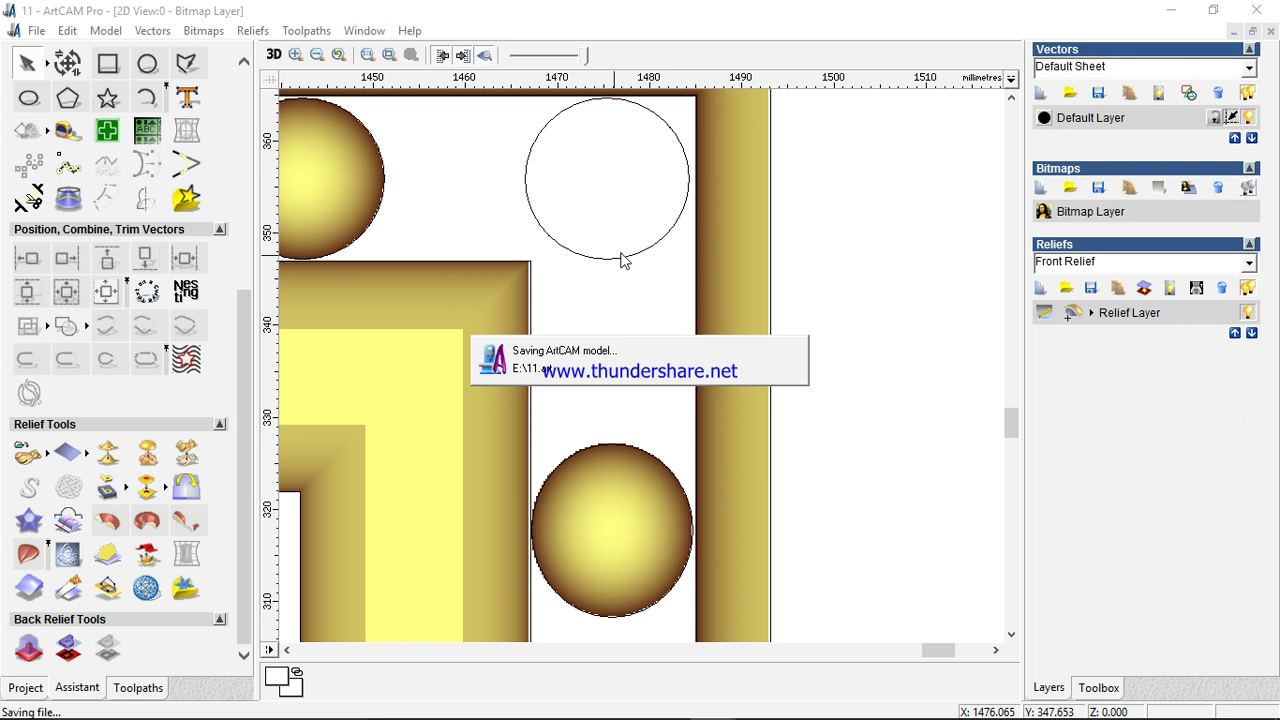
- Reposition the corner circle within the channel corner and enlarge it to 108.466% with width and height linked
click(629, 258)
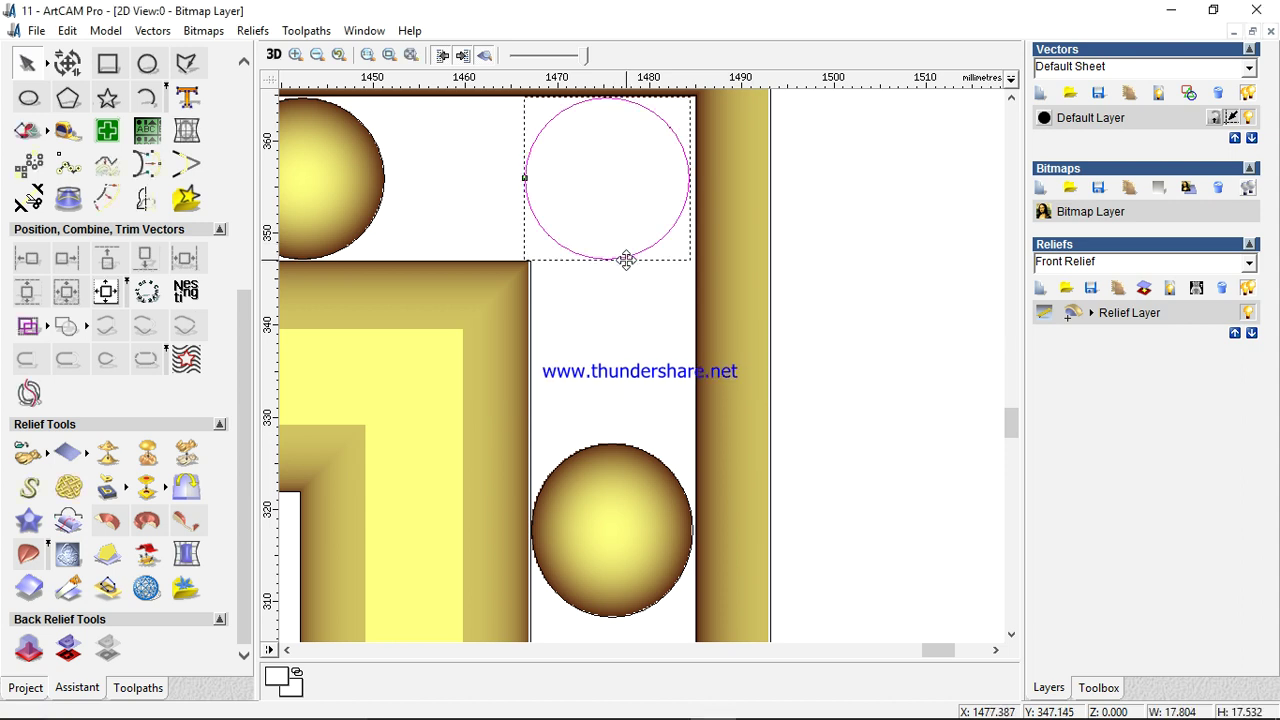
drag(625, 261, 622, 272)
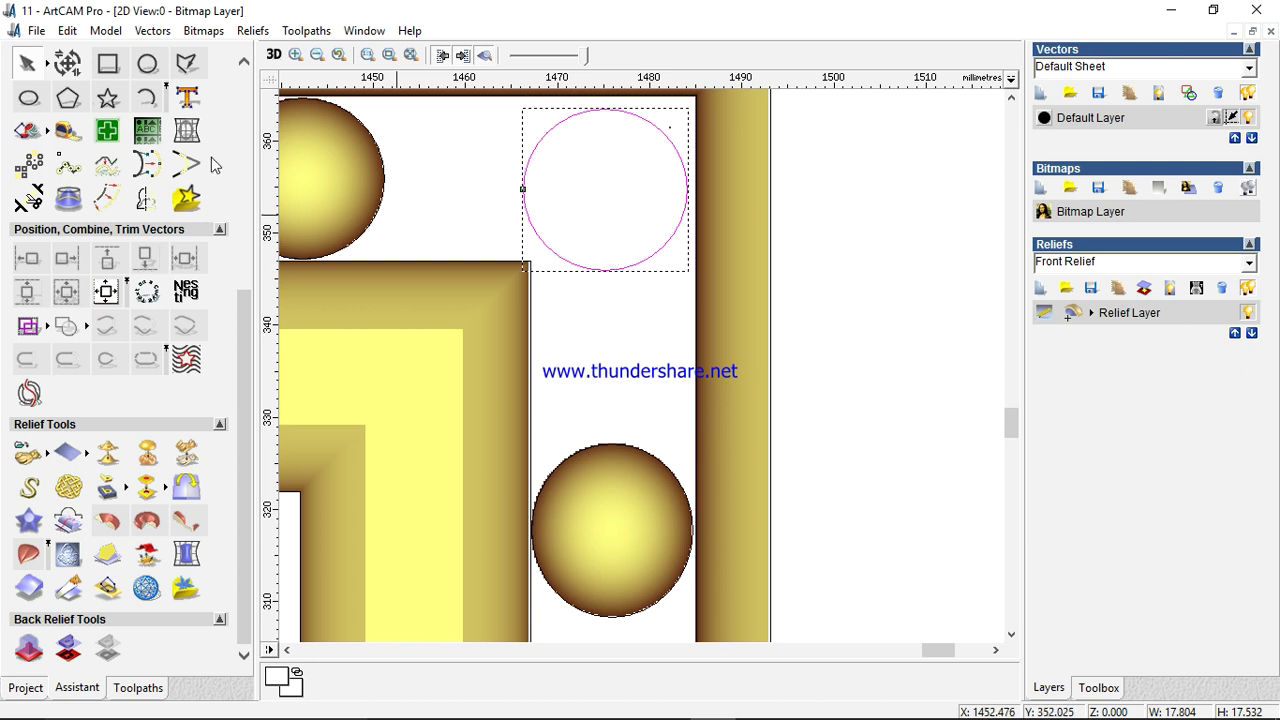
click(68, 64)
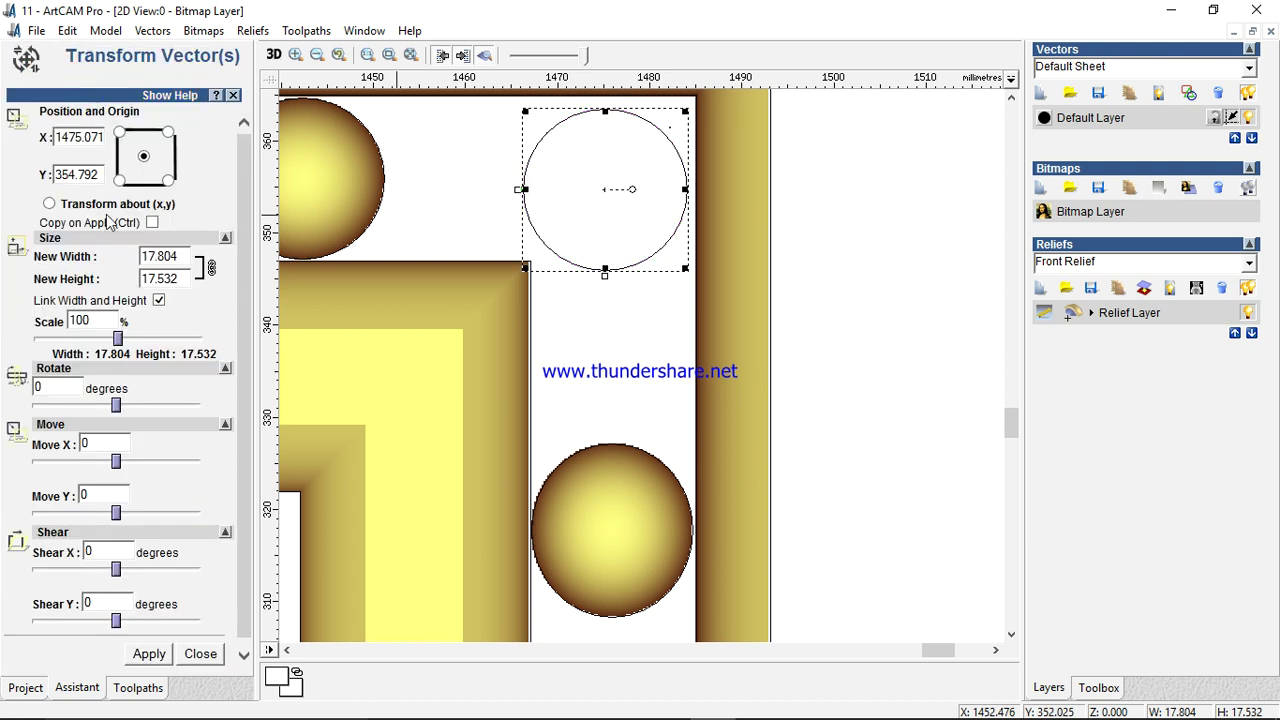
drag(118, 340, 125, 348)
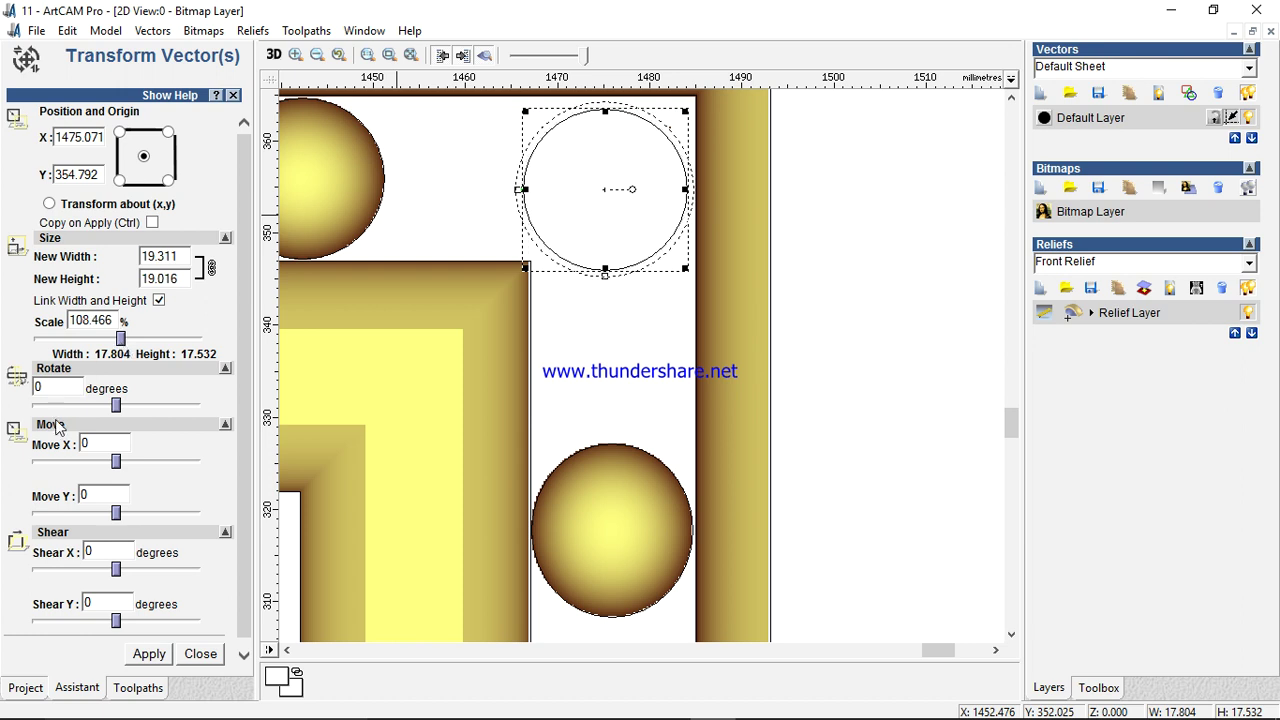
click(148, 653)
click(200, 653)
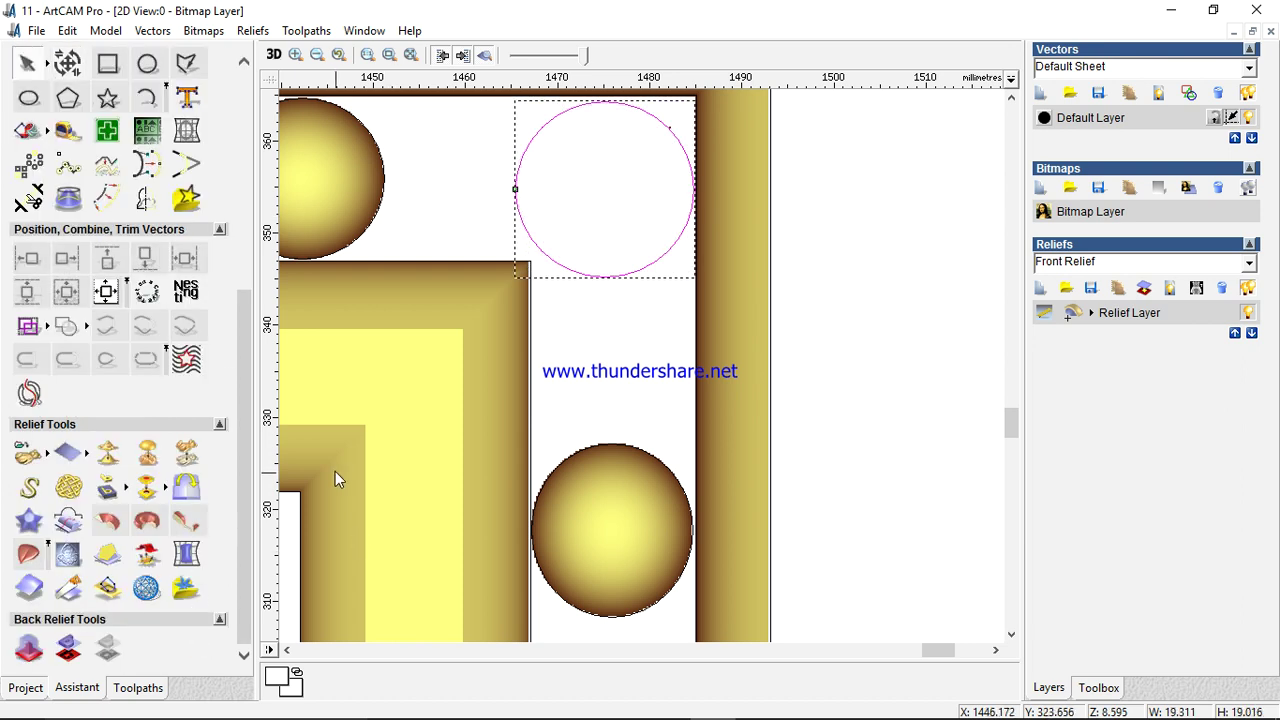
key(Left)
key(Left)
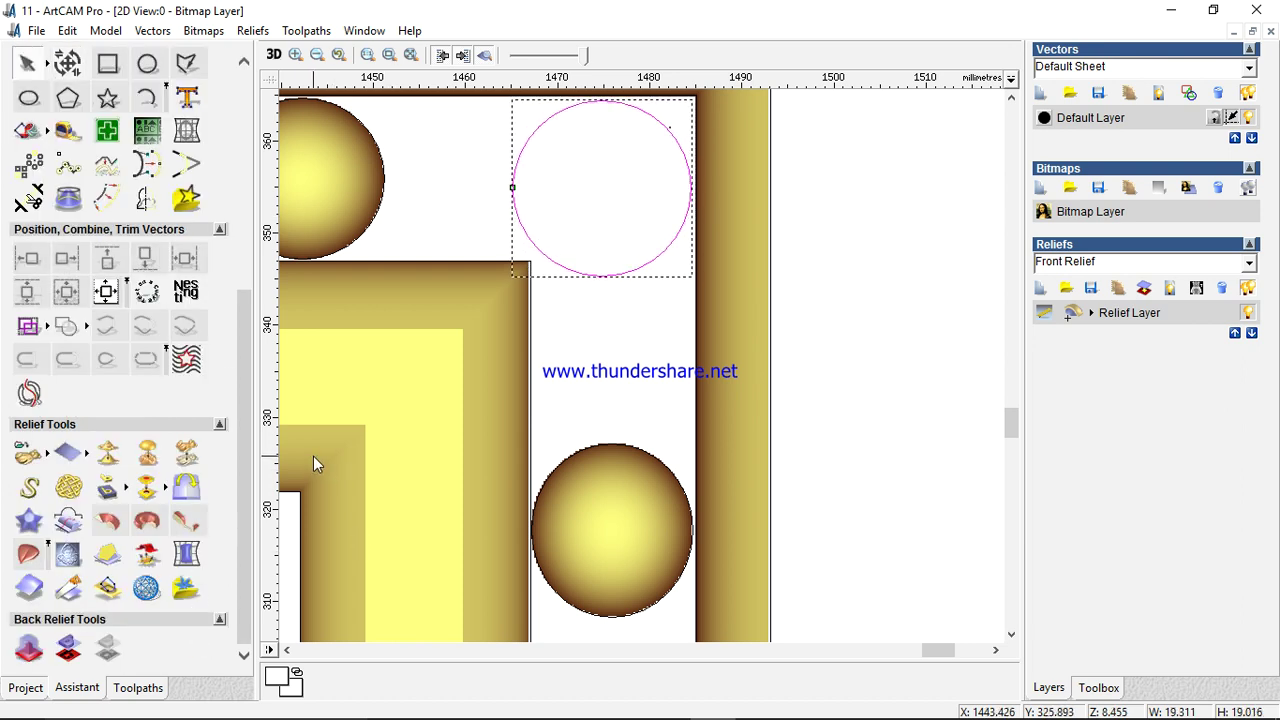
- Give the corner circle a round dome with start height 2, scaled to height 10, and merge it high into the relief
right_click(632, 252)
click(698, 354)
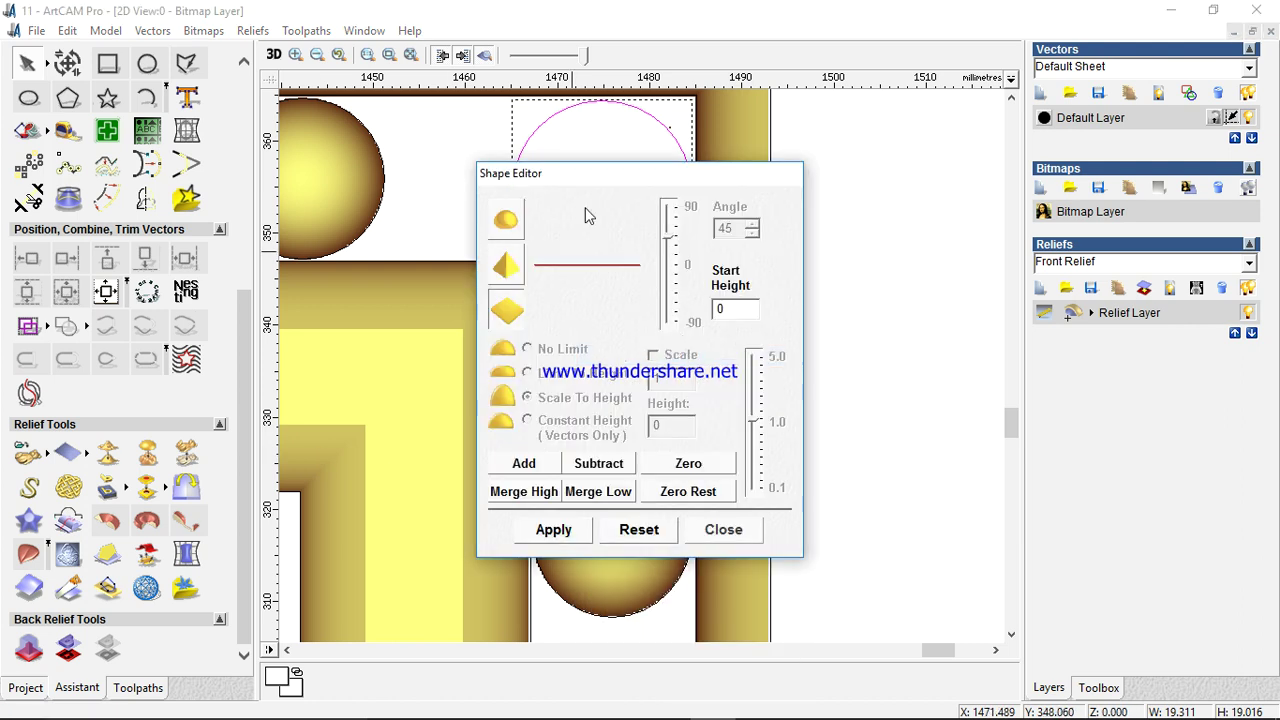
click(505, 217)
double_click(724, 311)
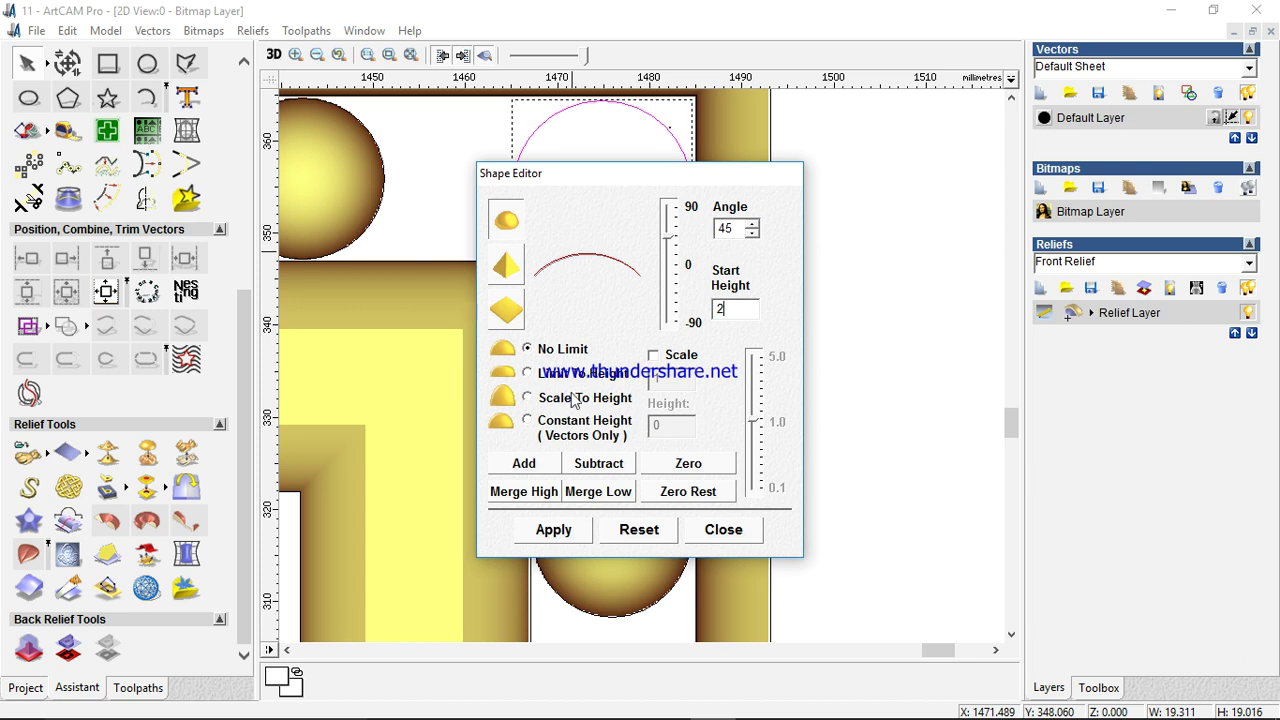
click(527, 398)
text(1)
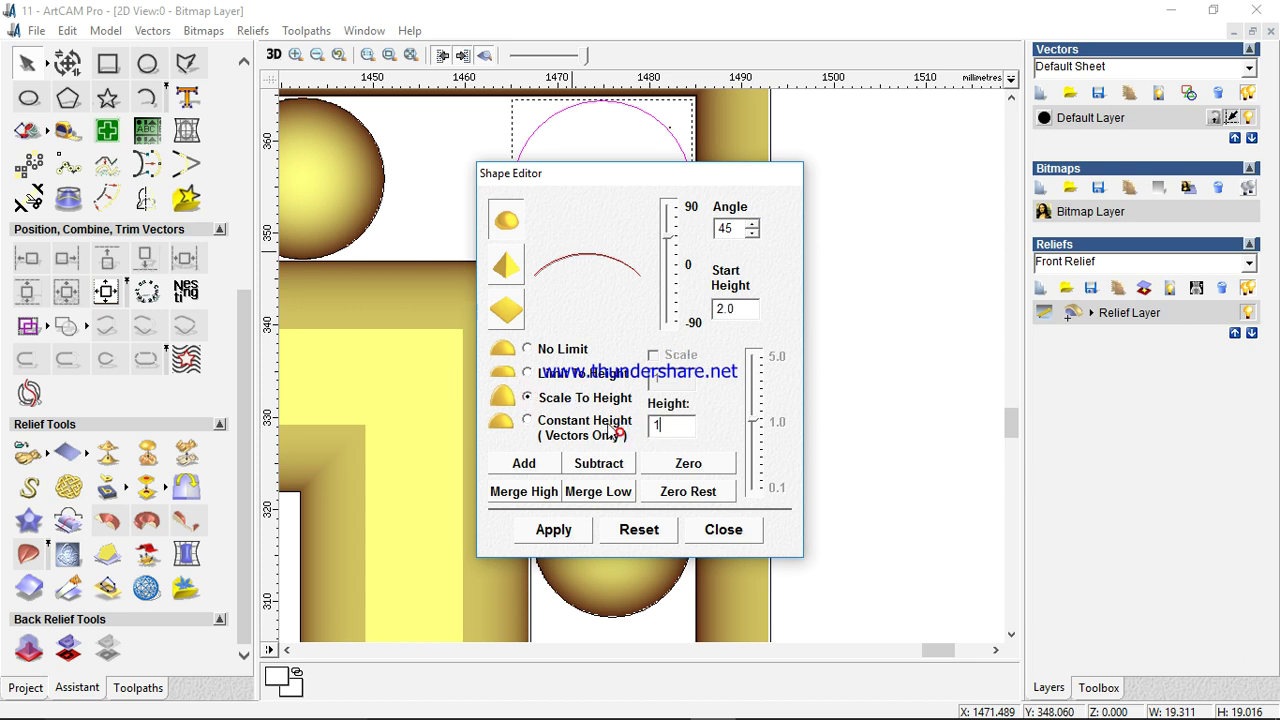
click(508, 493)
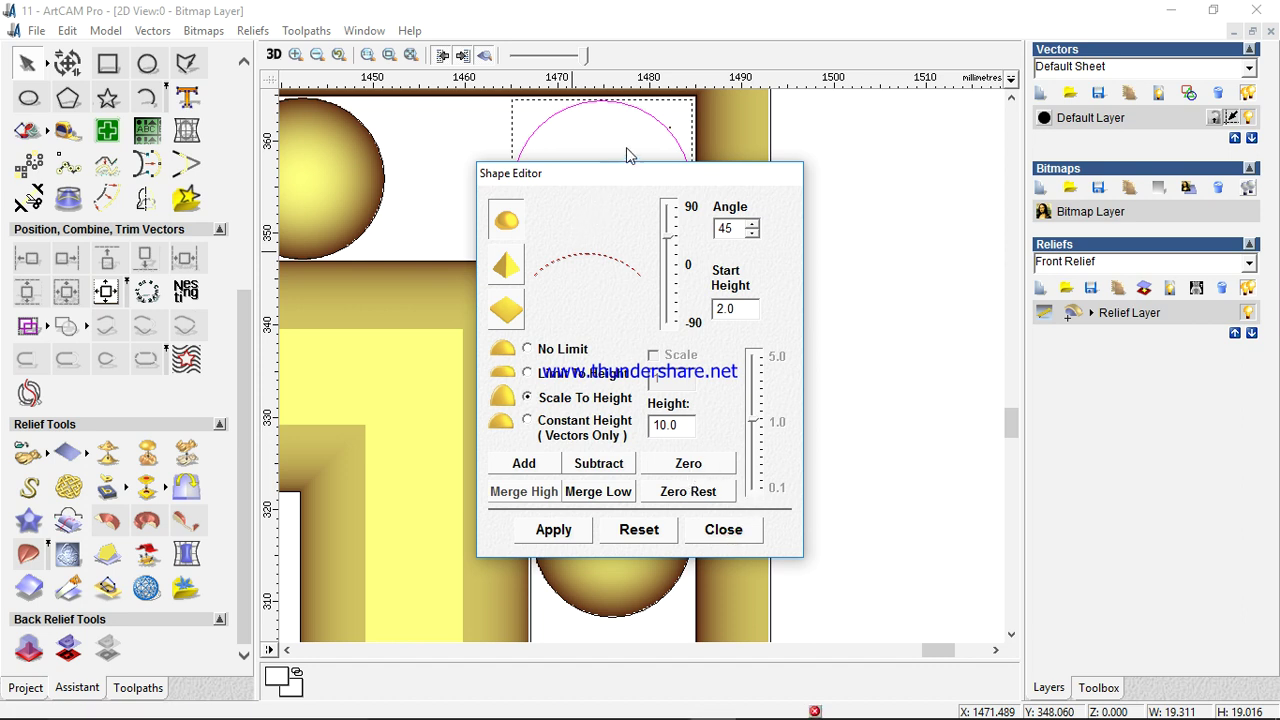
scroll(689, 460, up, 2)
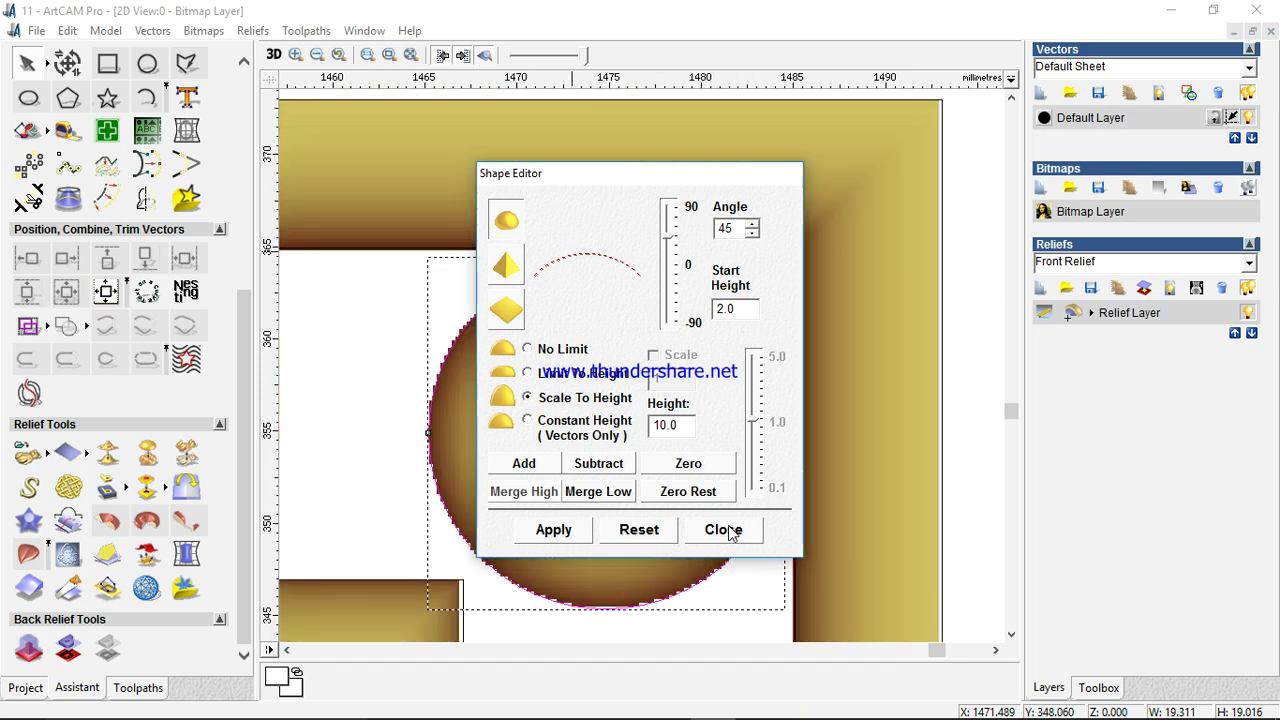
click(724, 530)
- Mirror-merge the relief right over left to copy the domed circles to the opposite side of the frame
scroll(610, 339, down, 6)
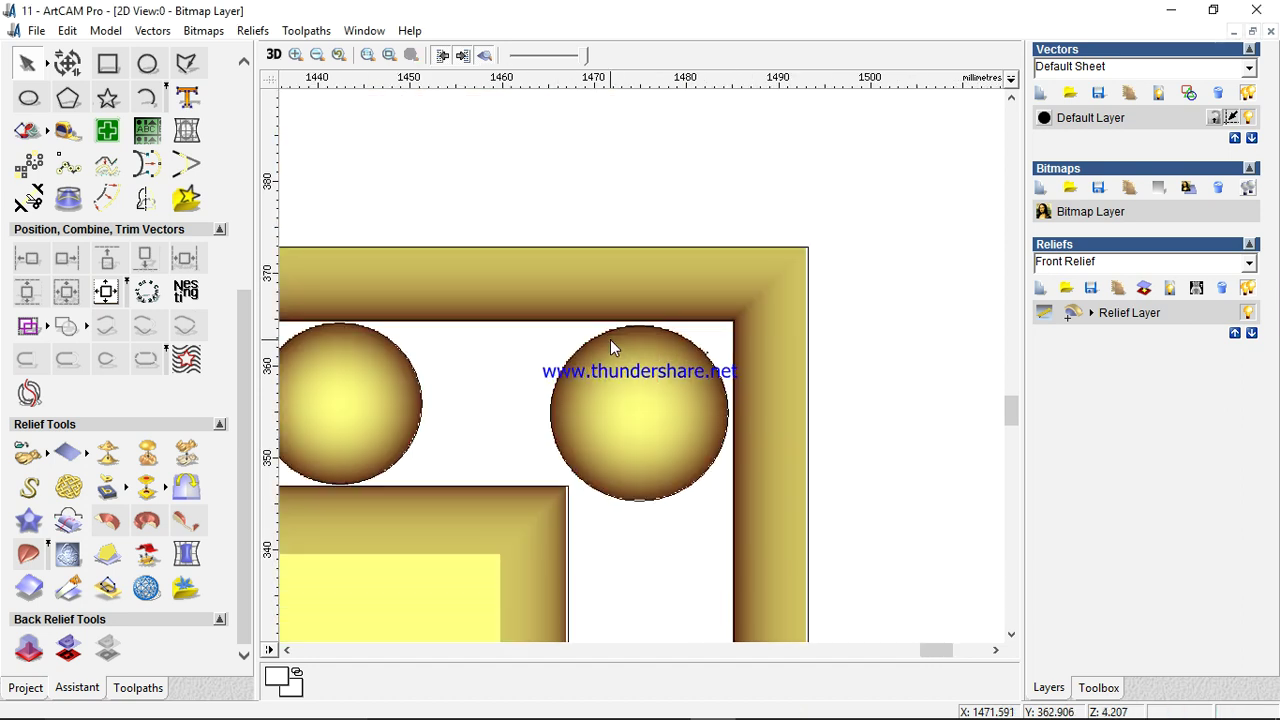
scroll(736, 410, down, 4)
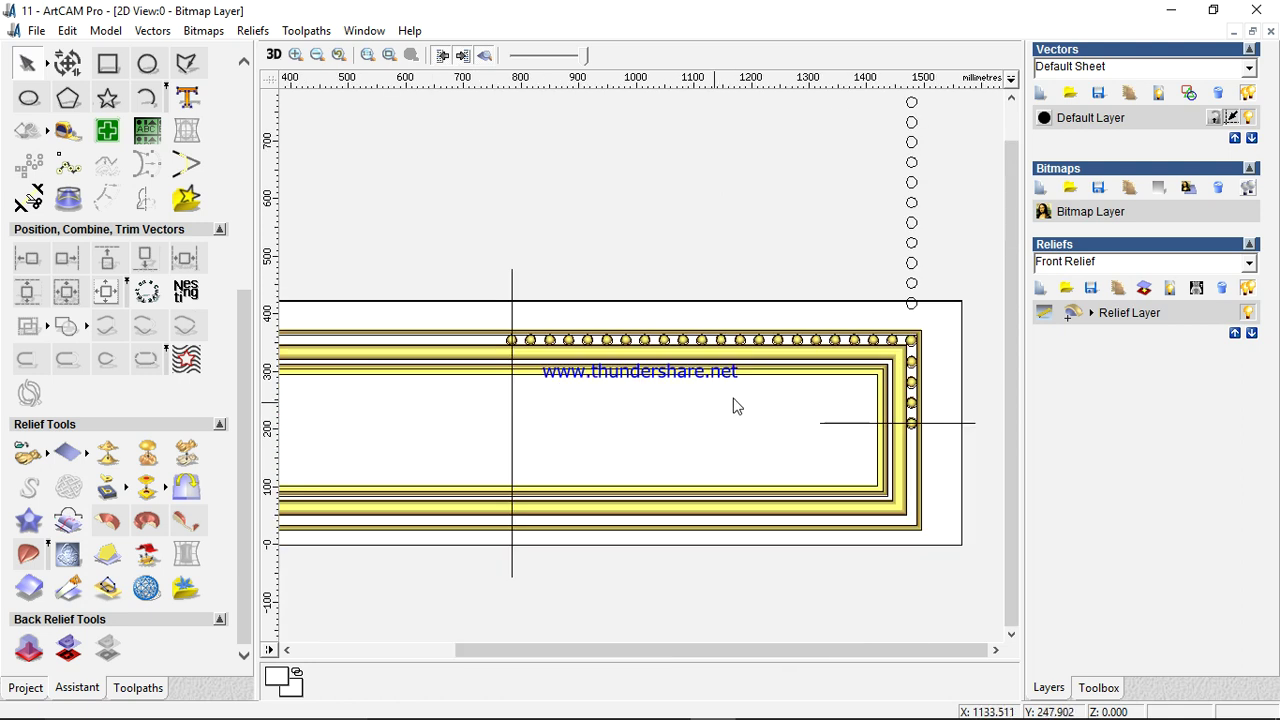
scroll(791, 380, up, 4)
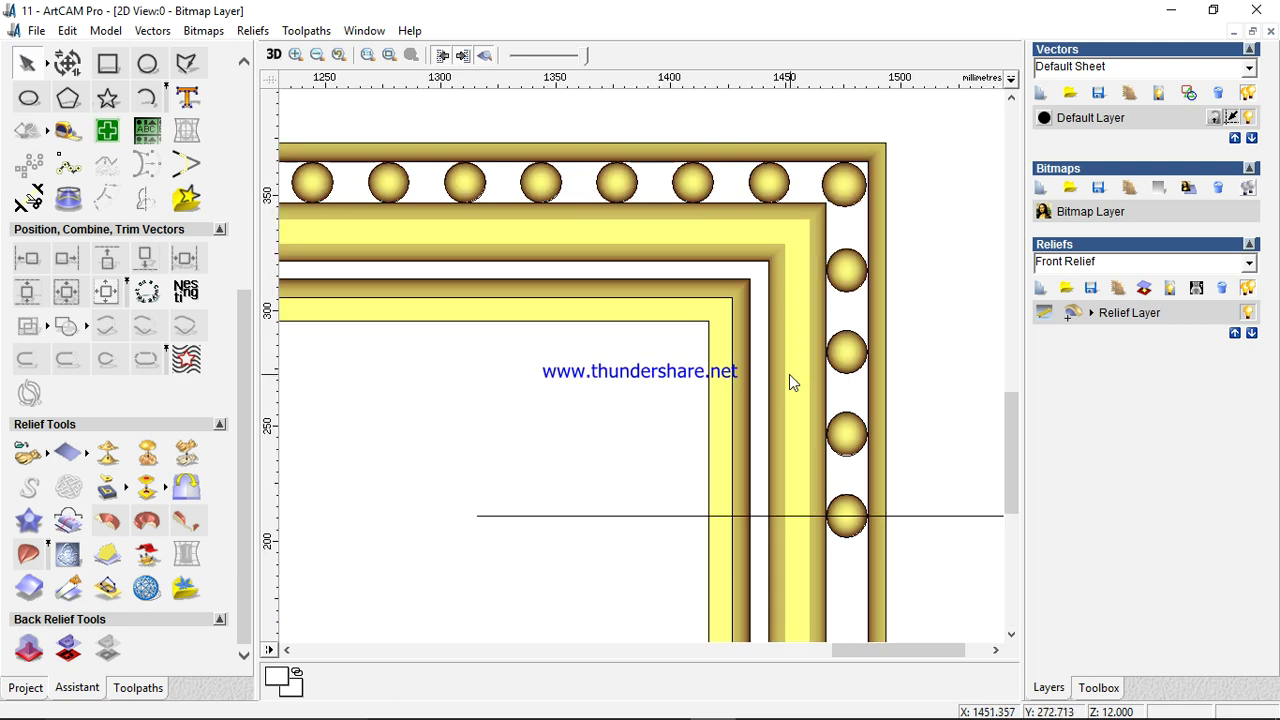
click(186, 488)
click(58, 156)
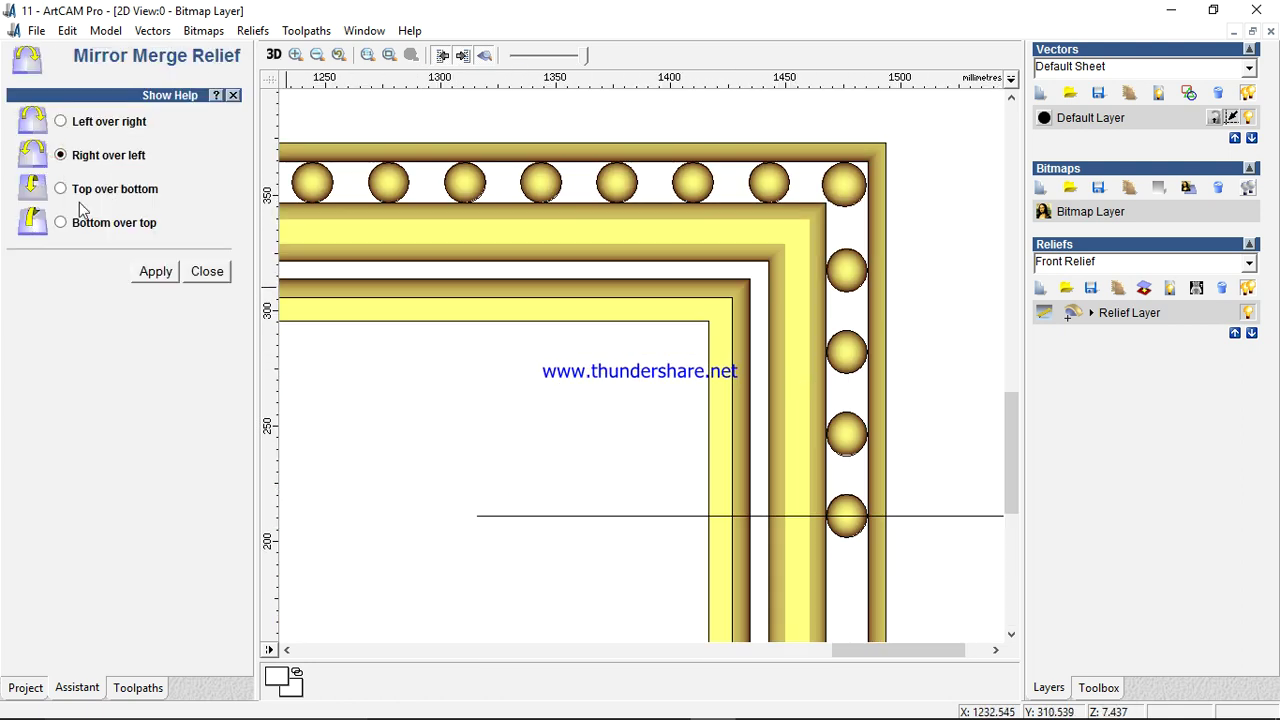
click(155, 272)
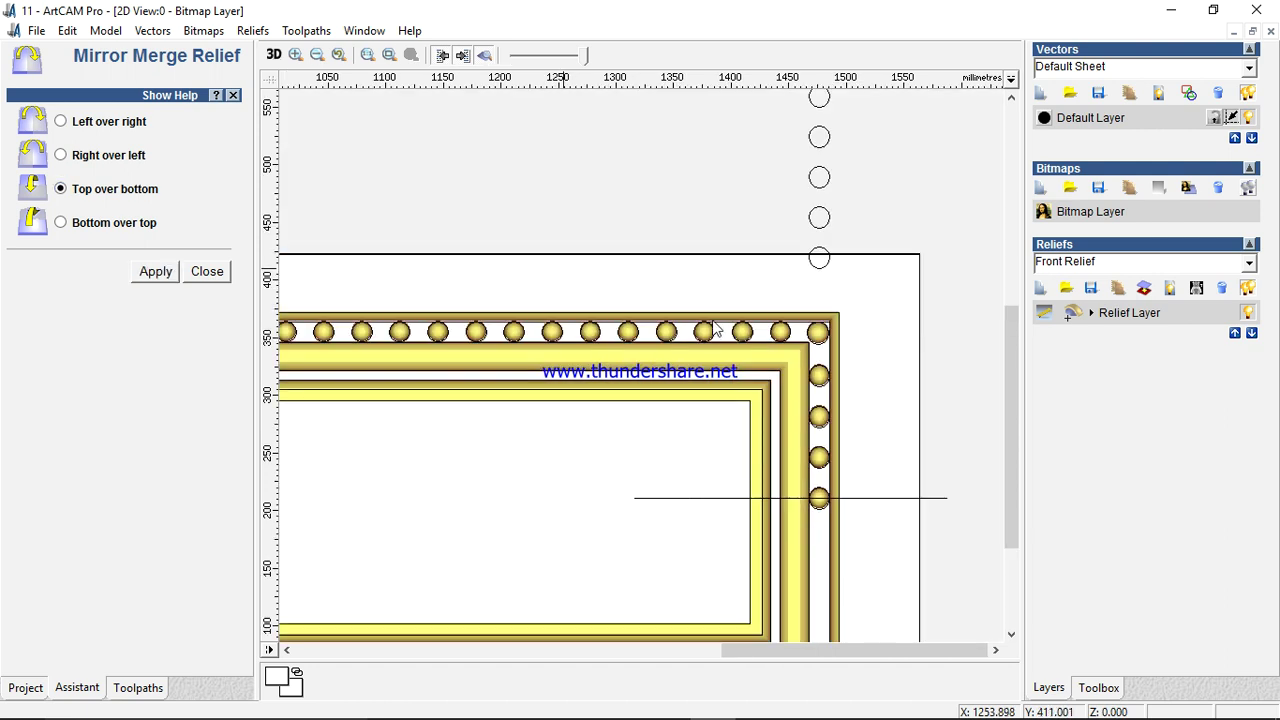
- Mirror-merge the relief top over bottom to copy the domed circles to the lower half, and save the model
scroll(714, 328, down, 1)
scroll(717, 312, down, 1)
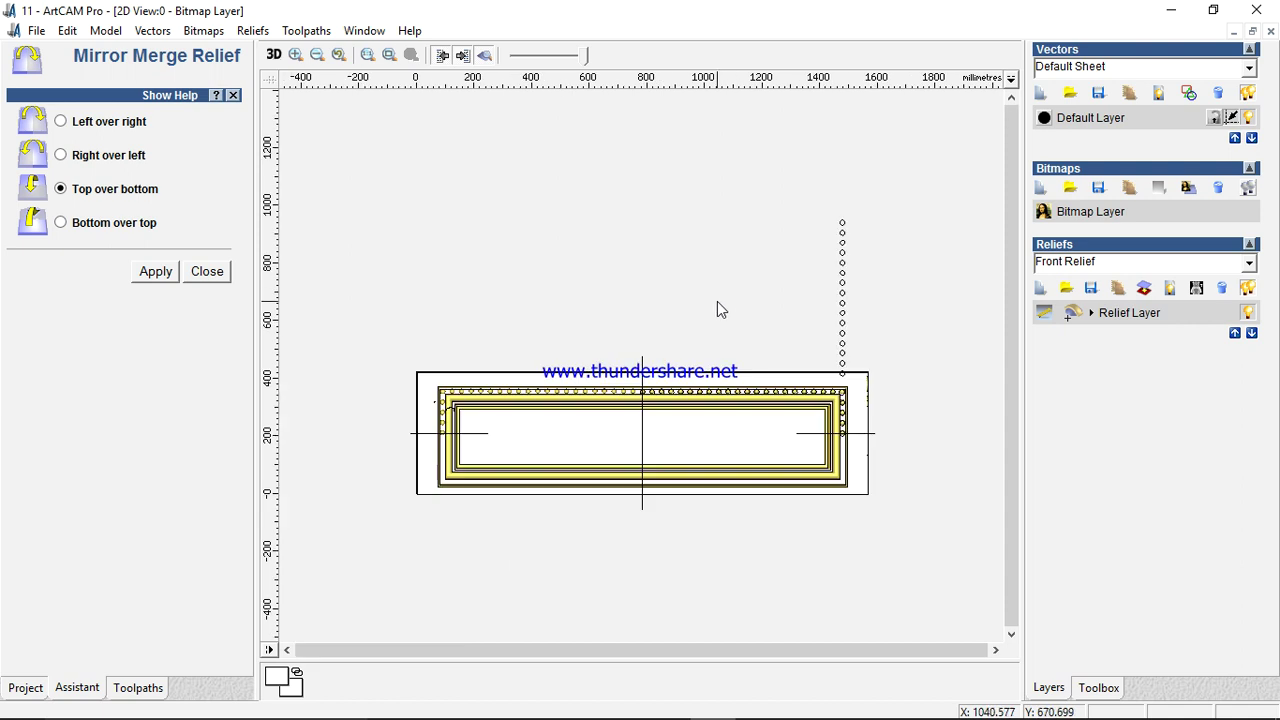
scroll(526, 403, up, 1)
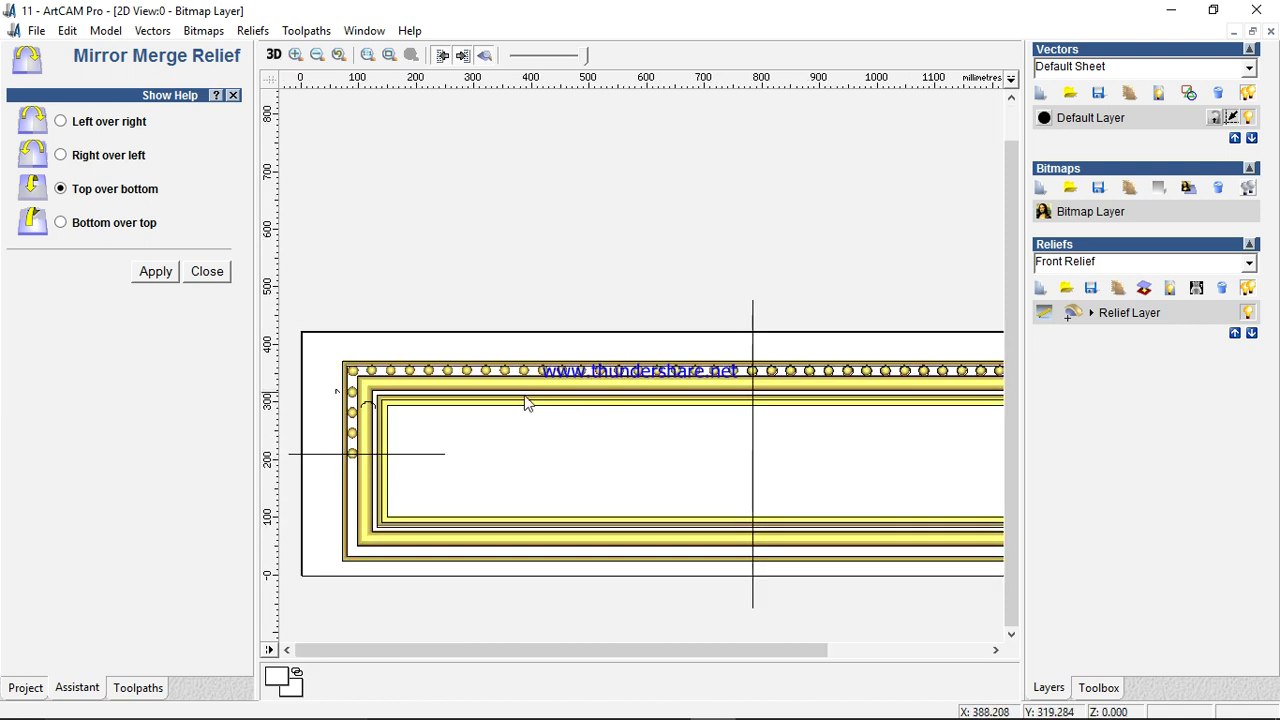
click(162, 275)
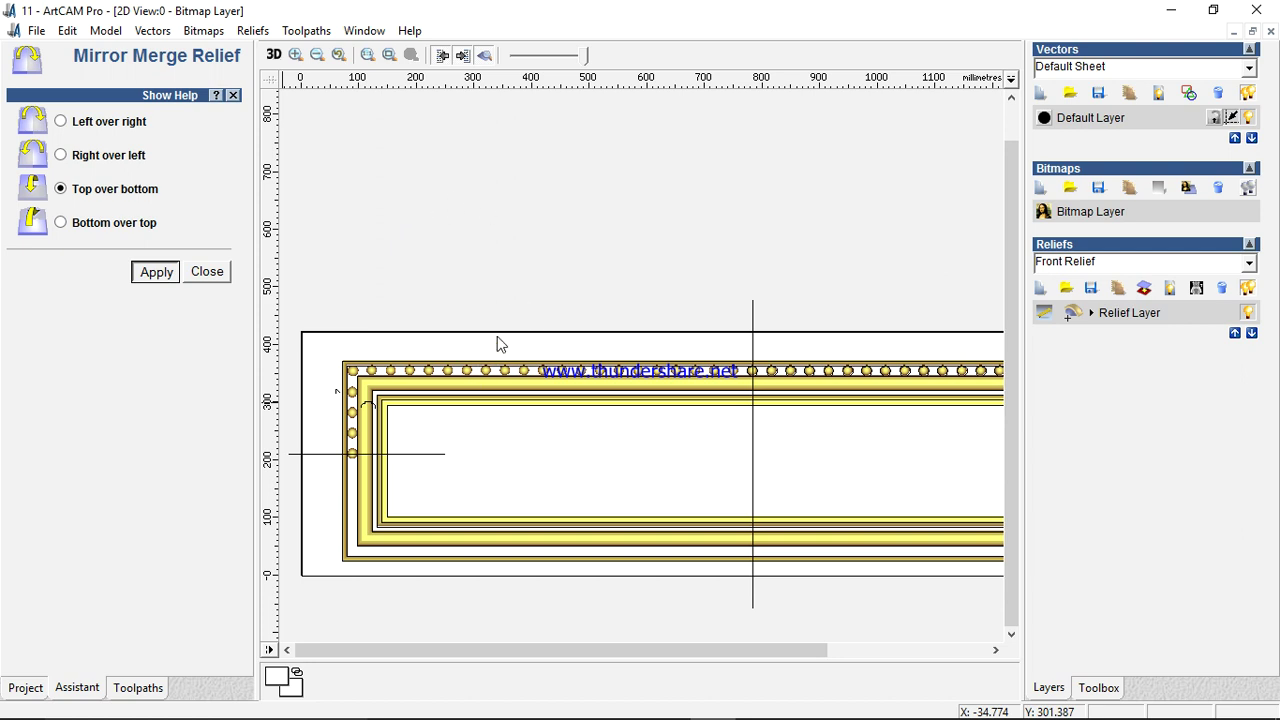
scroll(704, 415, down, 1)
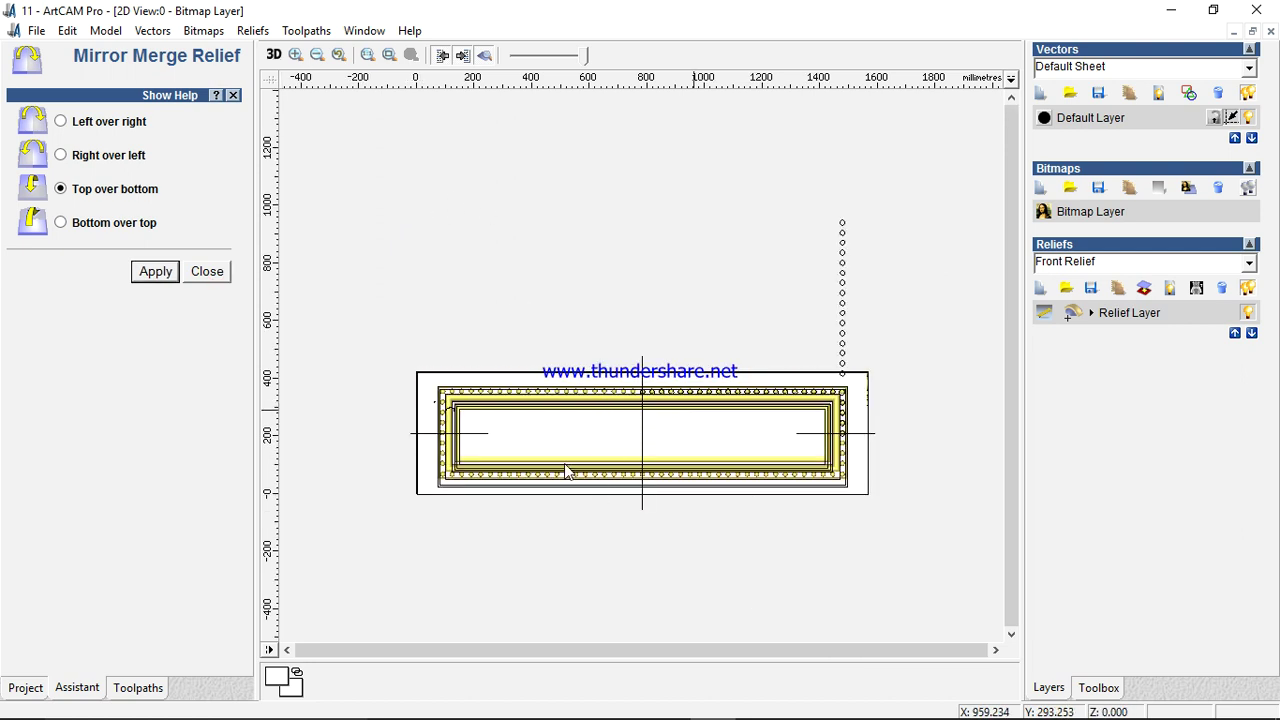
scroll(566, 470, up, 1)
key(ctrl+s)
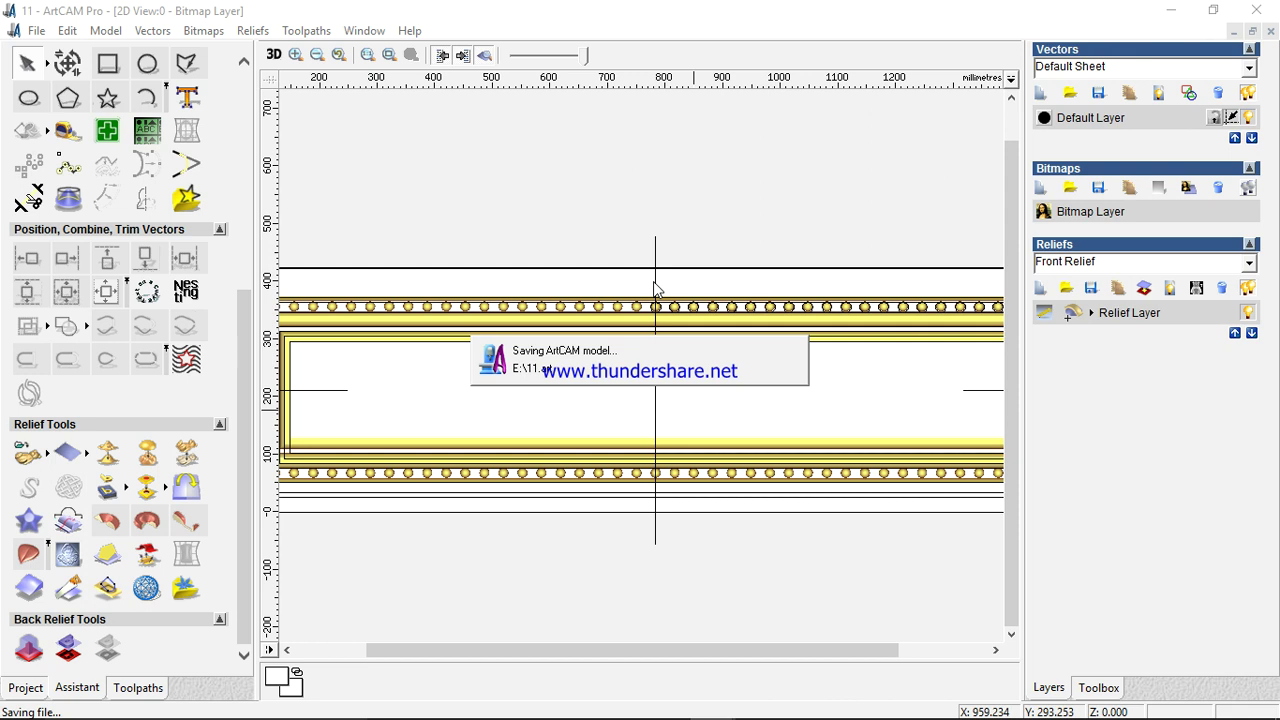
- Delete the leftover column of circle vectors extending above the frame's upper right corner
scroll(669, 286, down, 2)
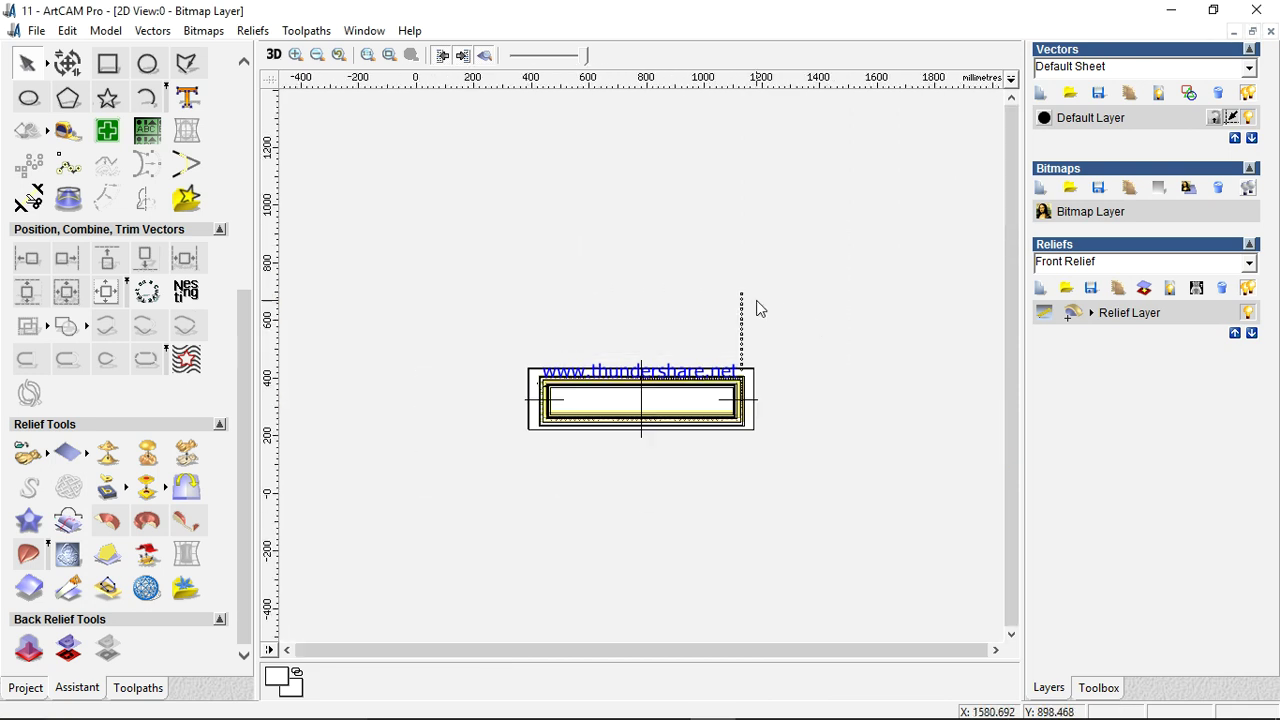
scroll(765, 295, up, 2)
scroll(788, 251, down, 2)
drag(720, 252, 788, 382)
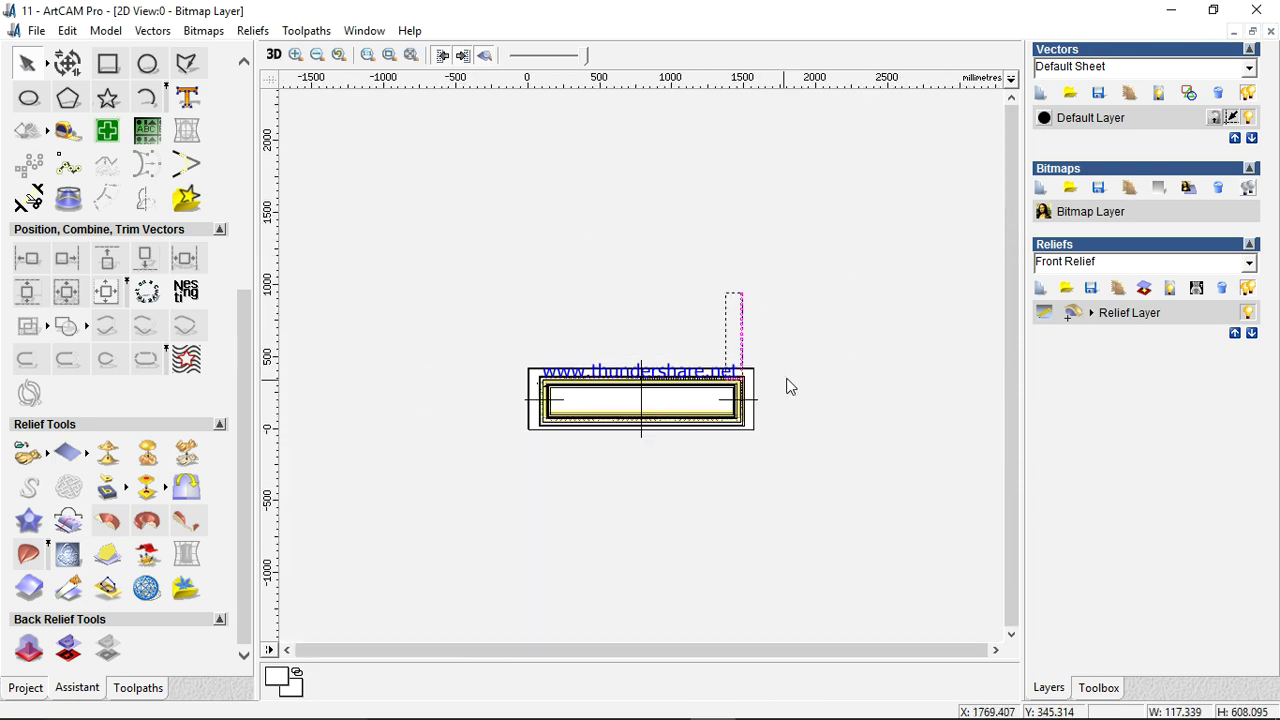
scroll(785, 368, up, 1)
click(731, 263)
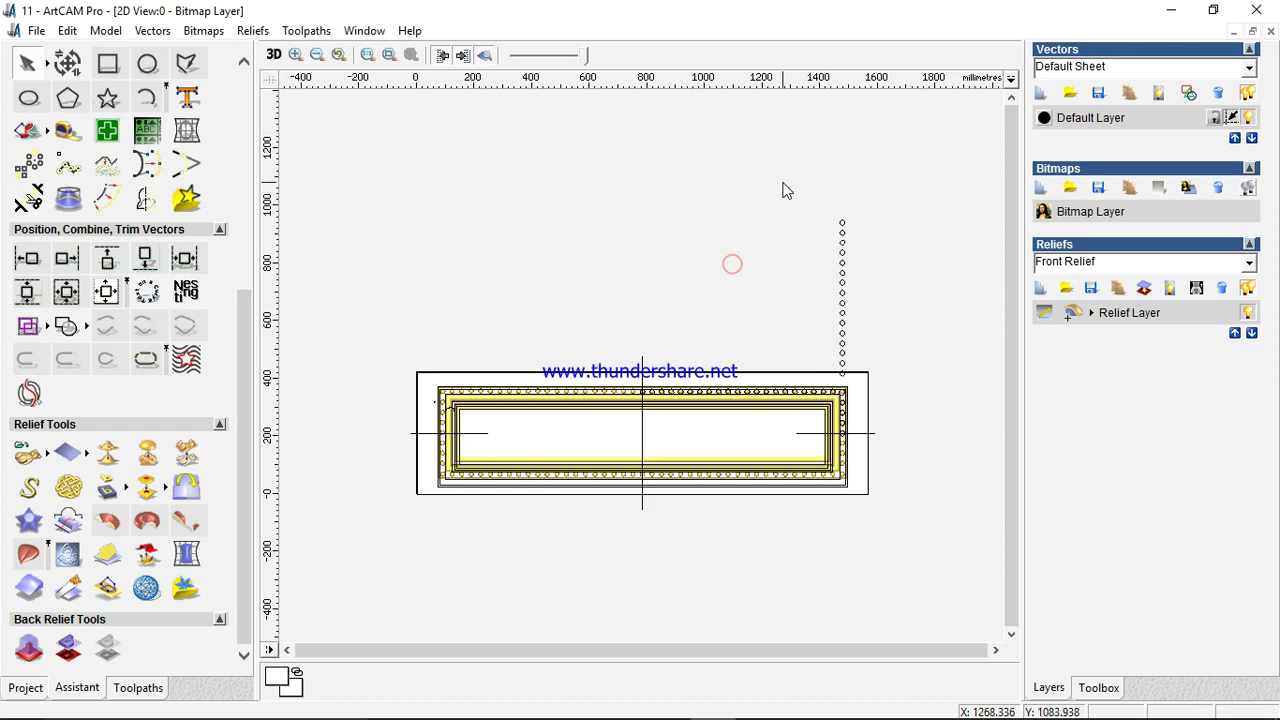
drag(782, 183, 880, 386)
key(Delete)
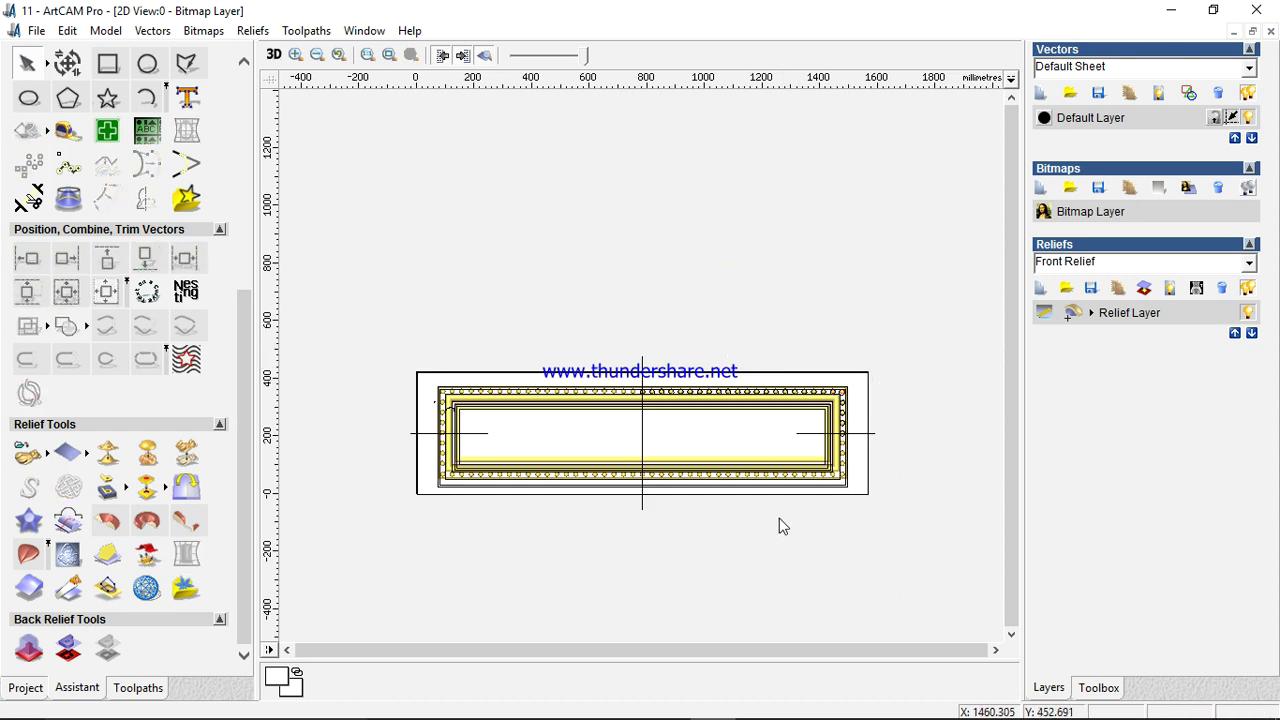
click(660, 536)
mouse_move(710, 712)
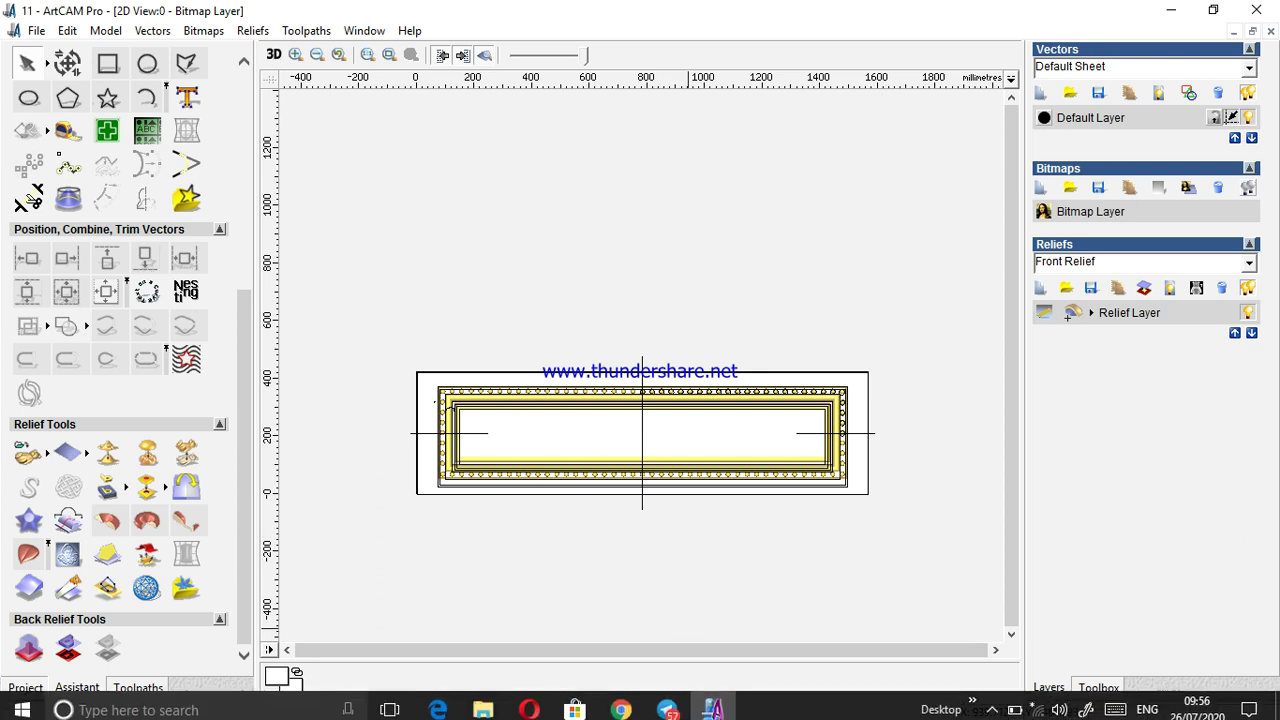
click(712, 708)
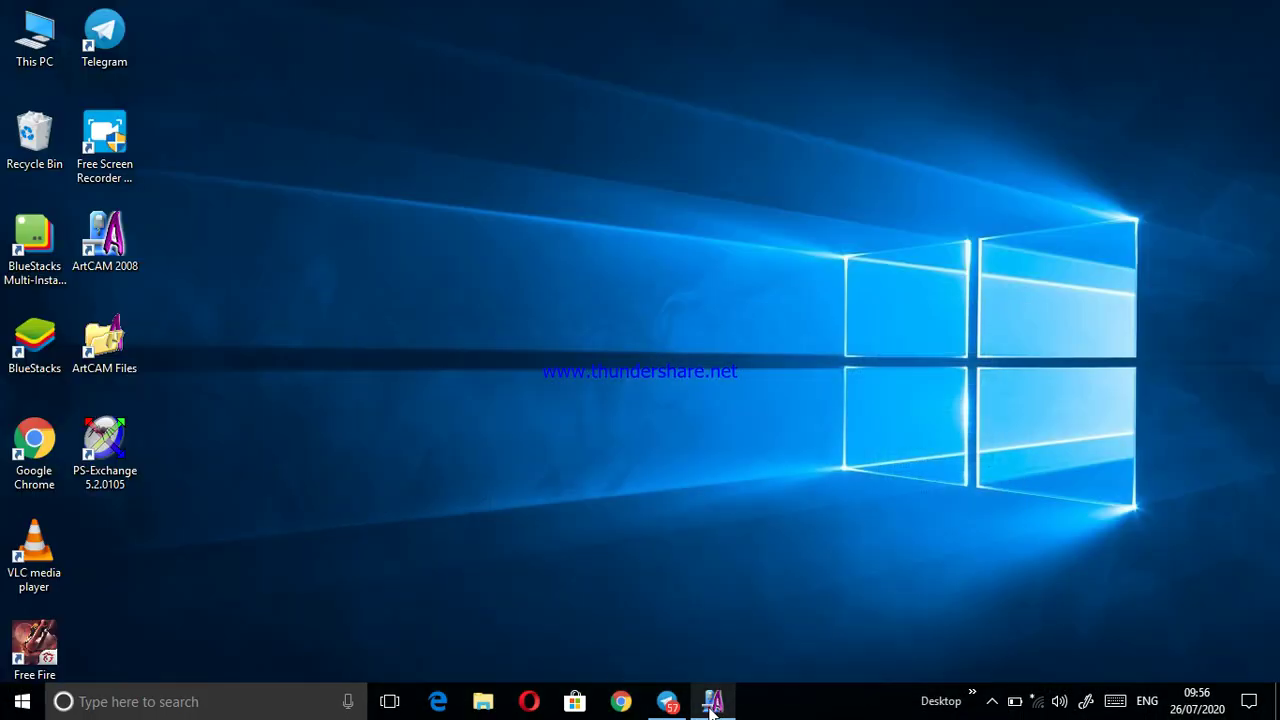
click(712, 708)
click(712, 708)
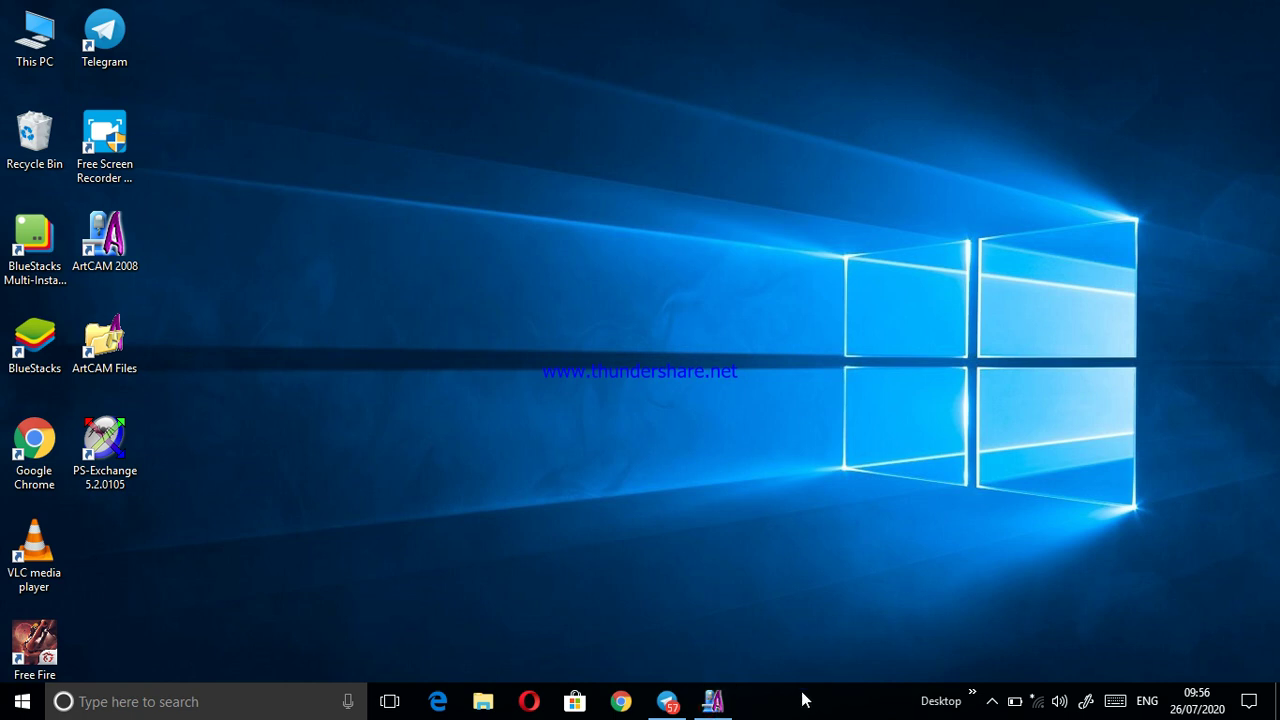
click(992, 700)
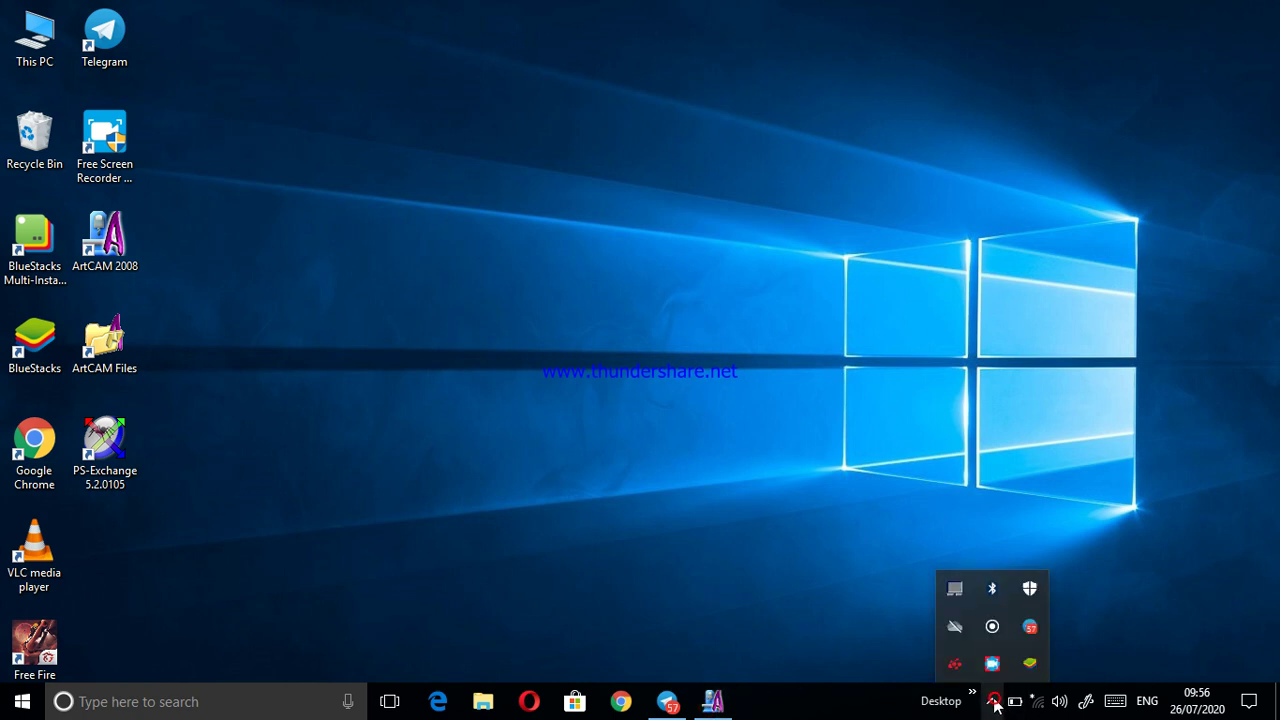